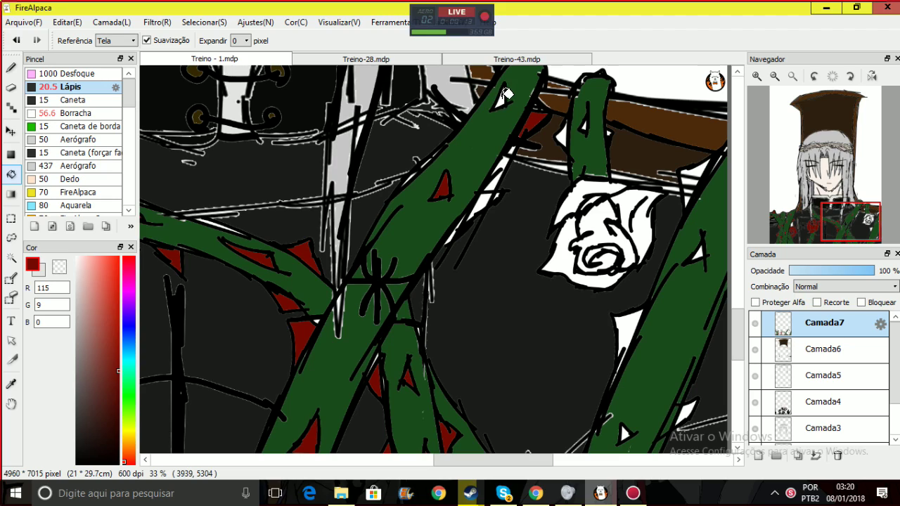
Fill the upper, central and lower-outer petals of the white rose with dark red (RGB 115, 9, 0)
click(587, 186)
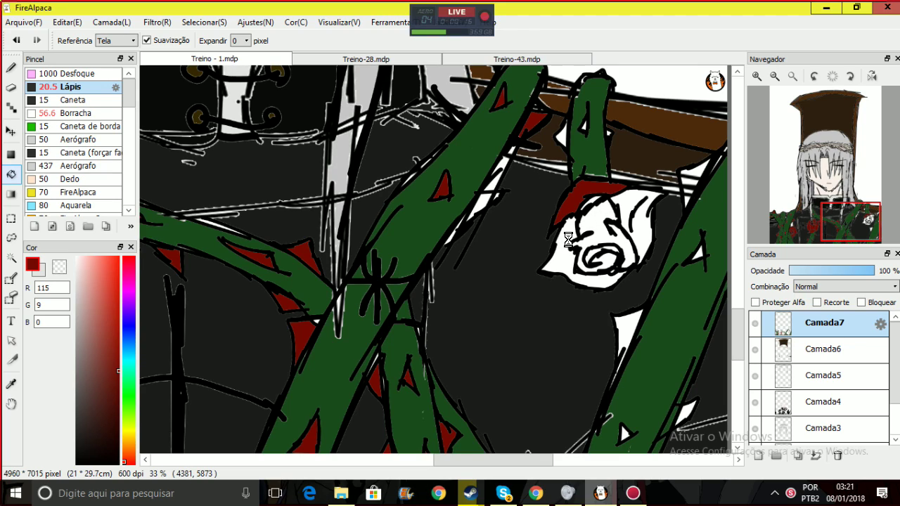
click(567, 242)
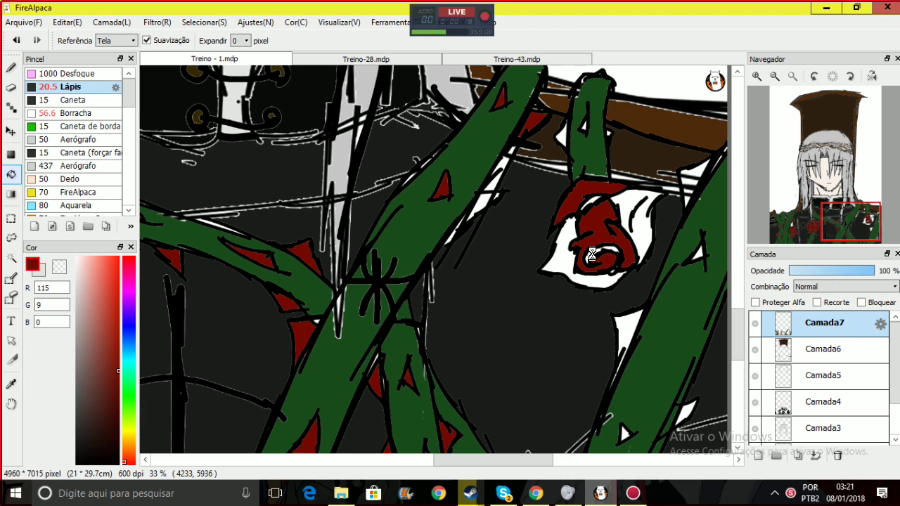
click(595, 251)
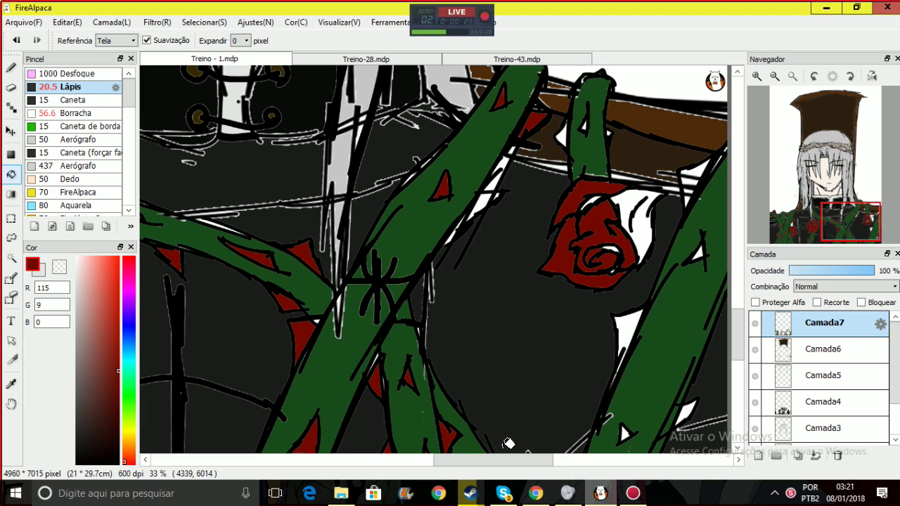
Switch to Skype, stop sharing the system sound in the current call, and return to FireAlpaca
click(502, 493)
click(557, 448)
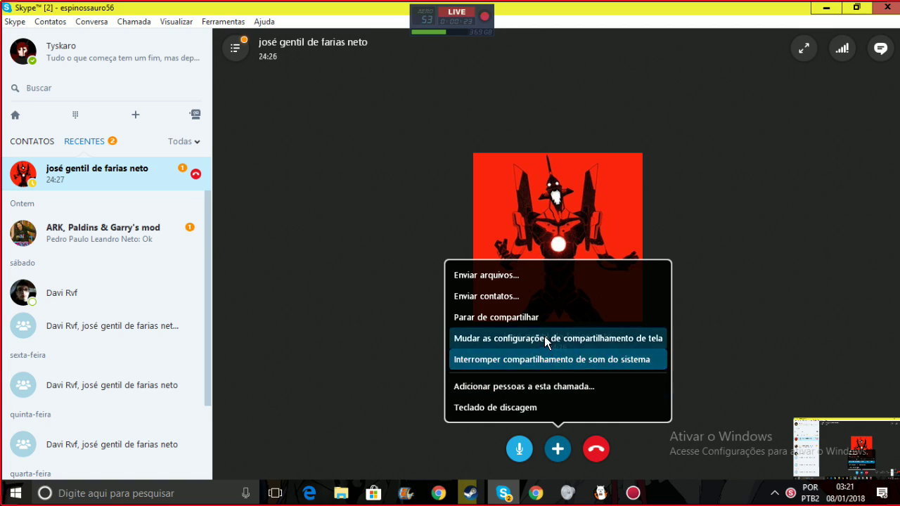
click(549, 361)
click(594, 496)
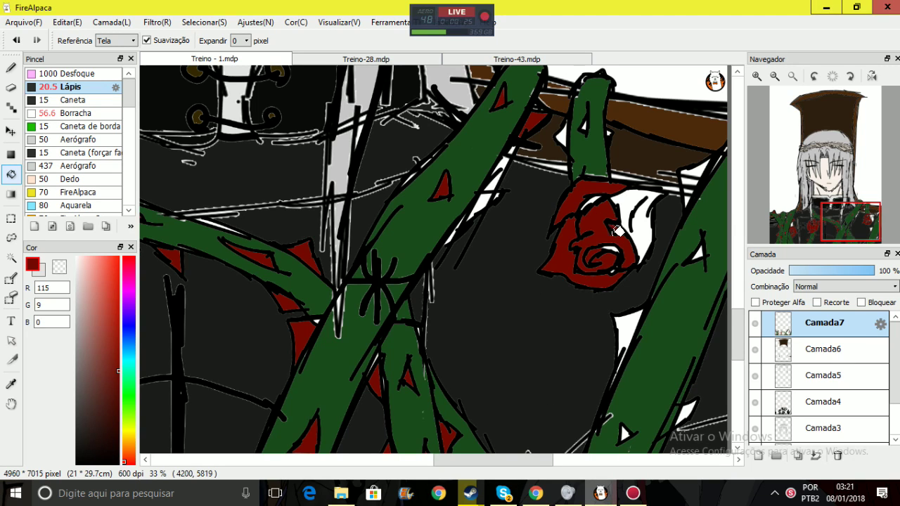
Fill the rose's remaining white petals and the white thorns along the rightmost vine with dark red
click(612, 249)
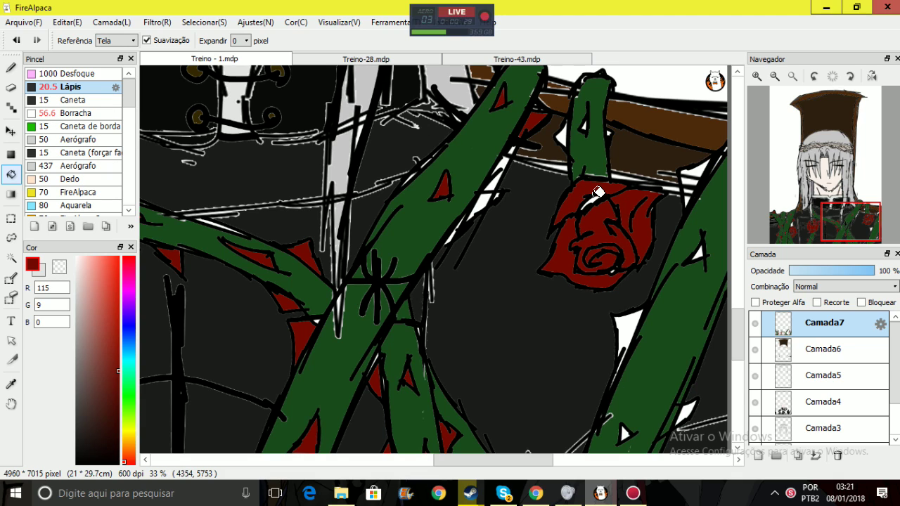
drag(865, 205, 880, 215)
click(488, 279)
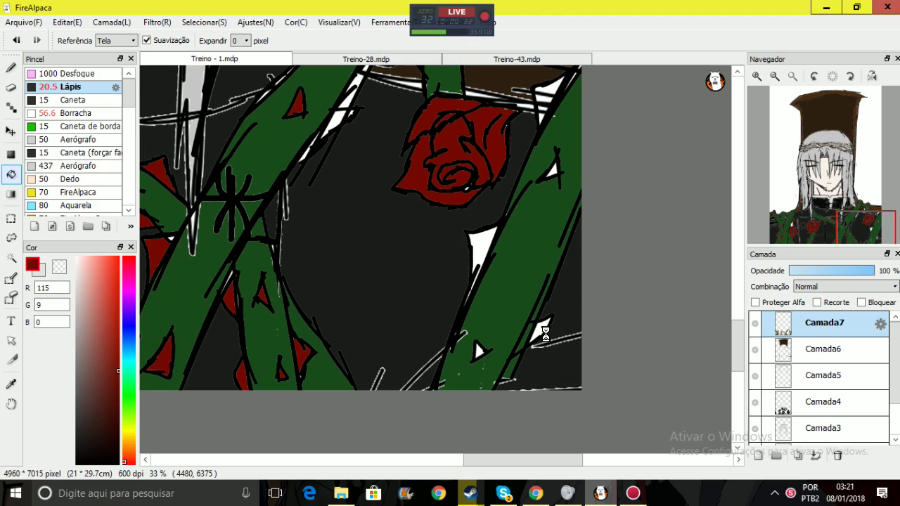
click(480, 350)
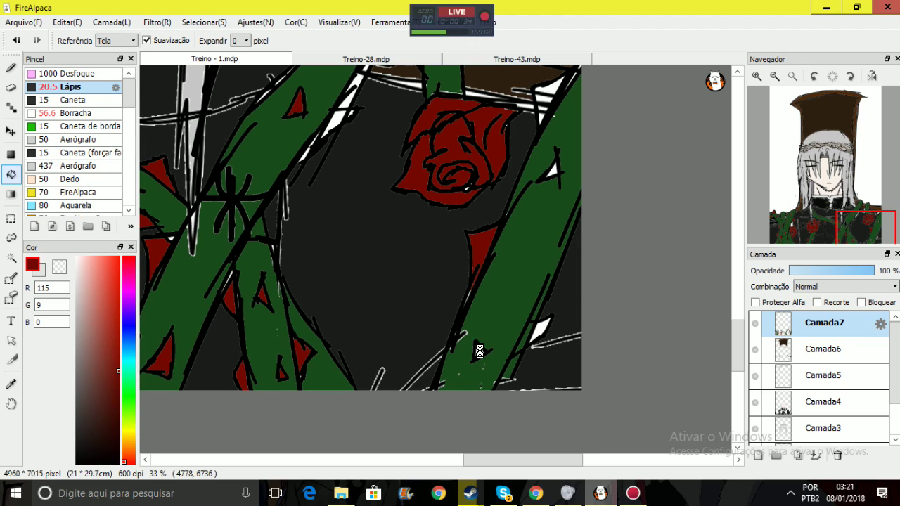
click(553, 172)
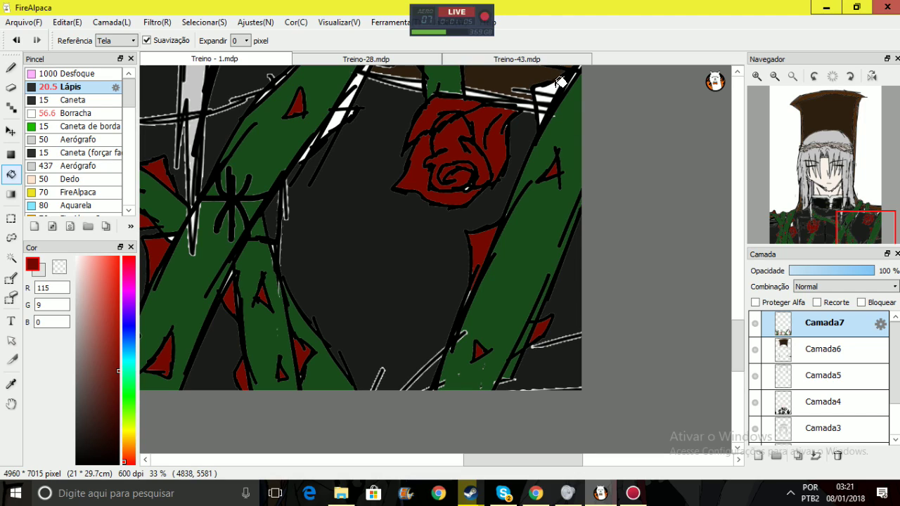
click(544, 97)
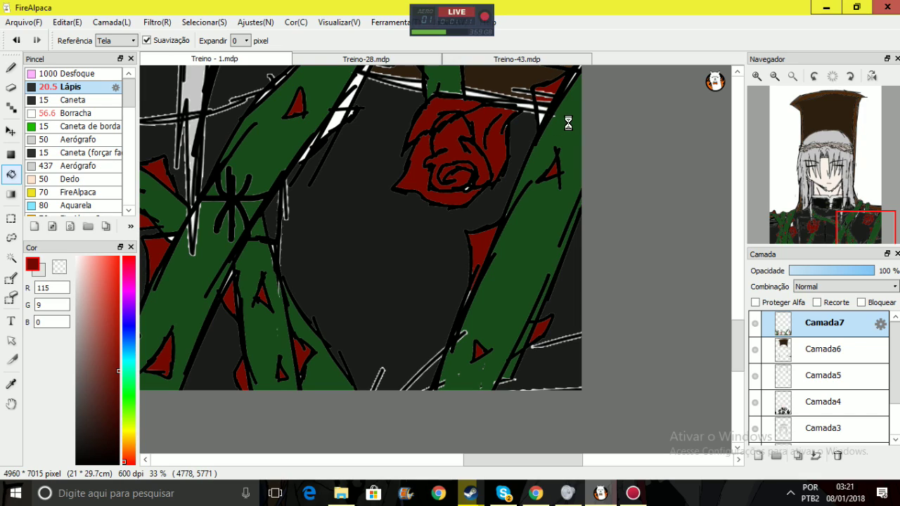
click(544, 105)
Fill the white thorns beside the long diagonal vine and on the short vine above the rose with dark red, undoing the last fill
drag(850, 129, 843, 220)
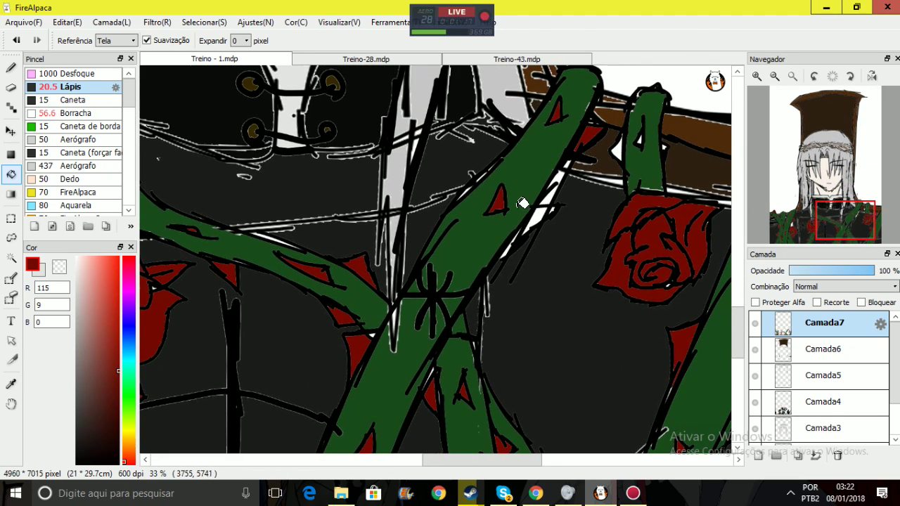
drag(546, 222, 511, 248)
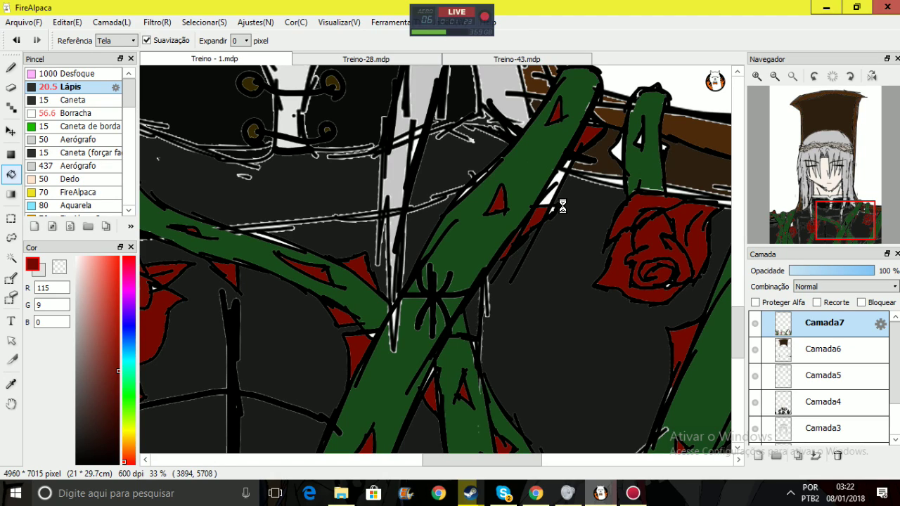
drag(571, 163, 573, 161)
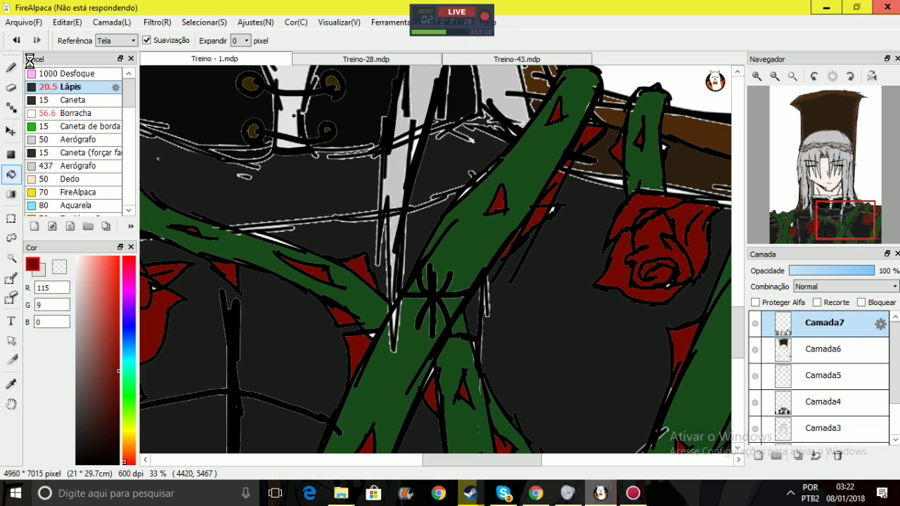
click(16, 41)
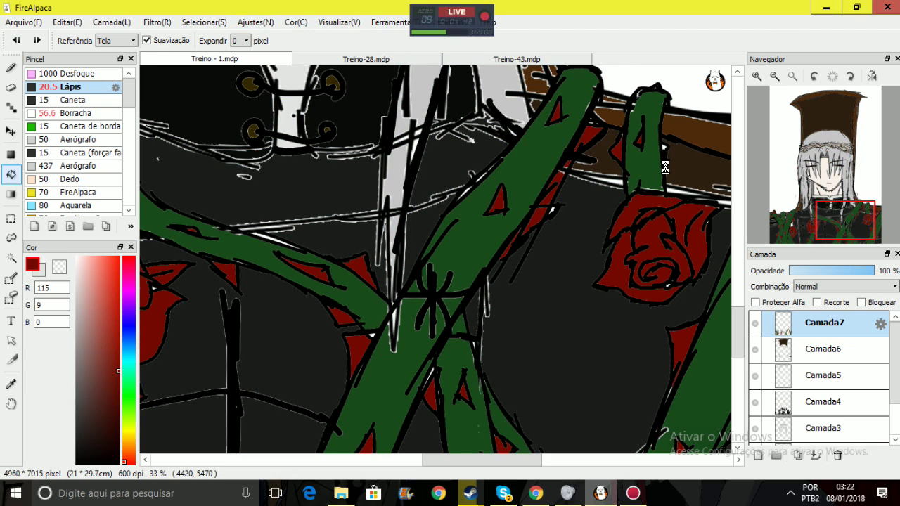
Fill the white gap above the leftmost rose with the vine green (25, 75, 28), and sample the jacket's dark grey (28, 28, 28)
mouse_move(868, 215)
drag(854, 214, 795, 228)
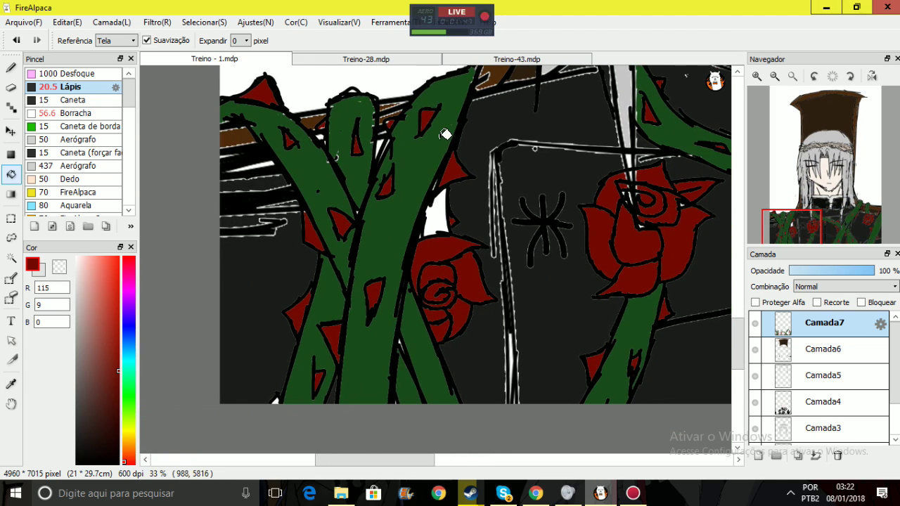
right_click(426, 156)
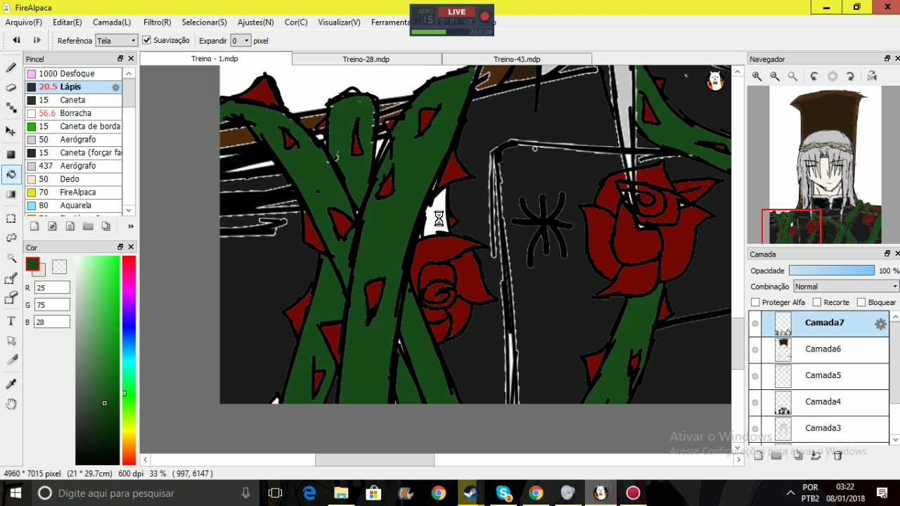
click(437, 217)
right_click(482, 137)
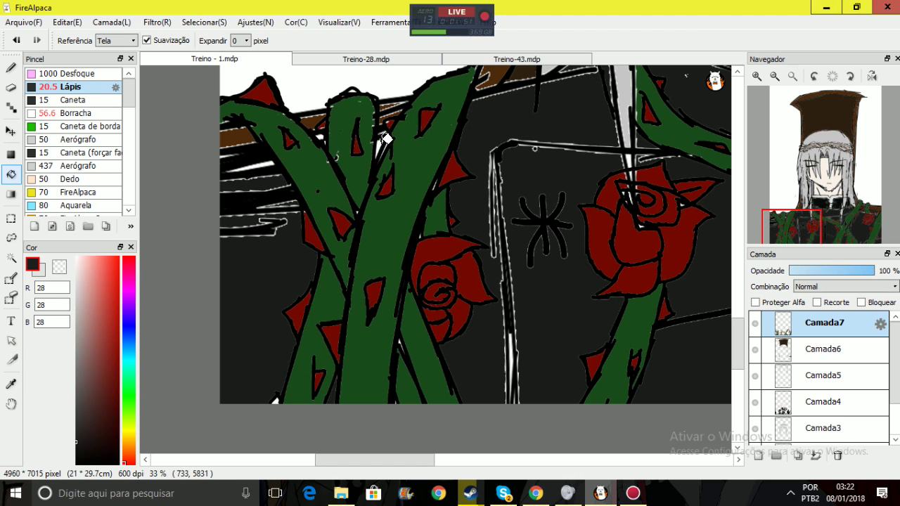
Review the whole coloured figure and add a new empty layer above Camada7
mouse_move(791, 227)
mouse_down()
mouse_move(821, 204)
mouse_move(827, 177)
mouse_up()
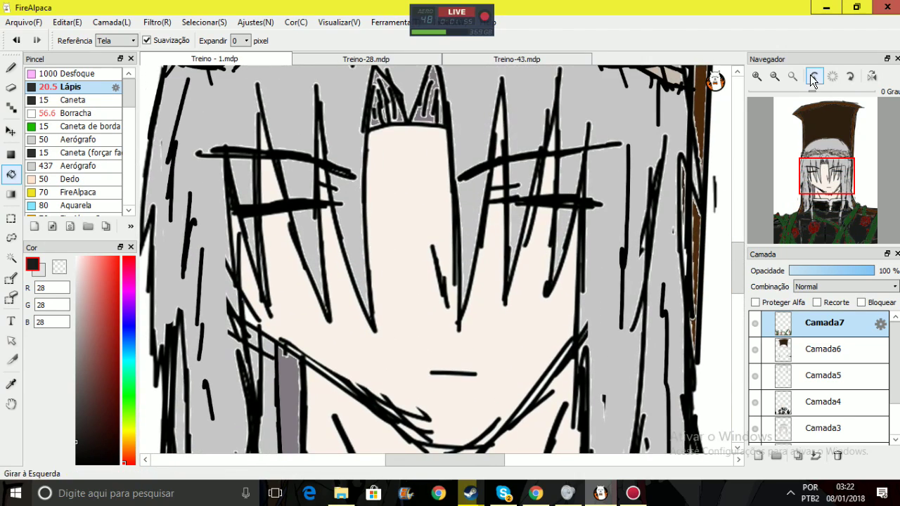
click(792, 77)
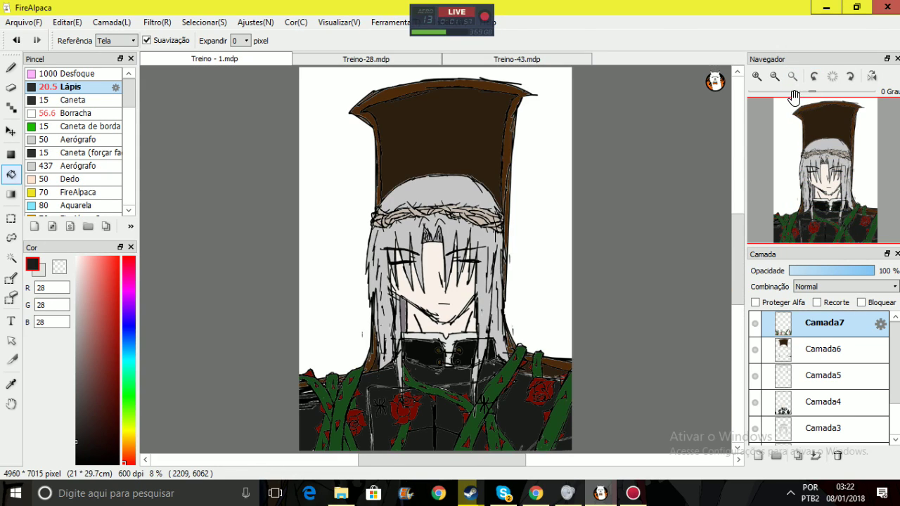
click(756, 76)
click(756, 76)
drag(822, 204, 834, 182)
click(777, 78)
click(779, 80)
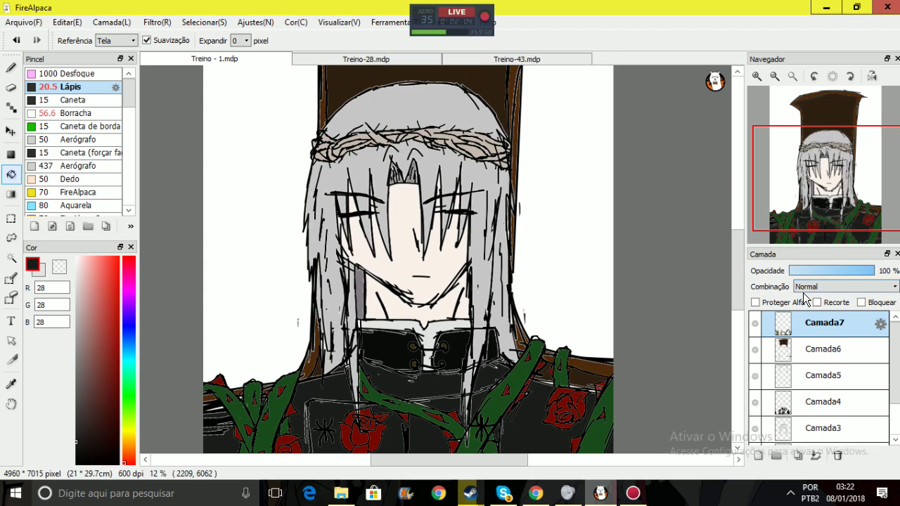
click(758, 456)
Select the grey hair above the crown and the main hair area below it with the Magic Wand
drag(821, 171, 816, 165)
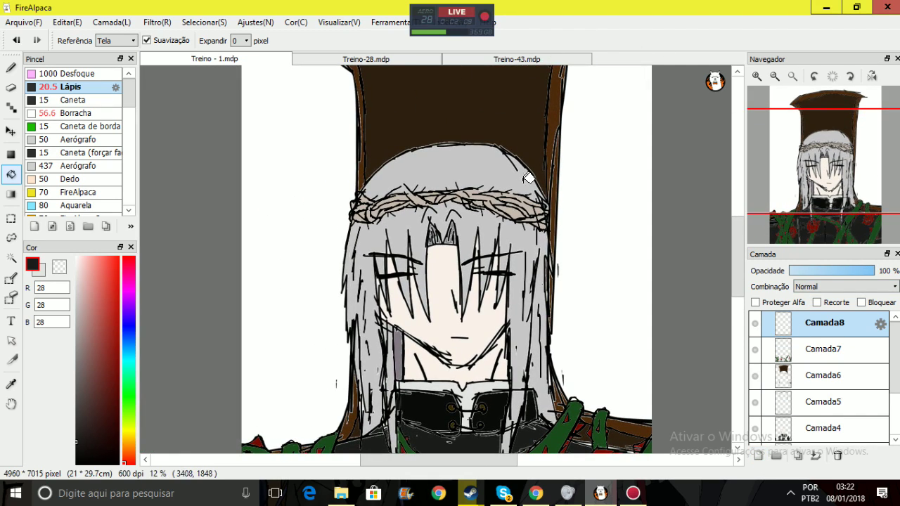
click(752, 79)
click(11, 258)
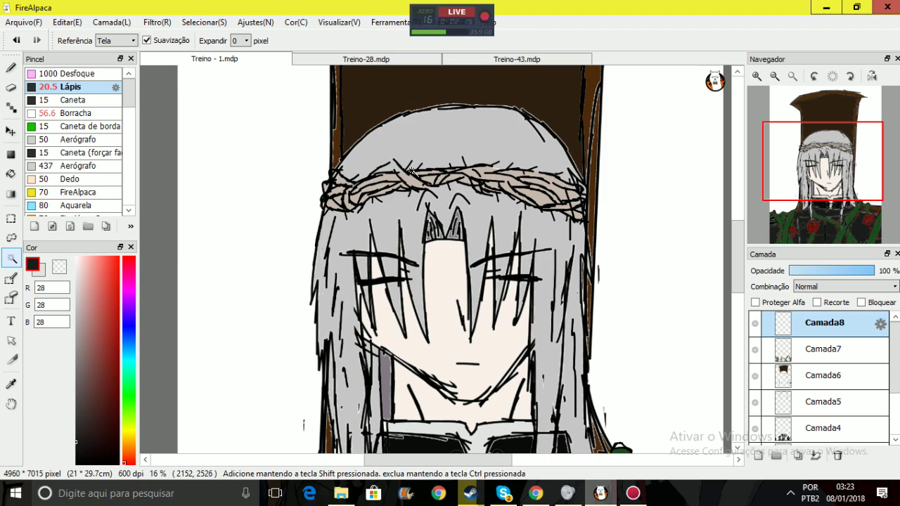
click(432, 122)
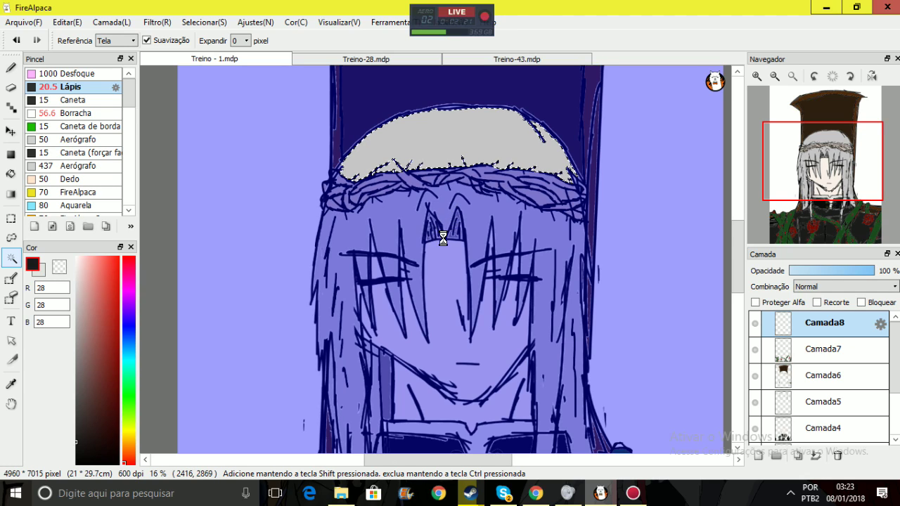
shift+click(412, 283)
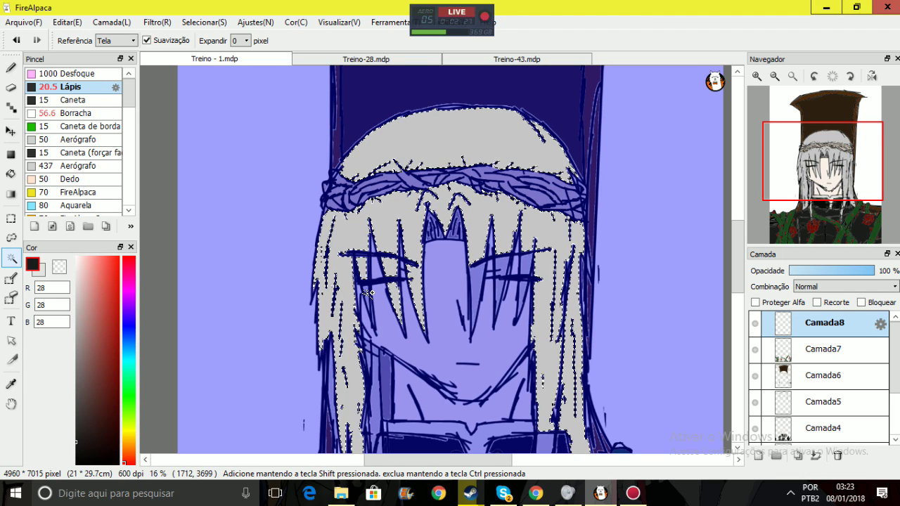
Add the long lower hair strands over the collar and beside the neck to the selection
scroll(496, 315, down, 5)
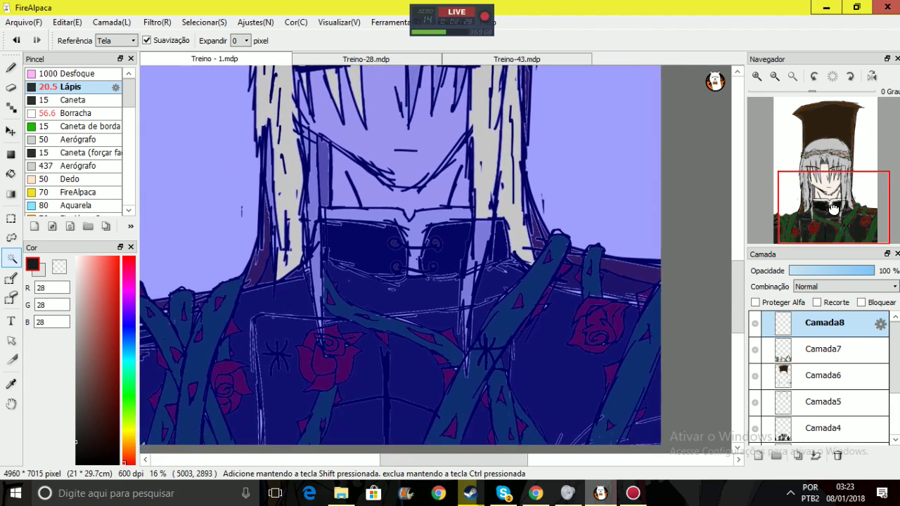
shift+click(500, 268)
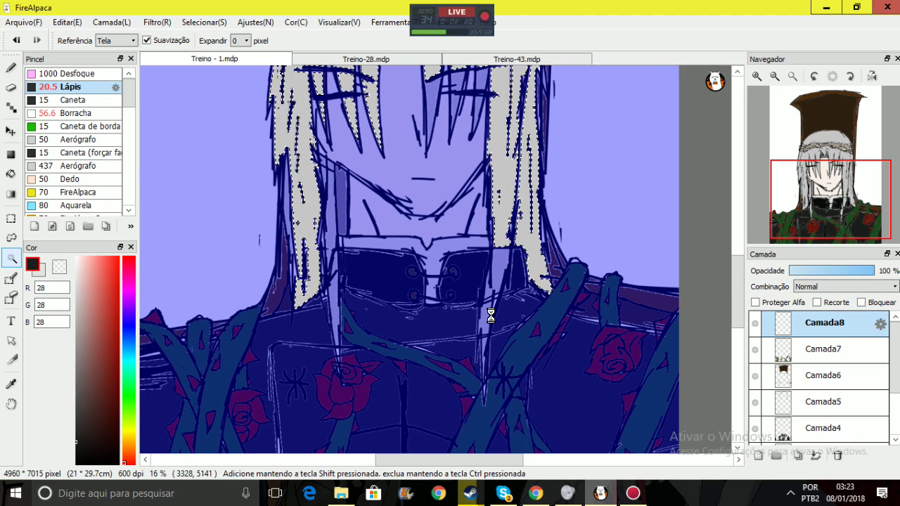
shift+click(487, 316)
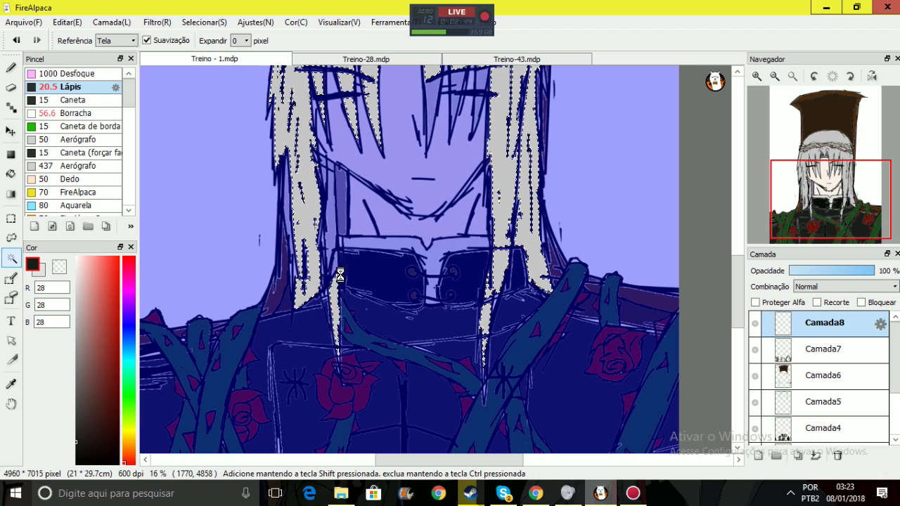
shift+click(330, 184)
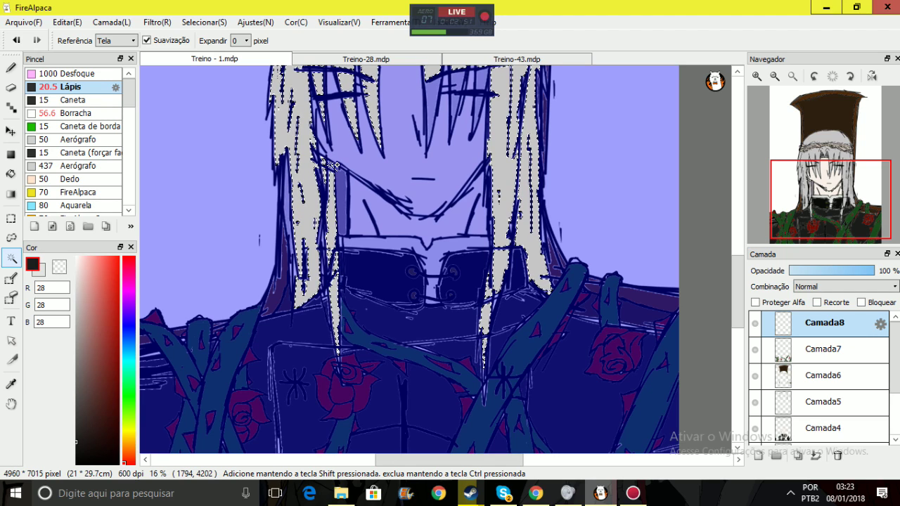
Add the remaining fringe strands over the eye on the viewer's right to the hair selection
drag(830, 200, 827, 177)
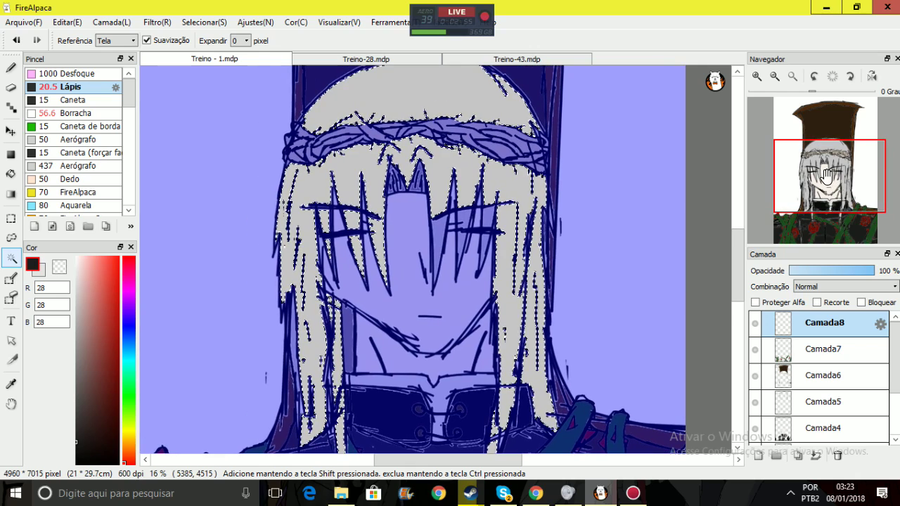
shift+click(467, 218)
shift+click(456, 246)
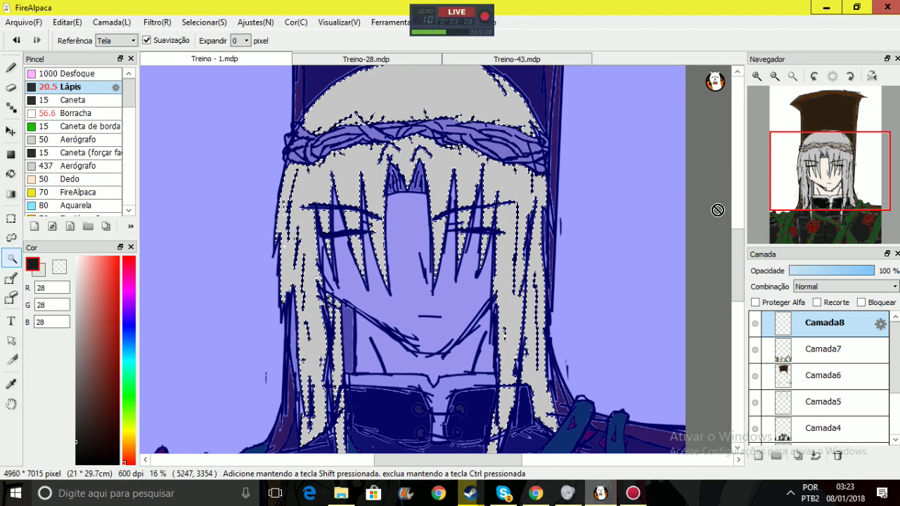
Take the light grey hair highlight colour (236, 236, 236) from the Treino-43 drawing and return to Treino - 1 with the brush tool
drag(838, 176, 823, 168)
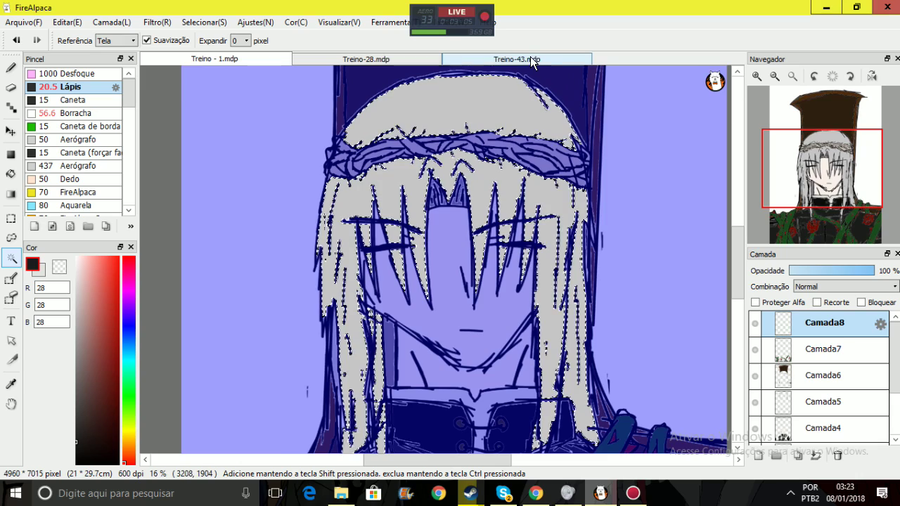
click(530, 58)
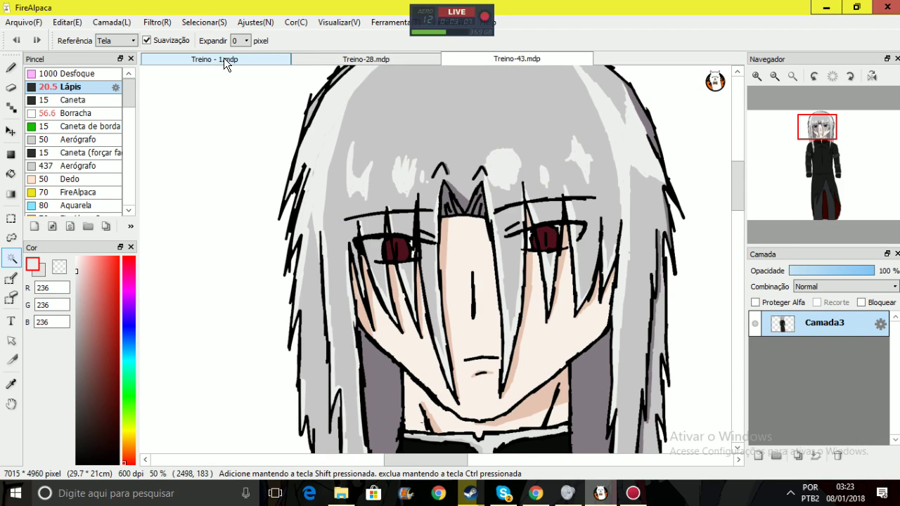
click(222, 57)
click(11, 67)
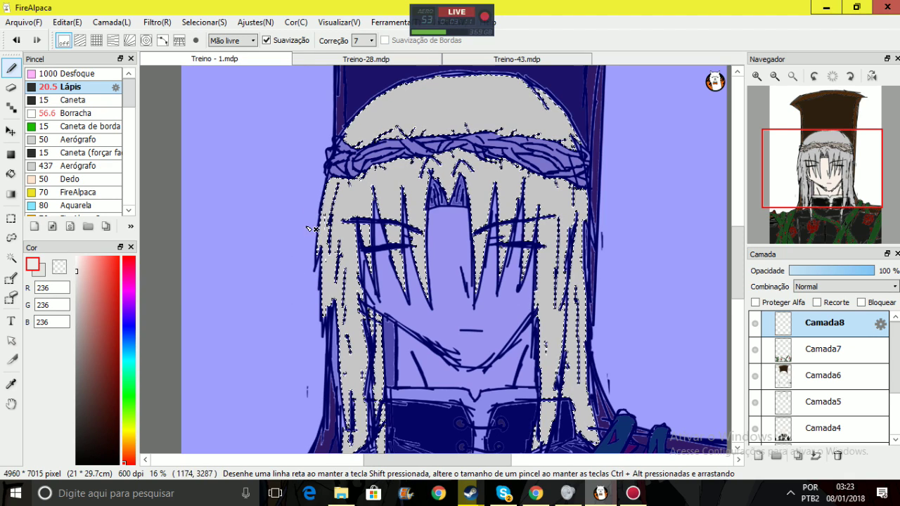
Paint light grey highlights along the viewer's left edge of the hair with the Lápis brush at size 67.2
key(ctrl+d)
drag(330, 149, 335, 141)
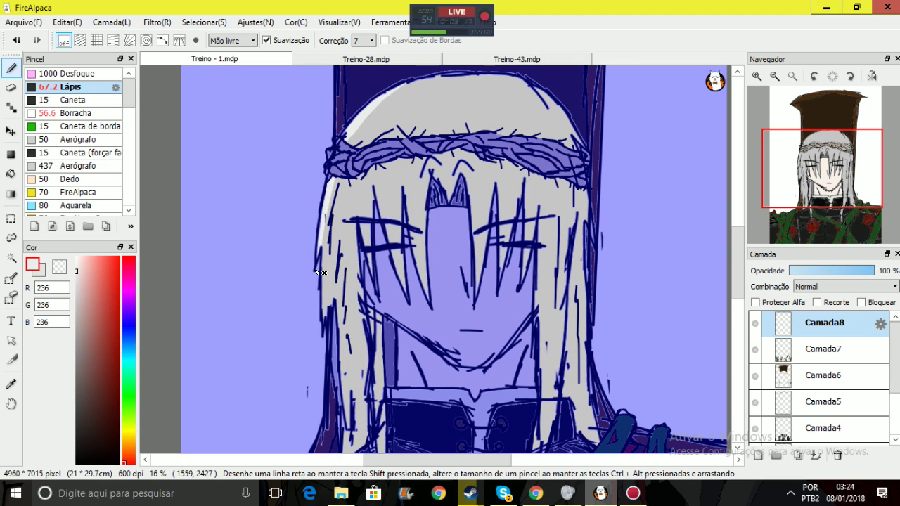
click(316, 299)
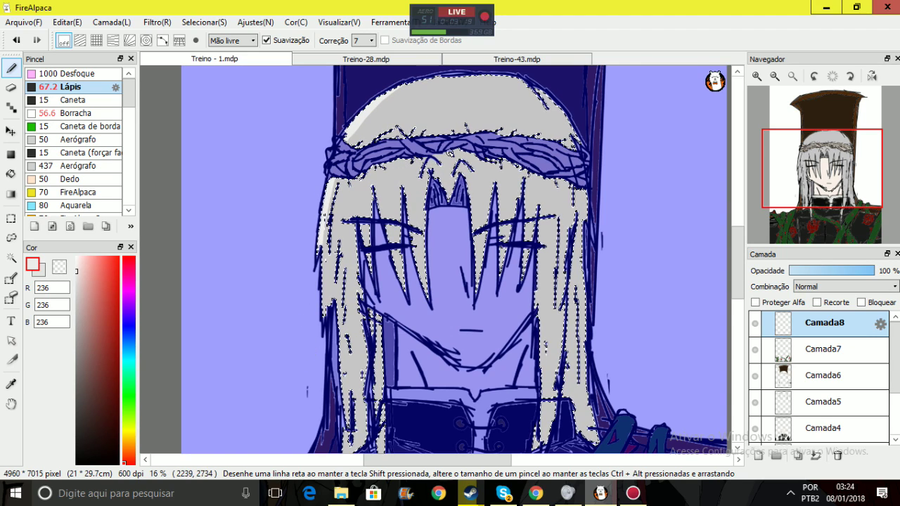
Paint a light grey highlight strip down the viewer's right side of the hair with the Lápis brush at size 49.1
key(ctrl+d)
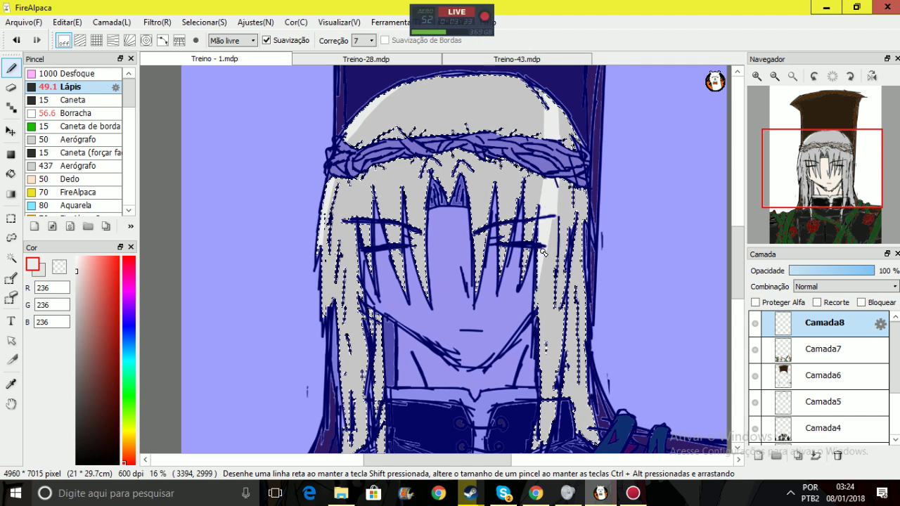
Switch to YouTube in the browser and play "Kill La Kill OST - I WANT TO KNOW (FULL)" from the Músicas para ouvir playlist
key(alt+Tab)
click(19, 85)
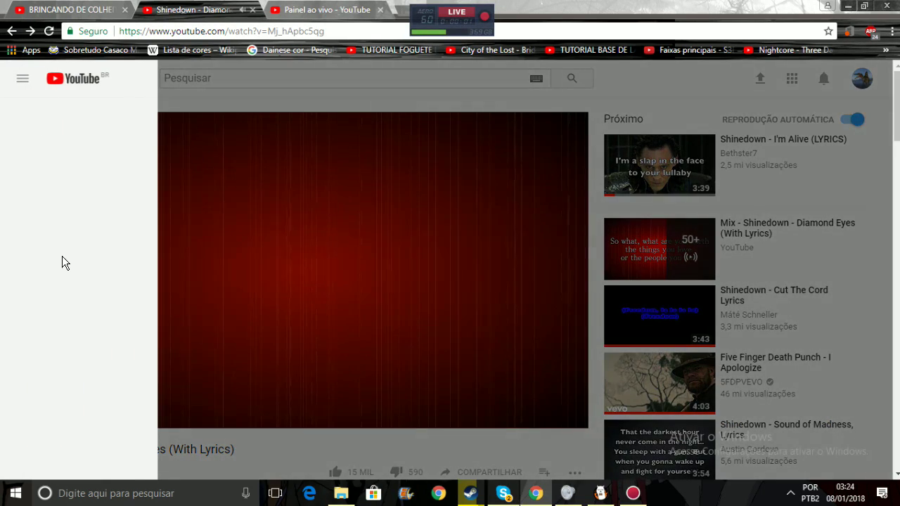
click(95, 291)
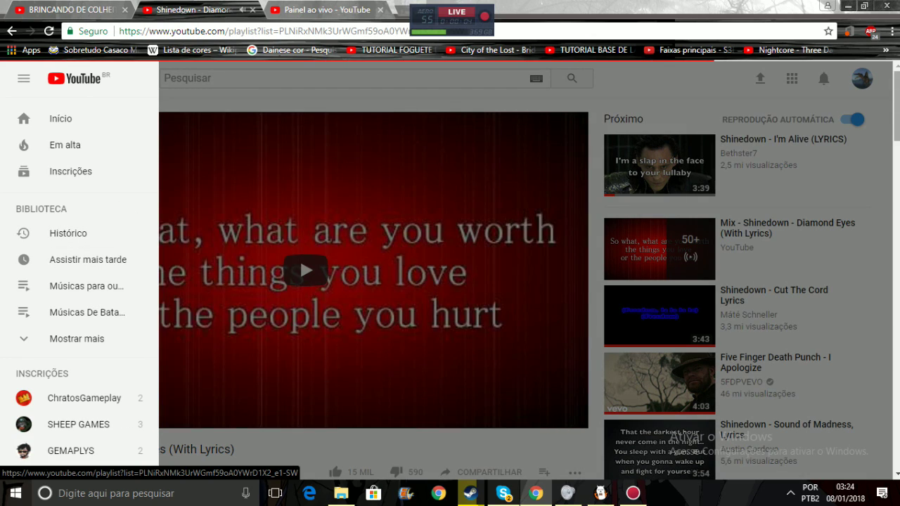
scroll(647, 281, down, 15)
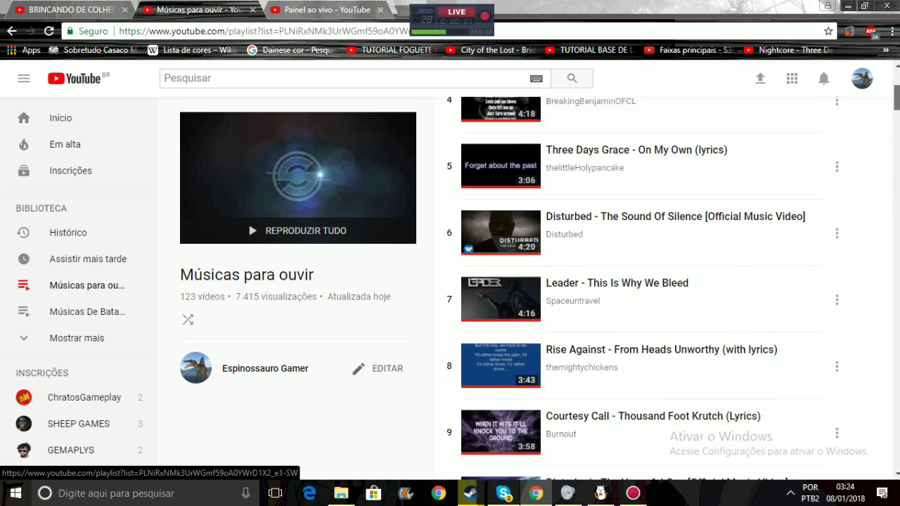
scroll(712, 211, down, 15)
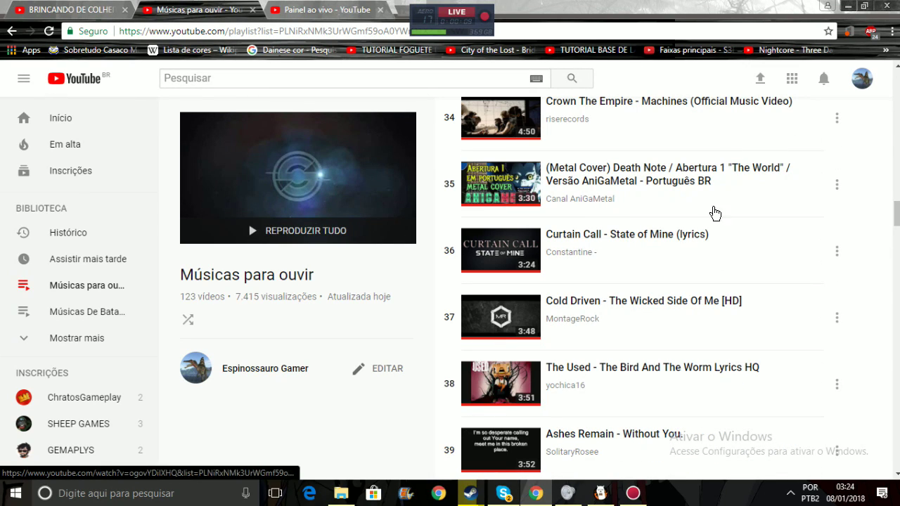
scroll(709, 250, down, 3)
scroll(709, 250, down, 8)
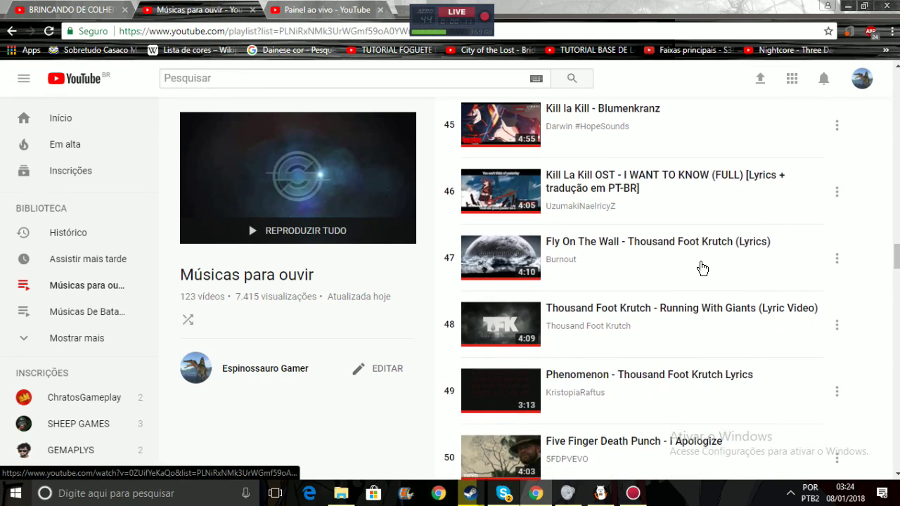
click(662, 182)
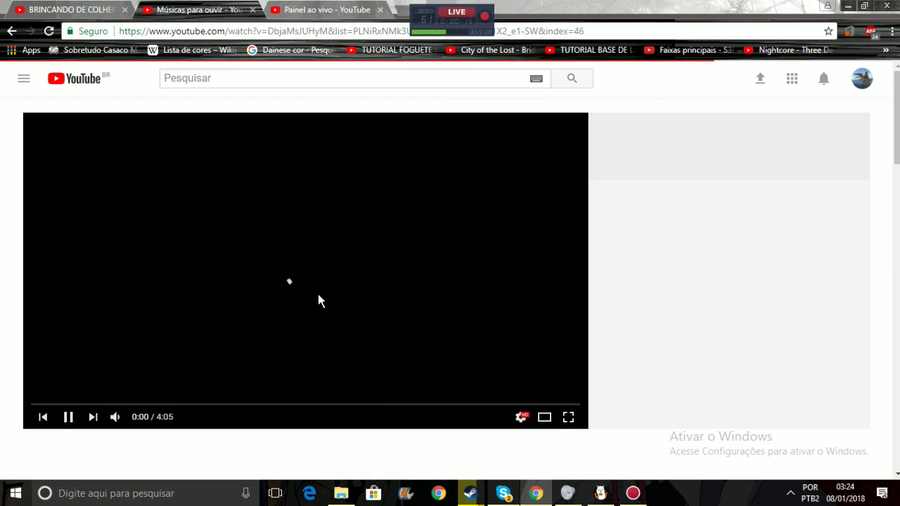
Set the Kill La Kill video to loop and dismiss the player's options
right_click(271, 276)
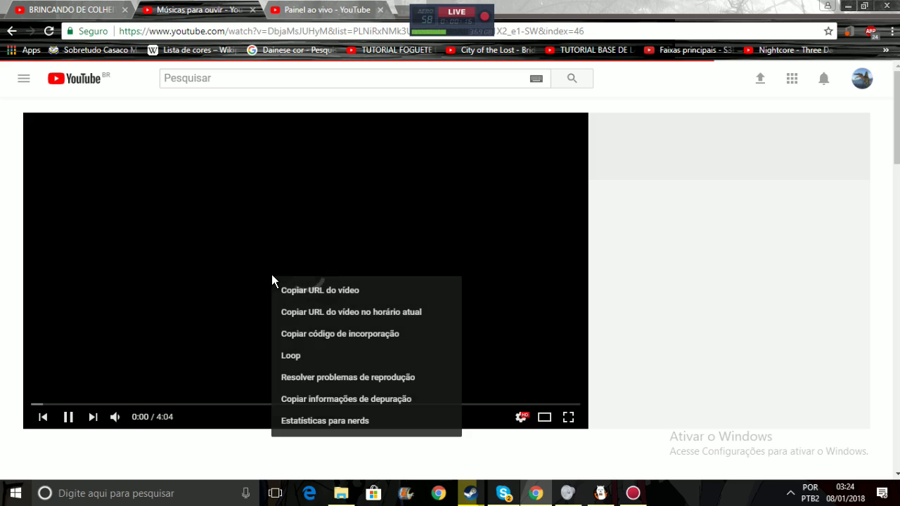
click(299, 363)
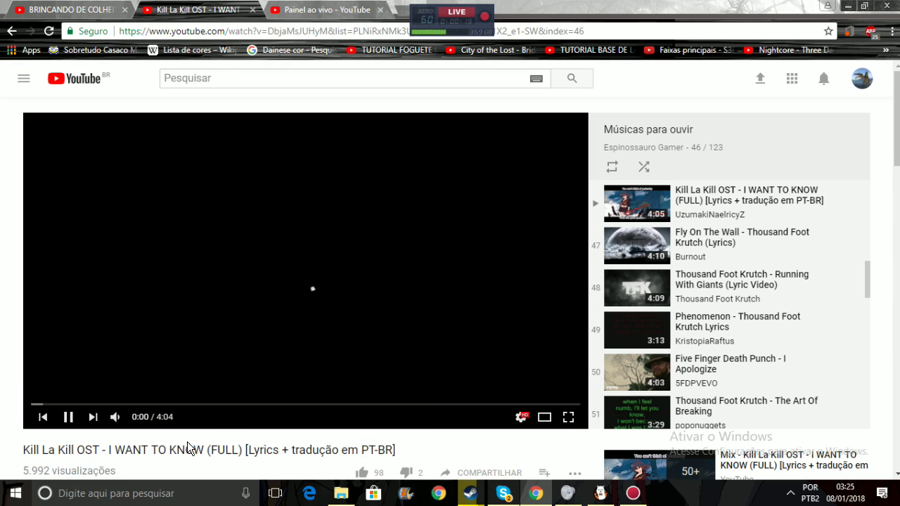
right_click(259, 319)
click(203, 450)
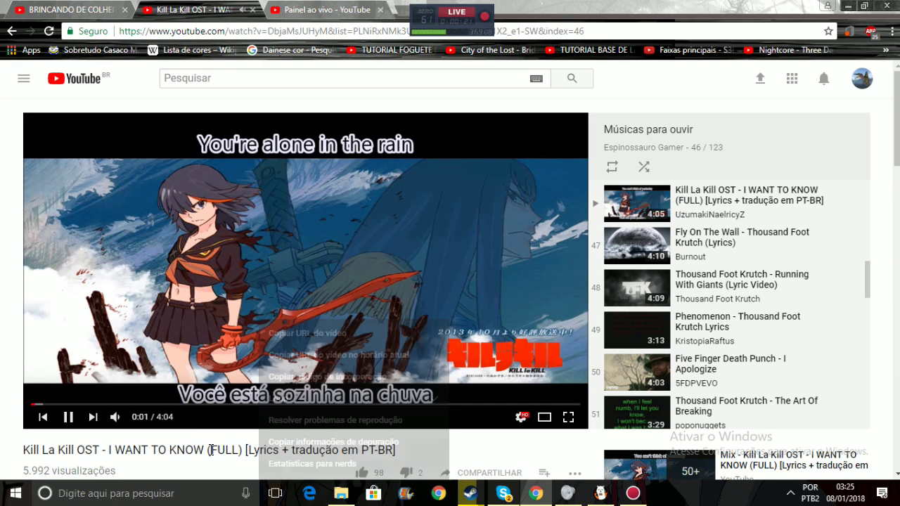
click(142, 418)
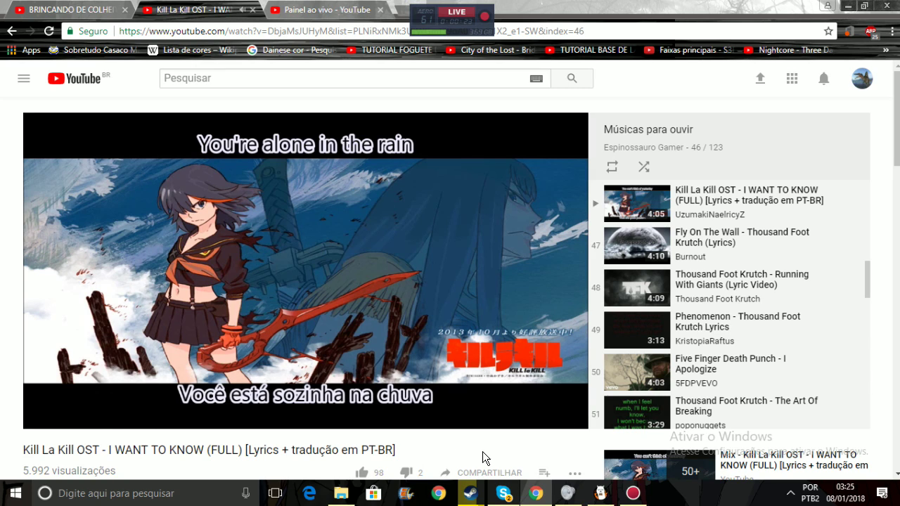
Return to FireAlpaca and paint light grey highlights around the crown with Lápis size 80.7 and on the viewer's-left fringe strands with size 26.7
click(600, 493)
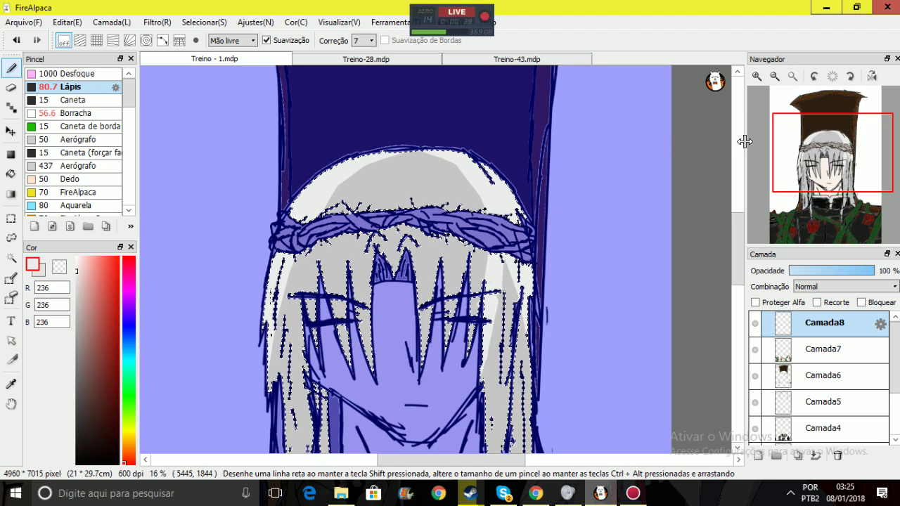
click(750, 79)
mouse_move(828, 166)
mouse_down()
mouse_move(824, 188)
mouse_move(822, 175)
mouse_up()
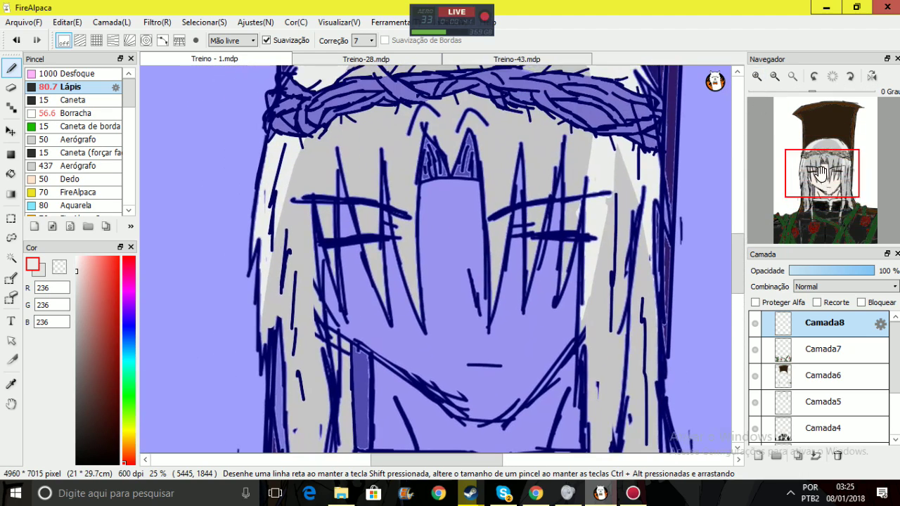
key(ctrl+d)
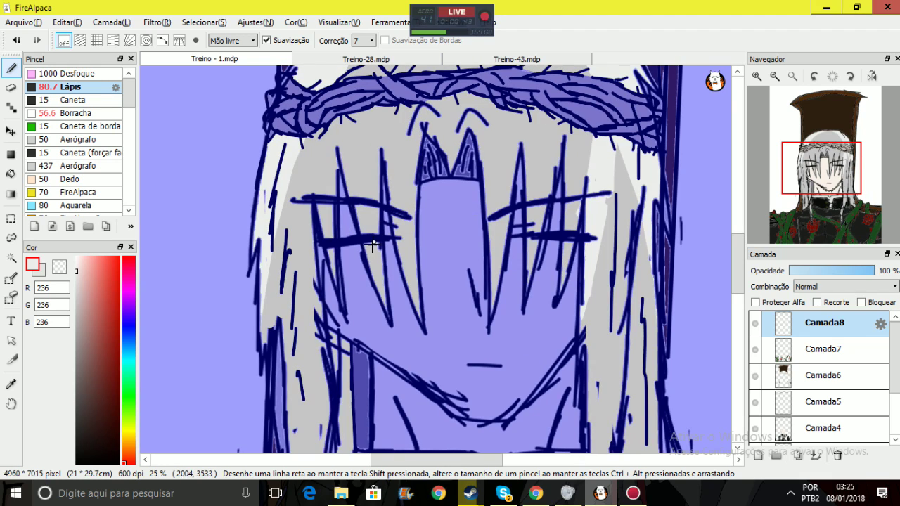
key(ctrl+z)
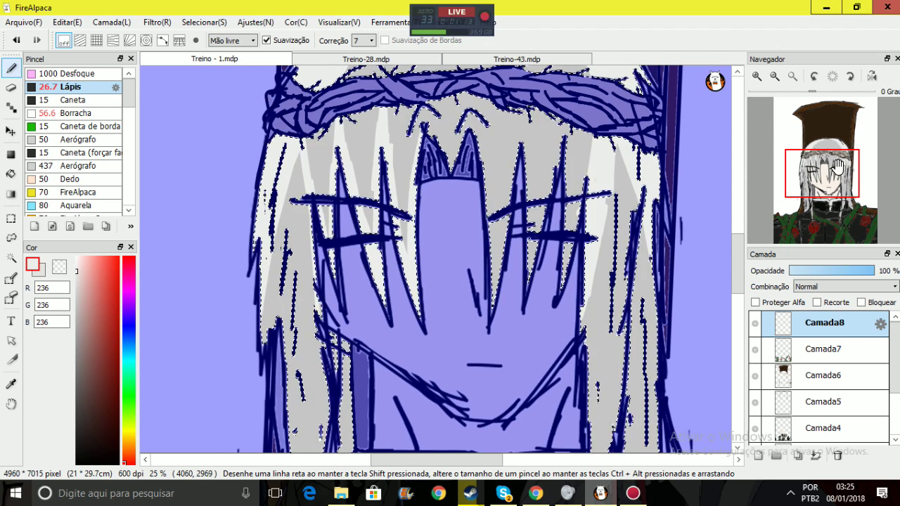
Paint light grey highlights on the fringe strands over the eye on the viewer's right with Lápis at size 26.7
drag(822, 168, 830, 158)
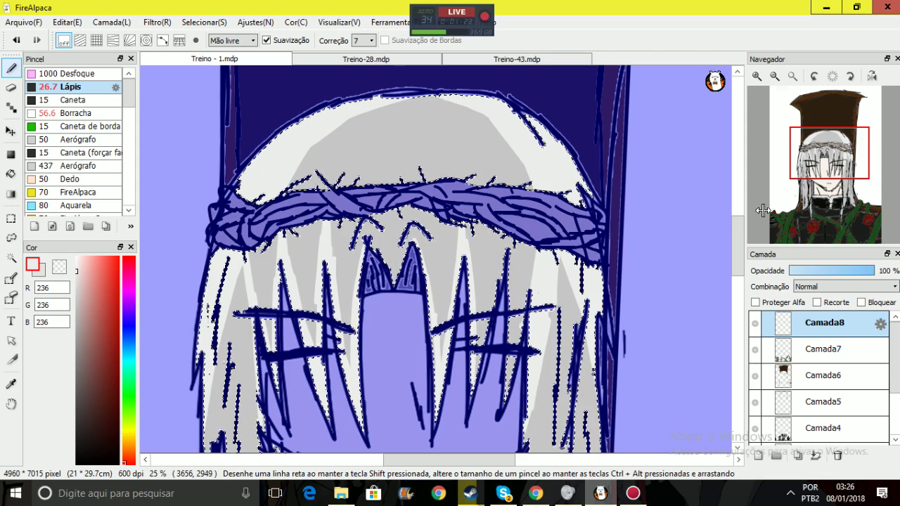
click(838, 172)
drag(838, 172, 833, 169)
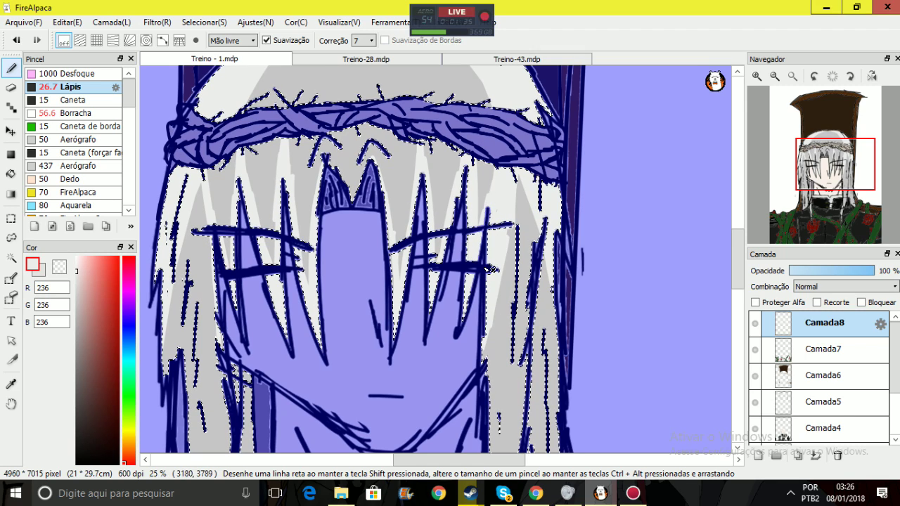
Paint light grey highlights along the long lower hair strands on both sides of the neck, down to their tips over the coat
drag(401, 218, 417, 346)
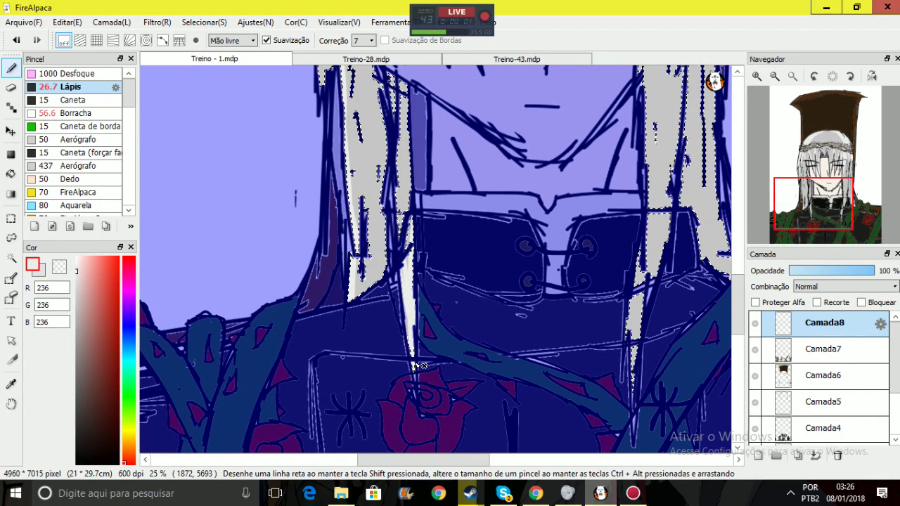
mouse_move(842, 196)
mouse_down()
mouse_move(824, 187)
mouse_move(830, 196)
mouse_up()
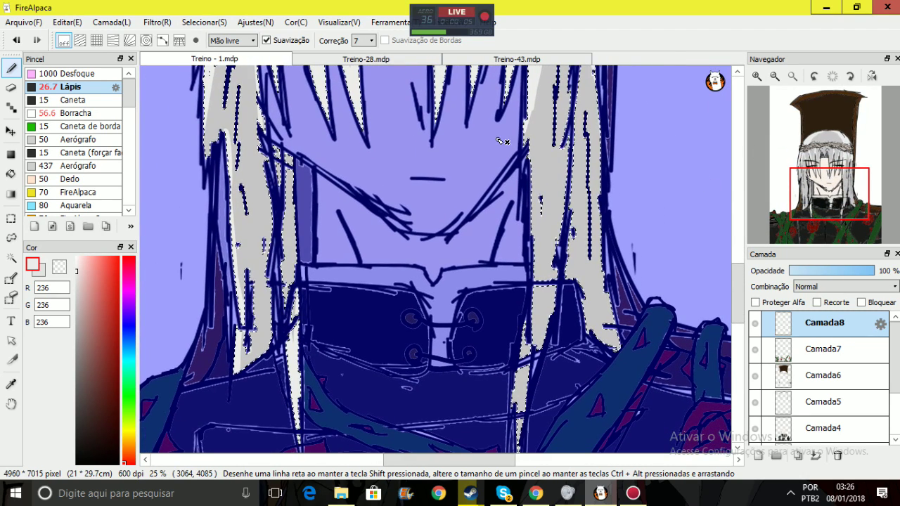
mouse_move(527, 119)
mouse_down()
mouse_move(524, 201)
mouse_move(533, 192)
mouse_move(531, 147)
mouse_move(532, 286)
mouse_up()
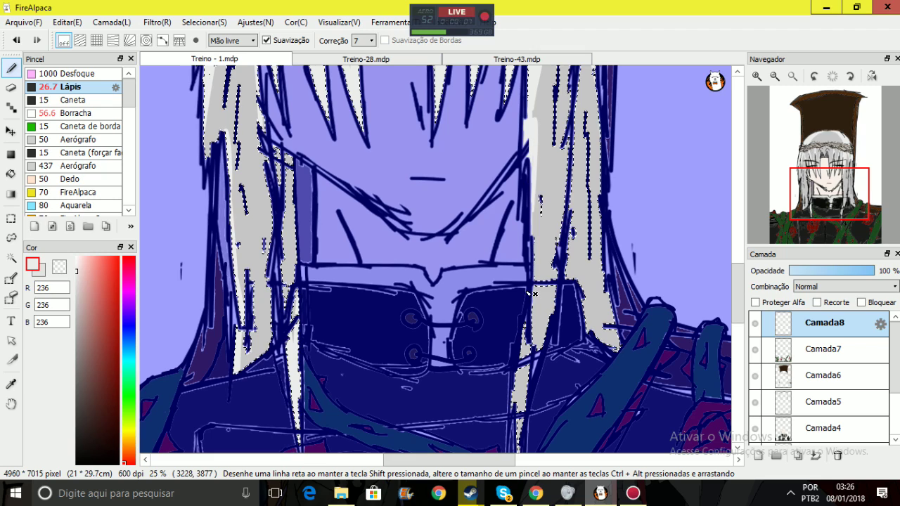
drag(528, 180, 542, 360)
key(ctrl+d)
mouse_move(831, 196)
mouse_down()
mouse_move(822, 198)
mouse_move(831, 205)
mouse_up()
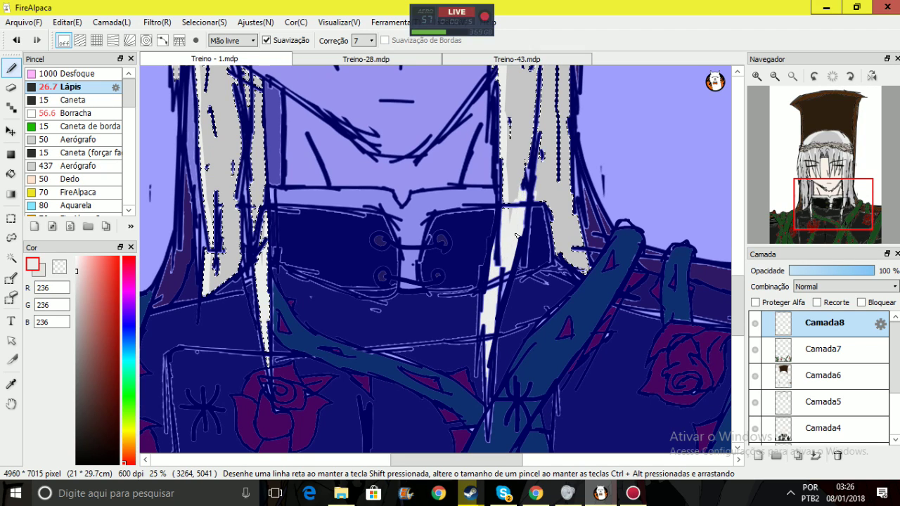
Add light grey highlight streaks inside the long hair lock beside the face on the viewer's right
drag(805, 185, 830, 183)
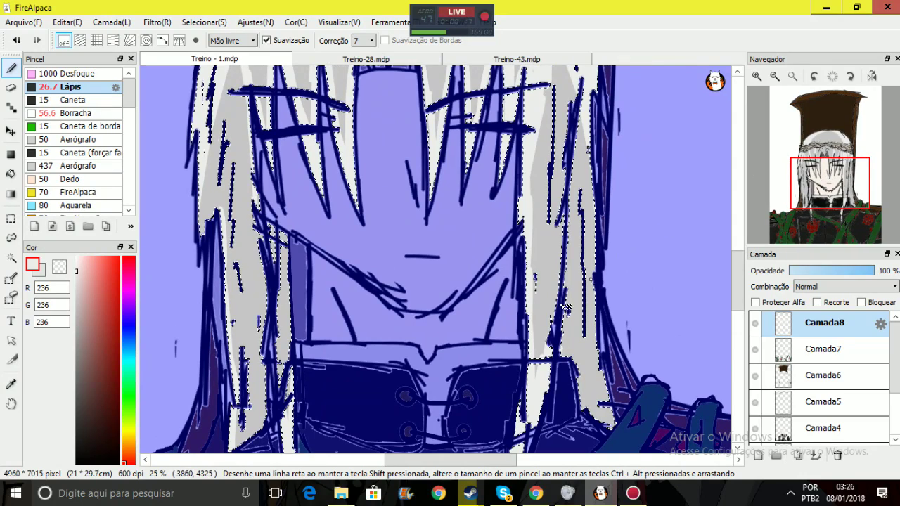
drag(535, 358, 544, 331)
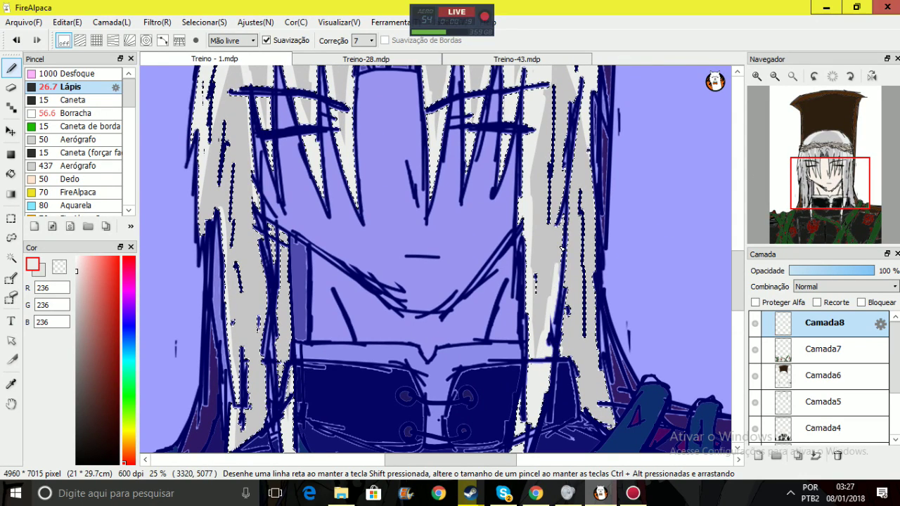
drag(823, 194, 834, 193)
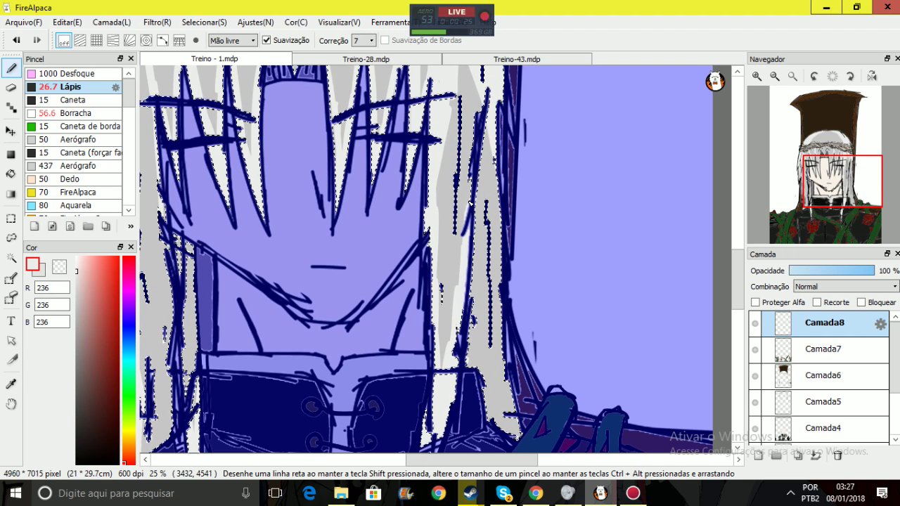
drag(826, 202, 821, 192)
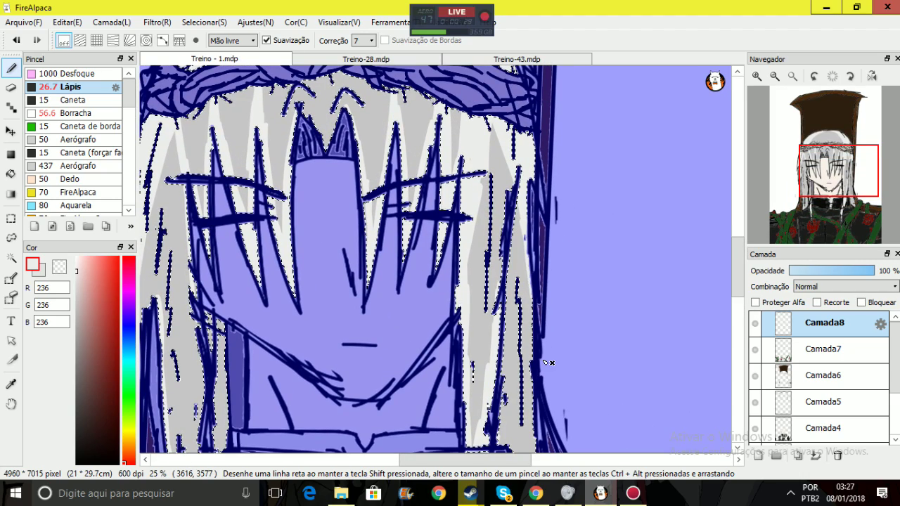
Airbrush light grey (236, 236, 236) over the crown of the hair with Aerógrafo at sizes 107 and 301
drag(790, 185, 820, 154)
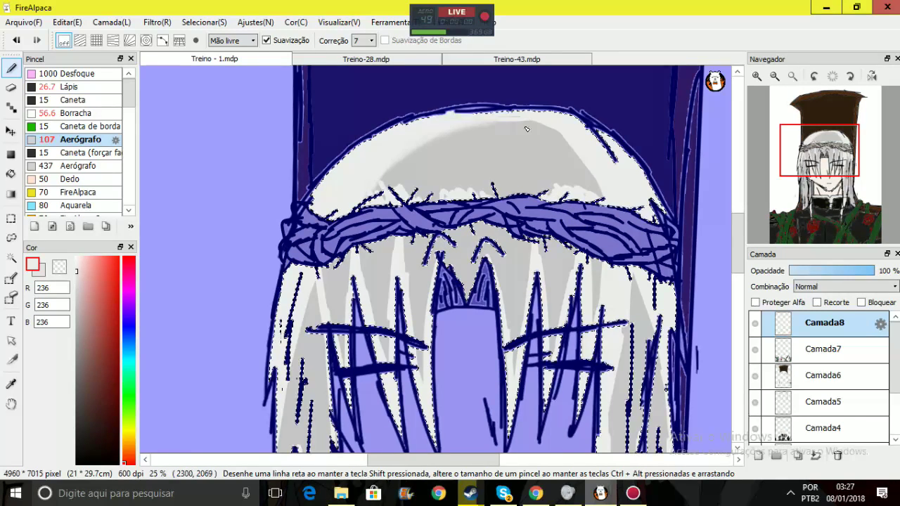
drag(574, 143, 587, 153)
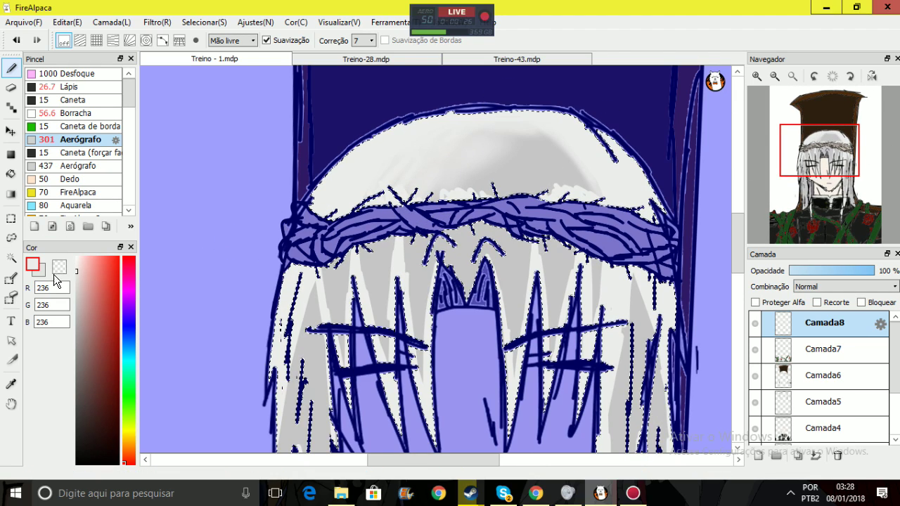
Lighten the crown and the hair just below the thorn wreath with Aerógrafo at size 301 in lighter grey (244, 244, 244)
click(76, 272)
key(ctrl+d)
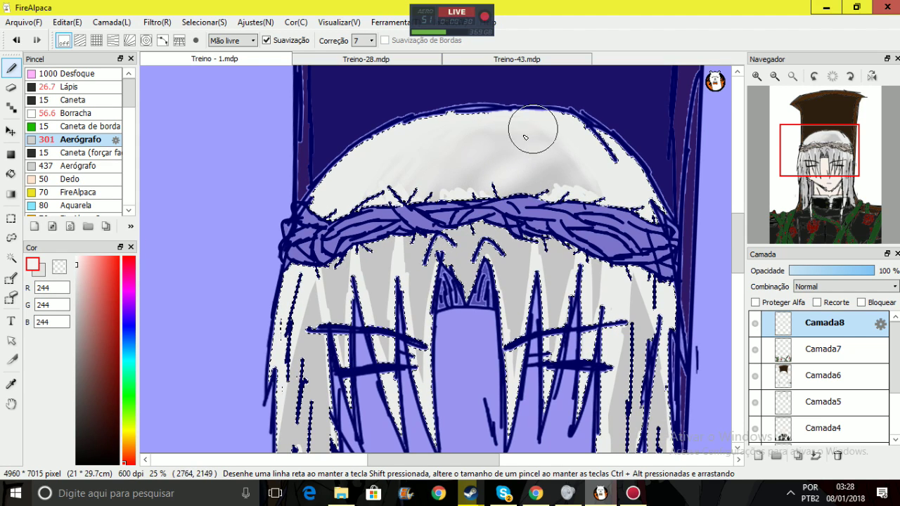
drag(838, 159, 829, 152)
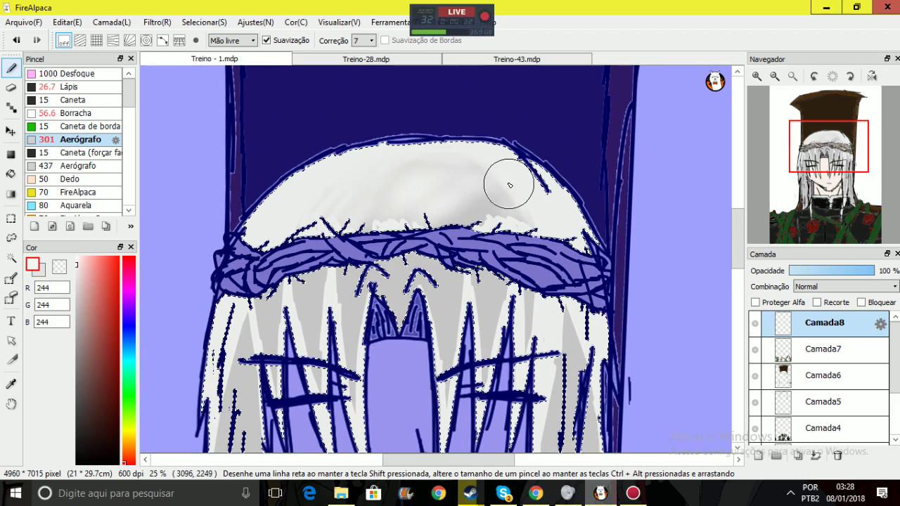
drag(433, 150, 330, 199)
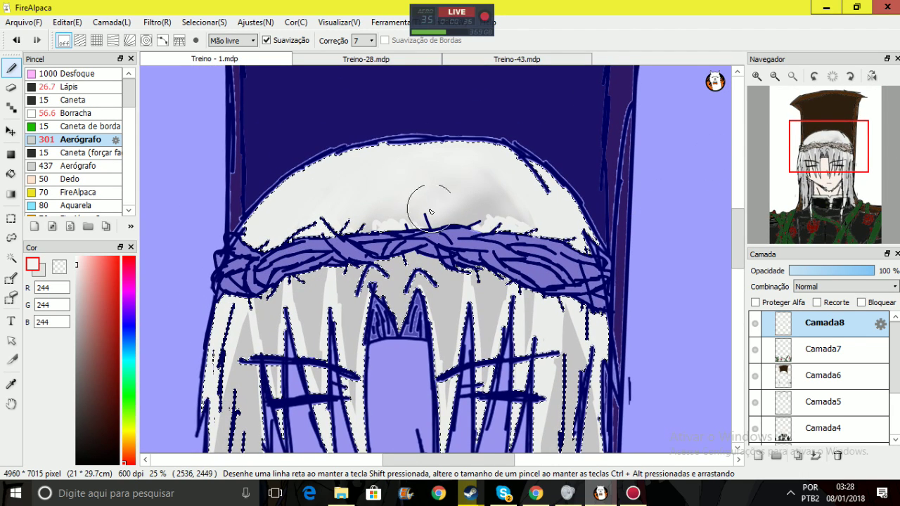
drag(425, 213, 508, 218)
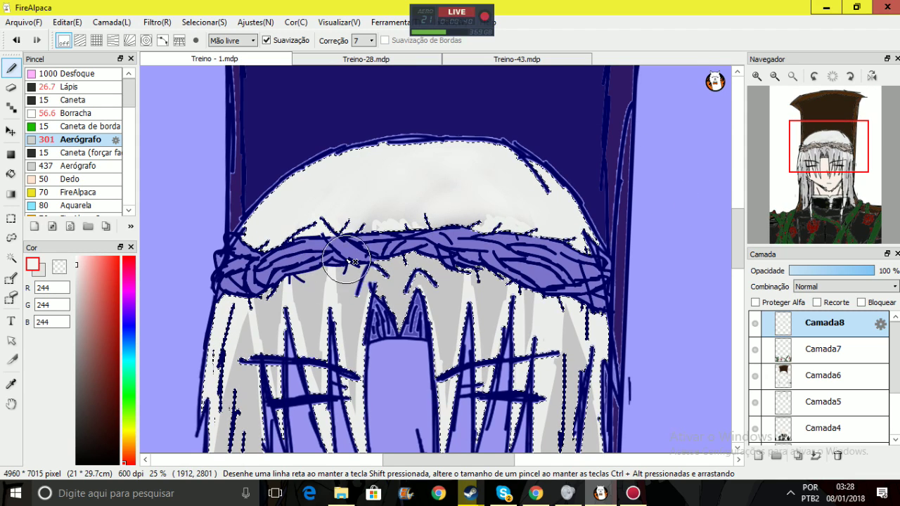
drag(474, 219, 669, 157)
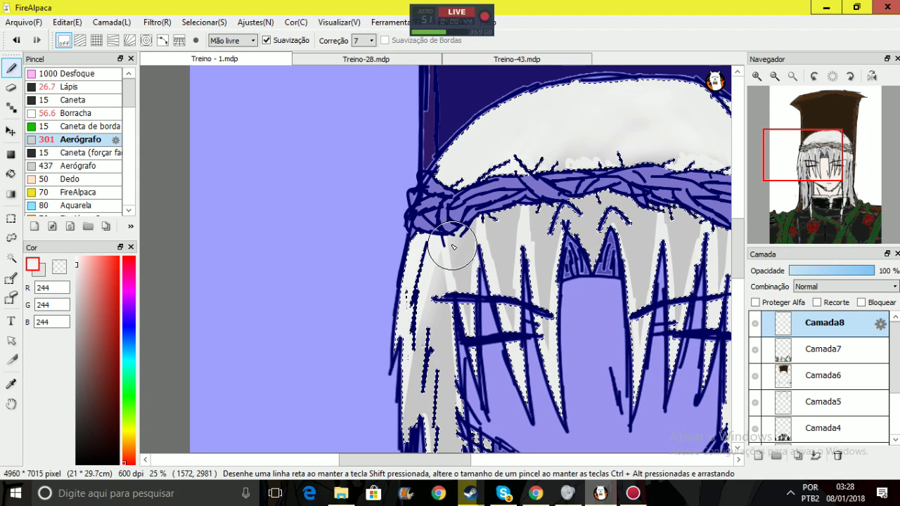
mouse_move(805, 156)
mouse_down()
mouse_move(863, 116)
mouse_move(832, 163)
mouse_up()
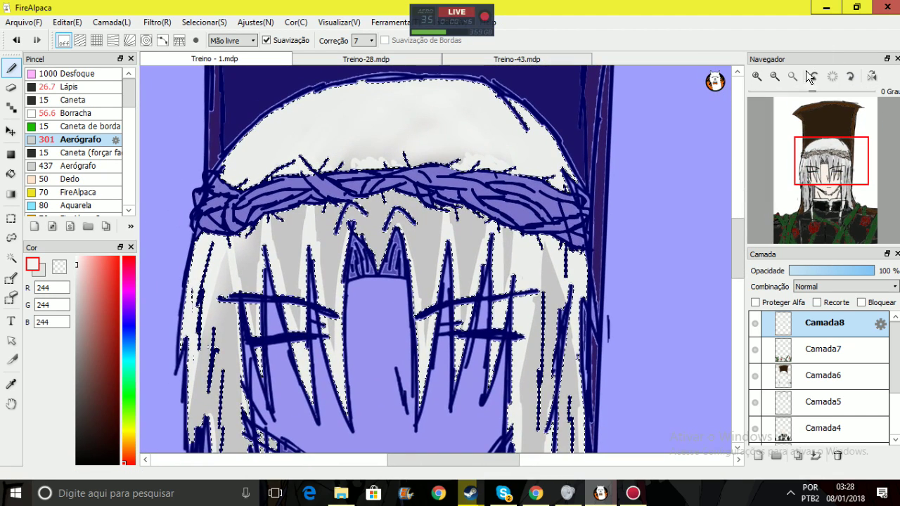
Paint darker grey shadows (130, 120, 129) with Lápis at size 25.7 up the outer hair lock on the viewer's right
click(792, 77)
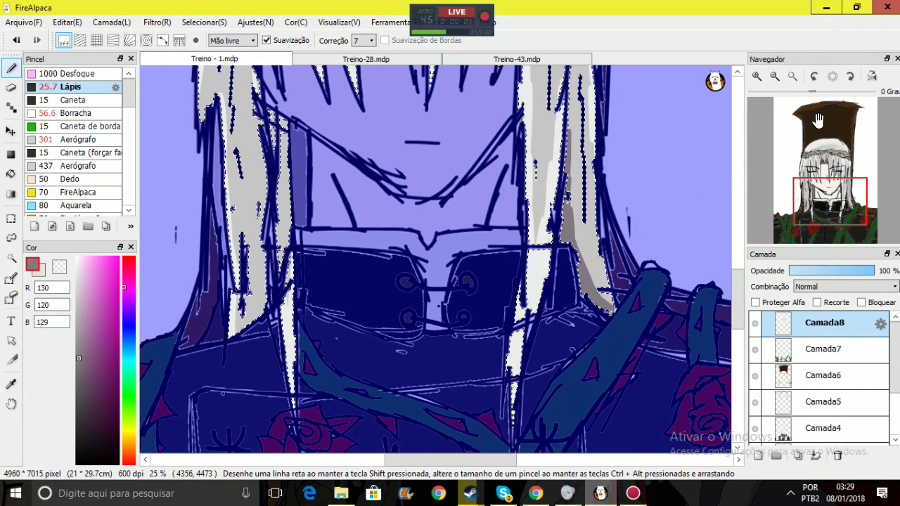
mouse_move(832, 215)
mouse_down()
mouse_move(832, 201)
mouse_move(842, 201)
mouse_up()
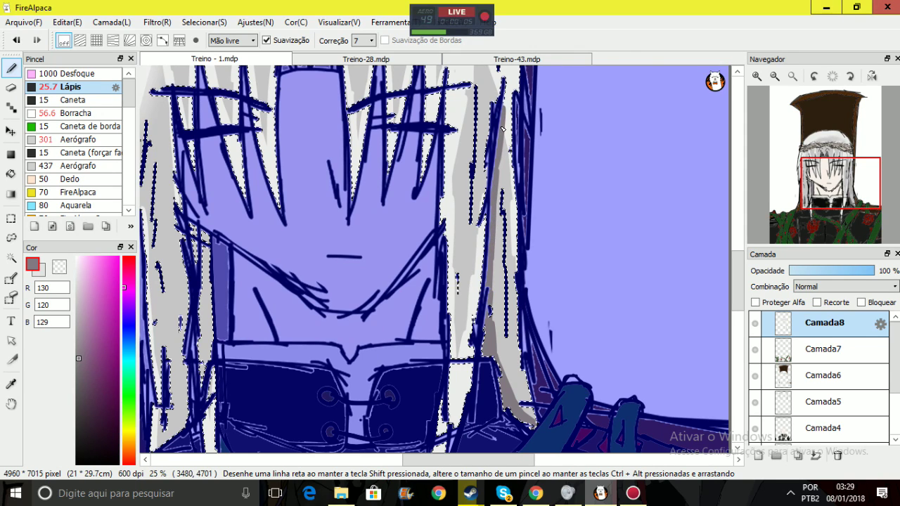
drag(840, 183, 838, 171)
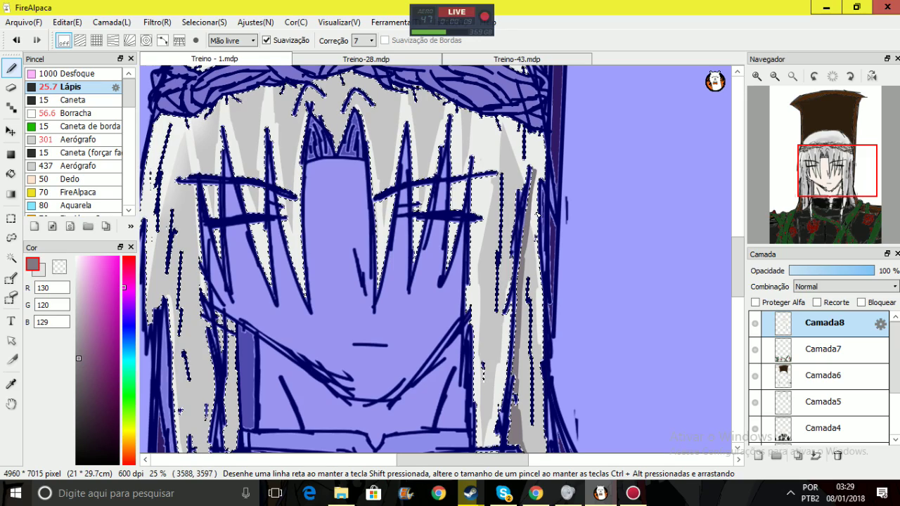
Undo the stray stroke and paint darker grey shadows along the inner edge of the hair beside the neck on the viewer's left
drag(837, 172, 810, 190)
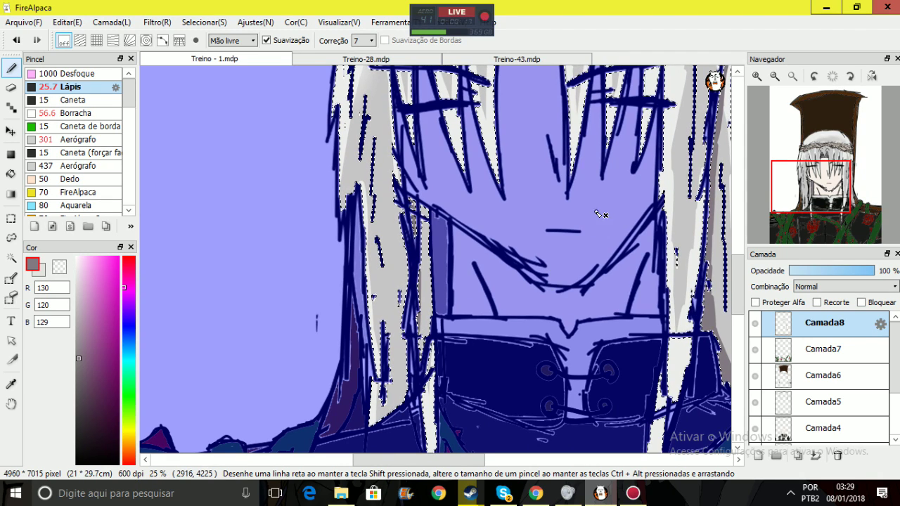
click(15, 40)
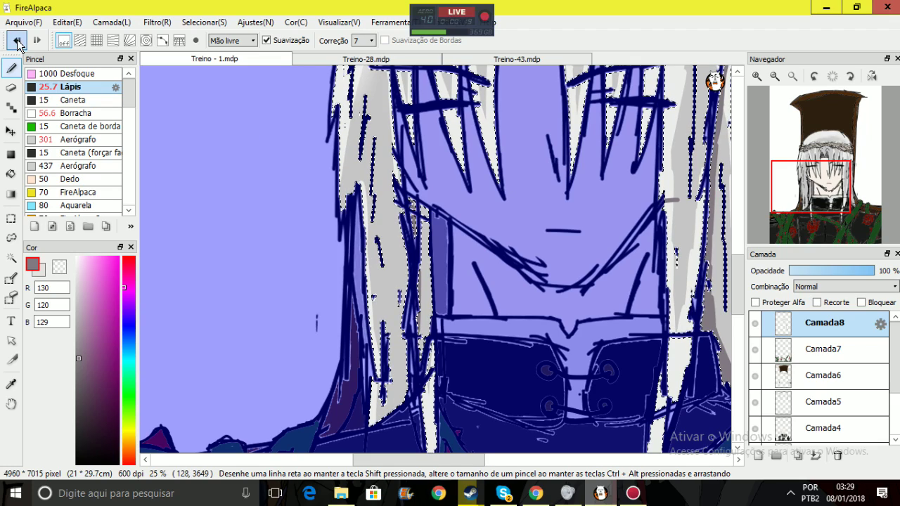
mouse_move(810, 187)
mouse_down()
mouse_move(814, 180)
mouse_move(817, 191)
mouse_up()
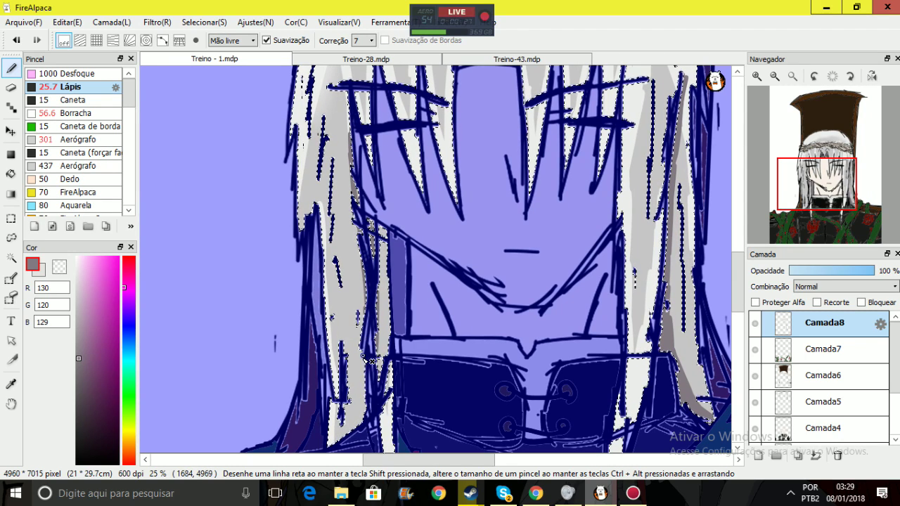
drag(818, 184, 837, 154)
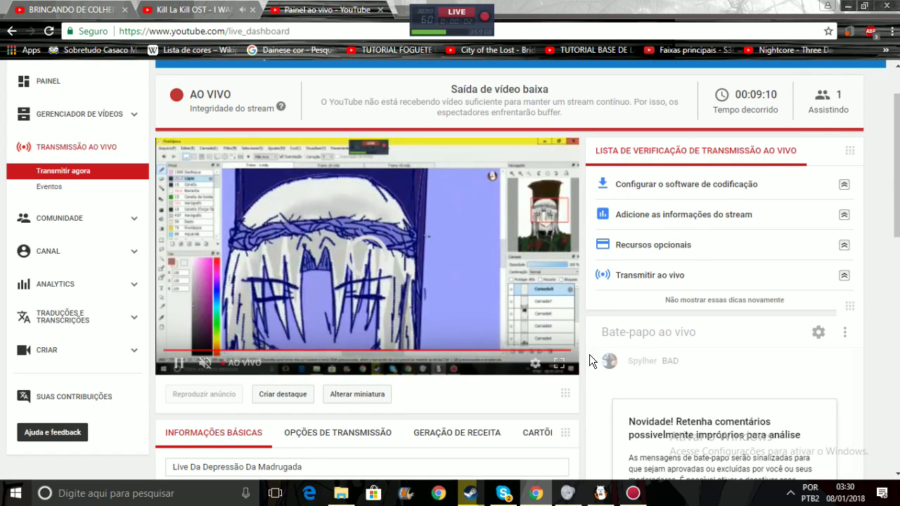
Decline the offer to hold potentially inappropriate chat comments for review on the YouTube live dashboard
drag(897, 190, 896, 359)
scroll(816, 211, up, 2)
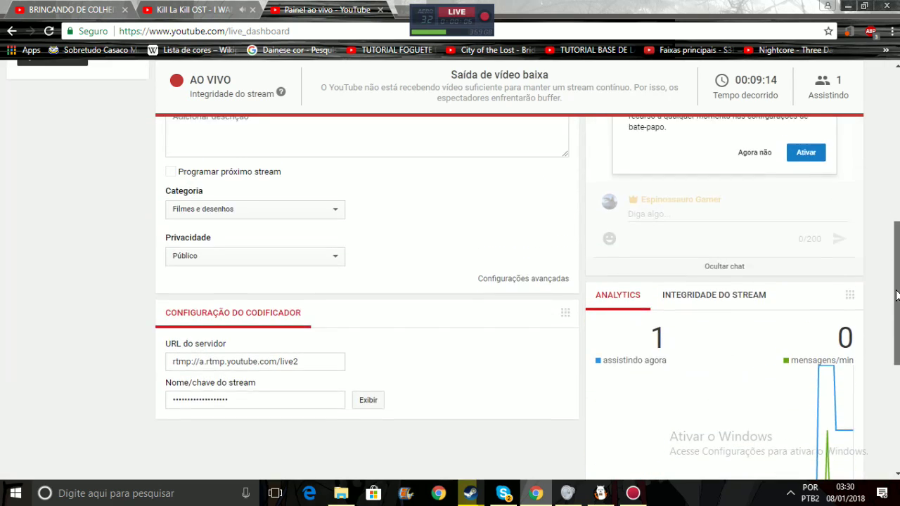
scroll(815, 215, up, 2)
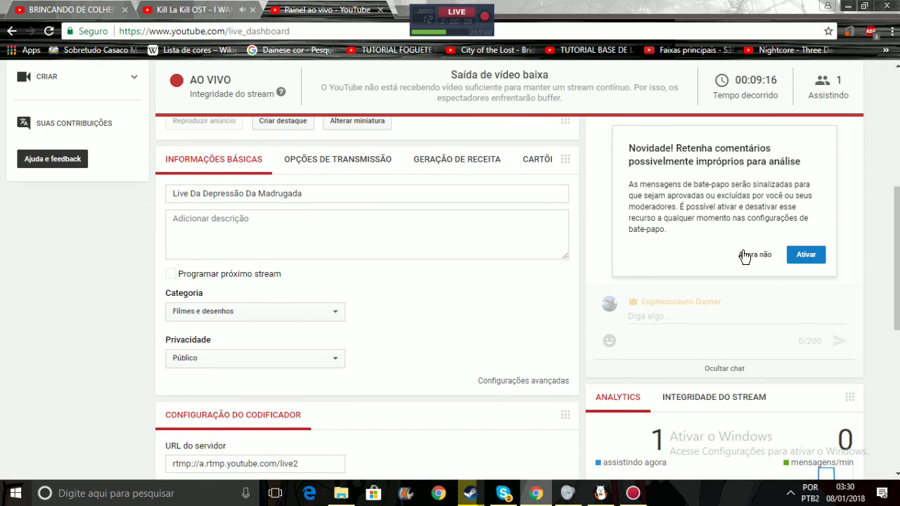
click(743, 257)
Check the stream's viewer analytics and the live chat on the dashboard
drag(897, 258, 897, 352)
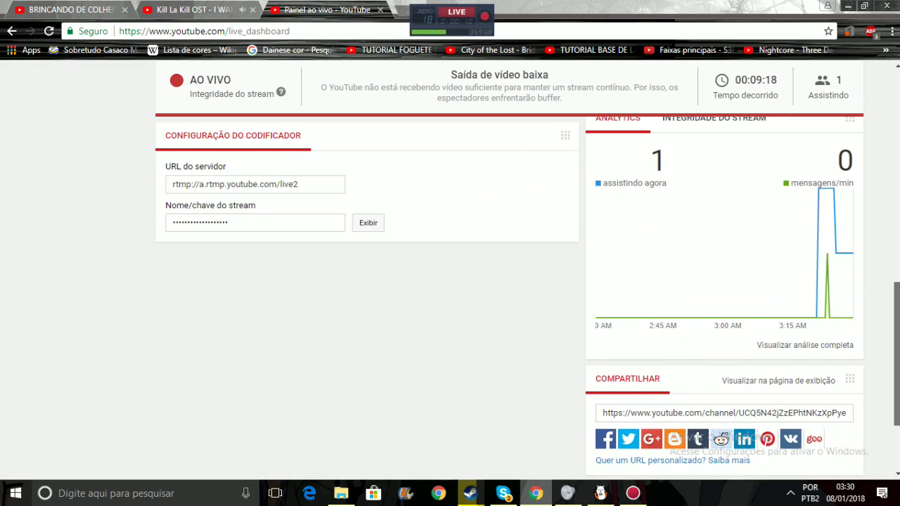
scroll(835, 232, up, 1)
mouse_move(826, 250)
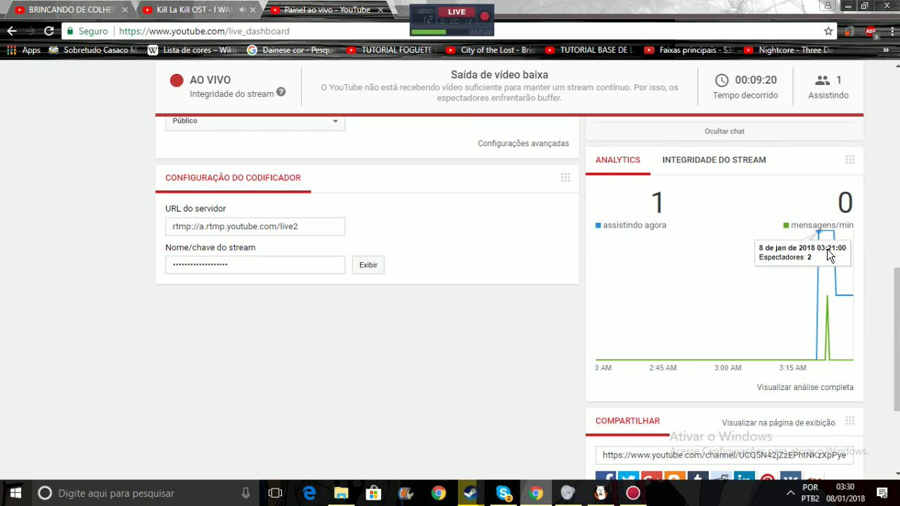
scroll(691, 293, up, 6)
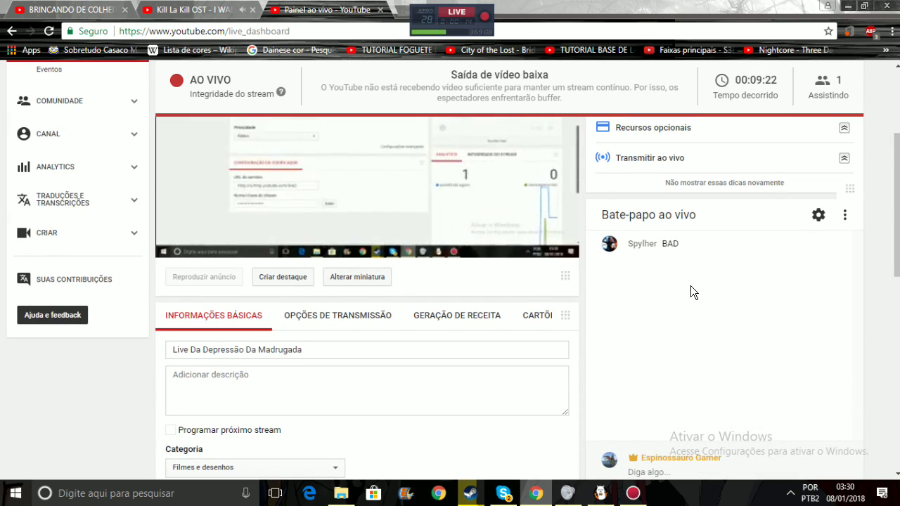
scroll(667, 237, down, 1)
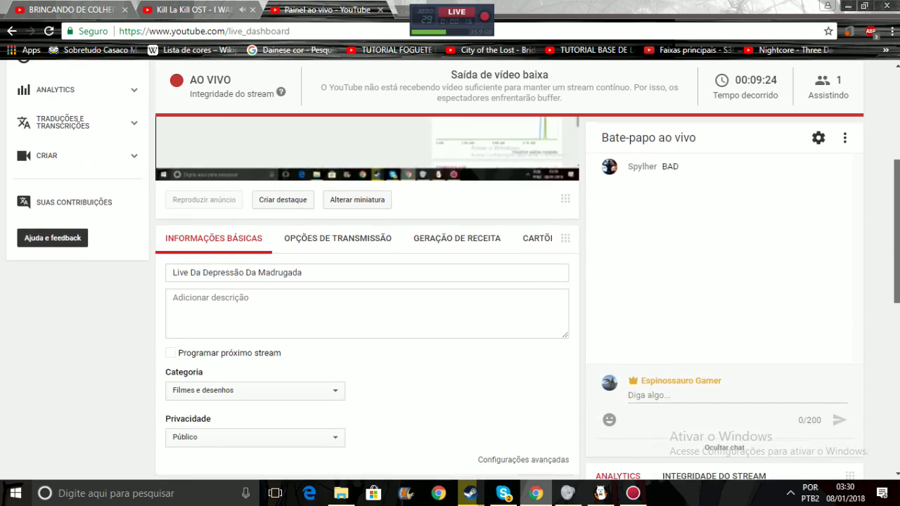
scroll(804, 234, up, 2)
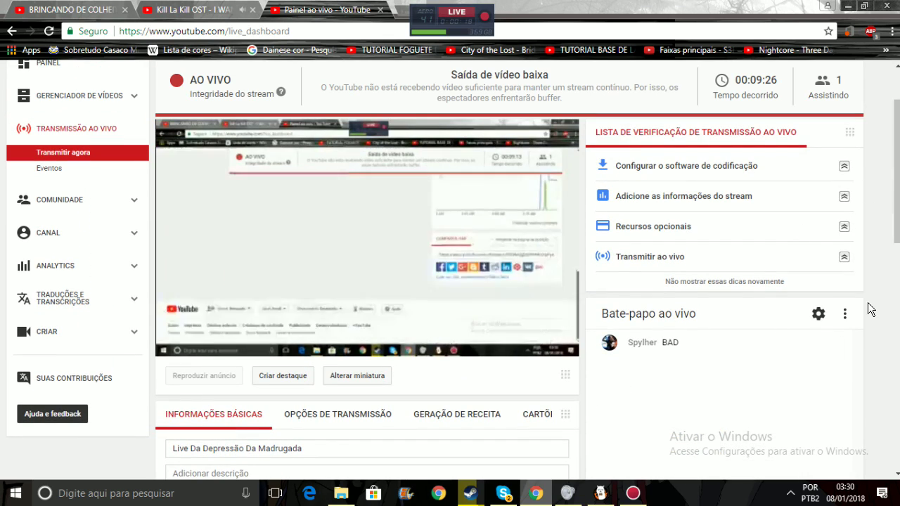
scroll(755, 264, down, 1)
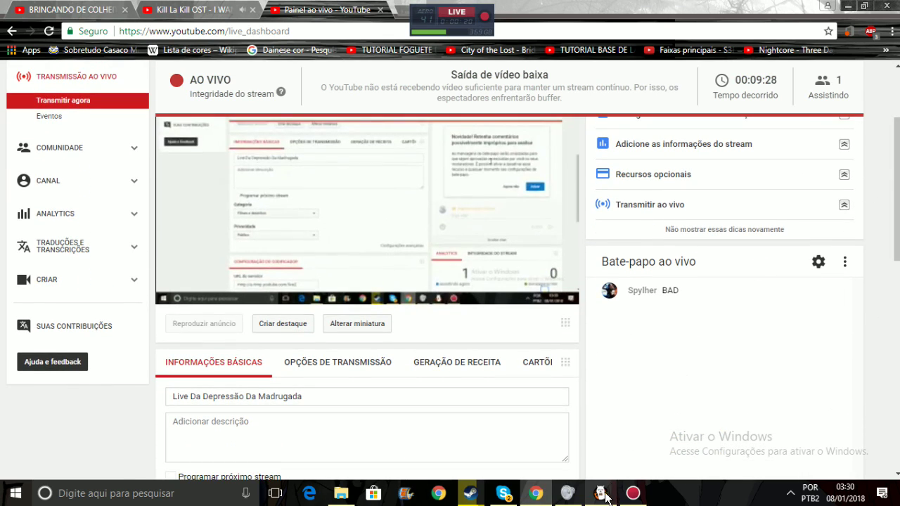
Switch back to FireAlpaca and airbrush darker grey (130, 120, 129) shadows with Aerógrafo at size 473 over the outer lock and crown edge
click(600, 492)
drag(870, 152, 886, 171)
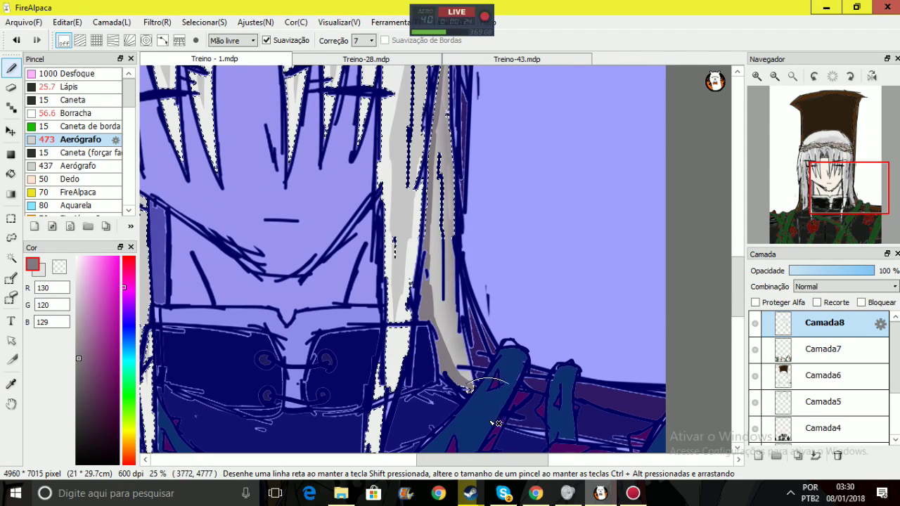
mouse_move(849, 187)
mouse_down()
mouse_move(823, 167)
mouse_move(844, 167)
mouse_move(841, 153)
mouse_up()
drag(376, 106, 398, 121)
mouse_move(844, 148)
mouse_down()
mouse_move(863, 149)
mouse_move(836, 141)
mouse_up()
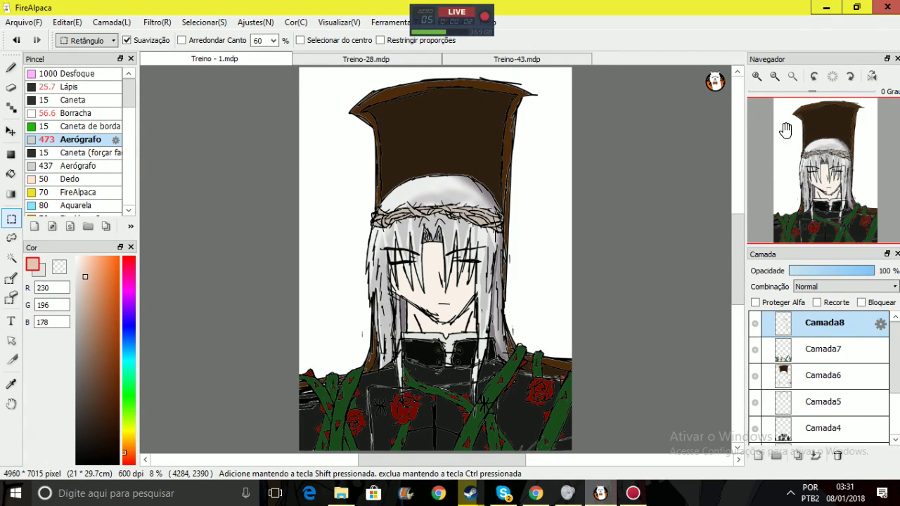
Undo the deselection to restore the hair selection around the crown and fringe
click(756, 79)
click(756, 79)
click(756, 79)
drag(826, 144, 811, 159)
click(15, 40)
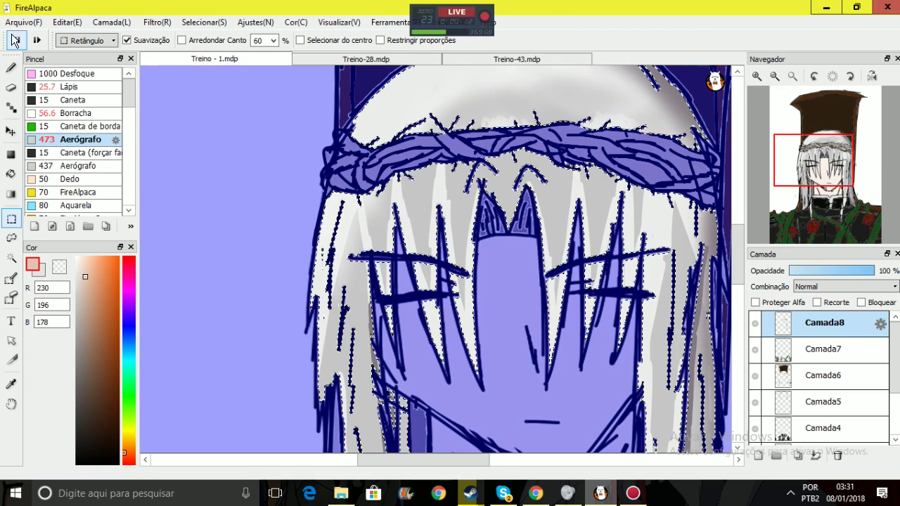
Airbrush thin strands into the fringe on the viewer's left in sampled light grey (236, 236, 236) with Aerógrafo at size 32
right_click(445, 208)
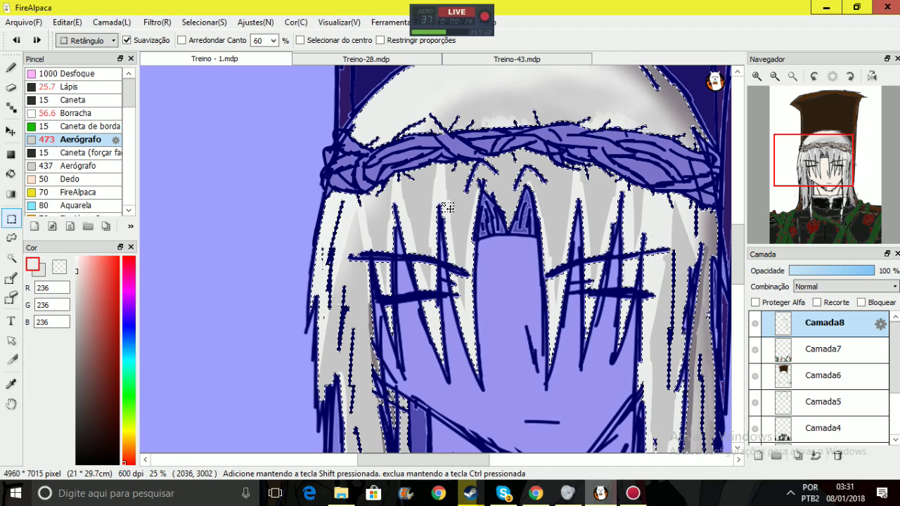
click(11, 67)
ctrl+alt+drag(536, 212, 480, 252)
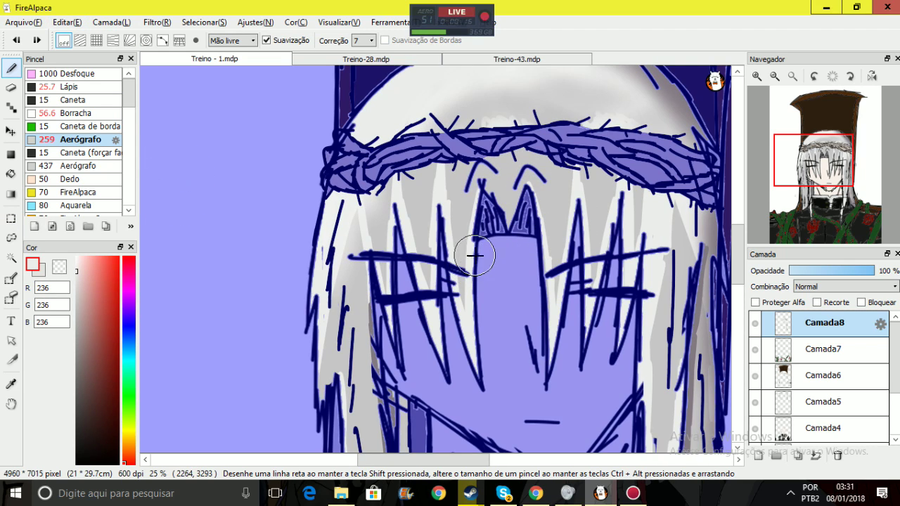
key(ctrl+z)
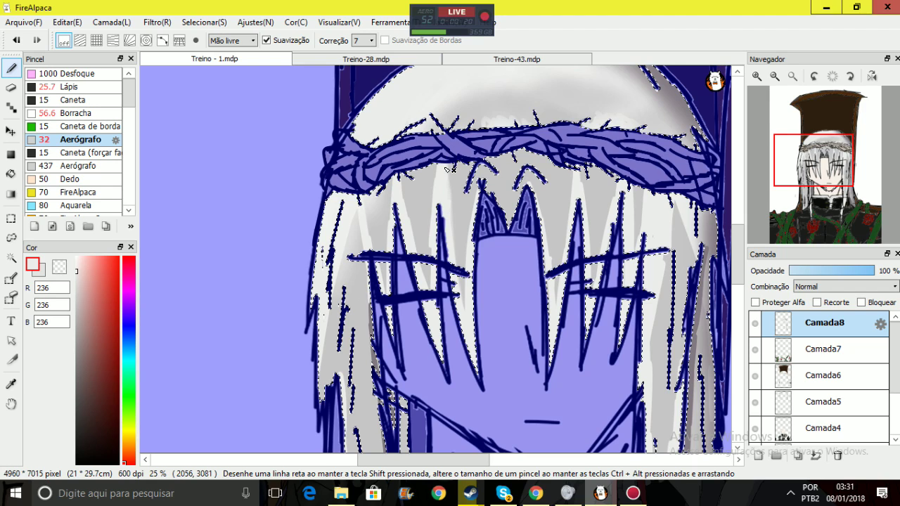
click(634, 496)
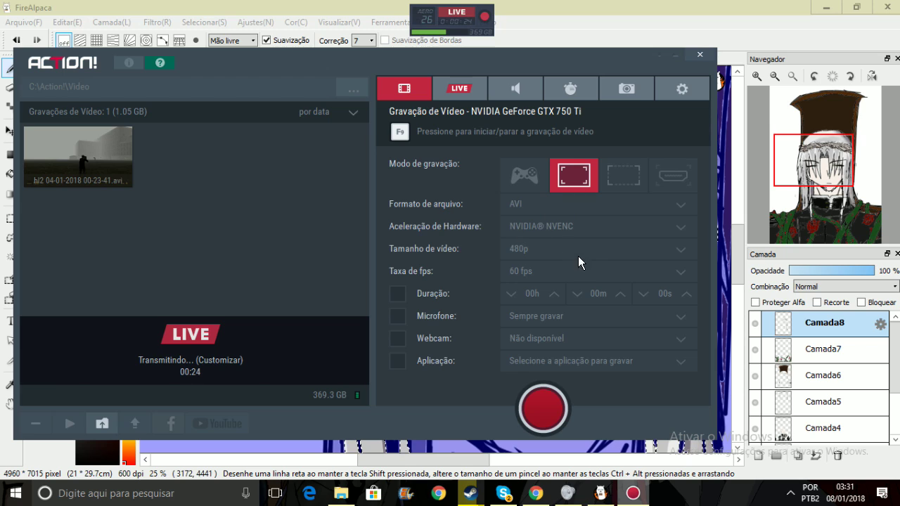
click(600, 495)
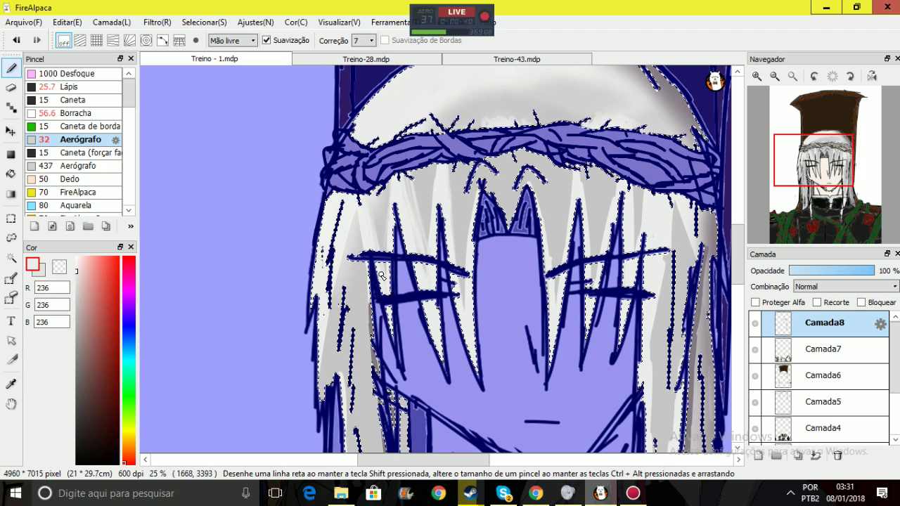
Airbrush light grey strands through the fringe and the upper side lock on the viewer's right
drag(841, 132, 835, 150)
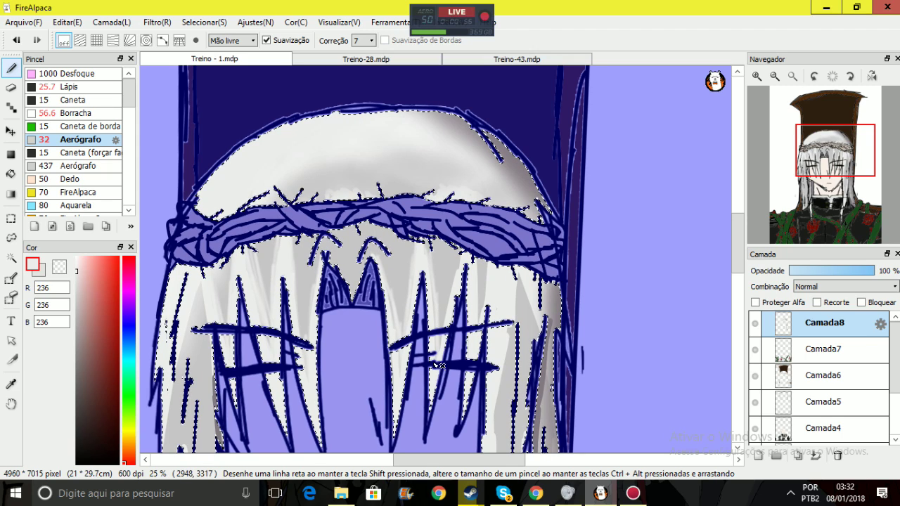
drag(516, 316, 419, 176)
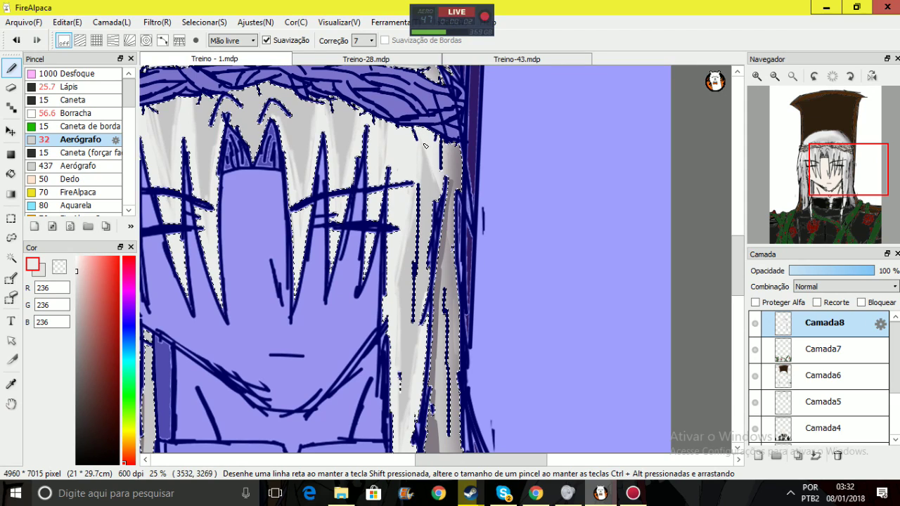
Airbrush light grey strands along the outer side hair and fringe on the viewer's left
drag(846, 170, 816, 167)
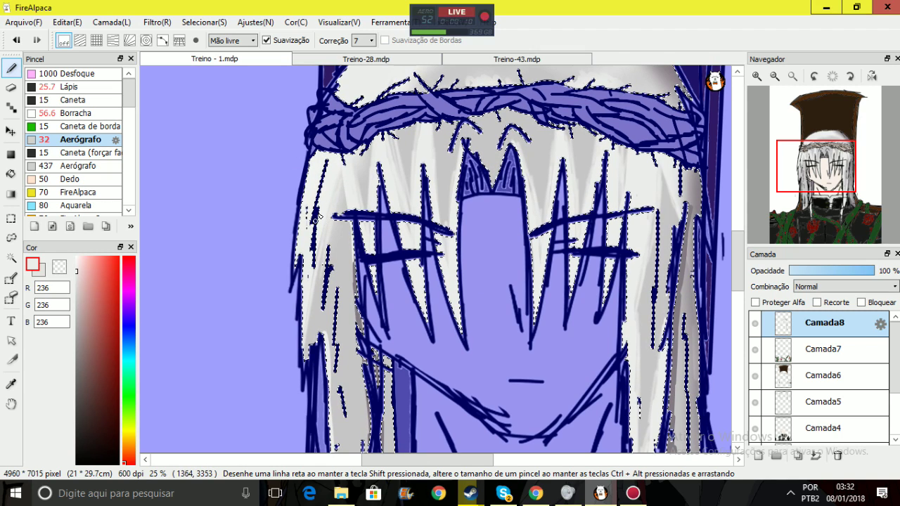
mouse_move(816, 169)
mouse_down()
mouse_move(818, 201)
mouse_move(833, 211)
mouse_move(823, 165)
mouse_up()
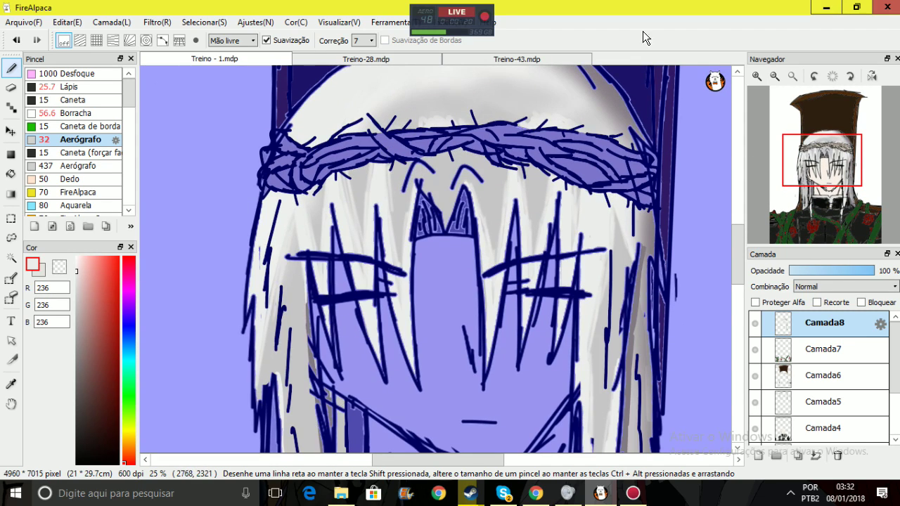
click(486, 180)
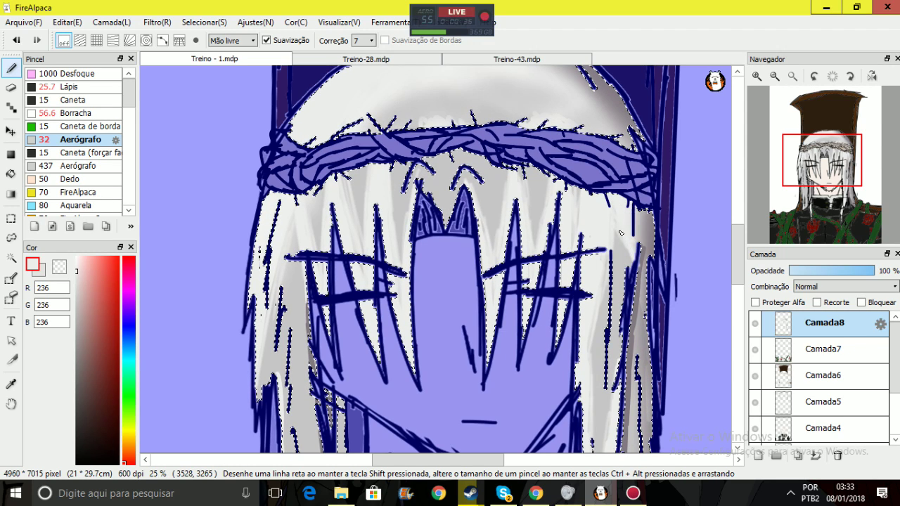
Touch up the light grey fringe strands below the thorn wreath and undo the last stroke
drag(834, 161, 823, 154)
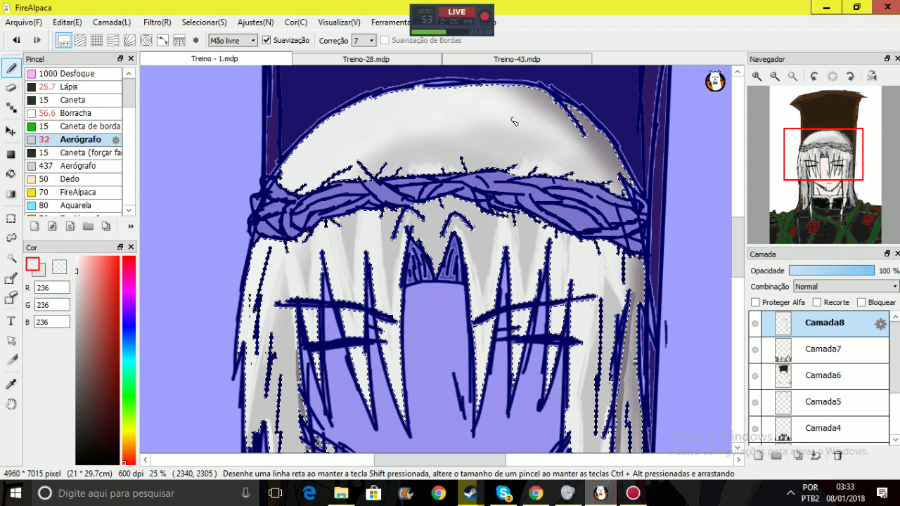
drag(804, 145, 810, 161)
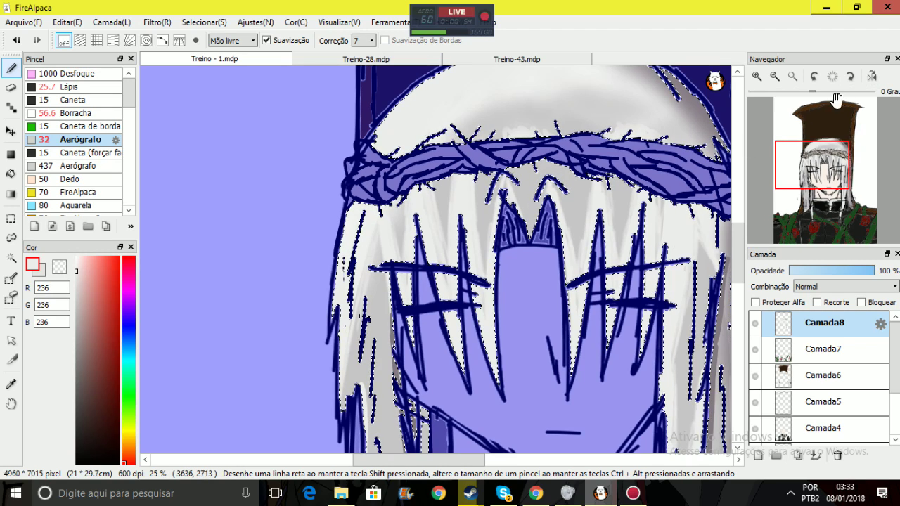
mouse_move(862, 205)
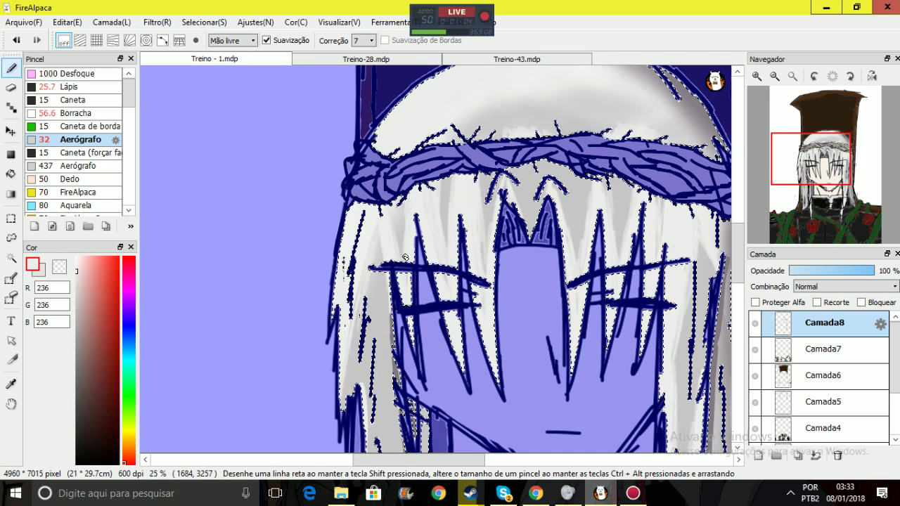
drag(715, 220, 604, 164)
key(ctrl+z)
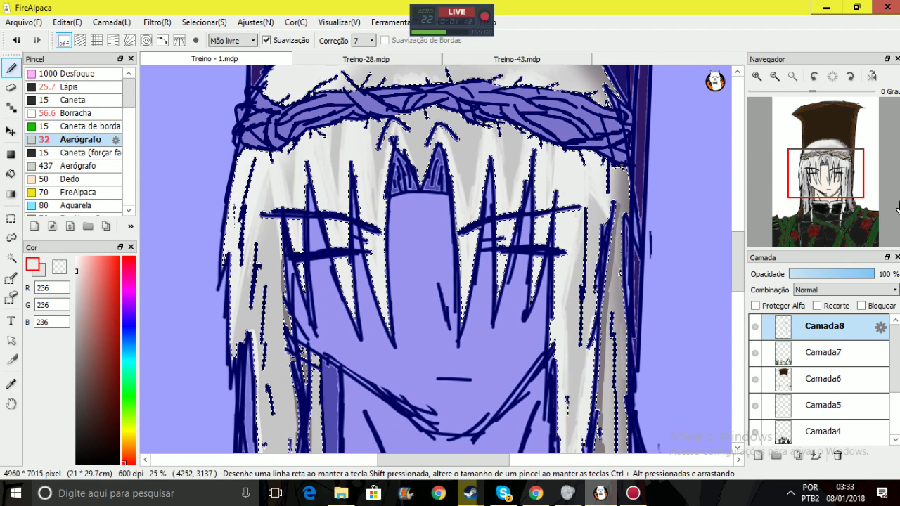
Switch to the YouTube live dashboard, leave the full-screen preview and check the stream status and chat
click(836, 191)
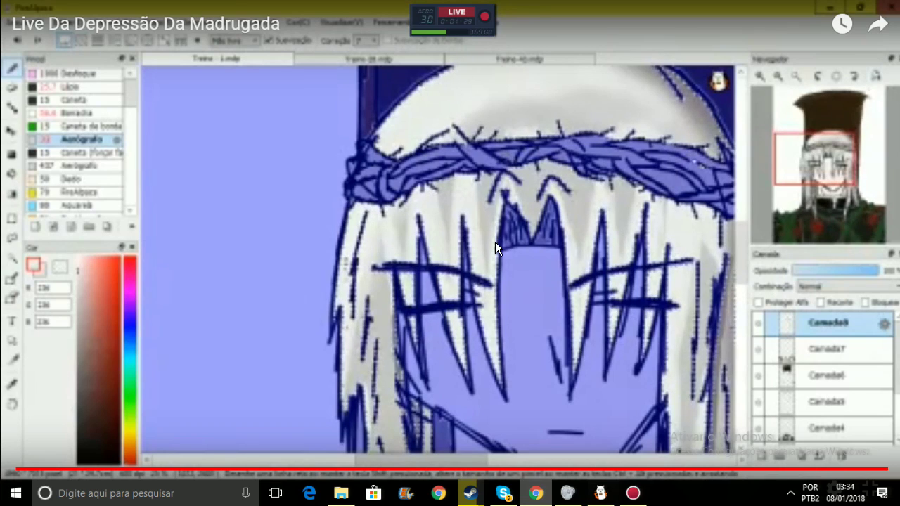
key(Escape)
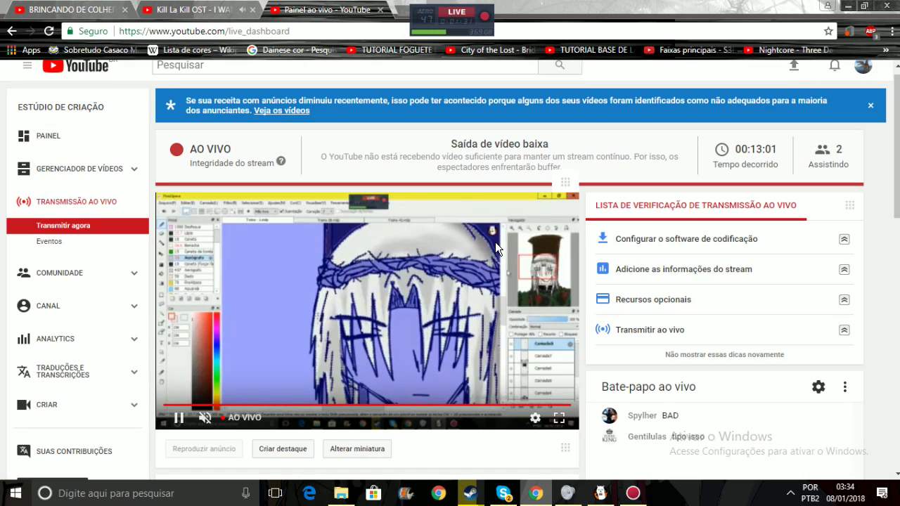
scroll(450, 282, down, 5)
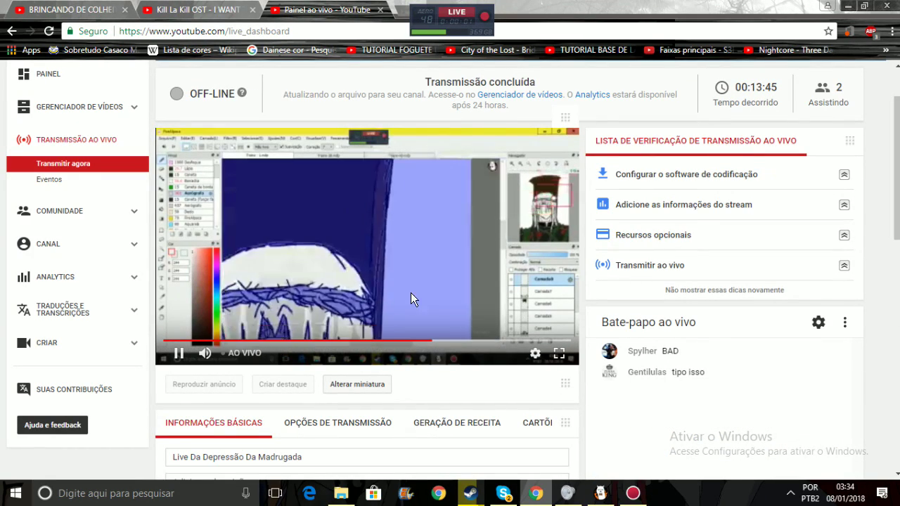
Check the stream preview's playback settings and jump the preview to the current live moment
click(535, 355)
click(536, 357)
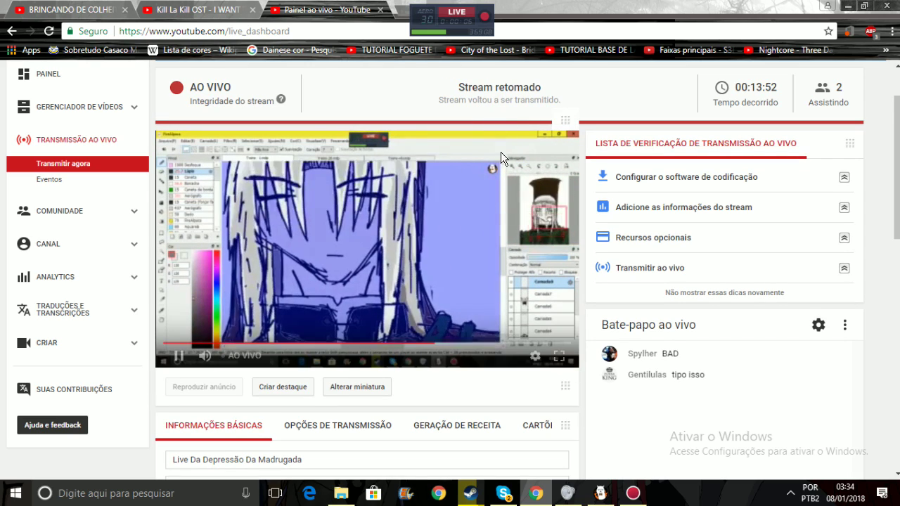
click(571, 346)
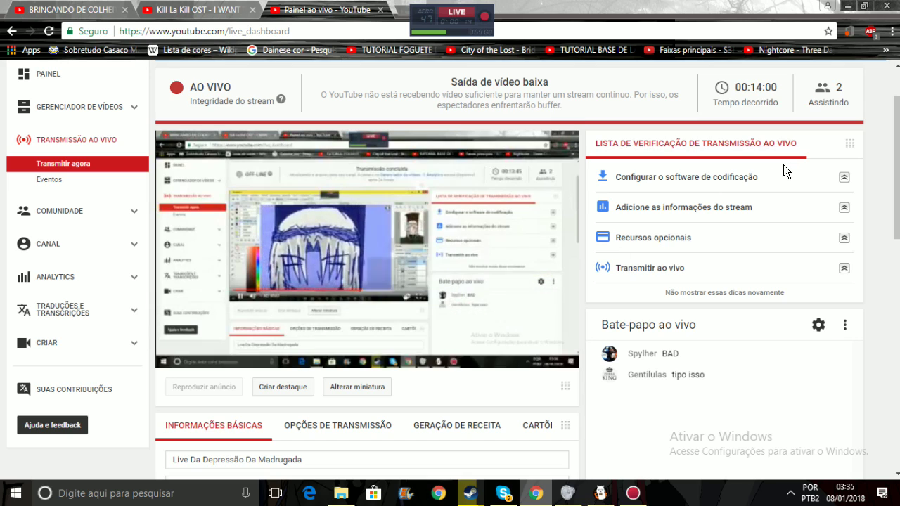
scroll(450, 269, down, 1)
scroll(450, 269, up, 1)
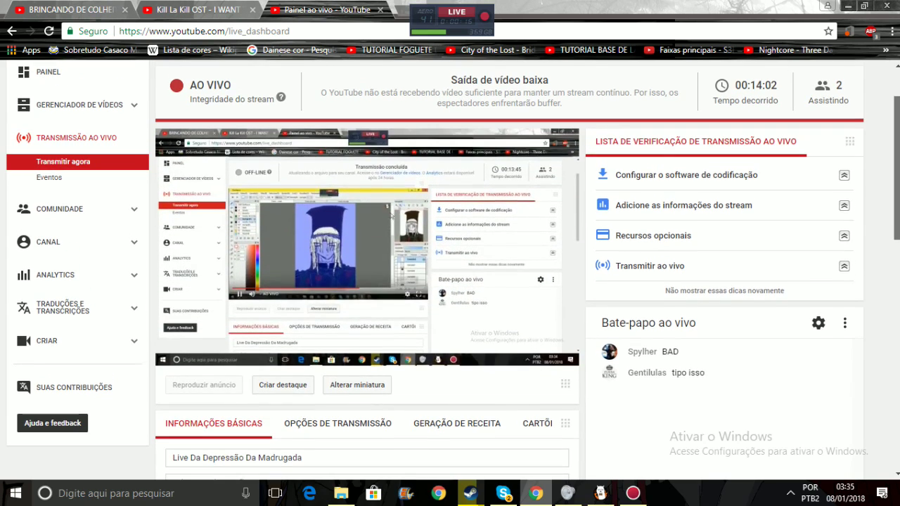
Raise the browser's live dashboard volume to maximum in the Windows volume mixer and close the mixer
click(569, 493)
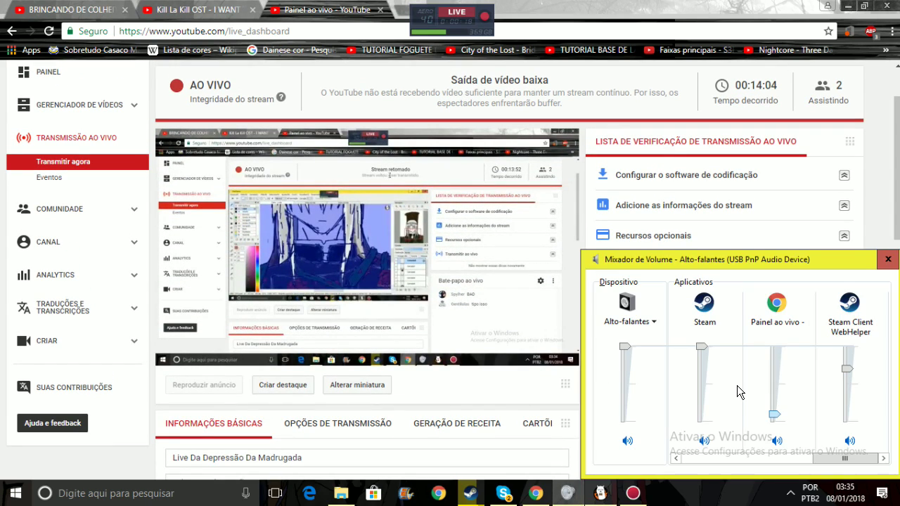
drag(776, 415, 778, 286)
mouse_move(210, 354)
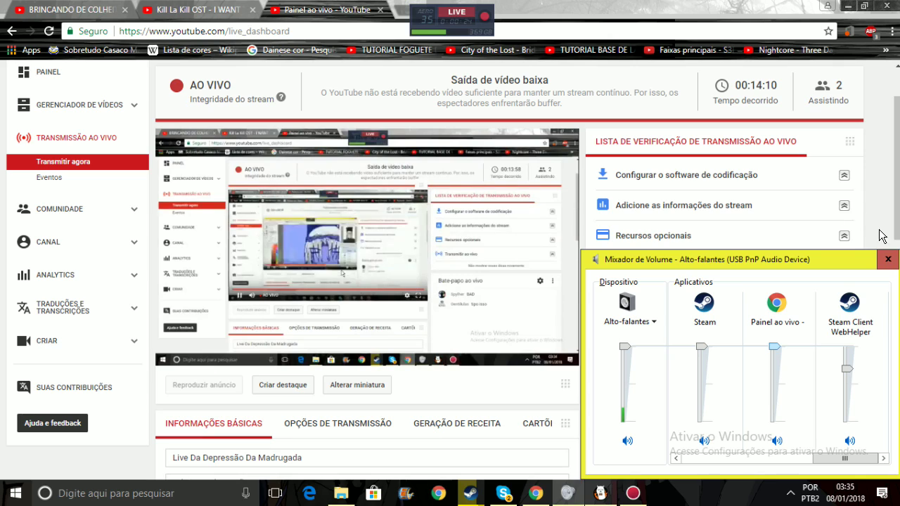
click(887, 260)
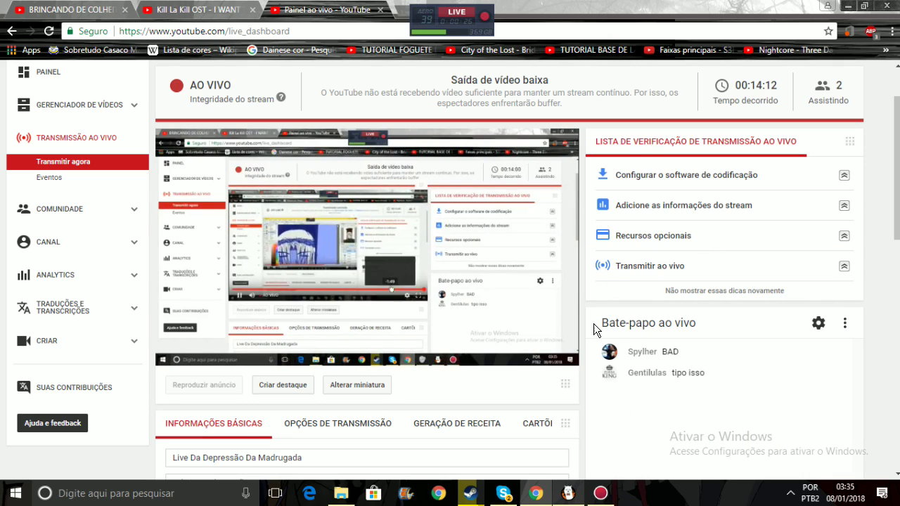
Switch to Action!, inspect its audio device options and bring up the Windows recording devices for comparison
click(601, 493)
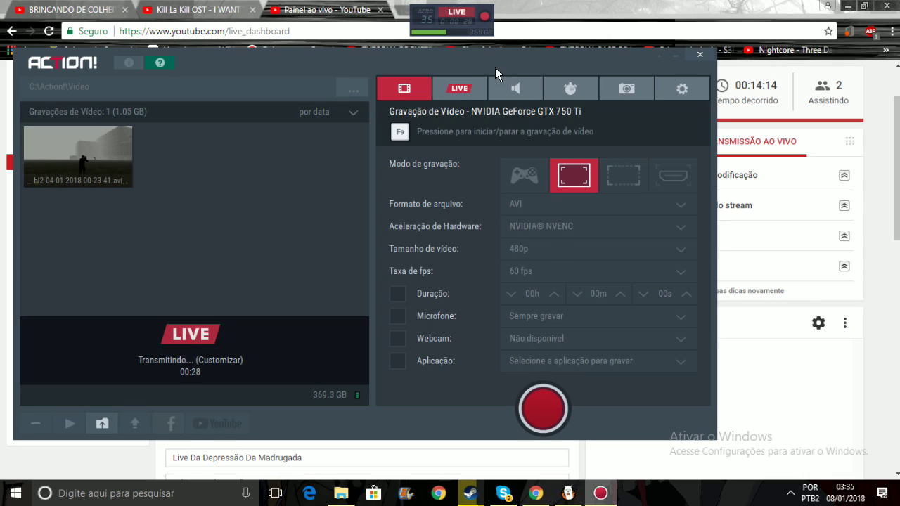
click(465, 94)
click(682, 89)
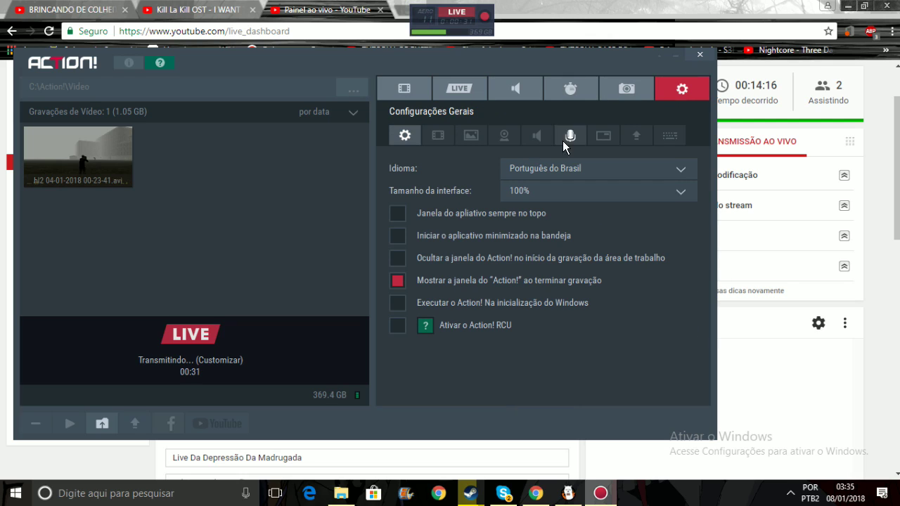
click(535, 135)
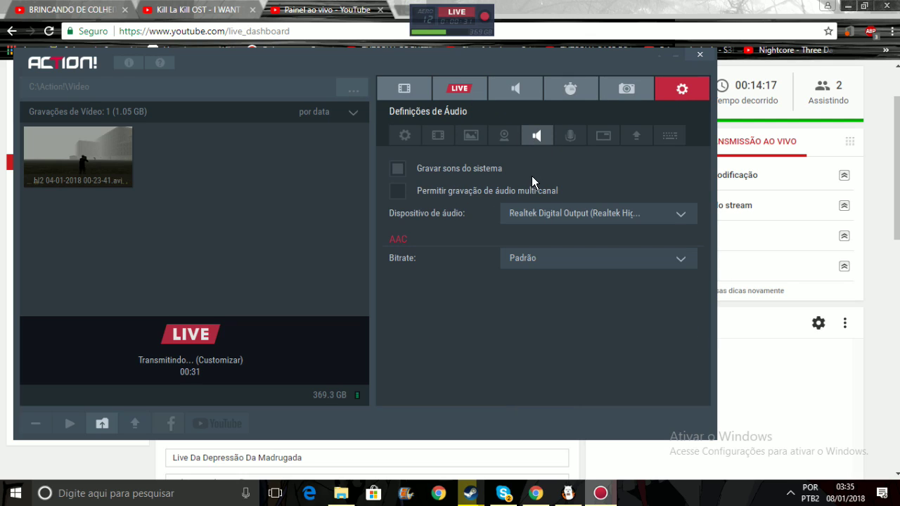
click(553, 215)
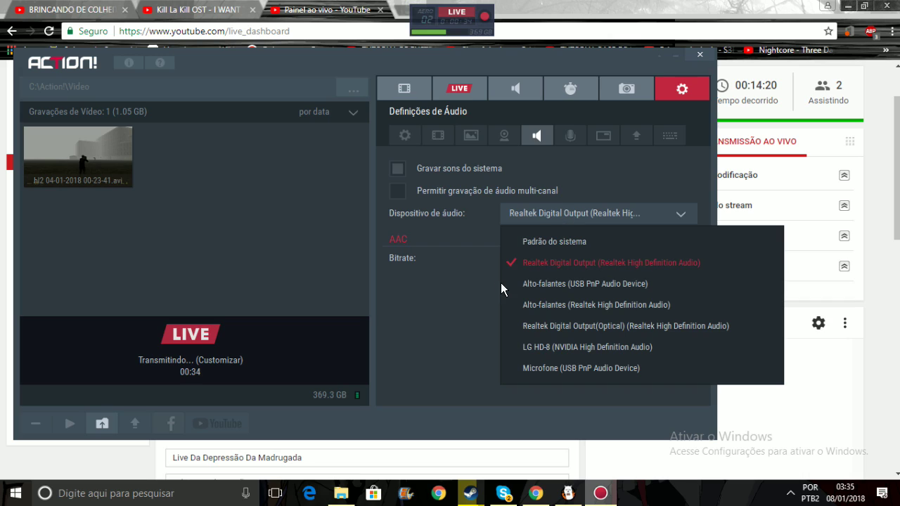
click(790, 493)
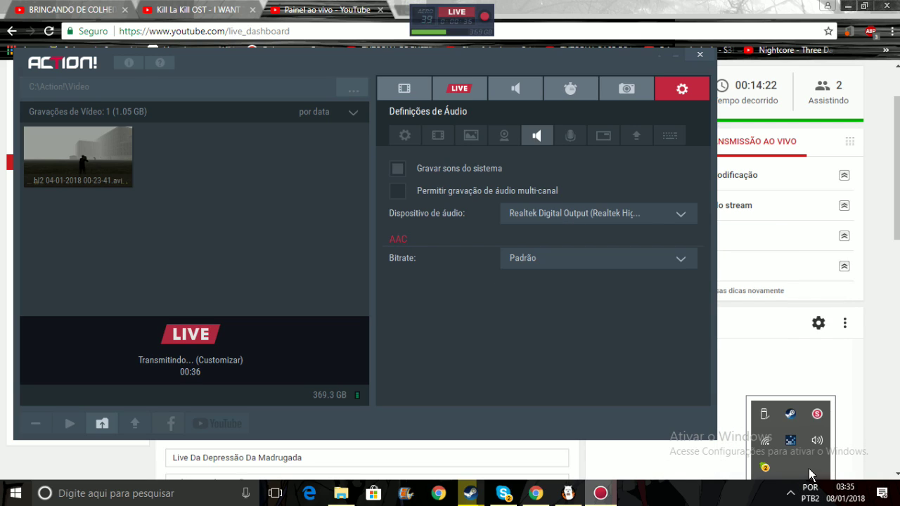
right_click(815, 440)
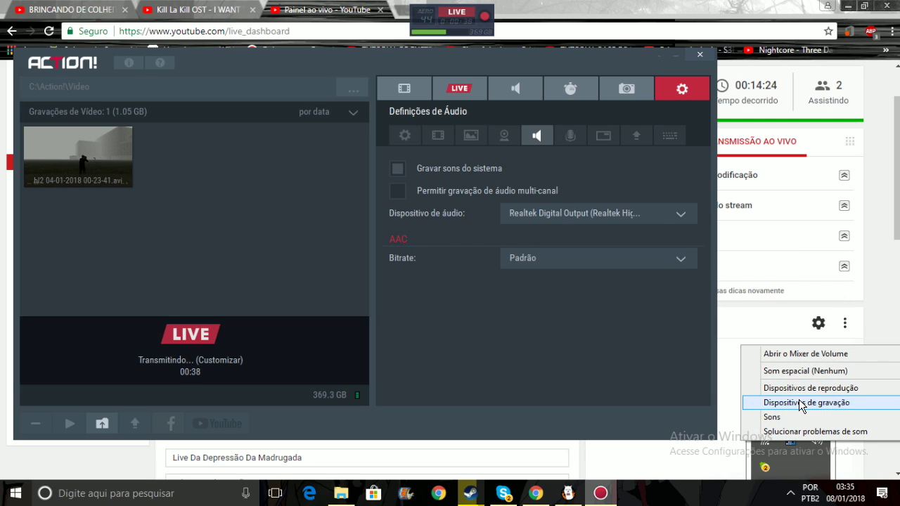
click(799, 403)
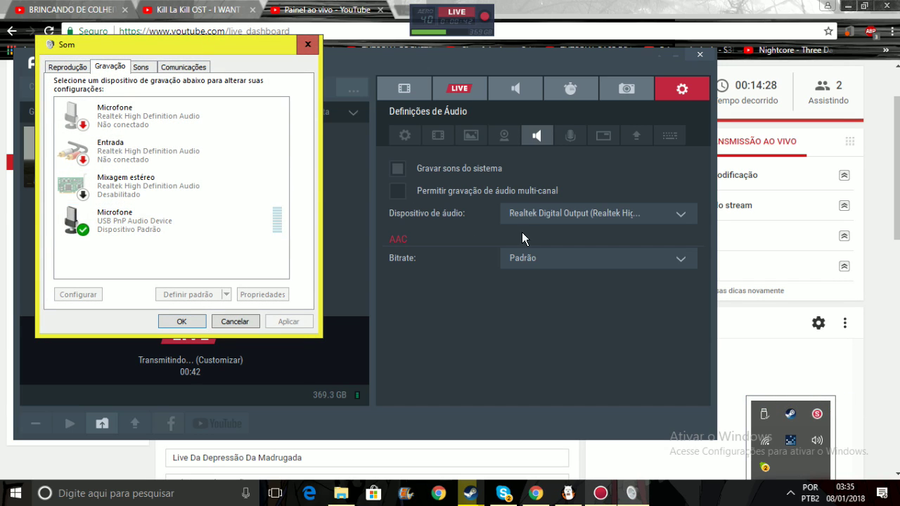
Move the Action! window clear of the sound dialog and set its audio device to Microfone (USB PnP Audio Device)
drag(524, 68, 731, 61)
click(745, 209)
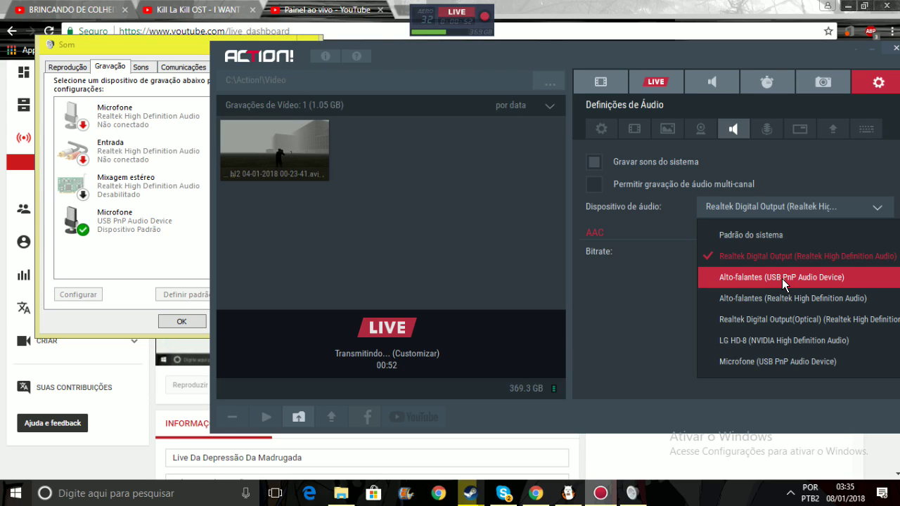
click(778, 361)
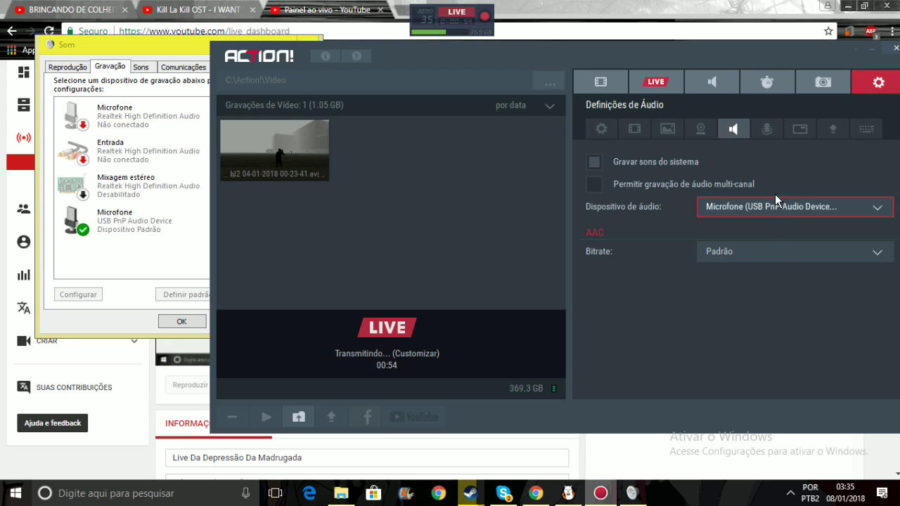
Check the live streaming settings in Action!, minimize it and return to the YouTube live dashboard
click(665, 87)
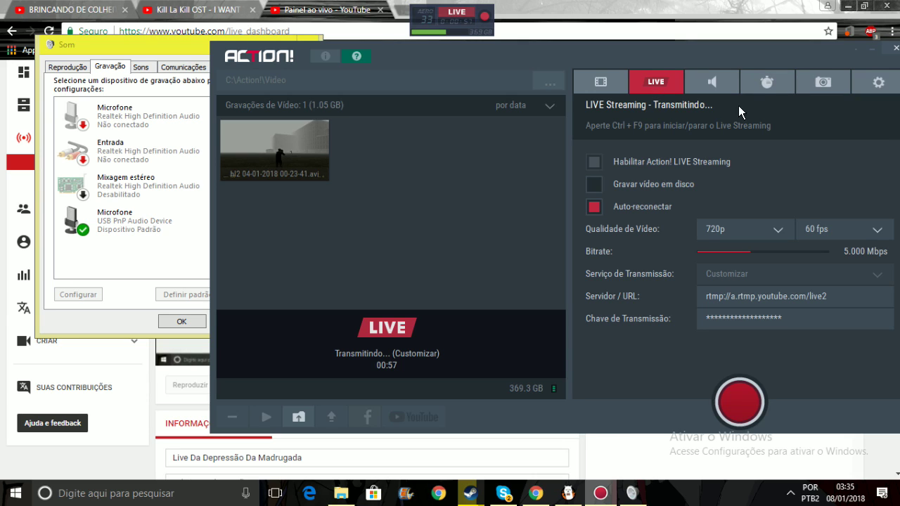
drag(771, 65, 736, 83)
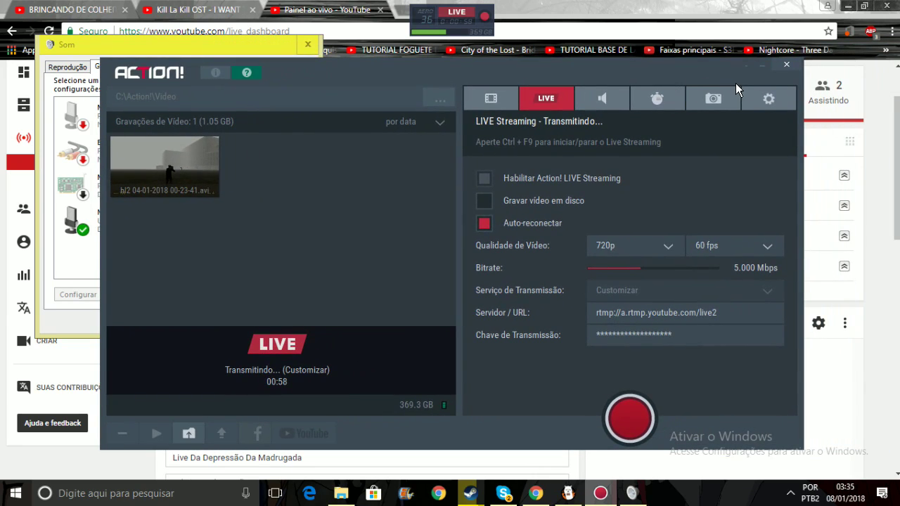
click(762, 64)
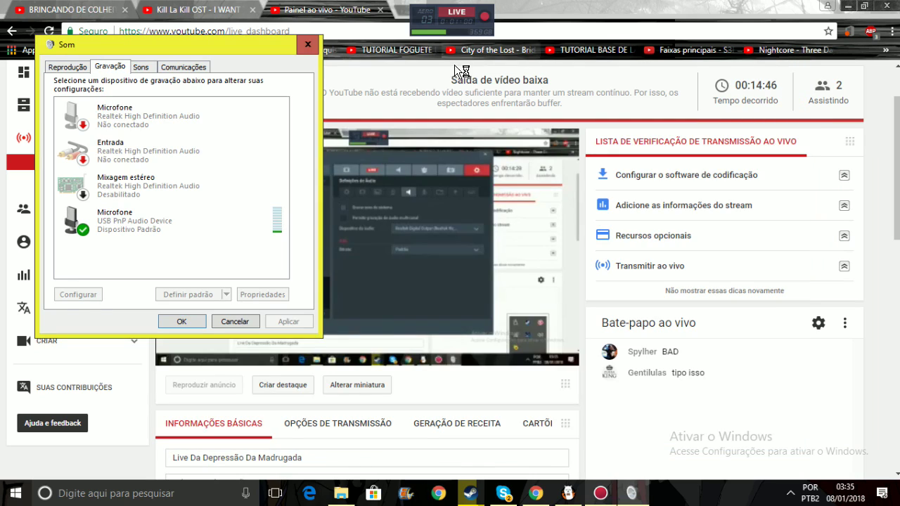
click(585, 337)
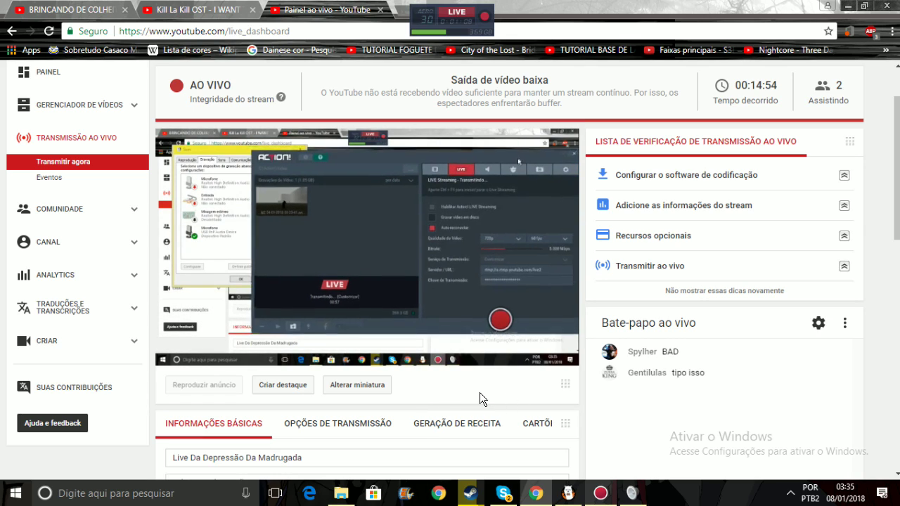
Post the message "OLá" in the live chat and return to the stream preview
mouse_move(211, 357)
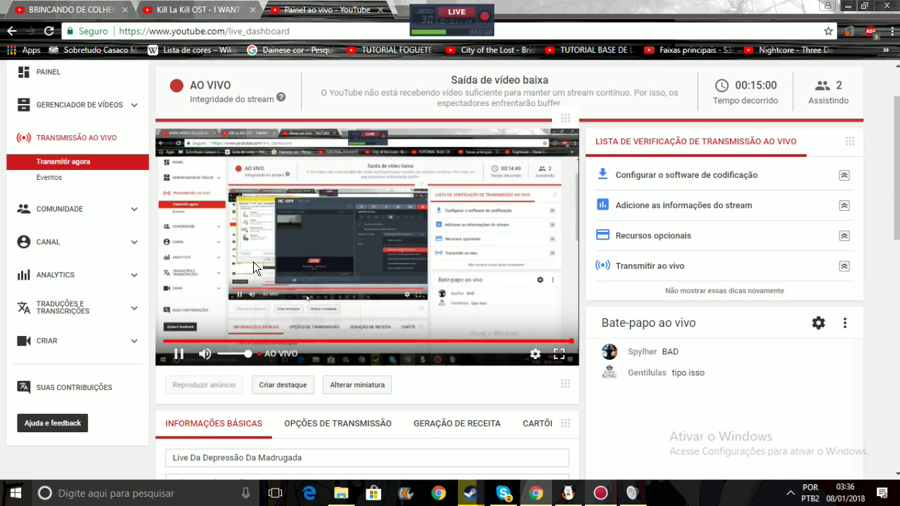
scroll(669, 382, down, 3)
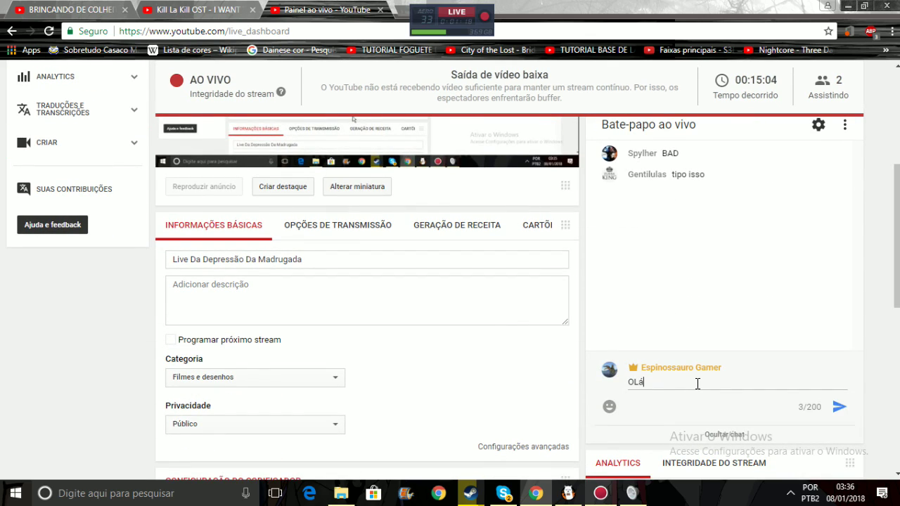
key(Return)
scroll(586, 357, up, 4)
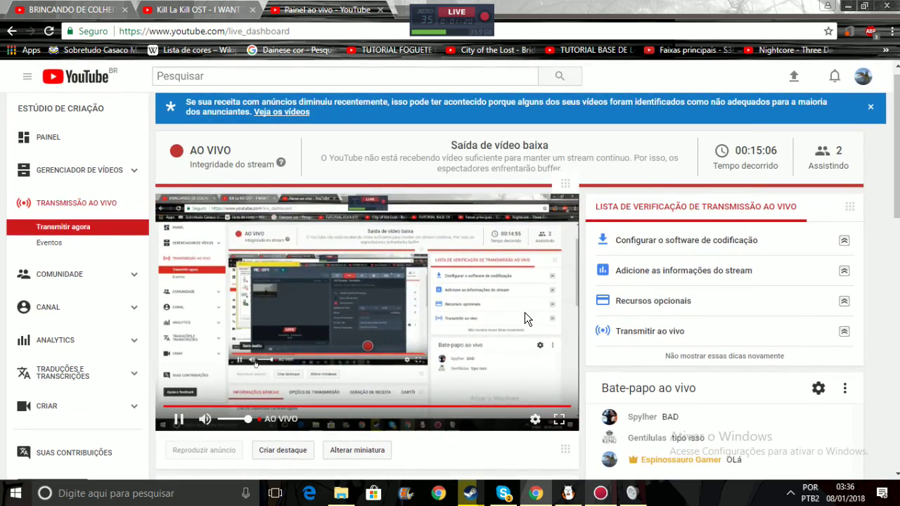
Switch to Action! and set the audio device in its microphone settings to Microfone (USB PnP Audio Device)
click(600, 493)
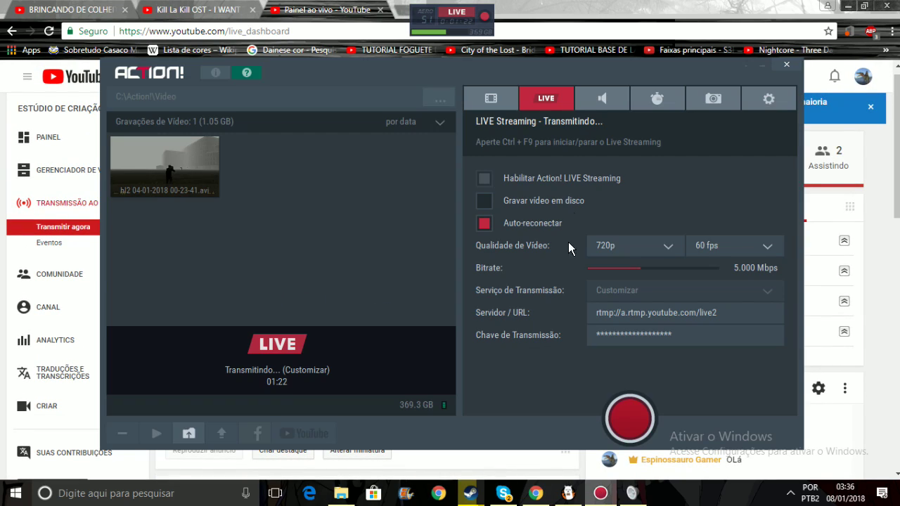
click(616, 105)
click(668, 97)
click(720, 101)
click(754, 101)
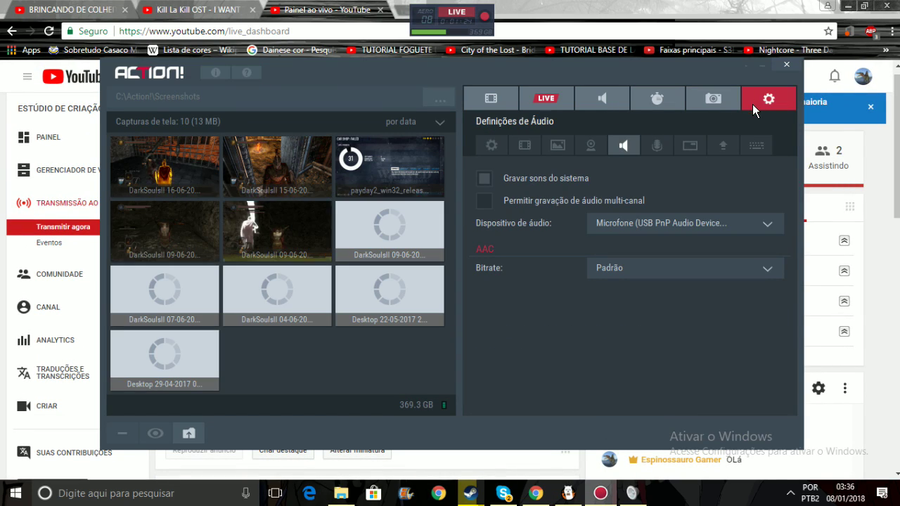
click(658, 145)
click(652, 179)
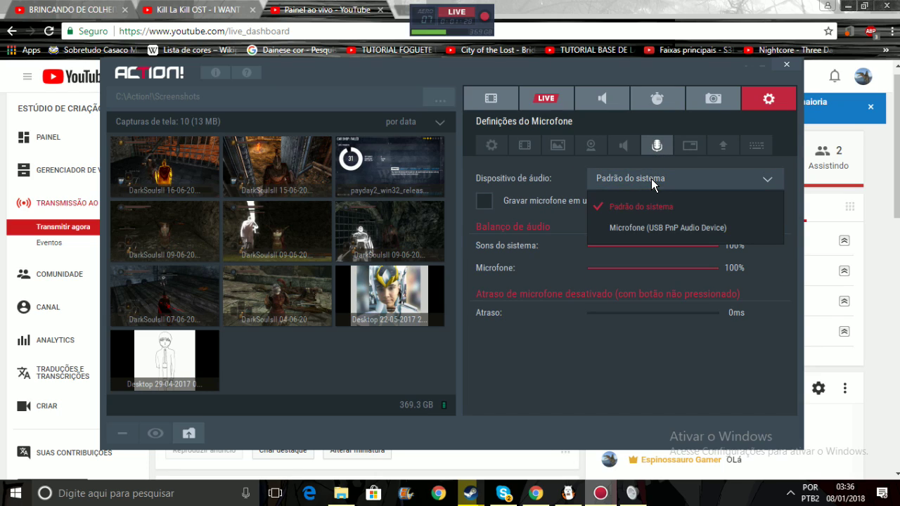
click(654, 227)
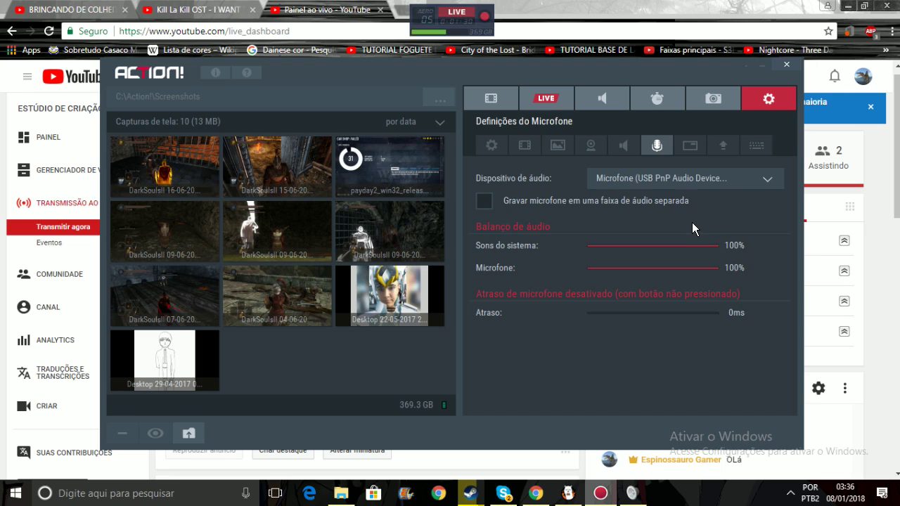
Look through the HUD, webcam, general, video recording and live streaming settings, and minimize Action!
click(690, 144)
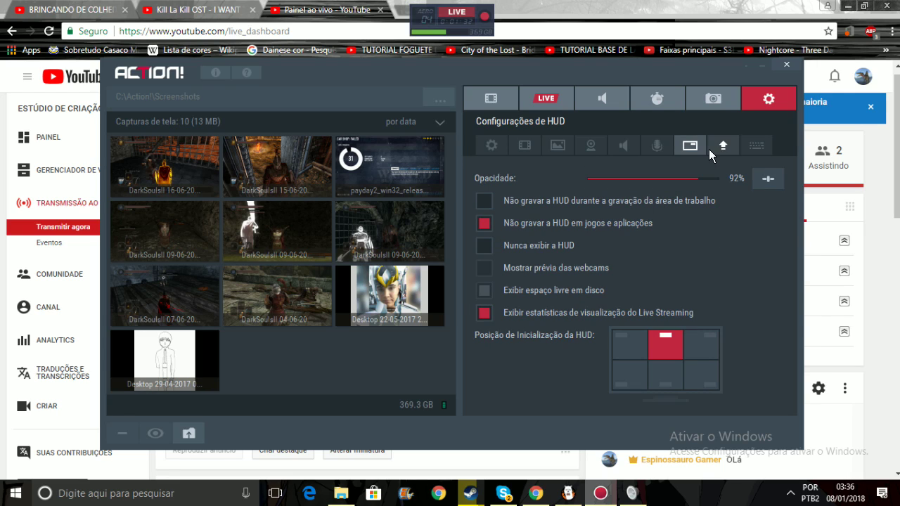
click(727, 146)
click(597, 144)
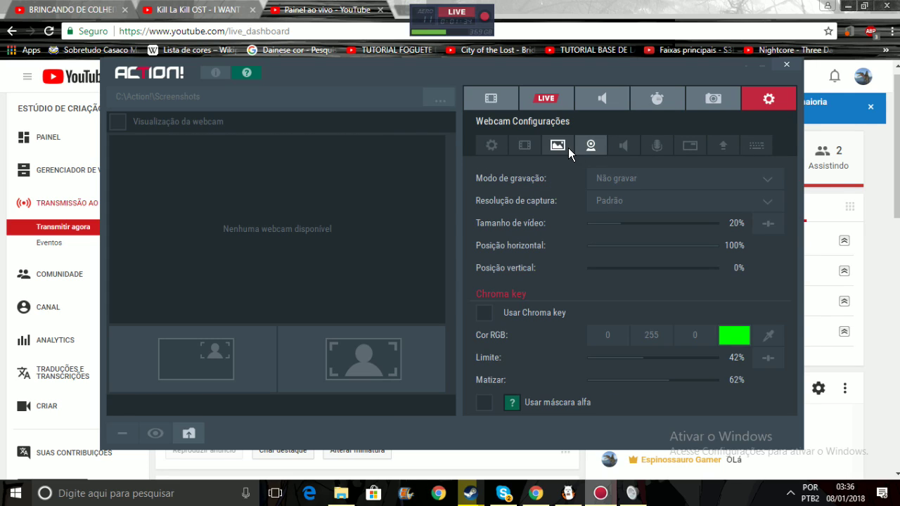
click(568, 148)
click(536, 144)
click(502, 146)
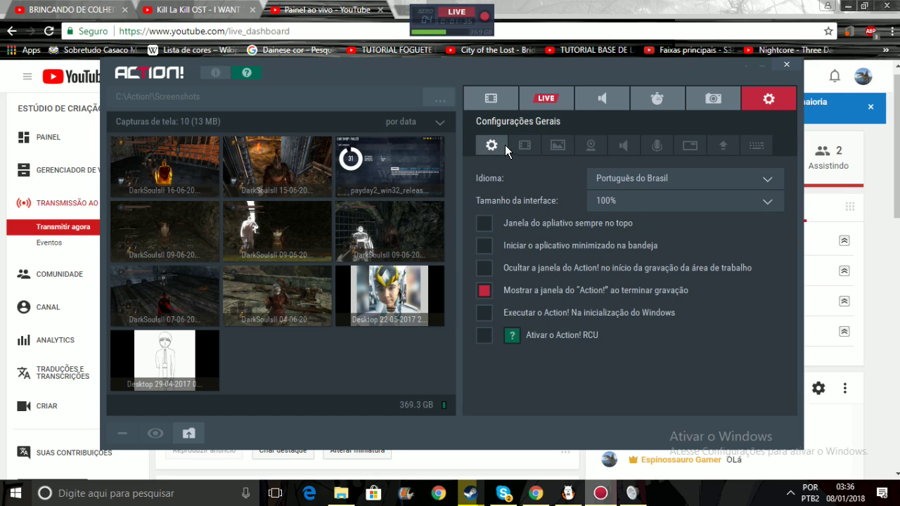
click(481, 96)
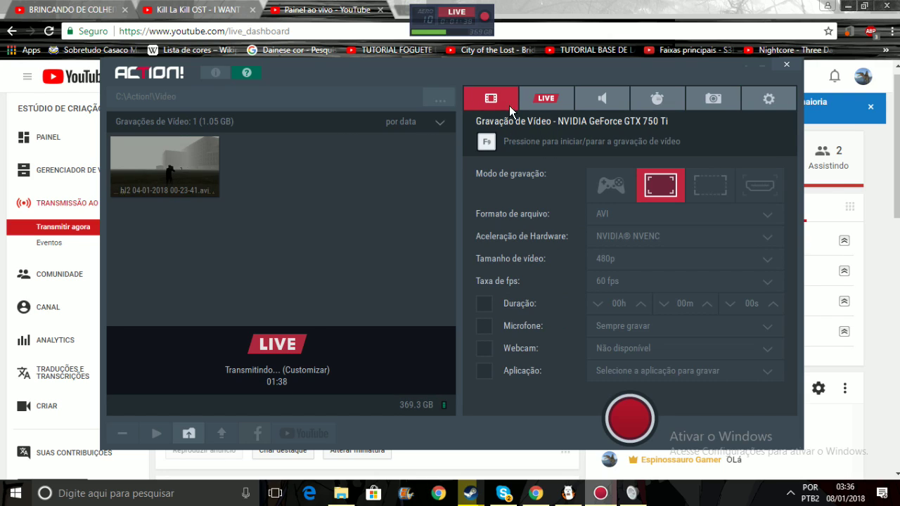
click(556, 101)
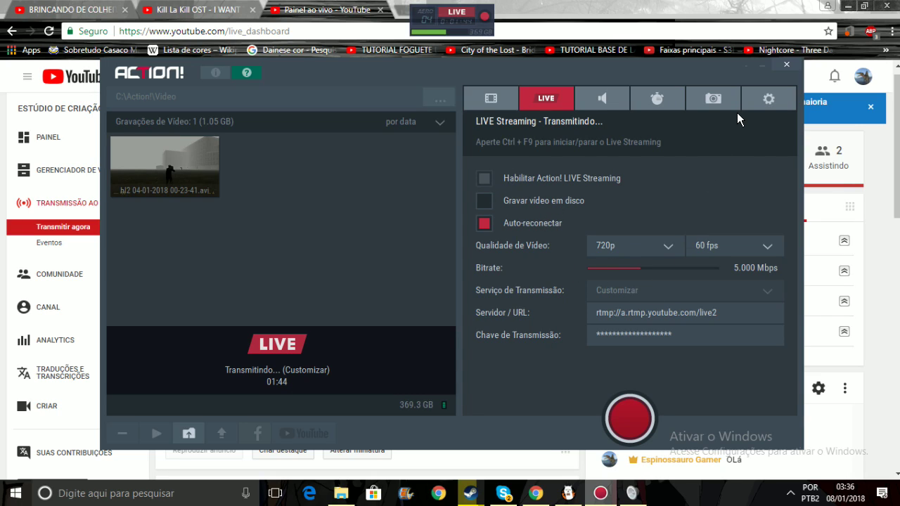
click(762, 65)
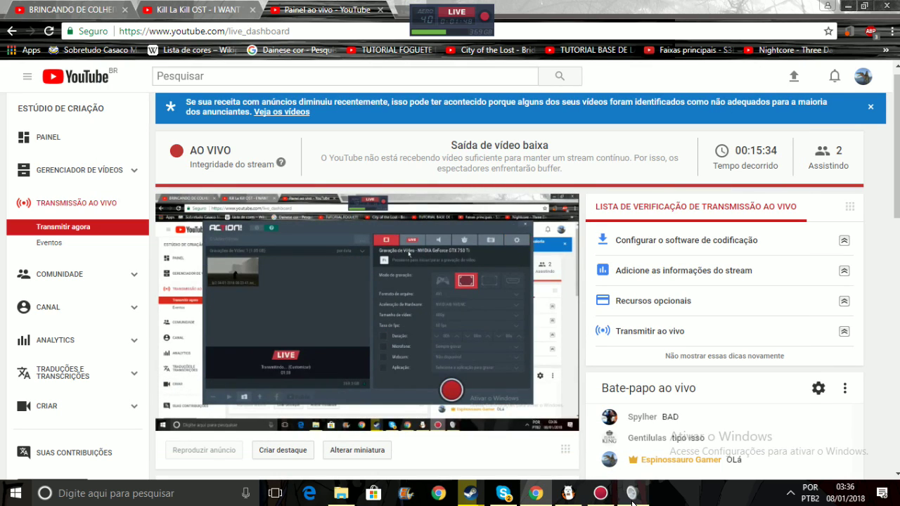
Check the dashboard's stream status and preview, and switch back to FireAlpaca with the hair around the thorn wreath in view
scroll(557, 414, down, 2)
scroll(549, 393, up, 2)
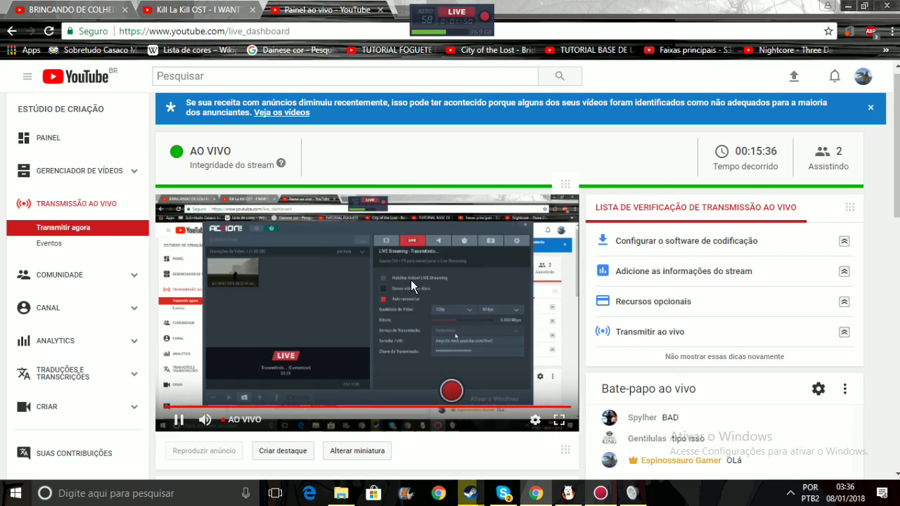
click(567, 493)
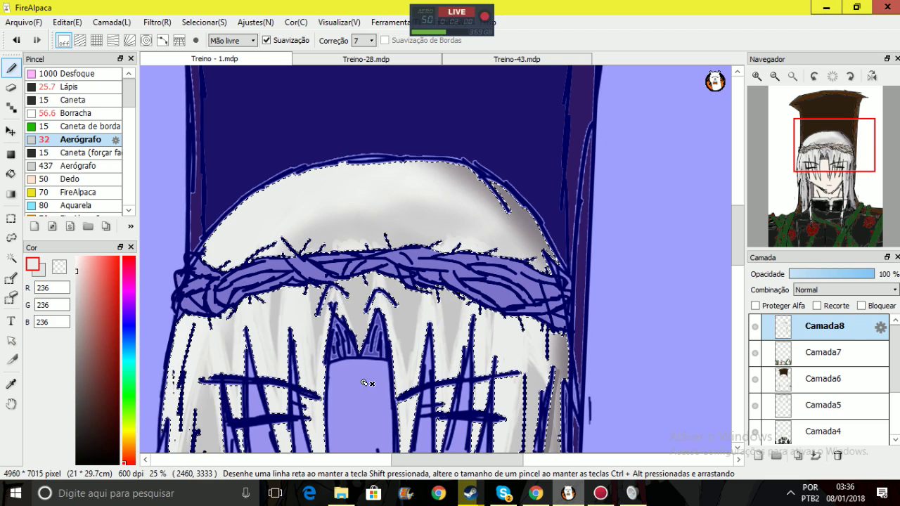
drag(847, 150, 828, 156)
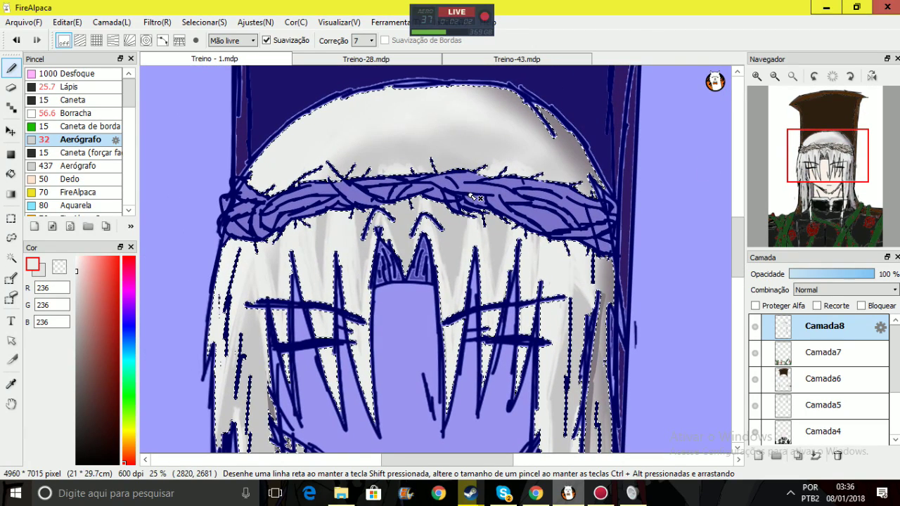
Airbrush a light grey highlight onto the hair fringe above the eye beneath the thorn wreath
drag(496, 291, 494, 275)
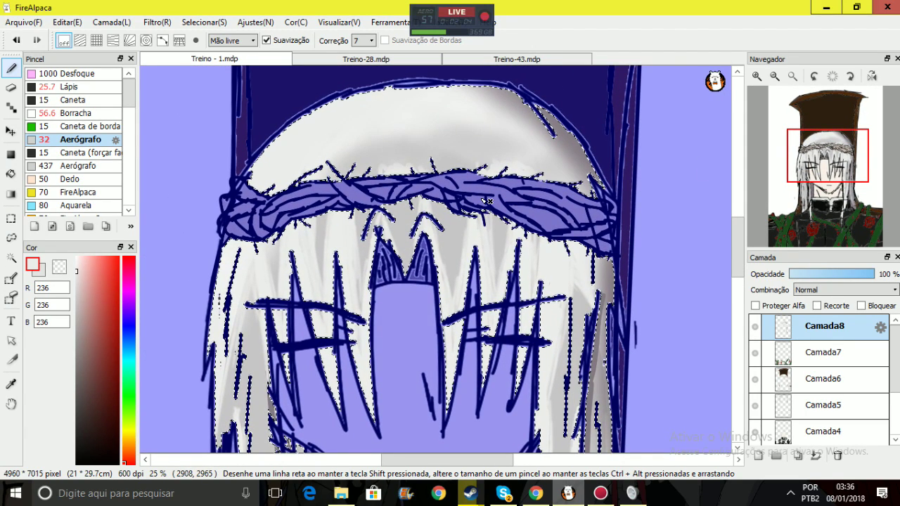
mouse_move(750, 188)
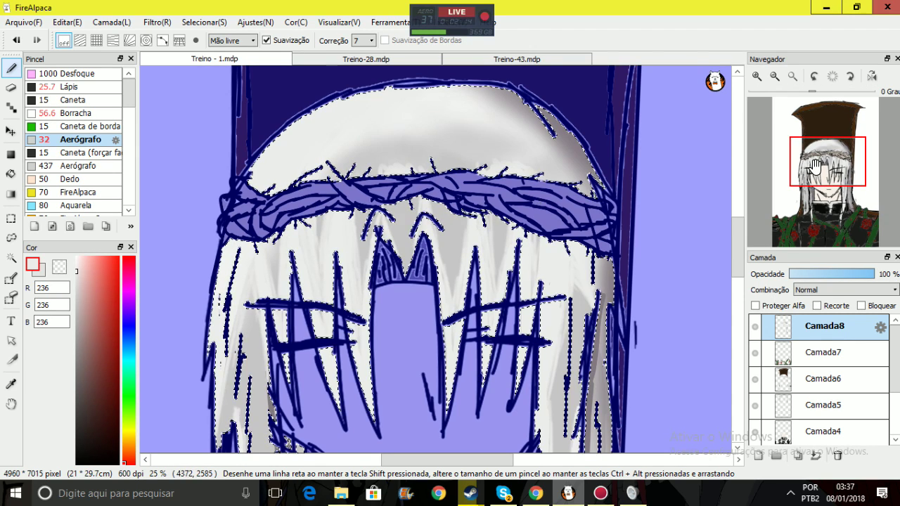
mouse_move(842, 171)
mouse_down()
mouse_move(833, 175)
mouse_move(826, 163)
mouse_up()
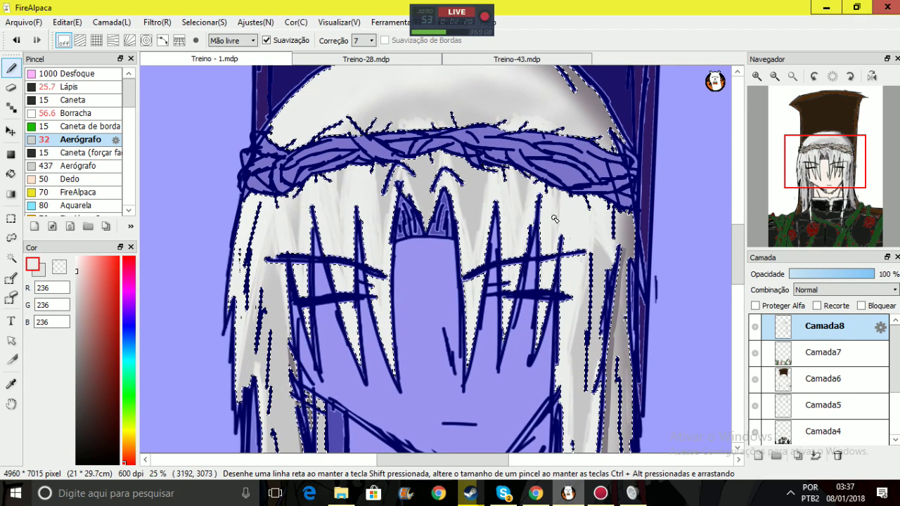
Switch to the YouTube live dashboard and check the stream preview's picture and sound, adjusting the player volume
key(alt+Tab)
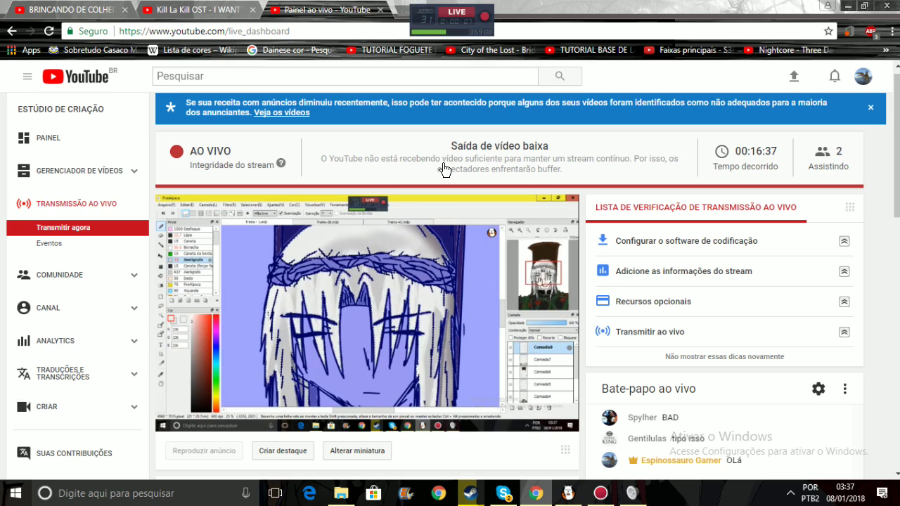
mouse_move(462, 307)
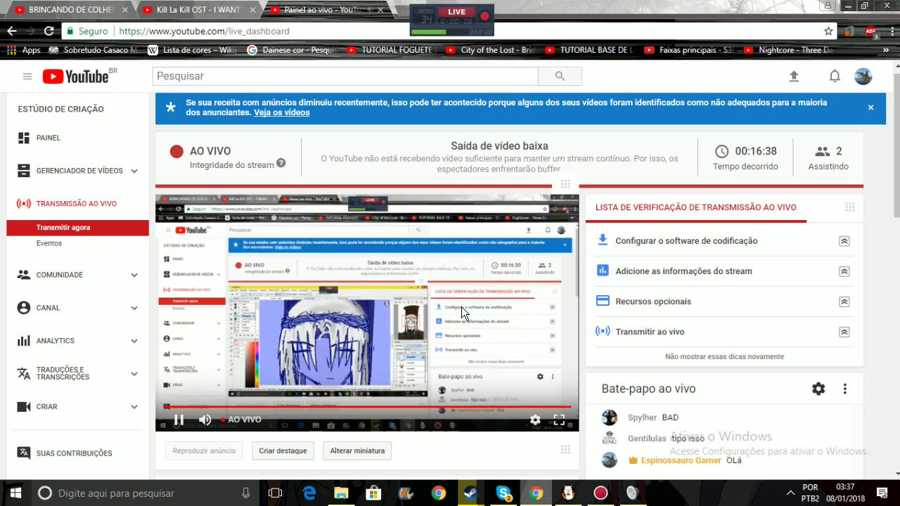
click(230, 419)
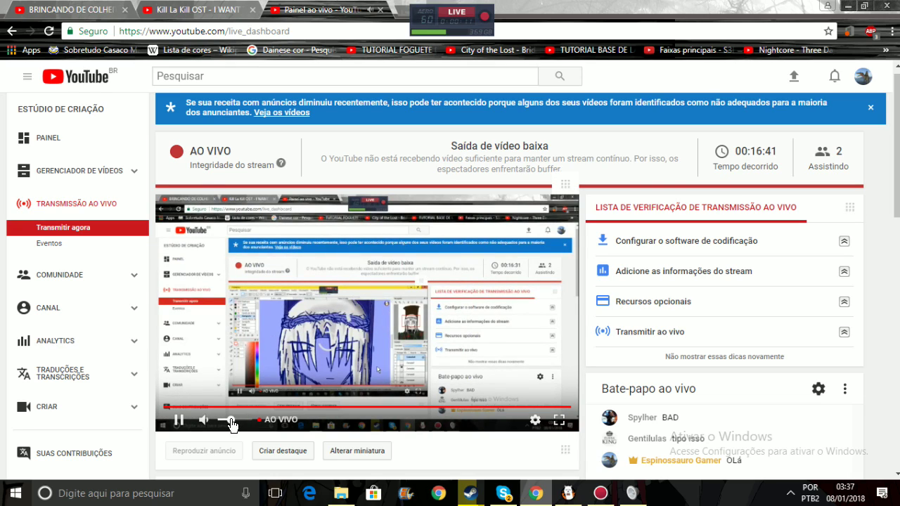
click(360, 358)
click(444, 310)
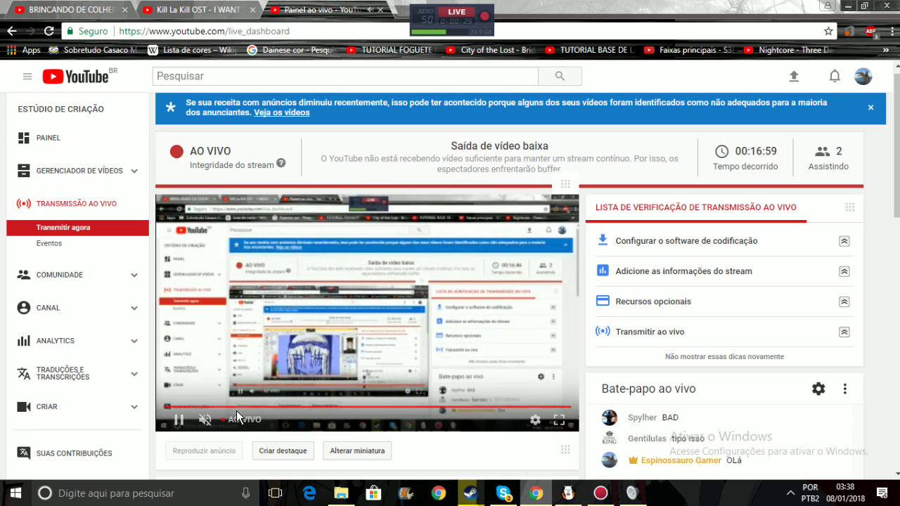
Return to FireAlpaca and add a new layer above Camada8, with the character's face in view
click(569, 493)
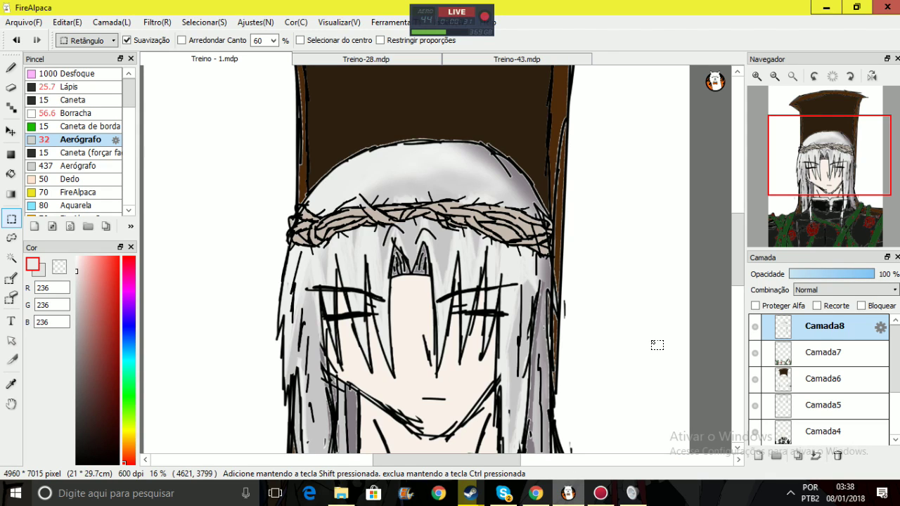
drag(823, 206, 834, 221)
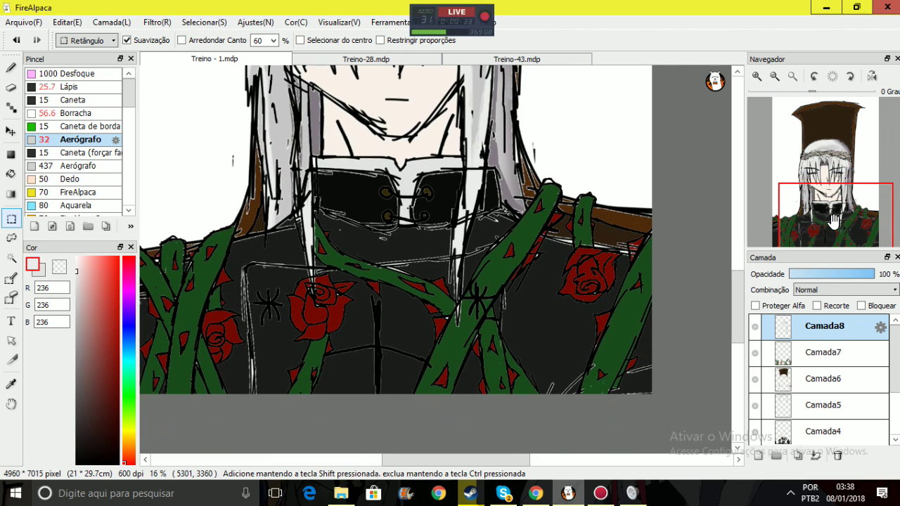
drag(850, 179, 817, 180)
click(761, 454)
drag(872, 193, 826, 172)
click(757, 76)
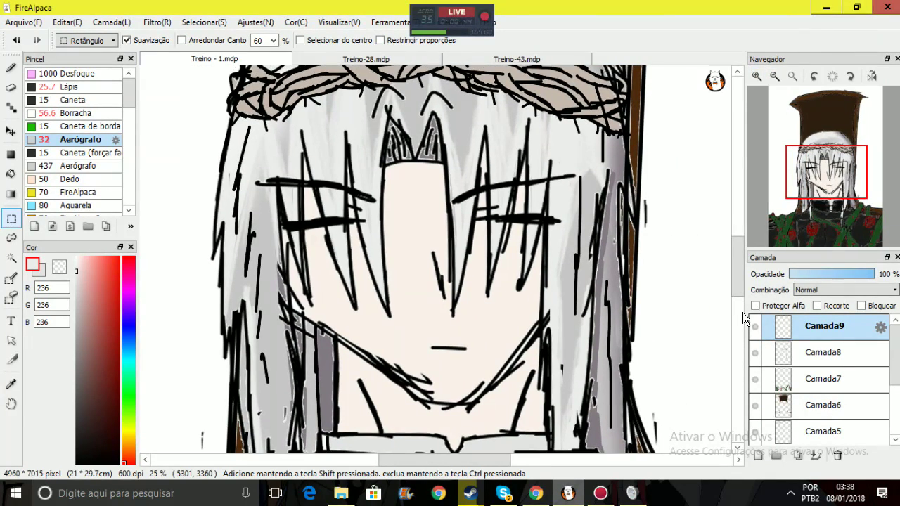
Switch to Action! and look through its audio recording, general, video, webcam, audio and microphone settings
click(601, 494)
click(613, 97)
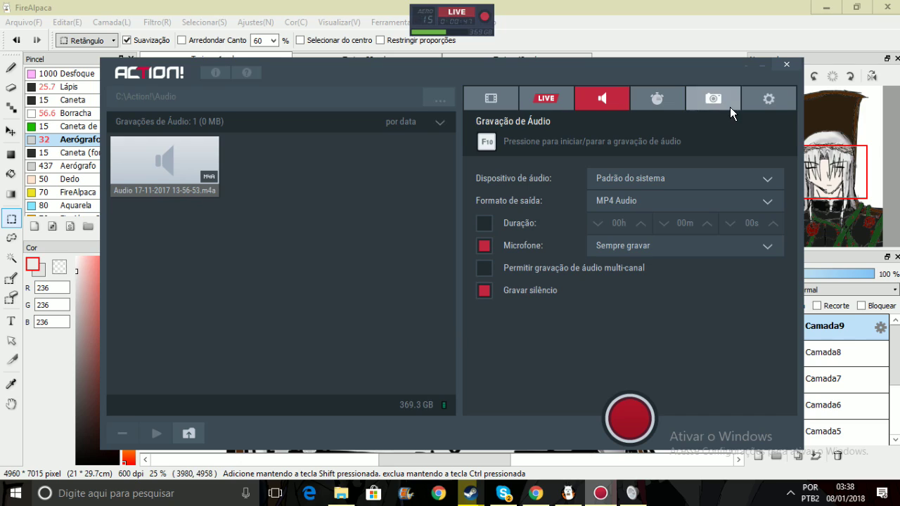
click(769, 99)
click(610, 143)
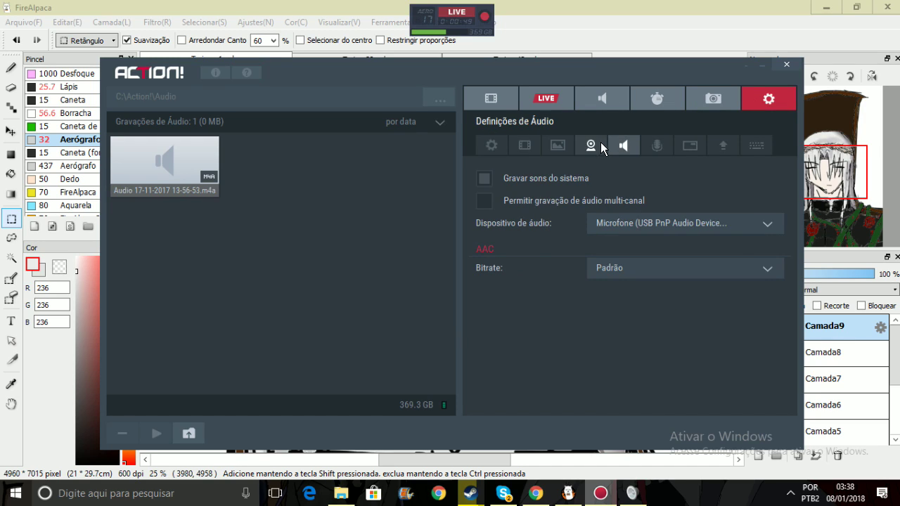
click(592, 145)
click(623, 145)
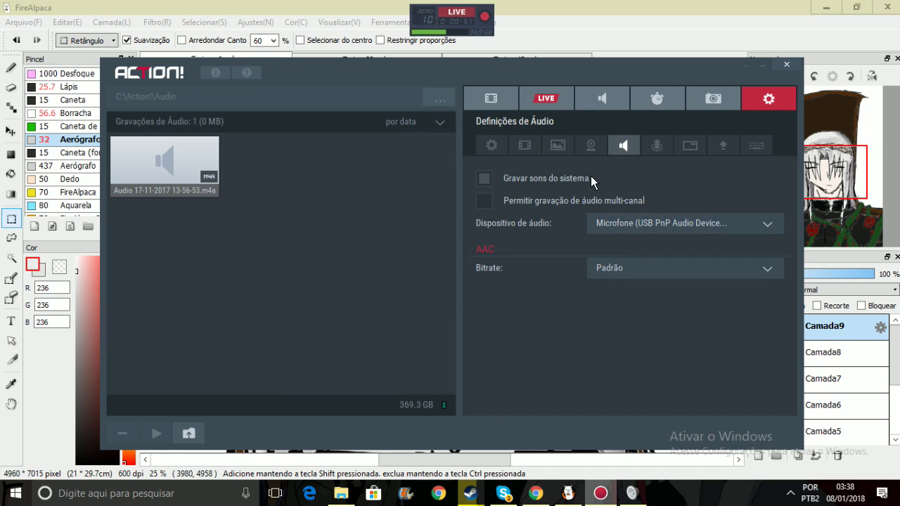
click(525, 145)
click(492, 145)
click(524, 145)
click(591, 145)
click(625, 147)
click(655, 146)
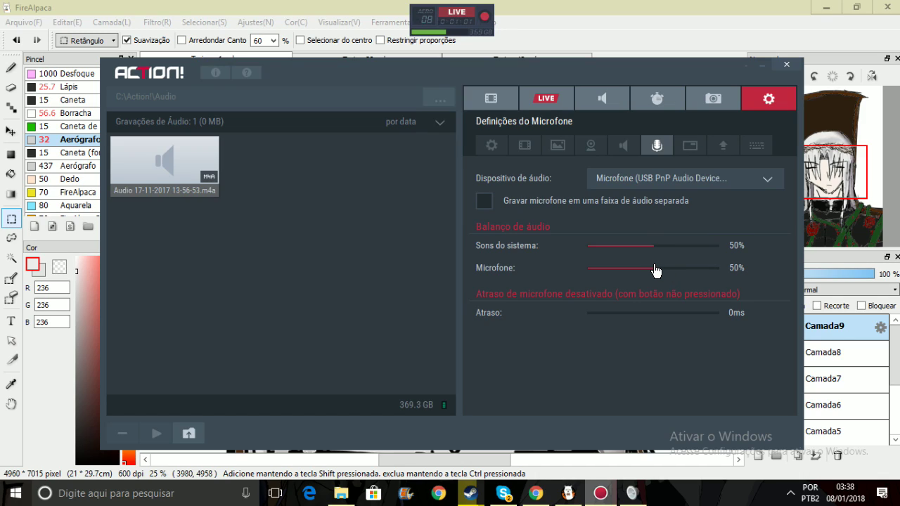
click(626, 146)
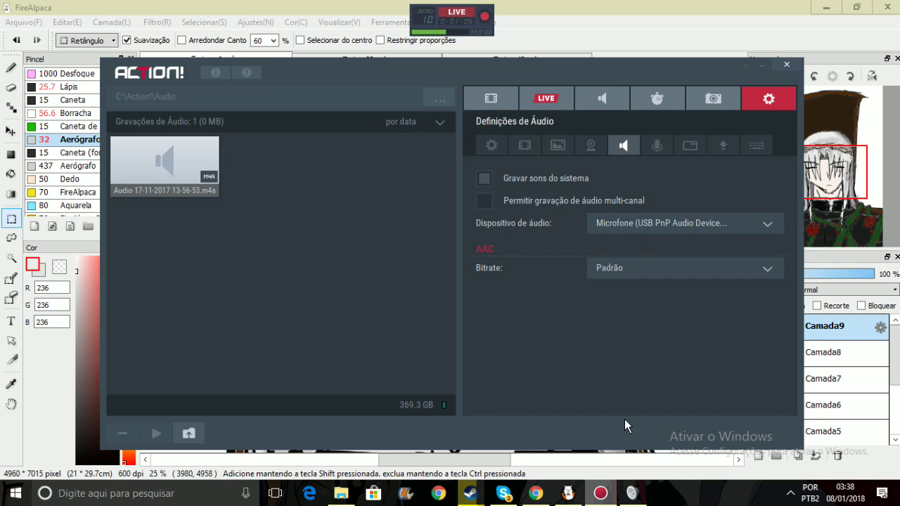
Check the default playback device in Windows Sound and set the audio device in Action!'s audio settings to Alto-falantes (USB PnP Audio Device)
click(633, 496)
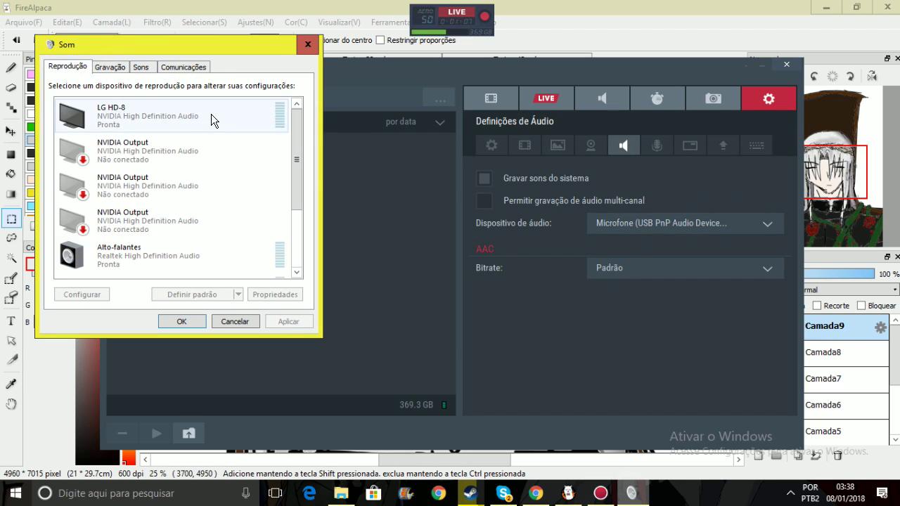
drag(301, 190, 310, 263)
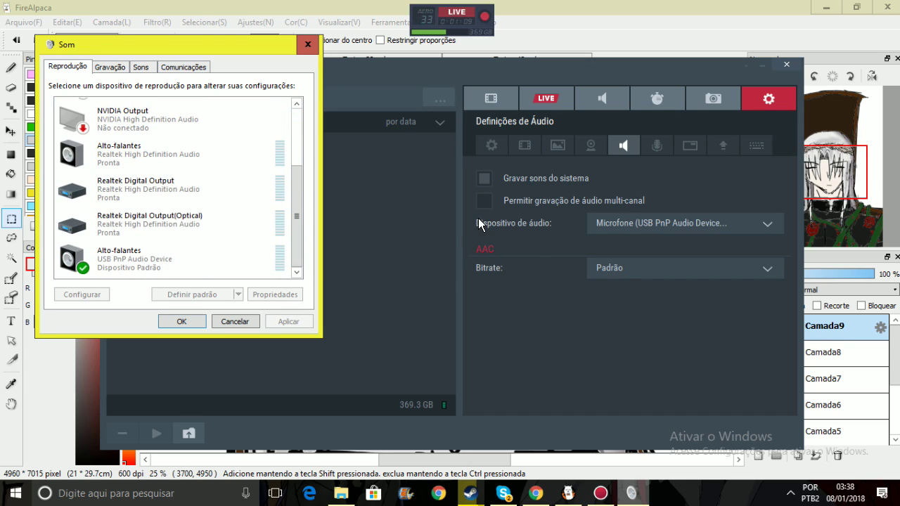
drag(658, 81, 746, 76)
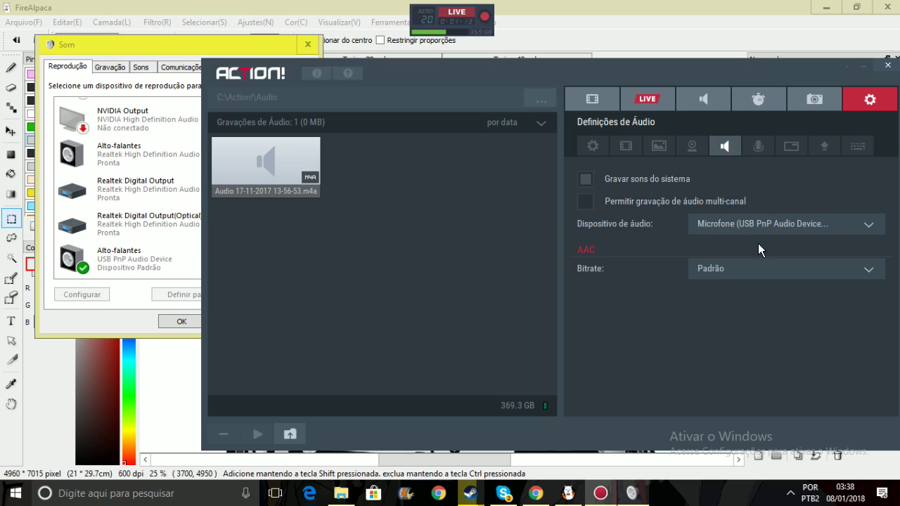
click(757, 146)
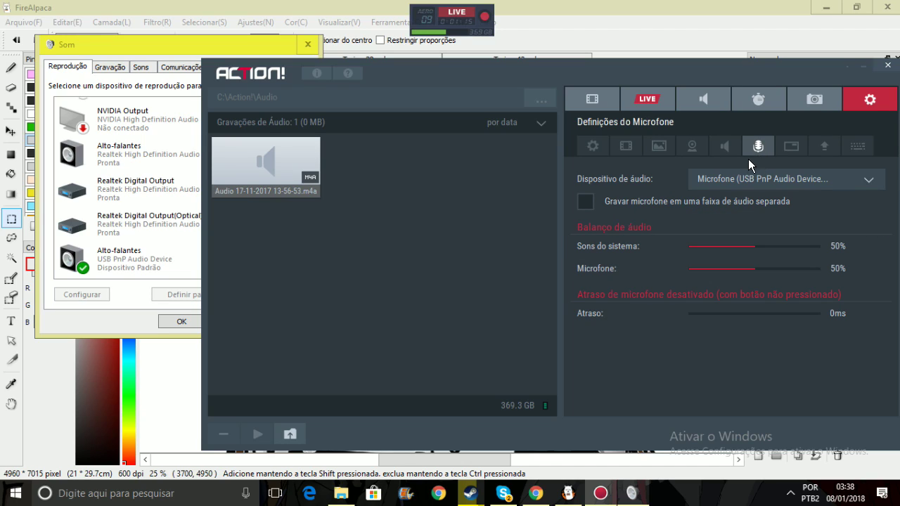
click(726, 145)
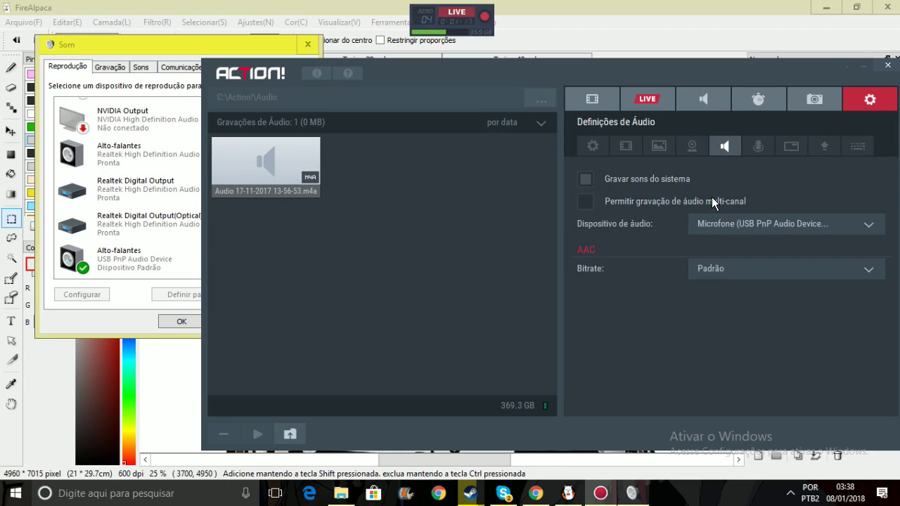
click(714, 224)
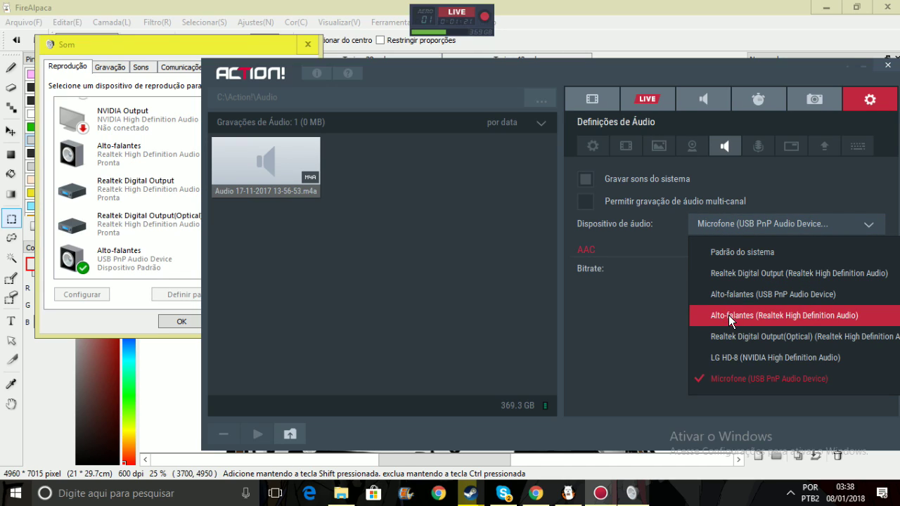
click(737, 295)
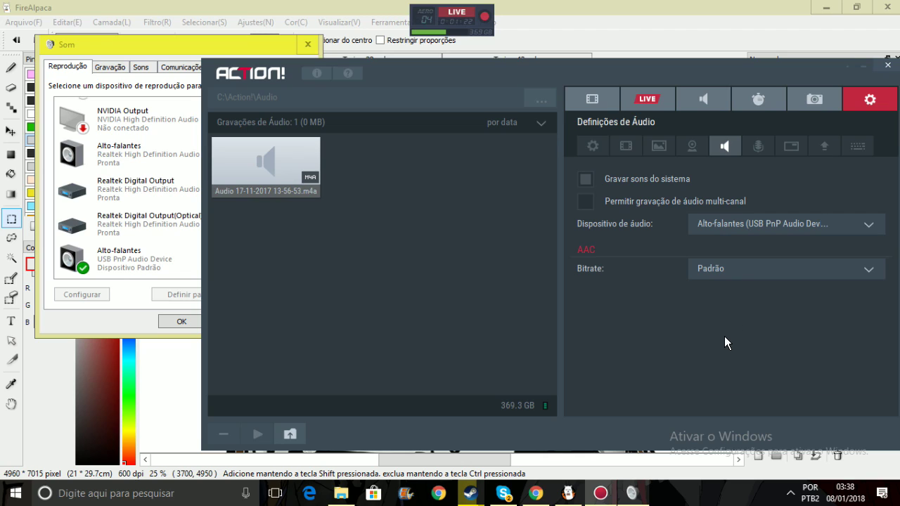
Restart the live stream from Action! and put away the Action! and Sound windows
click(637, 104)
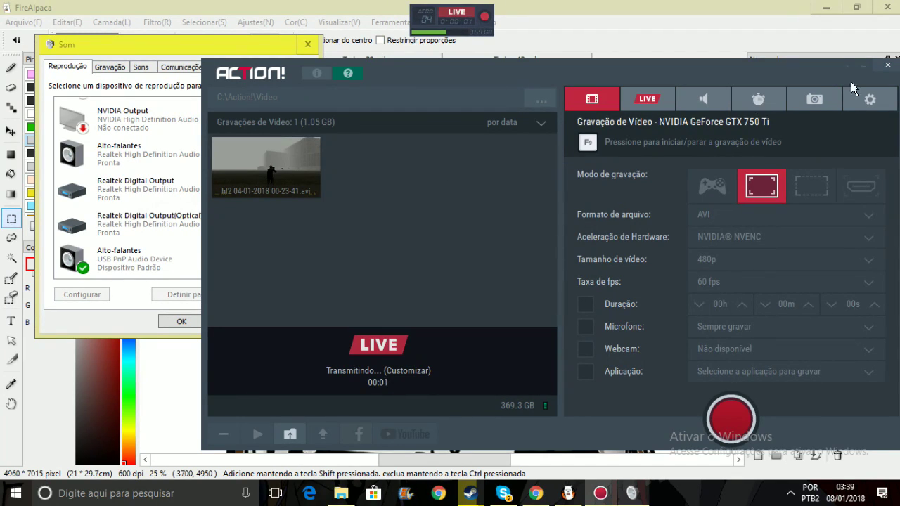
click(864, 66)
click(307, 43)
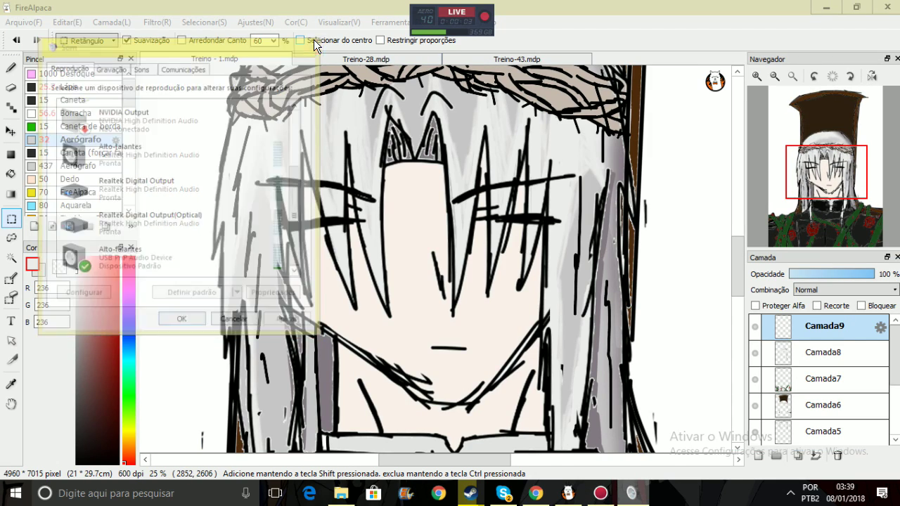
Pick the skin shadow colour (230, 196, 178) from the Treino-43.mdp drawing and return to Treino - 1.mdp
drag(812, 193, 826, 175)
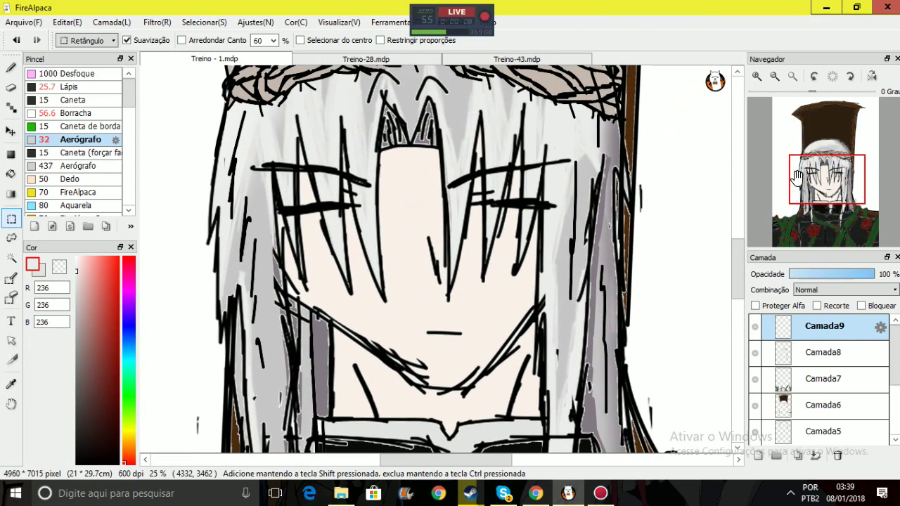
click(492, 58)
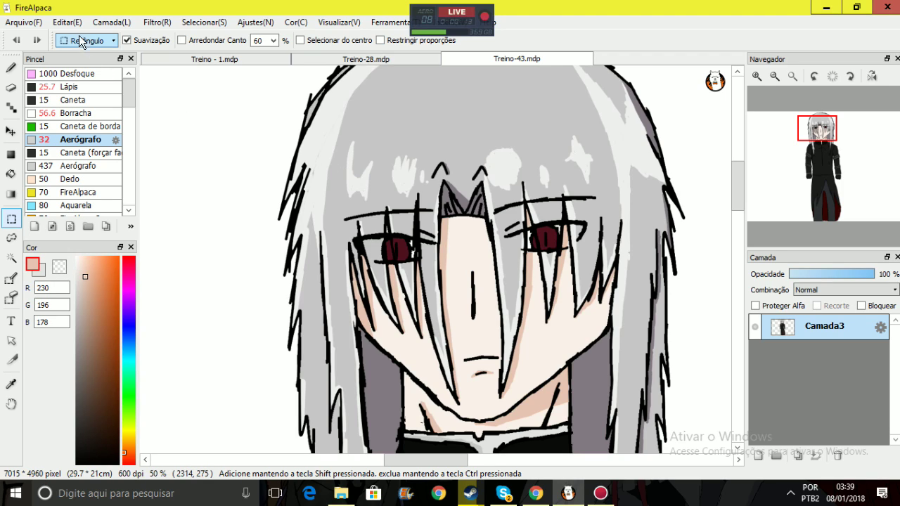
click(177, 59)
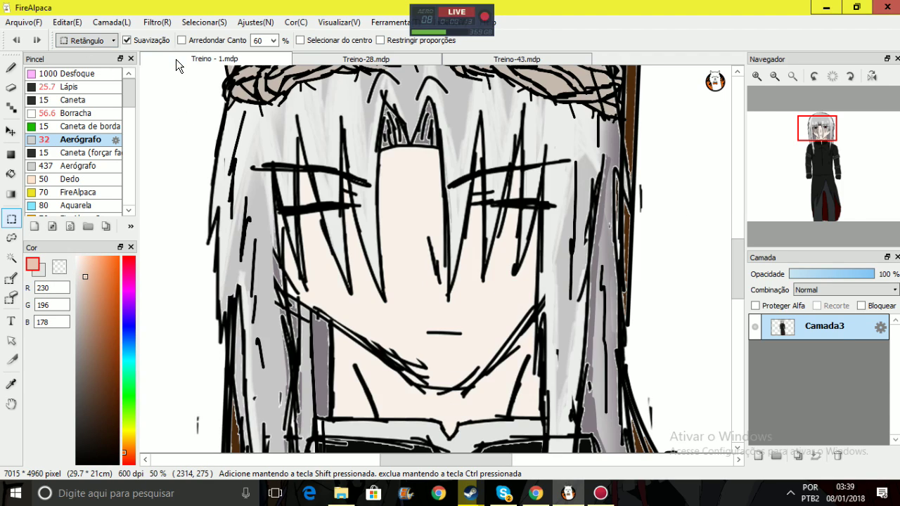
Select the face and neck skin with the Magic Wand, adding the small skin gaps between the fringe strands
click(11, 258)
click(375, 316)
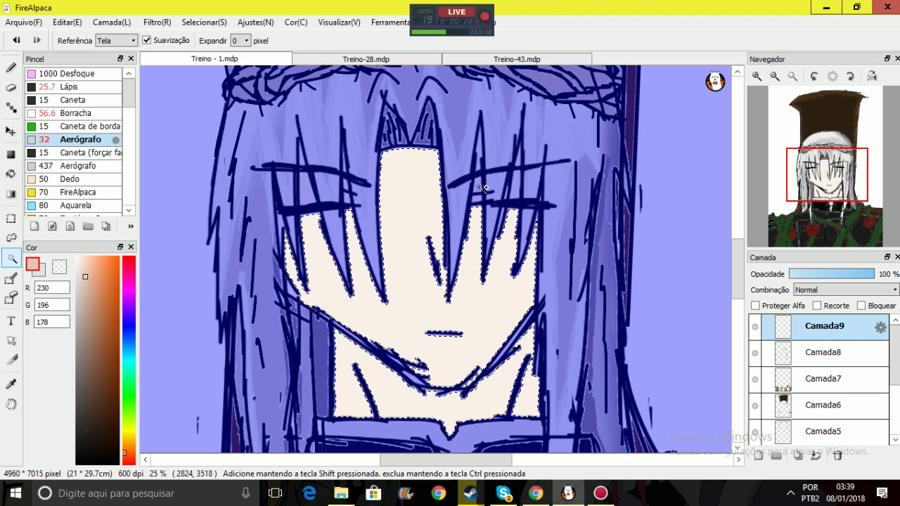
shift+click(480, 151)
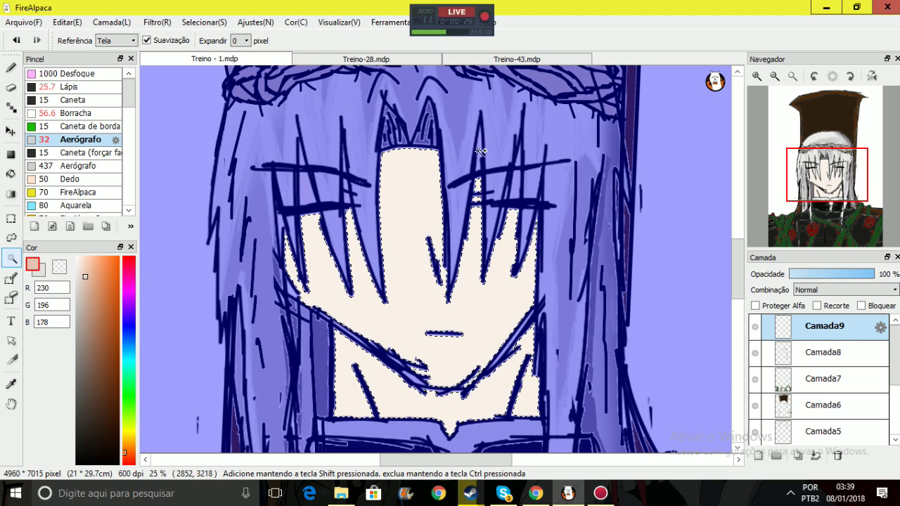
shift+click(516, 184)
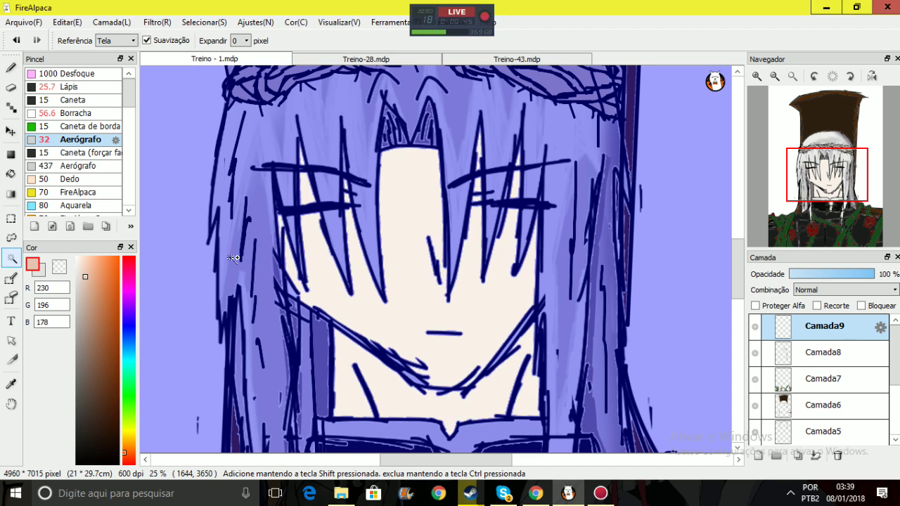
Airbrush soft skin shadows along the fringe strands, beneath the chin and beside the neck lines, using brush sizes 32, 55 and 31
click(11, 68)
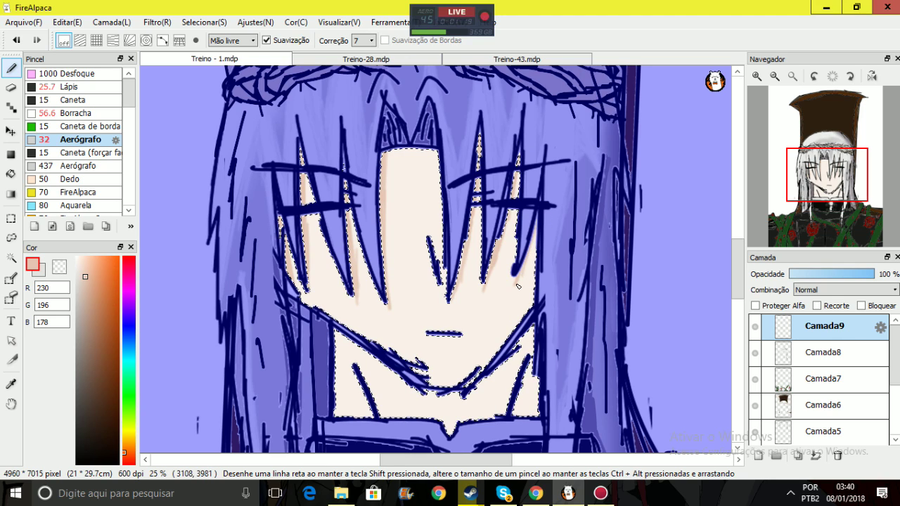
drag(828, 176, 831, 191)
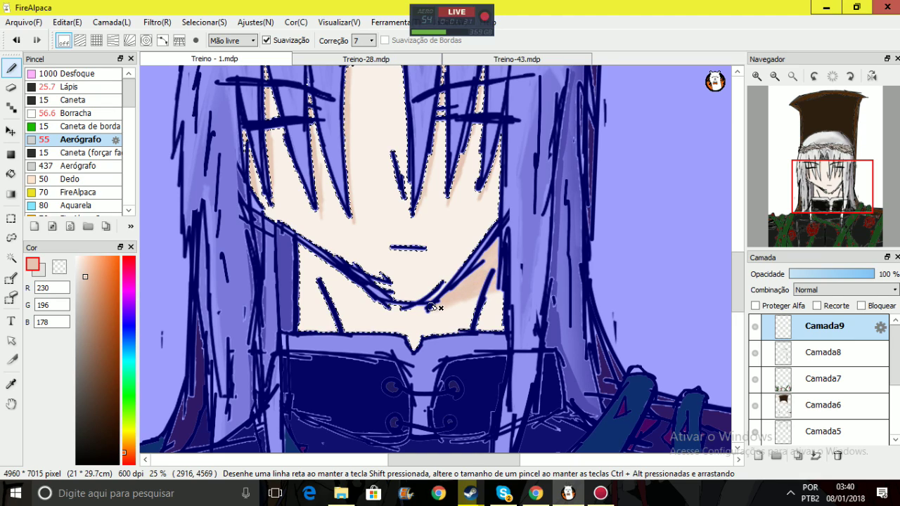
drag(374, 304, 411, 309)
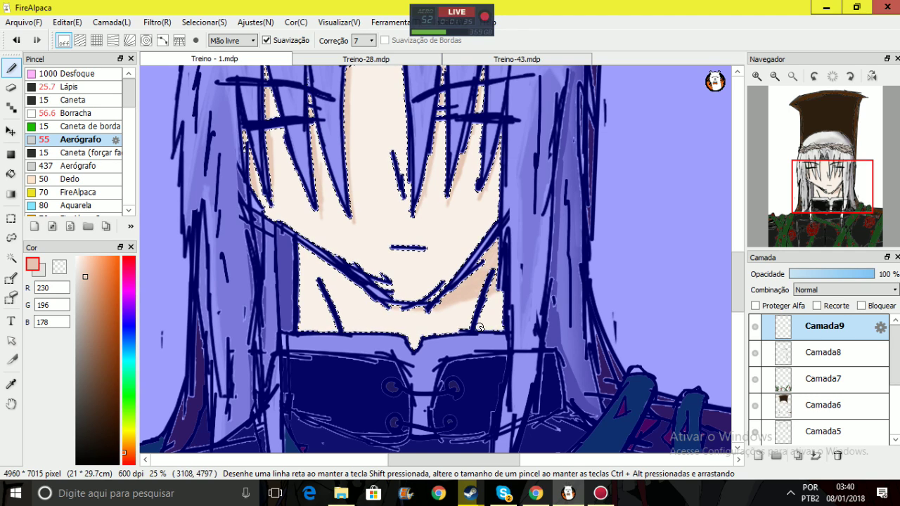
drag(471, 323, 472, 313)
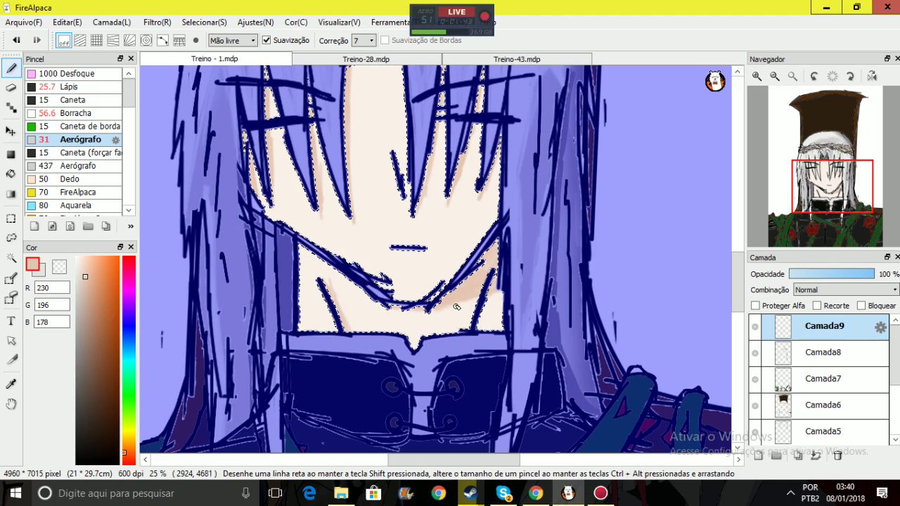
mouse_move(848, 203)
mouse_down()
mouse_move(814, 195)
mouse_move(865, 172)
mouse_move(819, 151)
mouse_move(824, 165)
mouse_up()
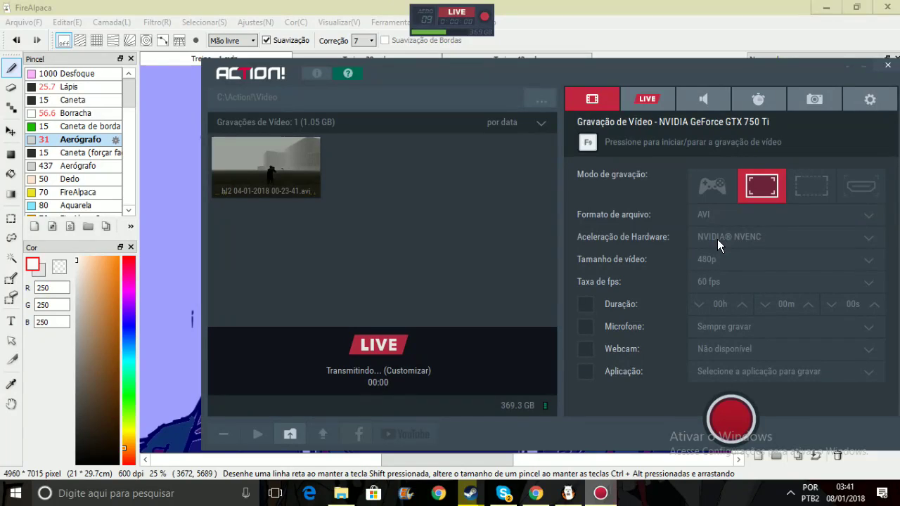
Check the live streaming settings in Action!, return to FireAlpaca and review the shading on the face and neck
click(647, 99)
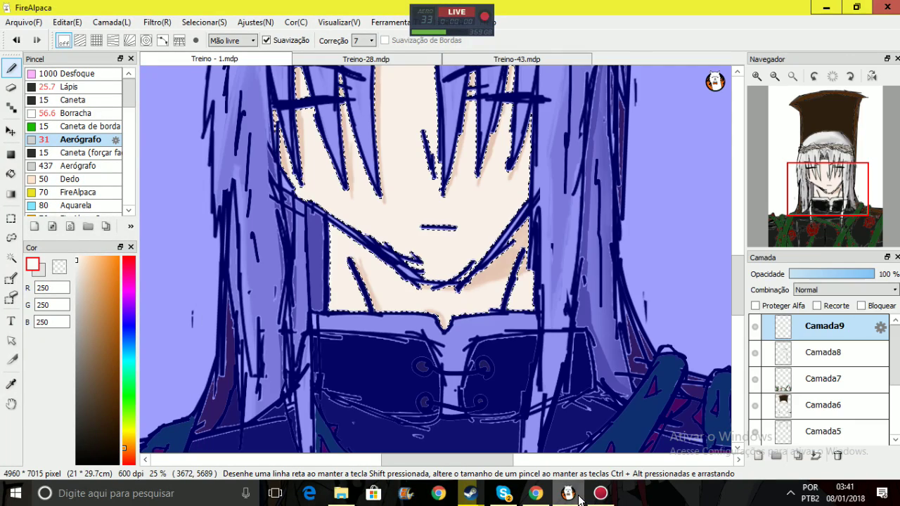
drag(810, 200, 814, 180)
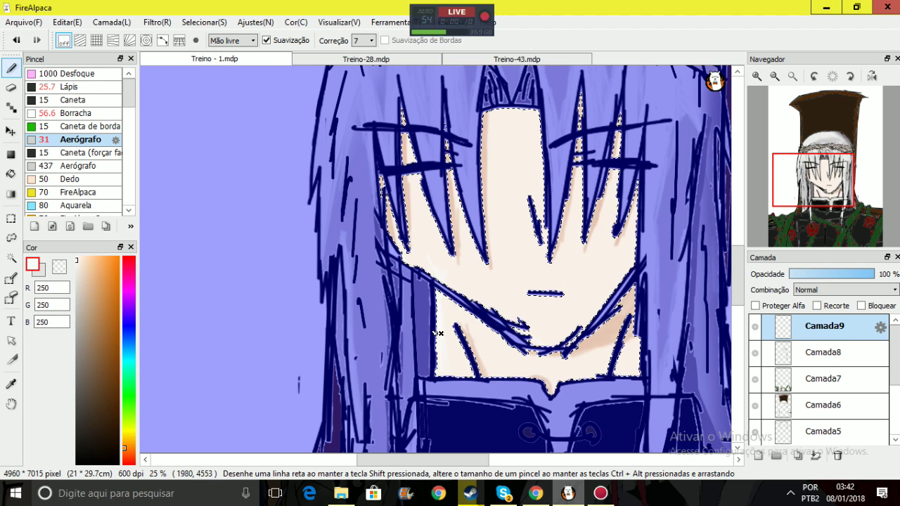
drag(812, 179, 820, 214)
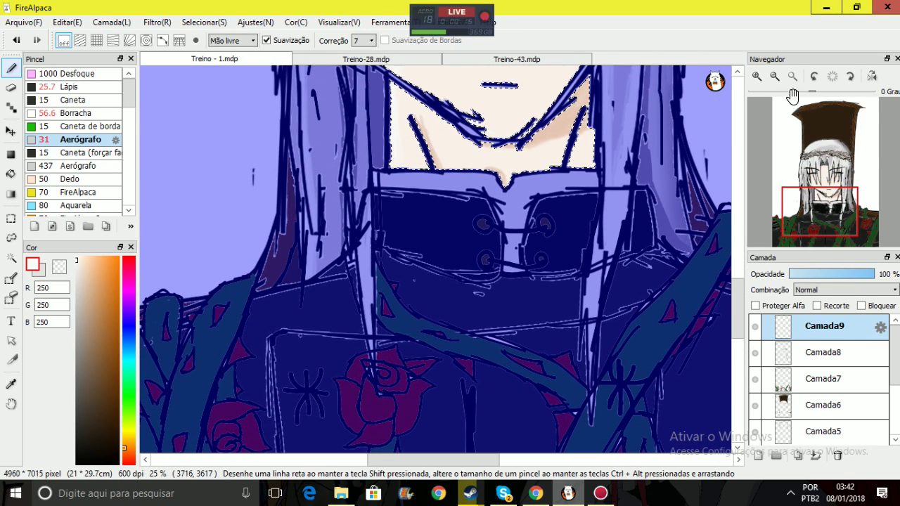
Add a new layer and place it at the bottom of the layer stack, beneath Camada1
click(792, 76)
drag(897, 363, 895, 410)
click(823, 431)
click(760, 456)
drag(840, 408, 839, 440)
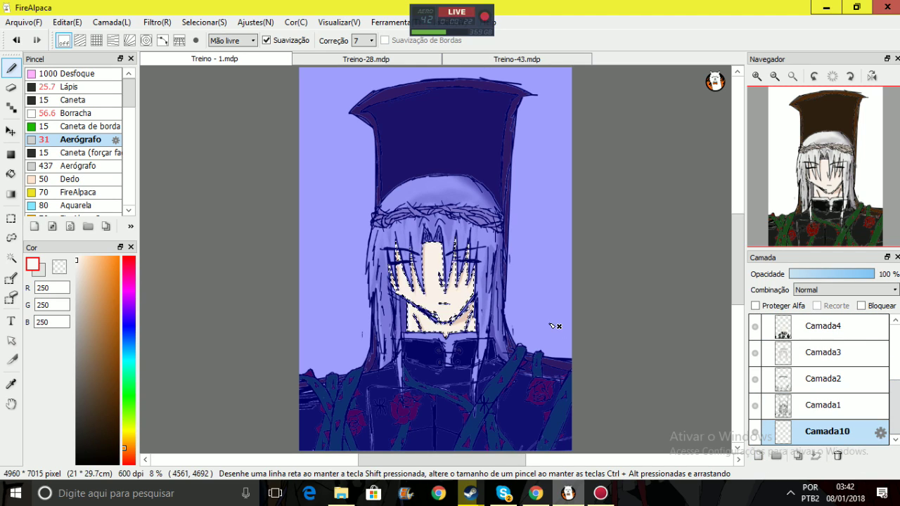
Replace the skin selection with the white background using the Magic Wand, invert it to the whole character and take the brush
click(10, 219)
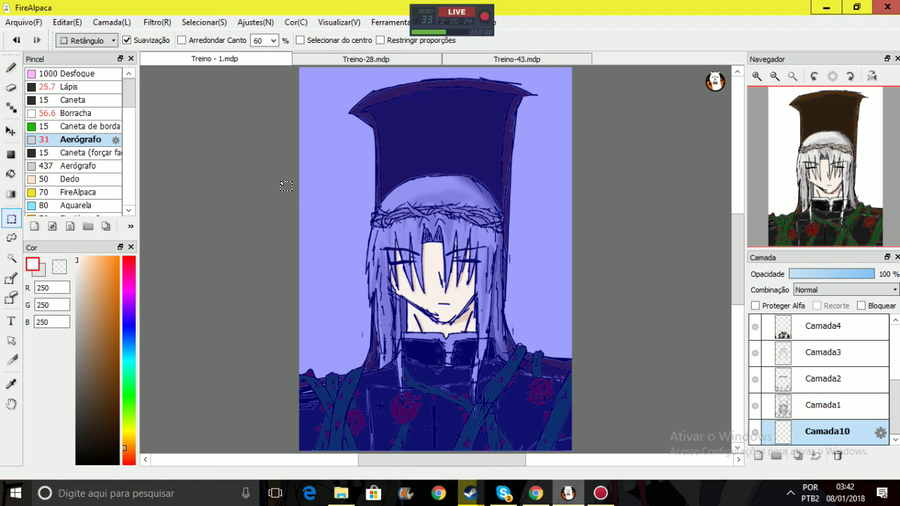
click(299, 176)
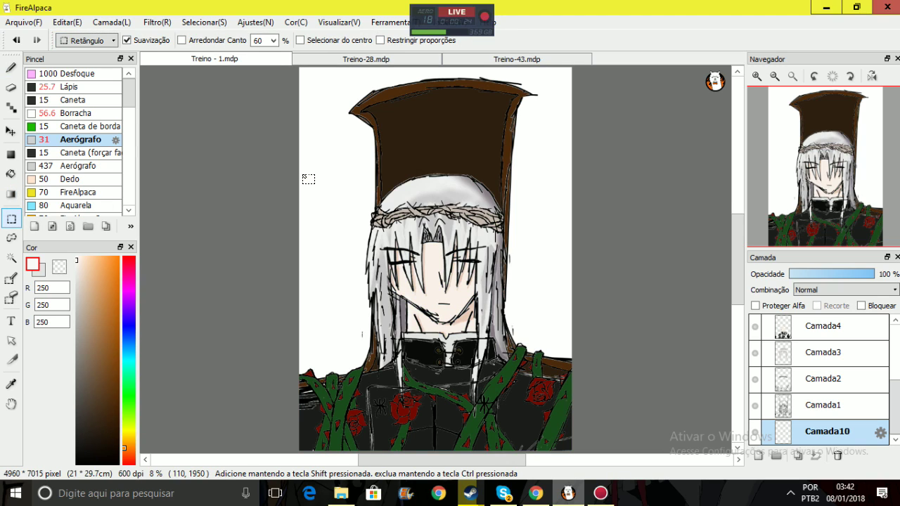
click(11, 258)
click(345, 254)
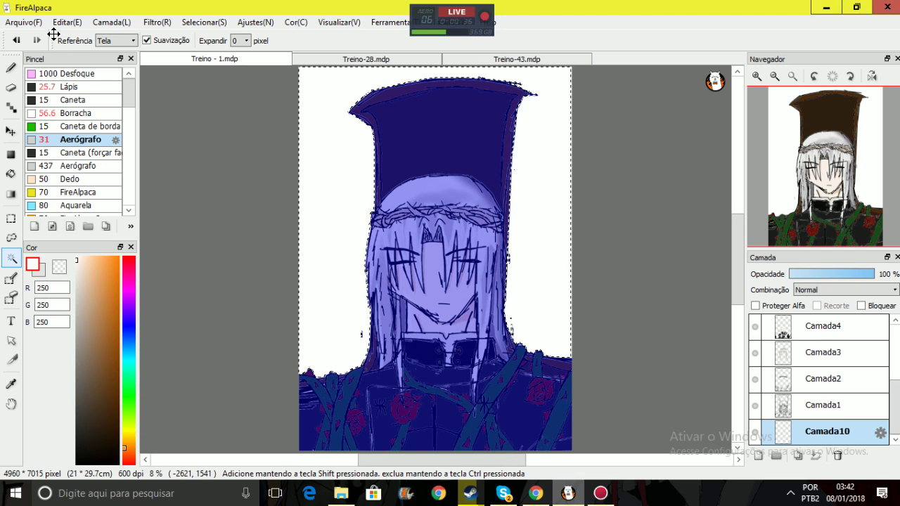
click(203, 22)
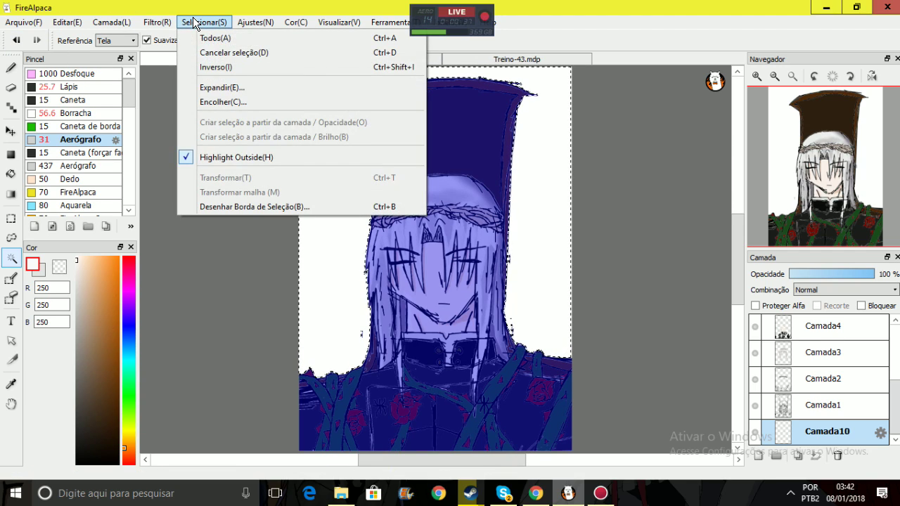
click(239, 71)
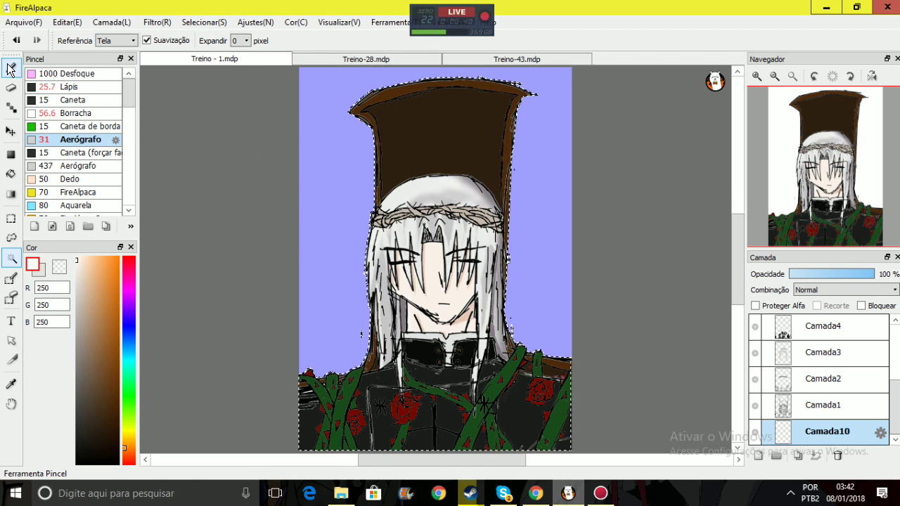
click(10, 68)
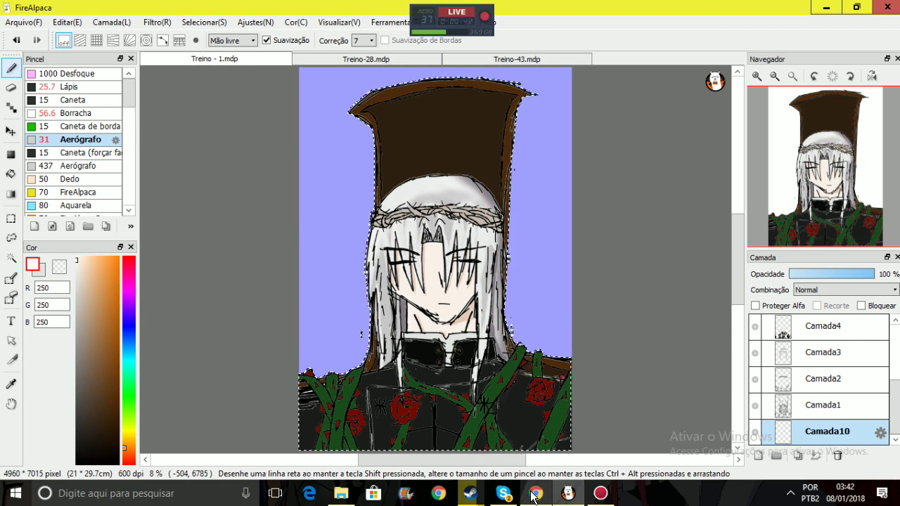
Switch to YouTube, resume the Kill La Kill OST song, check its volume and return to FireAlpaca
key(alt+Tab)
click(190, 9)
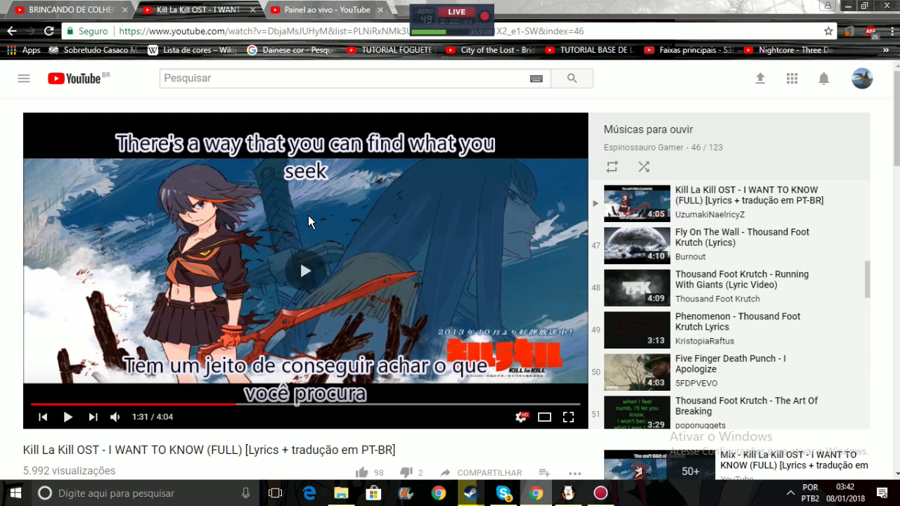
mouse_move(116, 417)
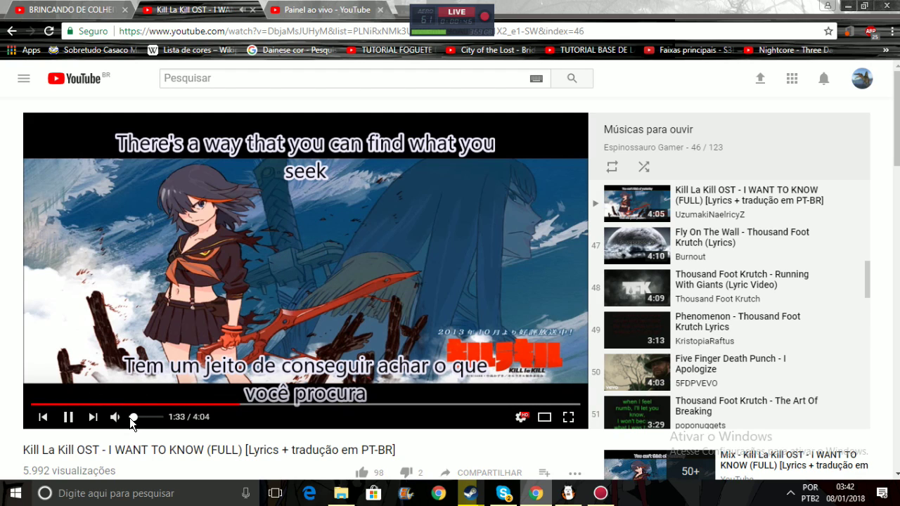
click(568, 493)
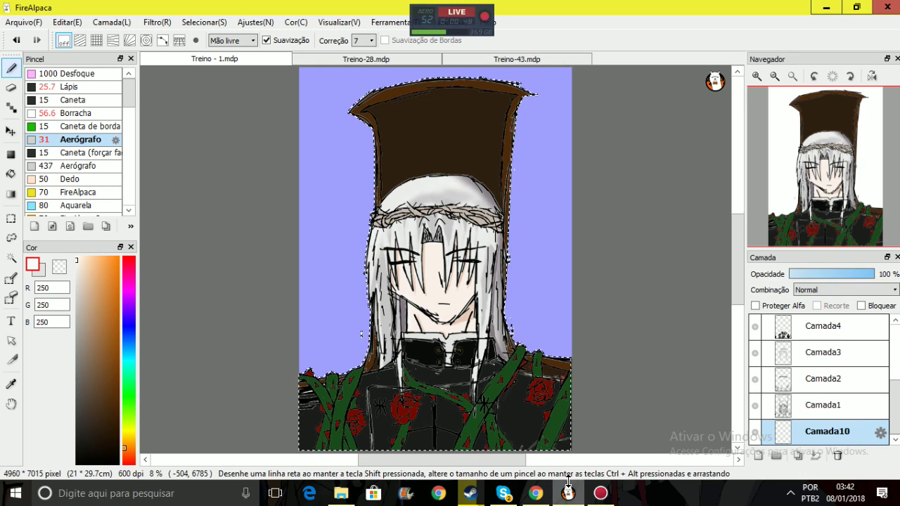
click(569, 493)
mouse_move(131, 425)
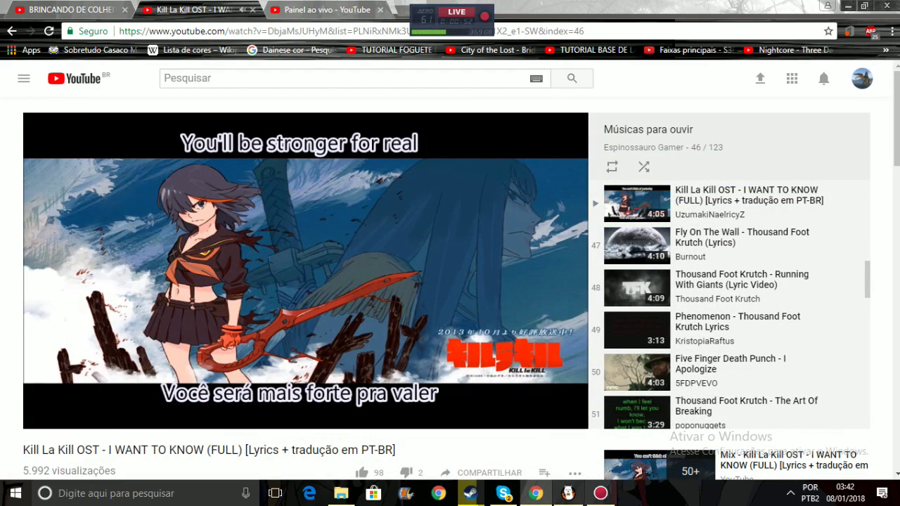
click(568, 493)
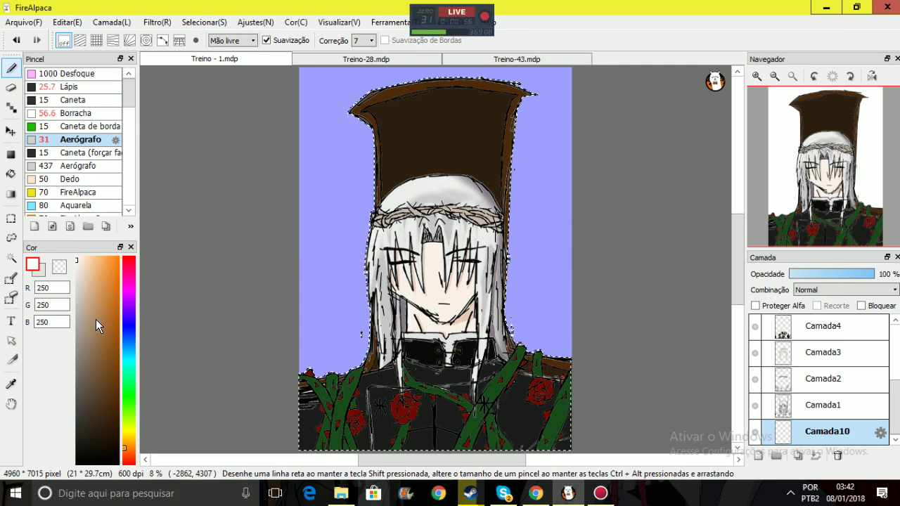
Paint the selected character silhouette solid black on Camada10 with the Lápis brush at size 1000
drag(94, 319, 15, 478)
click(86, 90)
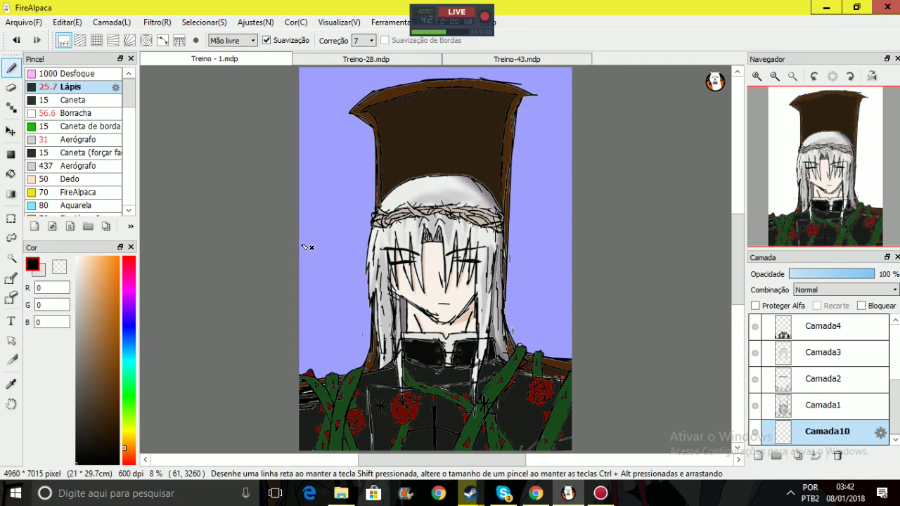
mouse_move(404, 128)
ctrl+alt+mouse_down()
mouse_move(411, 91)
mouse_move(518, 106)
mouse_move(464, 235)
mouse_move(394, 292)
mouse_move(422, 394)
mouse_move(324, 415)
mouse_move(295, 359)
mouse_move(503, 380)
ctrl+alt+mouse_up()
key(ctrl+d)
mouse_move(512, 338)
mouse_down()
mouse_move(496, 306)
mouse_move(420, 297)
mouse_move(557, 288)
mouse_up()
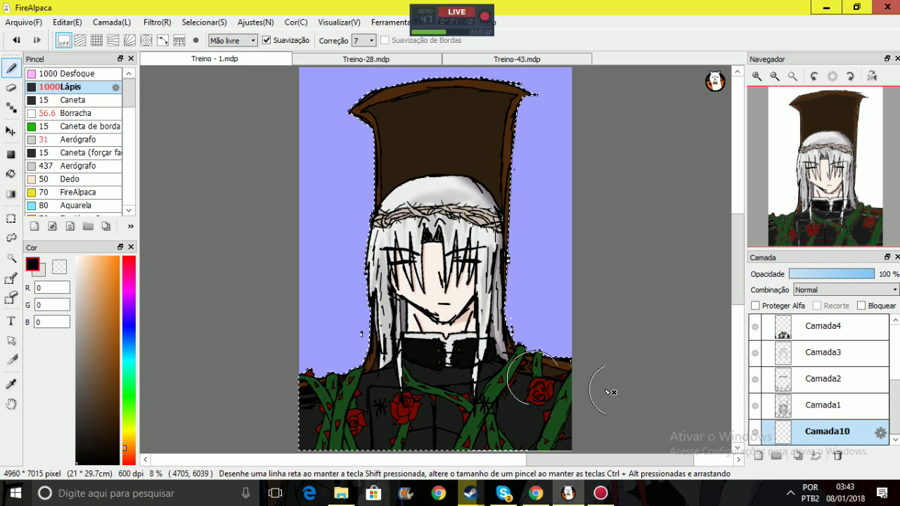
key(ctrl+u)
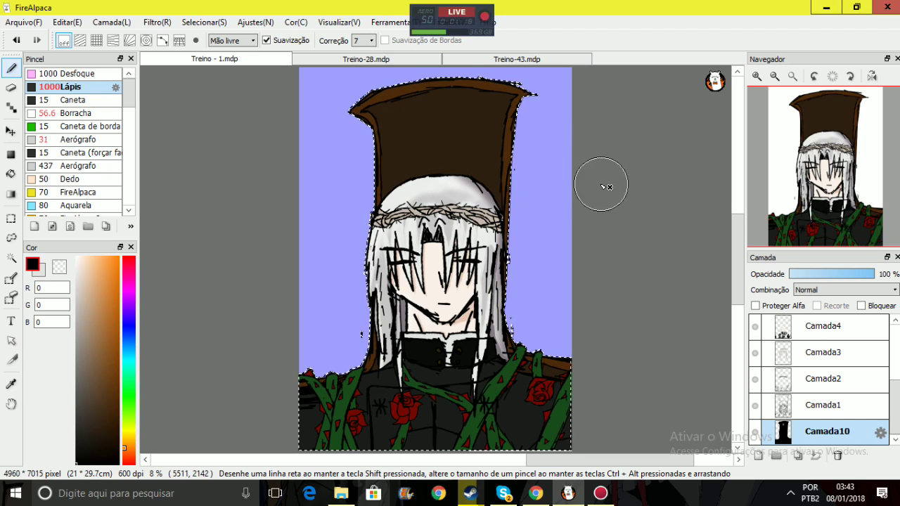
Clear the silhouette selection and review the black underpainting up close and across the whole drawing
drag(857, 184, 841, 189)
click(757, 78)
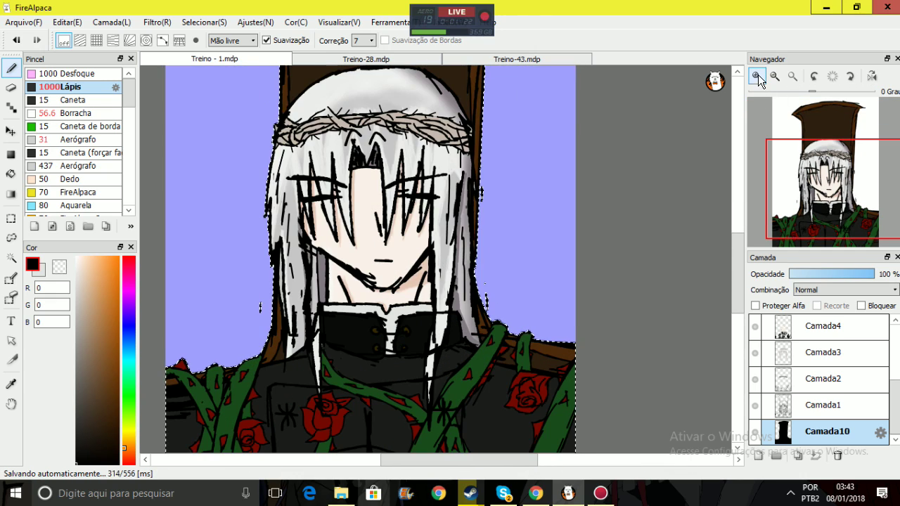
click(758, 76)
click(11, 218)
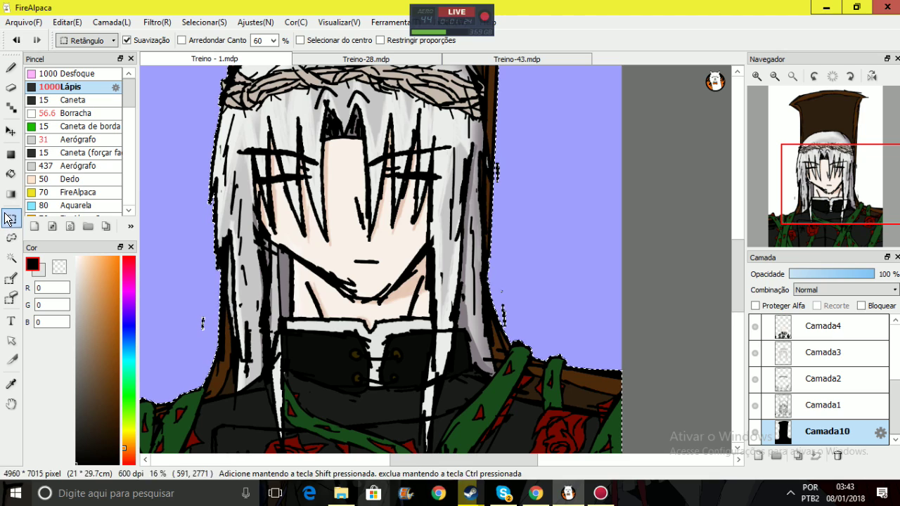
click(206, 167)
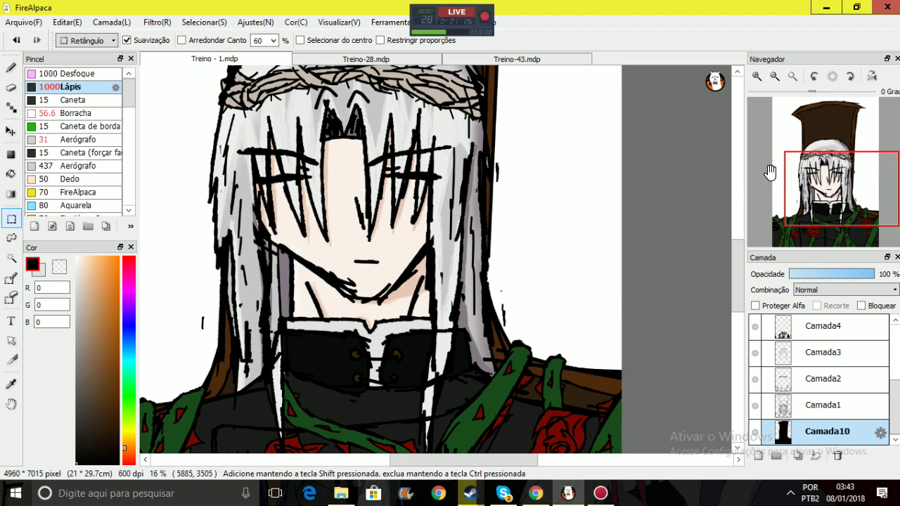
click(810, 193)
drag(810, 193, 822, 130)
click(793, 76)
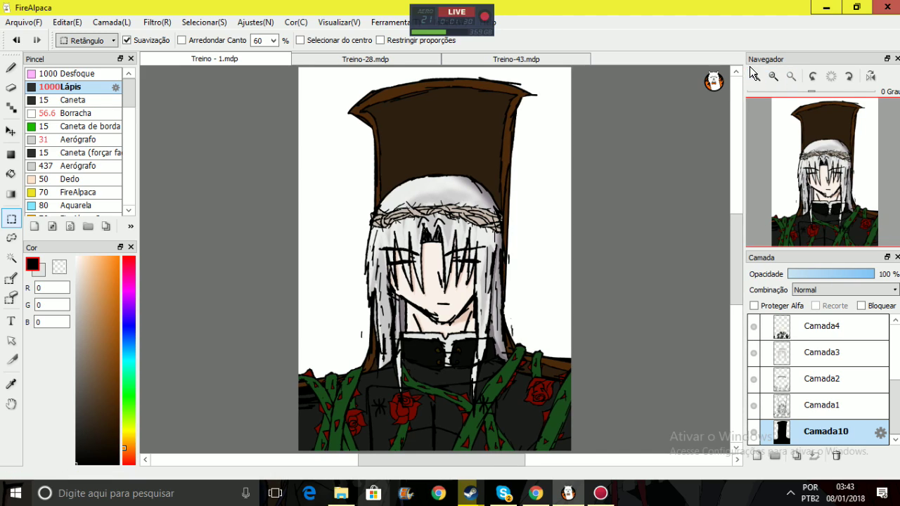
Activate layer Camada9 and select the petals of the rose beside the crossed vines on the left with the Magic Wand
click(754, 76)
click(756, 75)
mouse_move(819, 177)
mouse_down()
mouse_move(812, 163)
mouse_move(824, 223)
mouse_move(825, 209)
mouse_move(818, 233)
mouse_move(816, 211)
mouse_move(809, 225)
mouse_move(809, 213)
mouse_move(826, 236)
mouse_move(825, 223)
mouse_move(820, 235)
mouse_move(795, 229)
mouse_move(812, 224)
mouse_up()
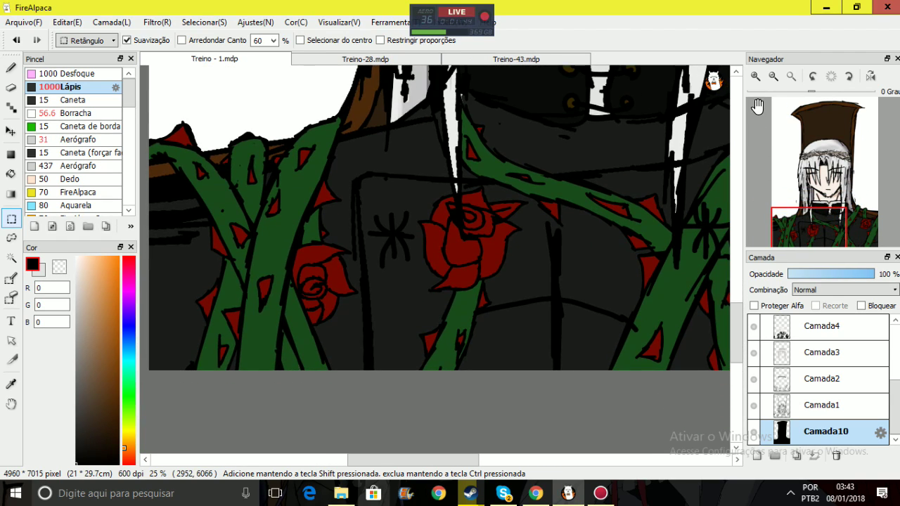
click(753, 78)
click(753, 78)
scroll(854, 355, up, 3)
click(869, 326)
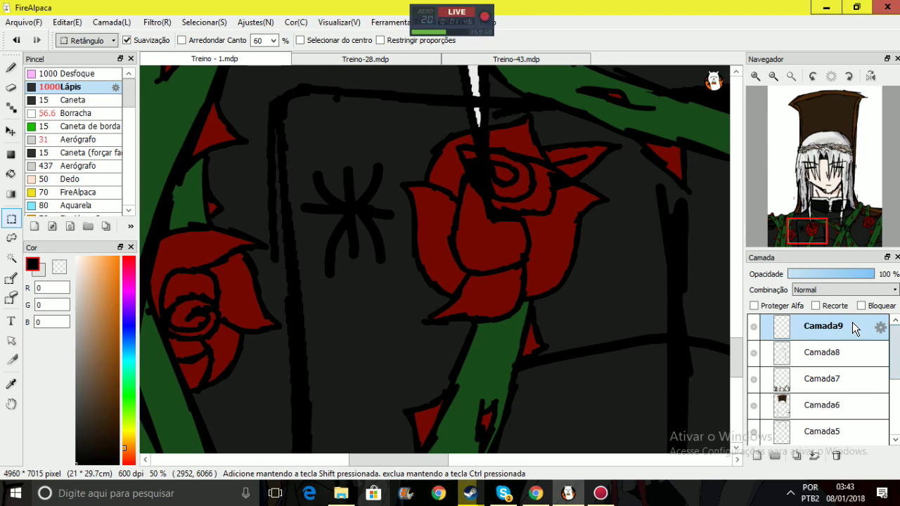
drag(814, 222, 802, 226)
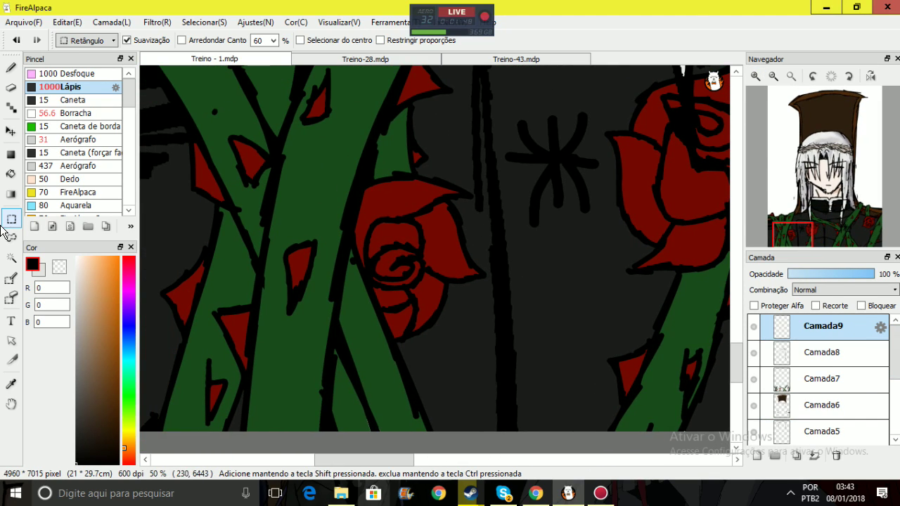
click(12, 259)
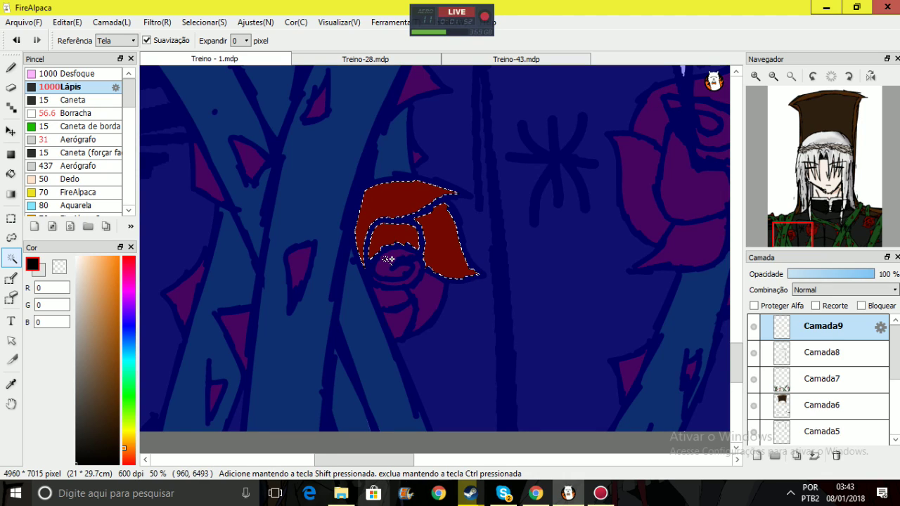
shift+click(410, 274)
key(ctrl+d)
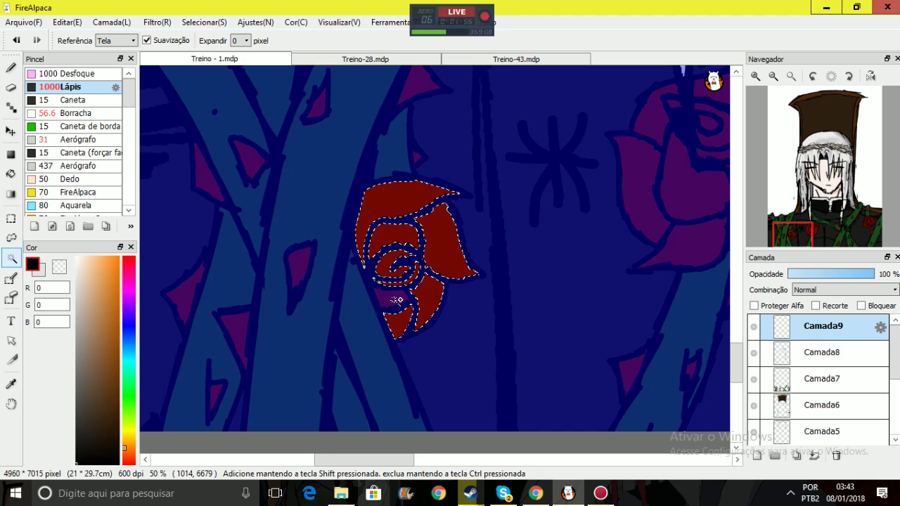
Add the outer petals, the spiral centre and the upper petals of the large chest rose to the Magic Wand selection
shift+click(693, 233)
drag(794, 230, 815, 227)
shift+click(433, 307)
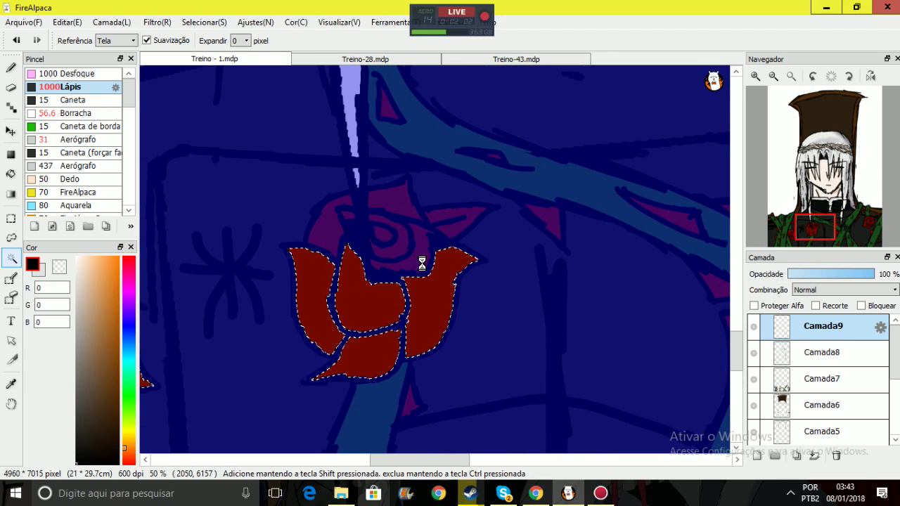
shift+click(401, 249)
shift+click(385, 235)
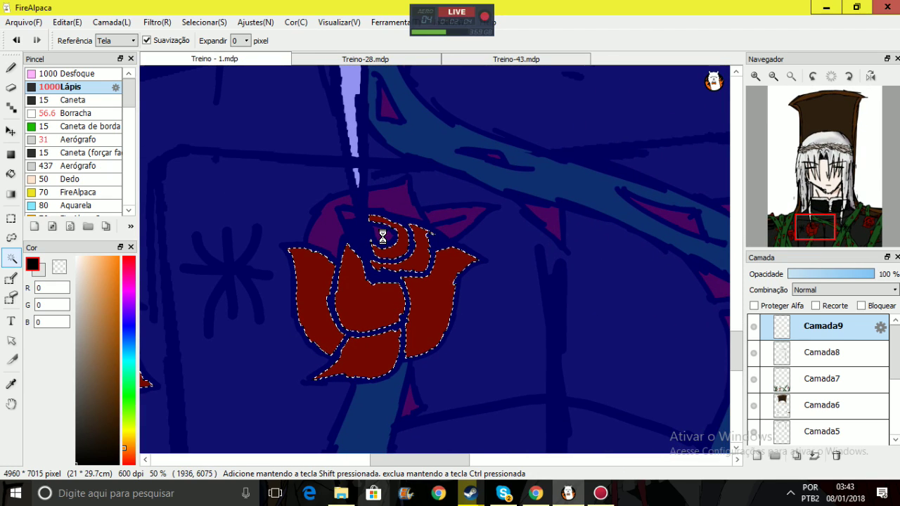
click(354, 215)
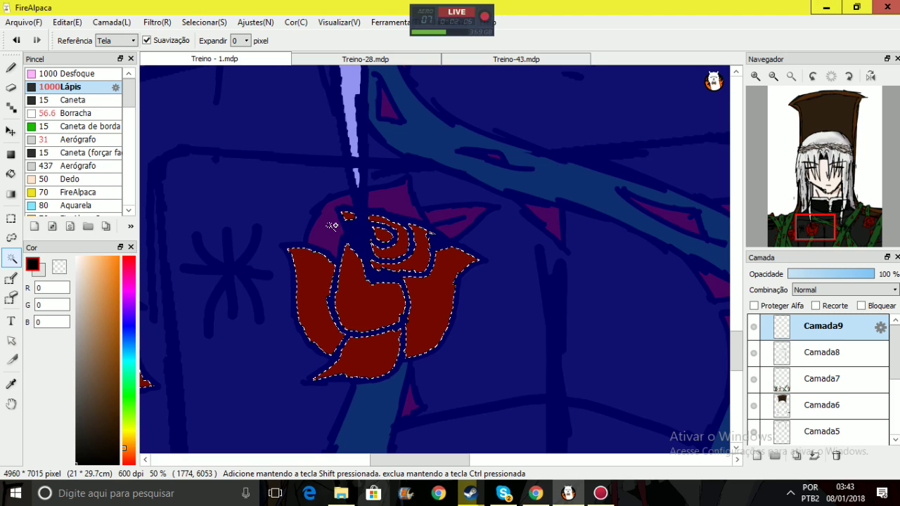
shift+click(395, 203)
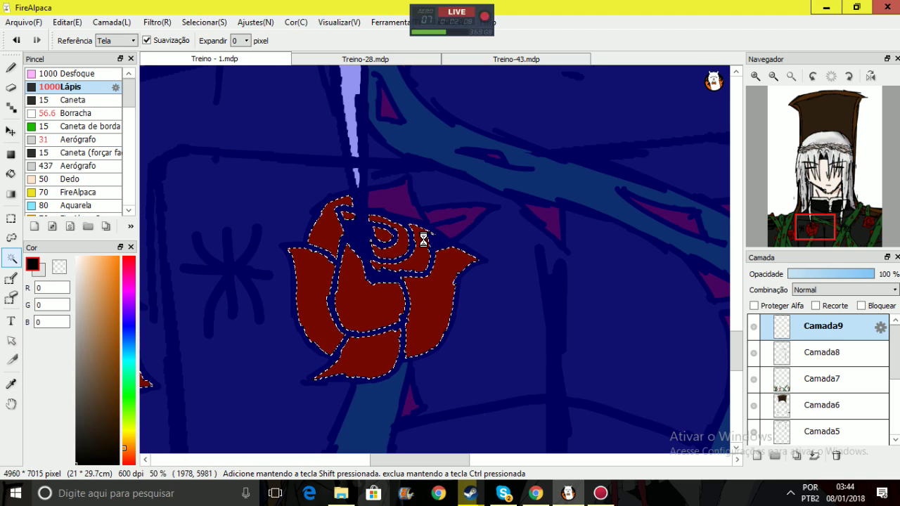
key(ctrl+z)
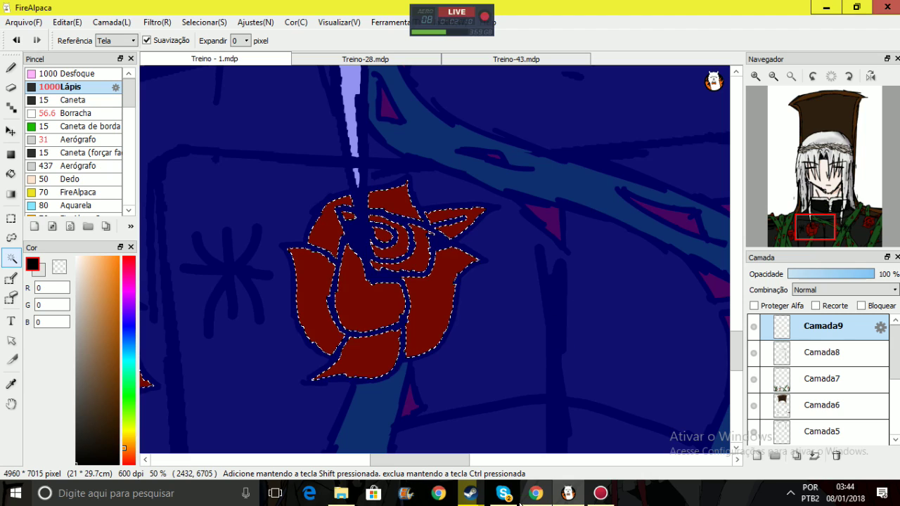
Check the ongoing Skype call and return to the drawing in FireAlpaca
click(512, 501)
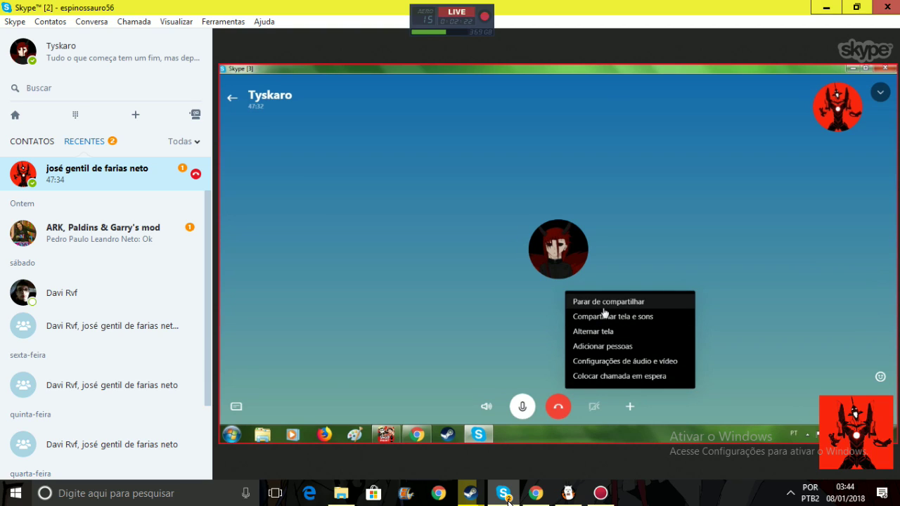
click(569, 493)
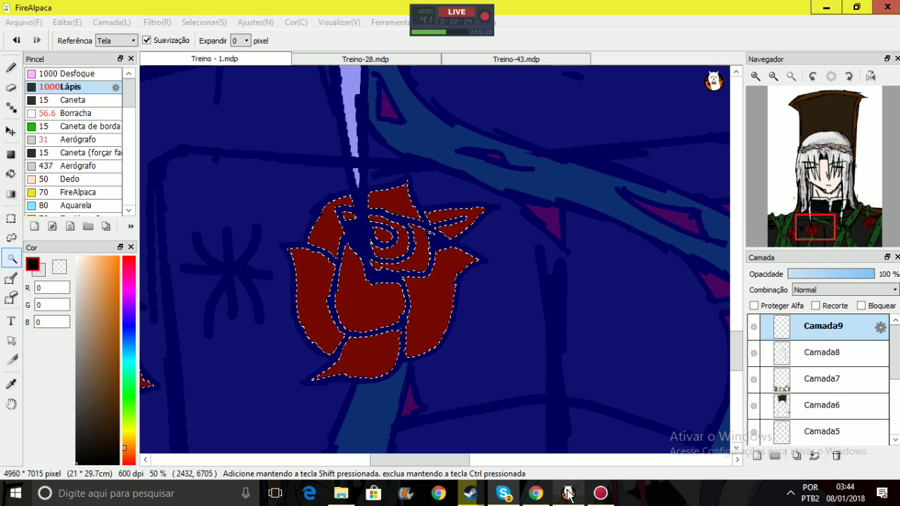
Add the petals of the rose on the right shoulder to the Magic Wand selection and review the three selected roses in the full drawing
drag(830, 215, 864, 221)
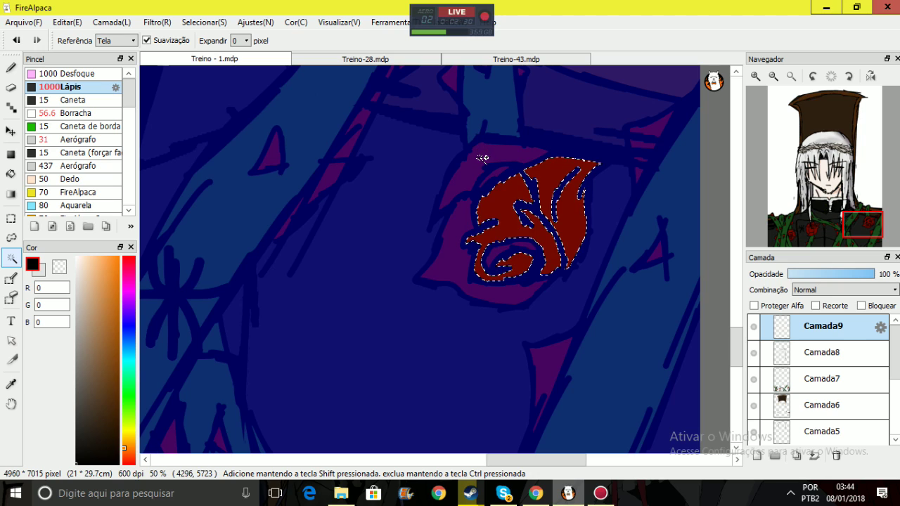
click(791, 77)
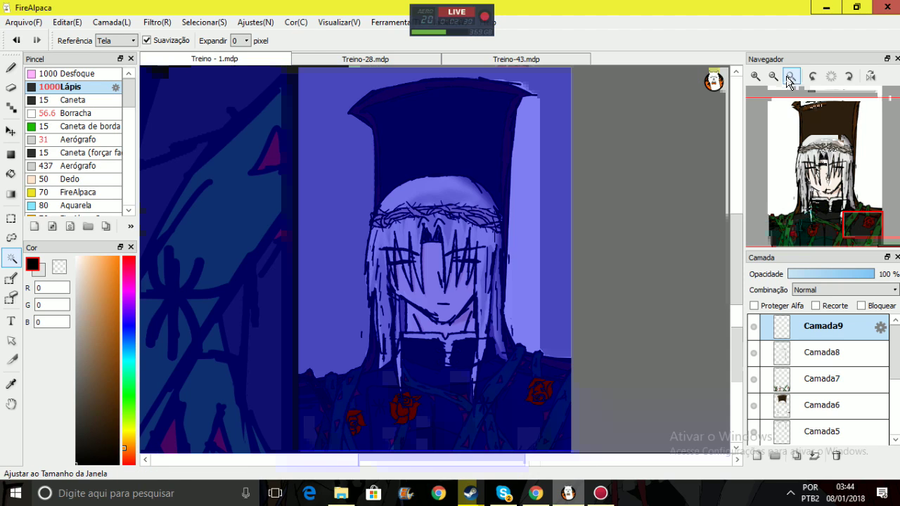
drag(815, 169, 799, 223)
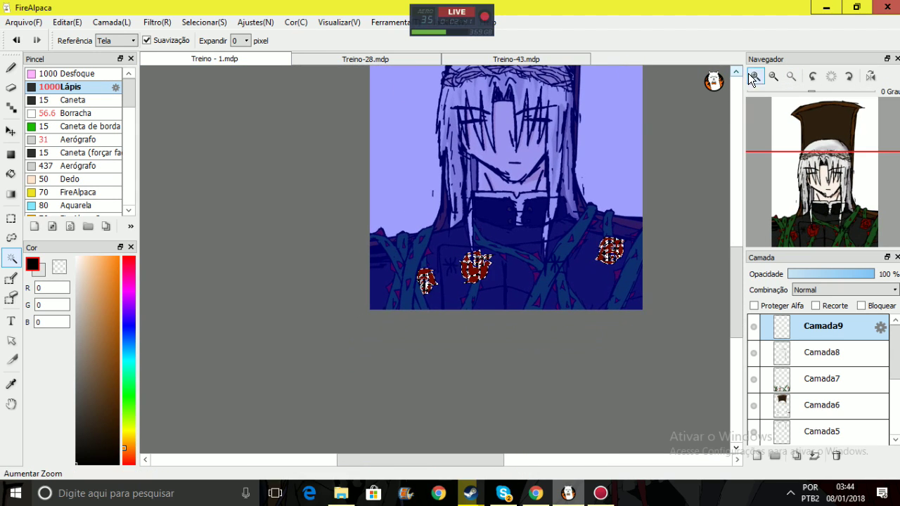
Sample the red of the leftmost rose, darken it to RGB 80, 7, 0 and make the size 31 Aerógrafo the painting brush
click(753, 77)
click(753, 77)
click(752, 77)
click(753, 78)
click(753, 77)
click(752, 77)
drag(795, 226, 791, 233)
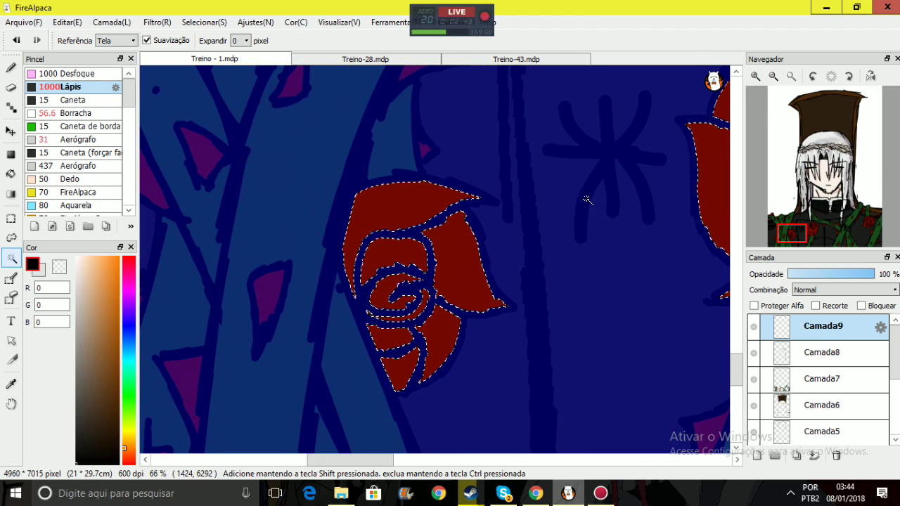
alt+click(402, 223)
drag(110, 376, 124, 385)
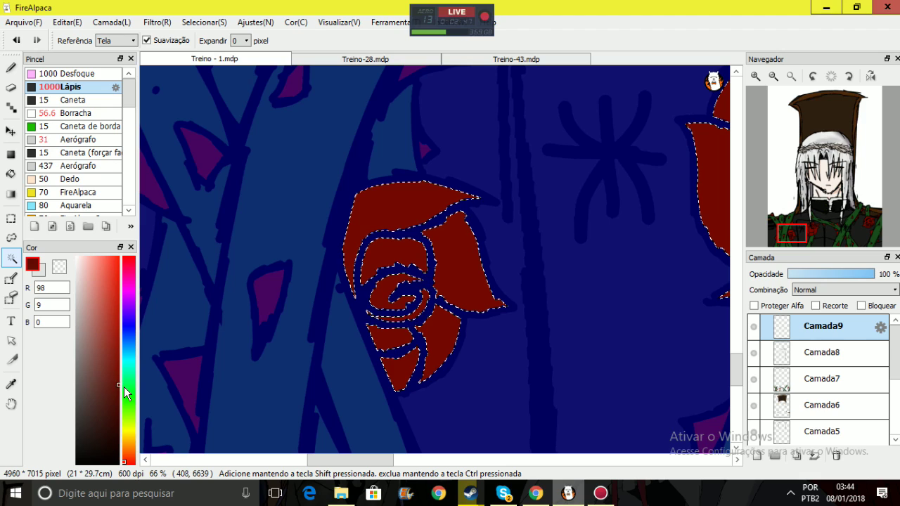
click(77, 139)
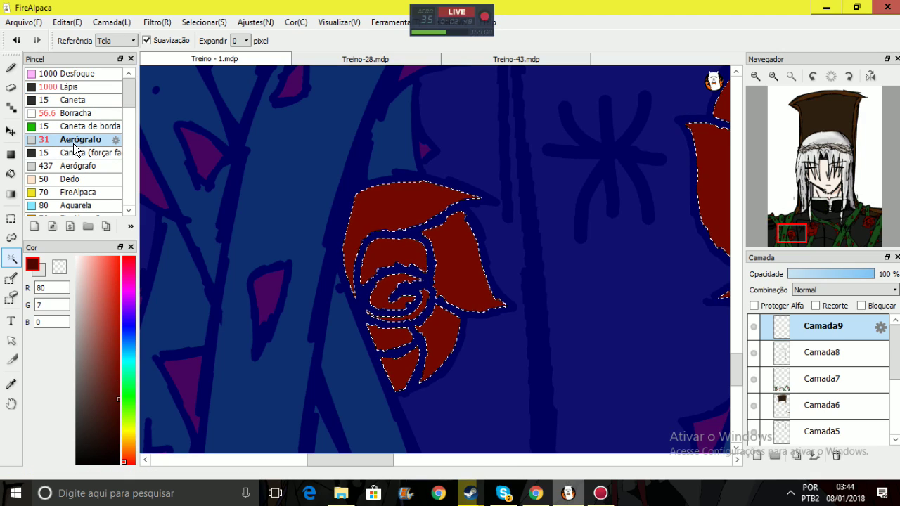
click(8, 74)
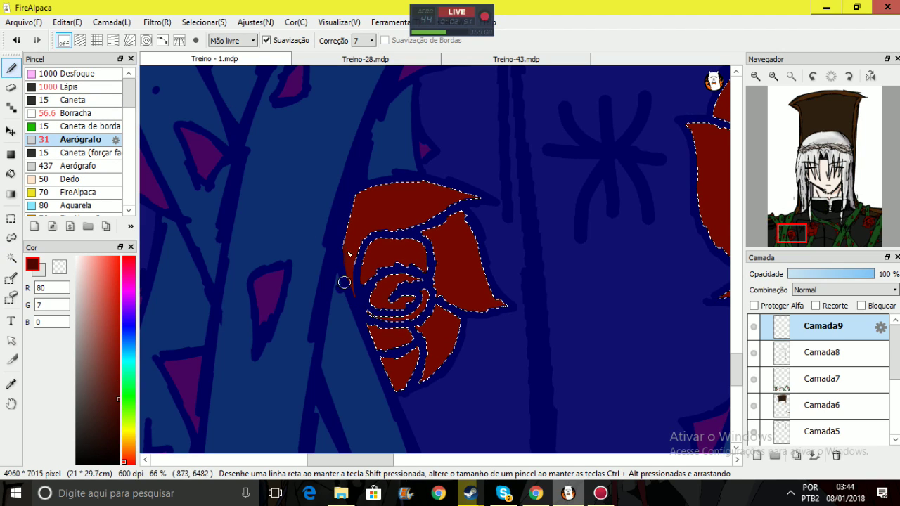
Airbrush dark red shadows along the petal edges of the leftmost rose and the large chest rose on Camada9
mouse_move(339, 219)
mouse_down()
mouse_move(407, 184)
mouse_move(348, 209)
mouse_move(382, 181)
mouse_move(339, 245)
mouse_move(361, 209)
mouse_up()
drag(791, 233, 811, 232)
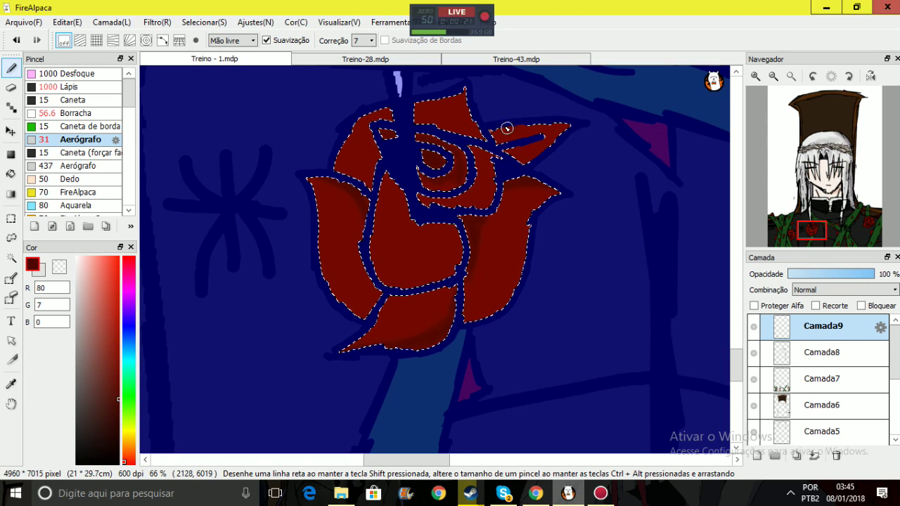
mouse_move(457, 97)
mouse_down()
mouse_move(345, 147)
mouse_move(462, 90)
mouse_up()
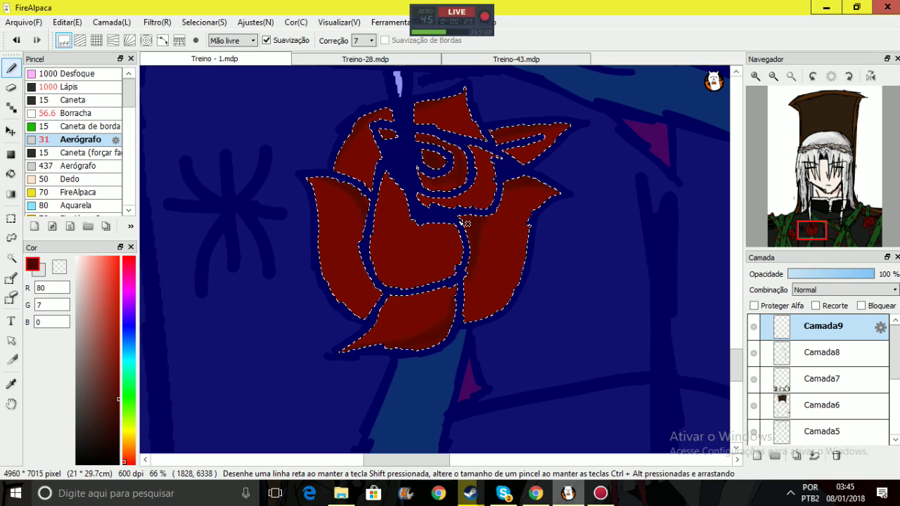
Check the stream status and live chat on the YouTube live dashboard in Chrome, and return to the FireAlpaca drawing
click(536, 493)
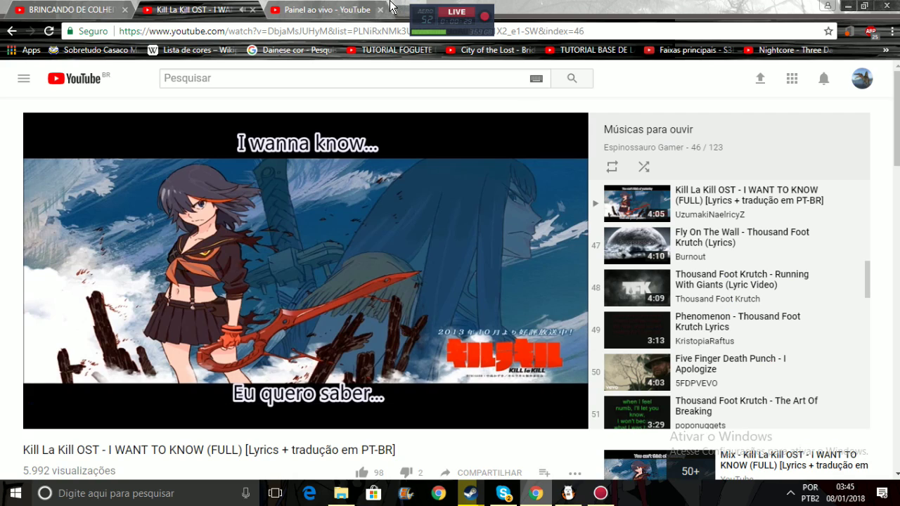
key(ctrl+Tab)
drag(896, 141, 897, 159)
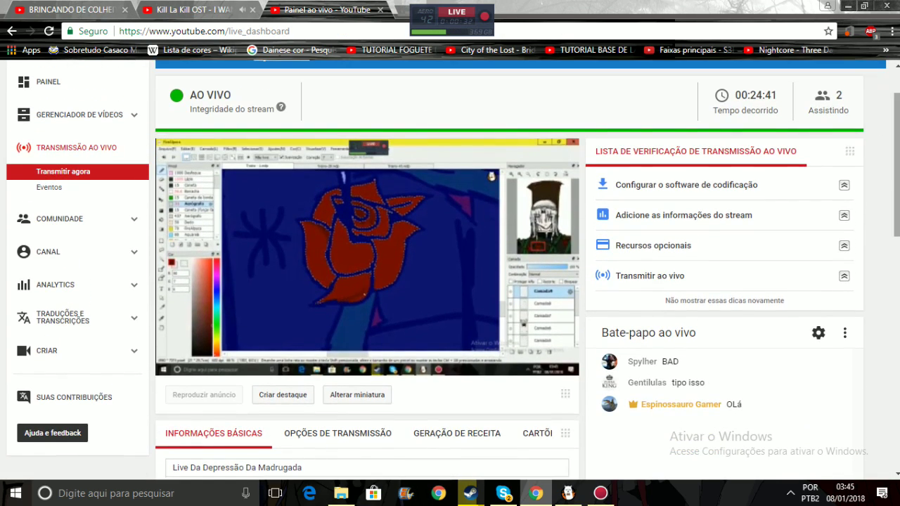
click(568, 493)
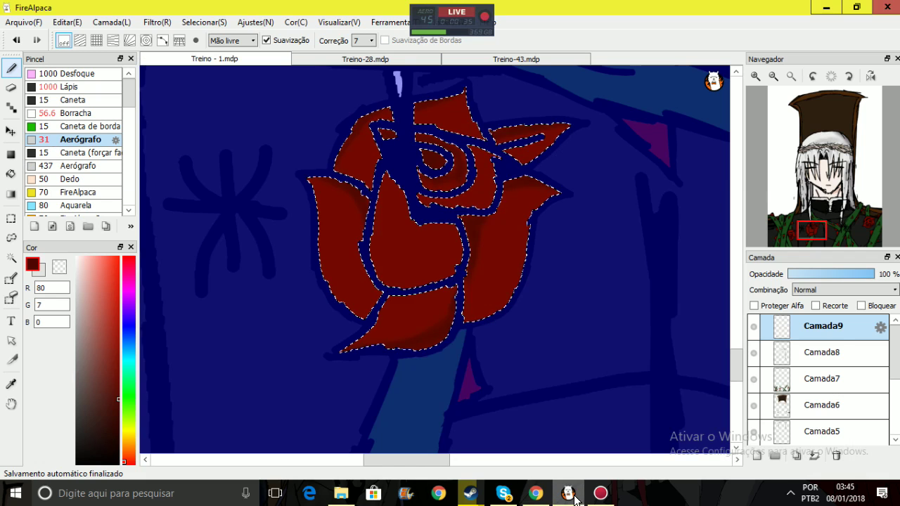
Airbrush dark red shadows on the upper, outer and lower petals and the centre of the rose on the right shoulder
drag(826, 214, 865, 224)
drag(443, 121, 413, 124)
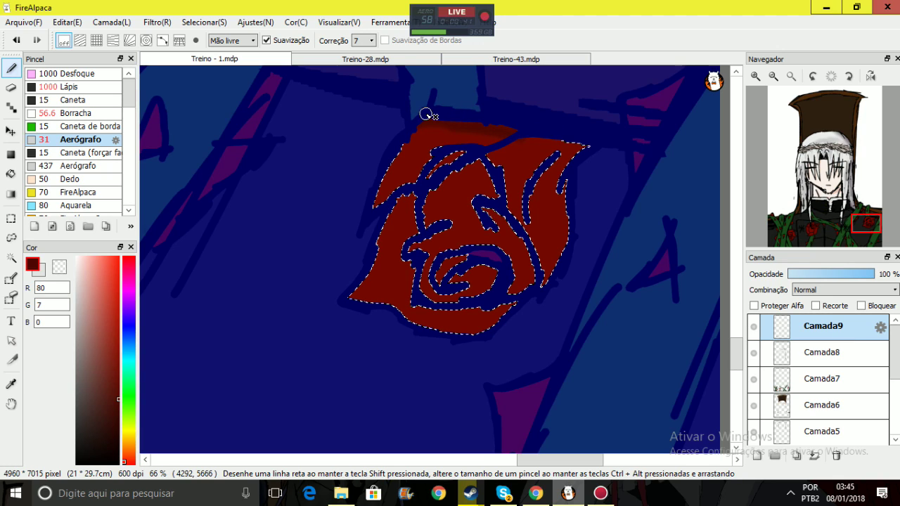
drag(588, 146, 562, 183)
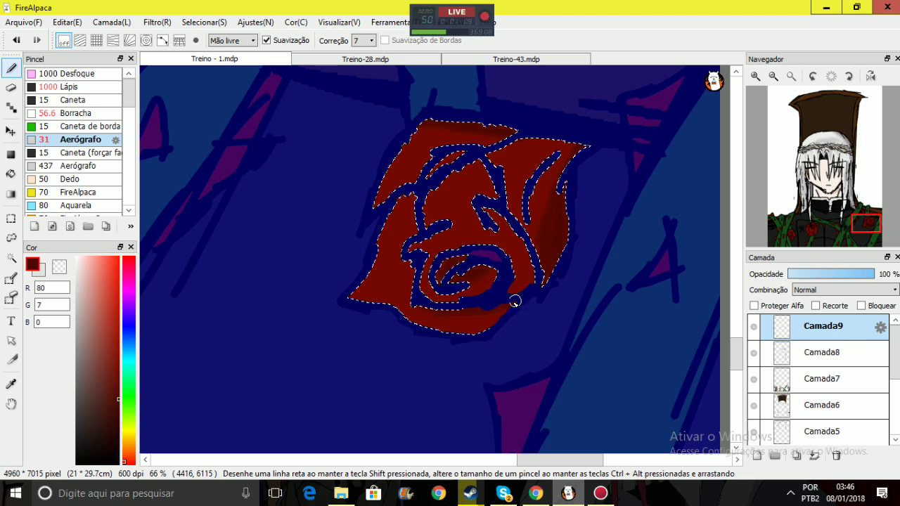
Sample the base red, RGB 115, 9, 0, from the large chest rose as the painting colour
drag(864, 224, 799, 230)
right_click(538, 234)
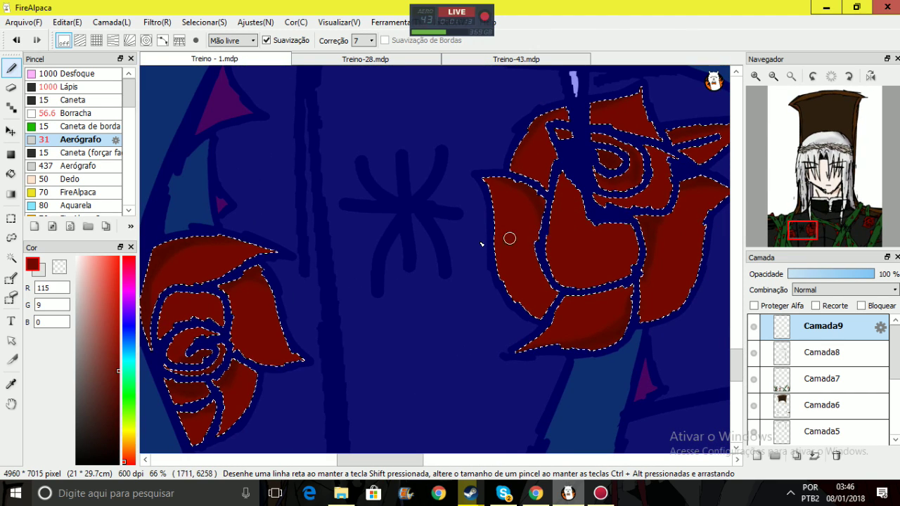
Airbrush lighter red highlights (RGB 170, 16, 0) on the inner and lower petals of the left rose
drag(119, 368, 127, 351)
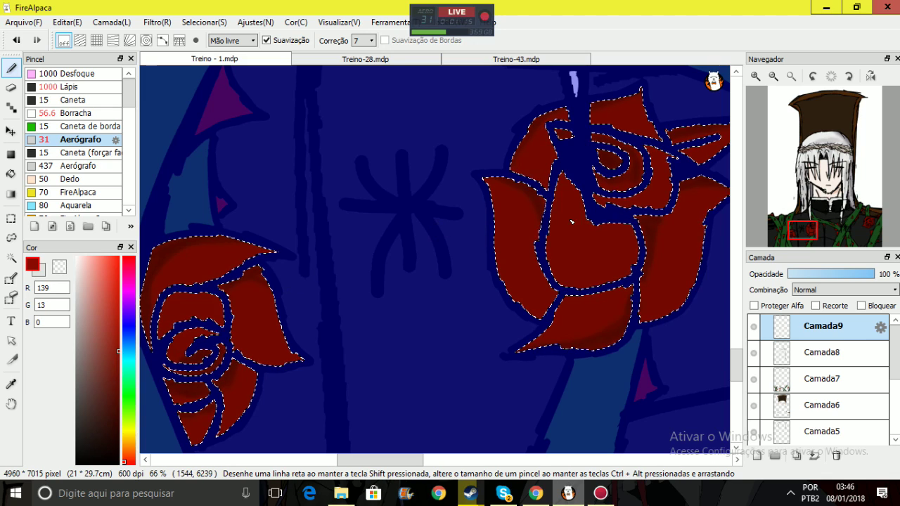
drag(802, 231, 792, 236)
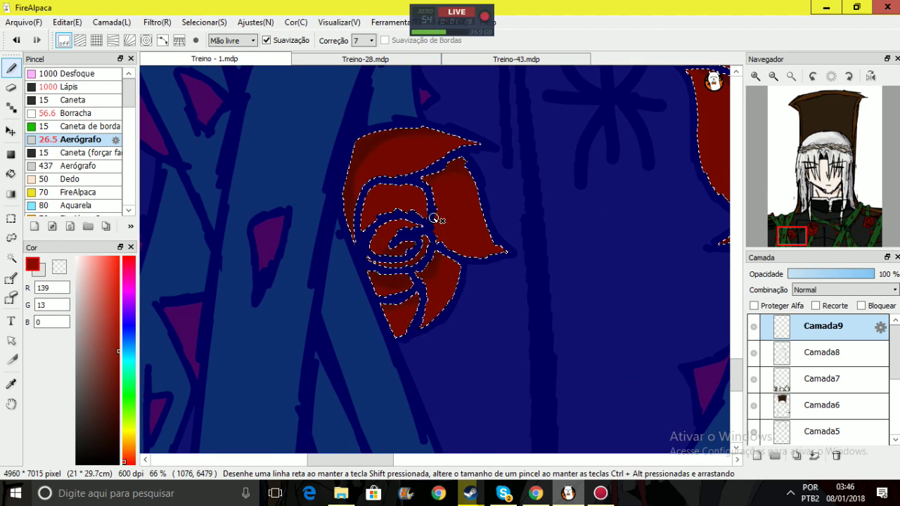
drag(113, 350, 121, 326)
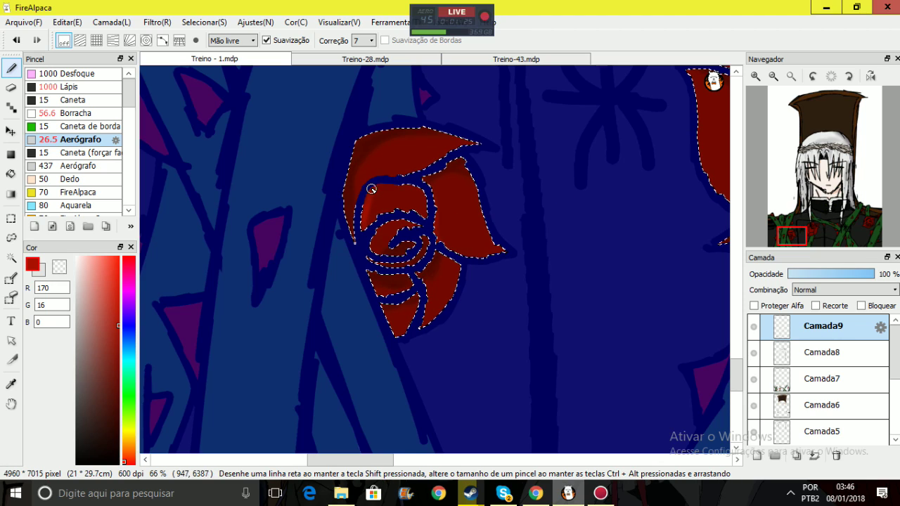
mouse_move(388, 200)
mouse_down()
mouse_move(369, 248)
mouse_move(401, 224)
mouse_move(427, 225)
mouse_move(405, 255)
mouse_move(404, 317)
mouse_move(373, 290)
mouse_up()
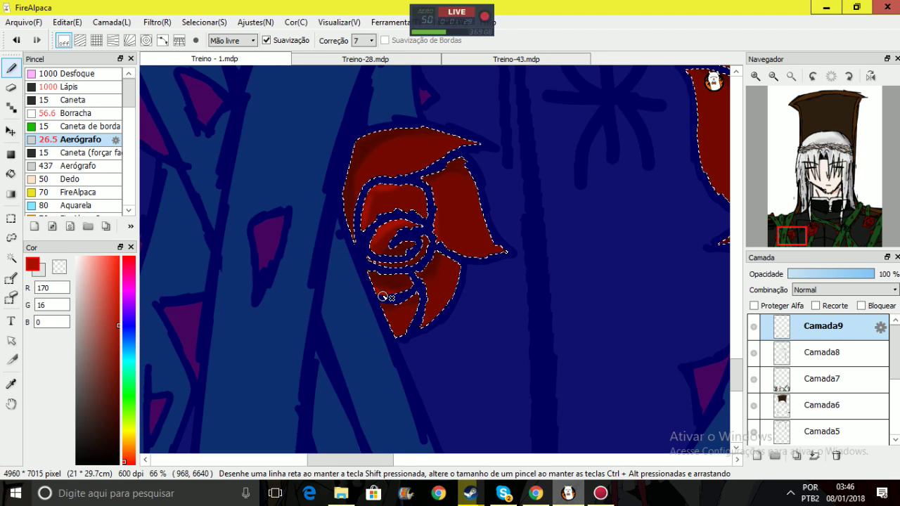
Airbrush the same red highlights along the petal edges of the centre rose and the right rose
drag(810, 214, 809, 227)
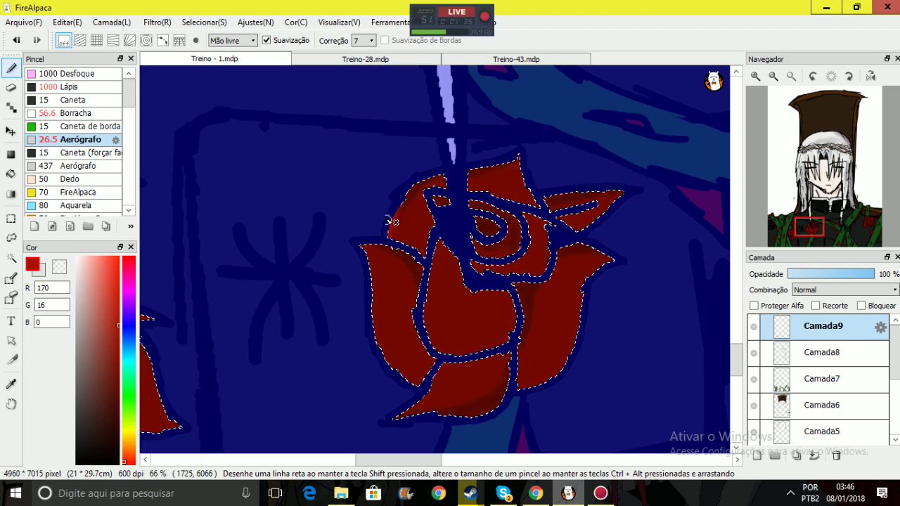
mouse_move(367, 263)
mouse_down()
mouse_move(379, 372)
mouse_move(383, 345)
mouse_move(398, 387)
mouse_move(426, 374)
mouse_up()
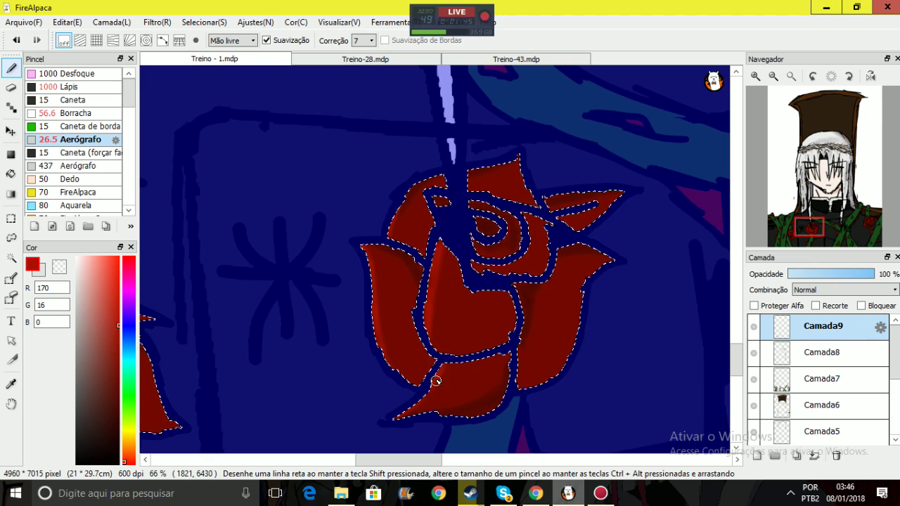
drag(809, 226, 869, 220)
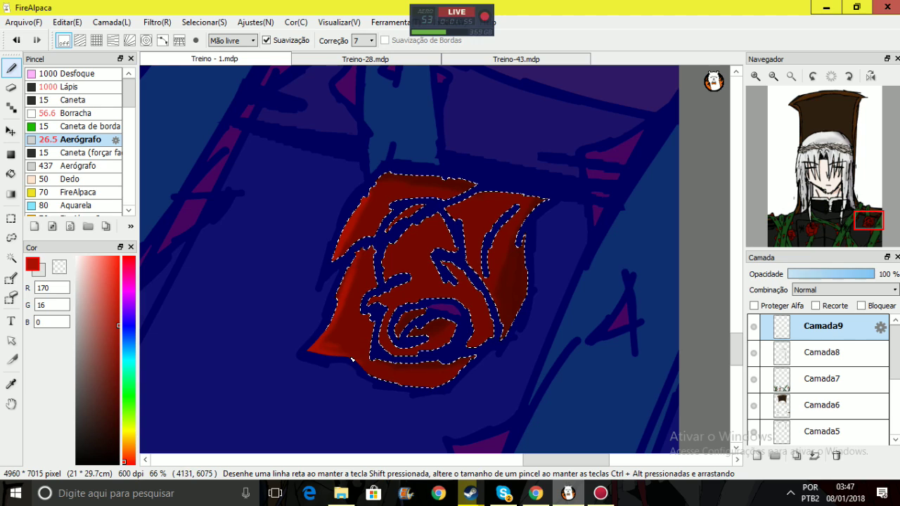
mouse_move(868, 220)
mouse_down()
mouse_move(851, 233)
mouse_move(862, 223)
mouse_up()
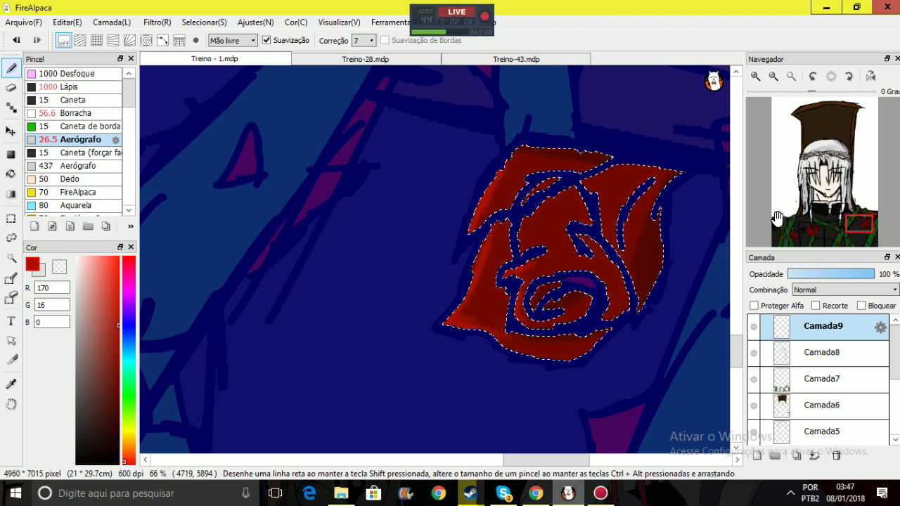
Clear the selection around the roses
mouse_move(859, 223)
mouse_down()
mouse_move(815, 211)
mouse_move(804, 234)
mouse_up()
click(791, 76)
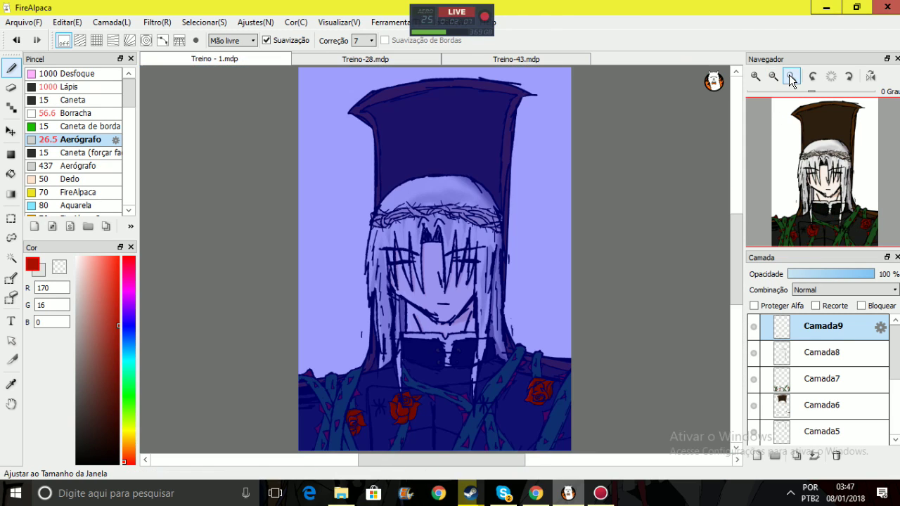
click(10, 218)
click(447, 247)
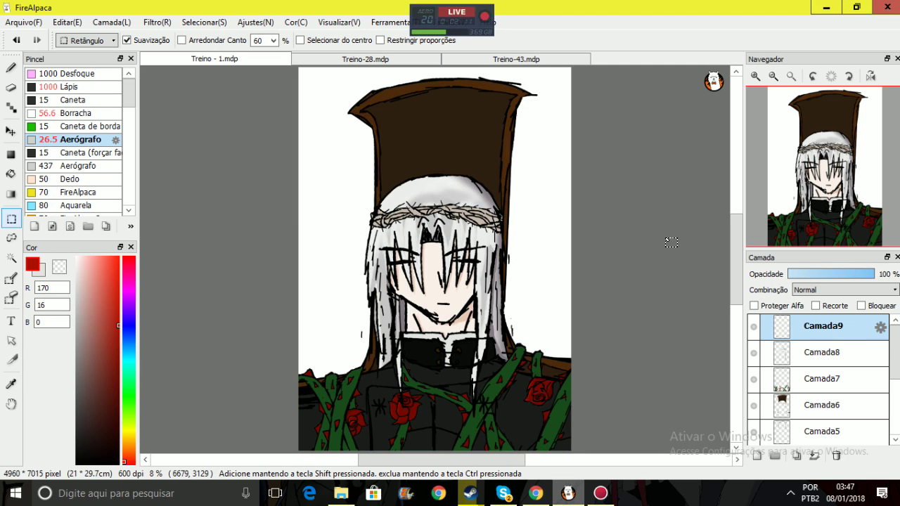
Select all the green areas of the left vines with the Magic Wand
scroll(801, 233, up, 4)
drag(805, 233, 791, 226)
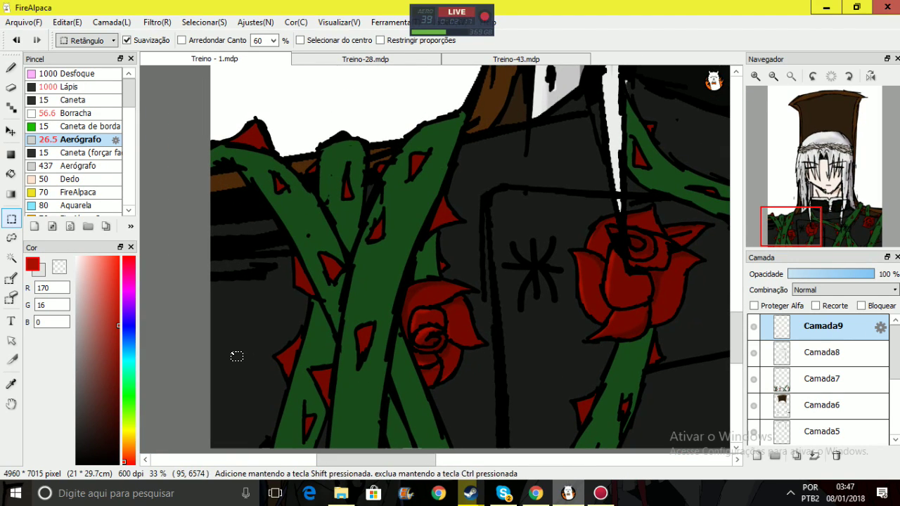
click(11, 258)
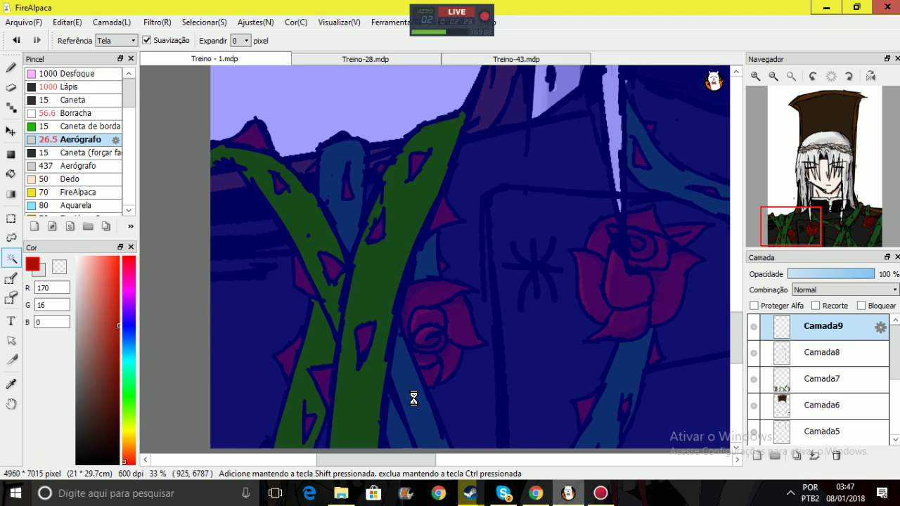
shift+click(424, 259)
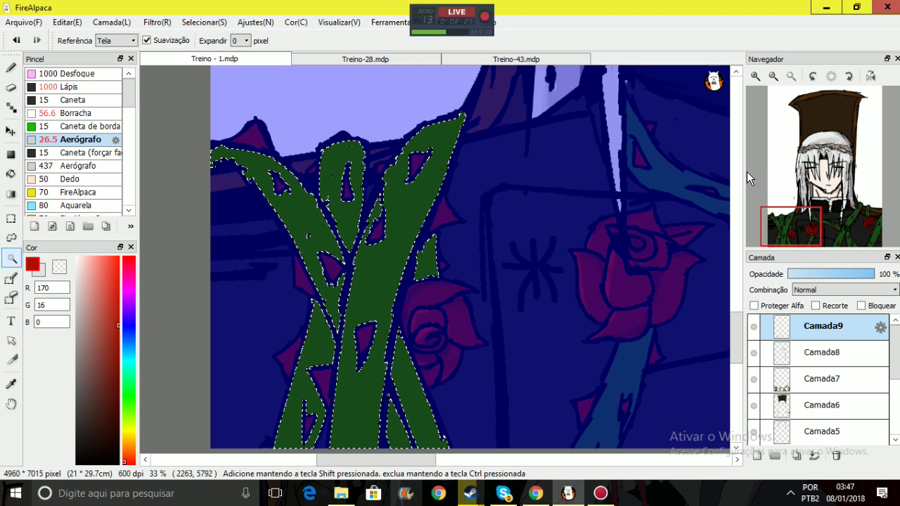
Add the green areas of the centre and right vines to the Magic Wand selection
drag(811, 225, 816, 231)
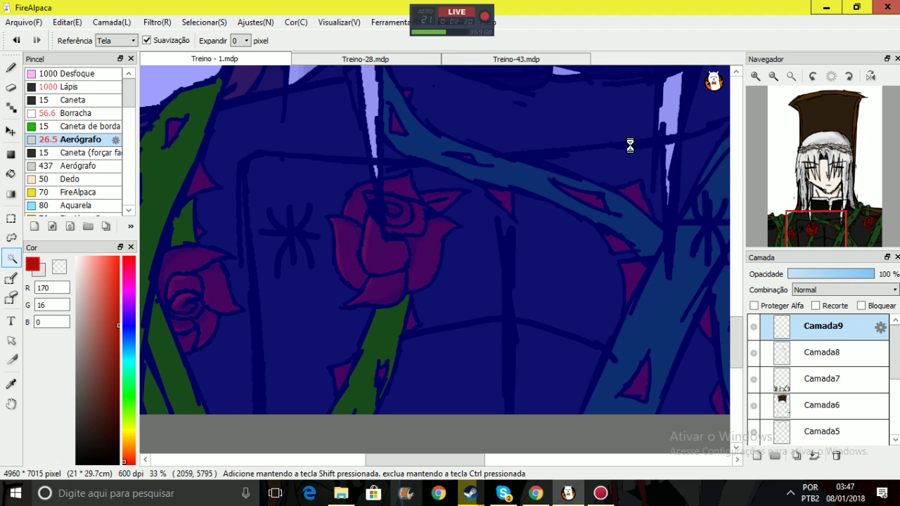
drag(816, 231, 848, 229)
shift+click(450, 174)
click(393, 221)
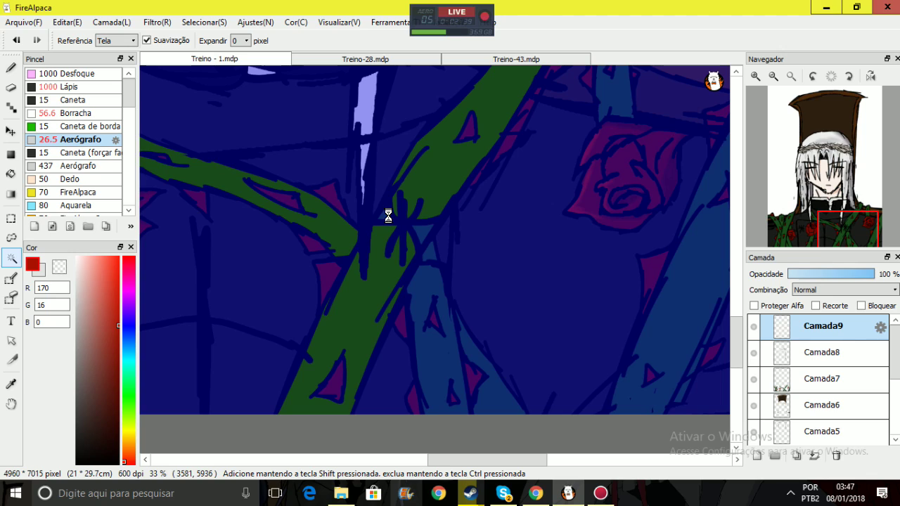
shift+click(435, 276)
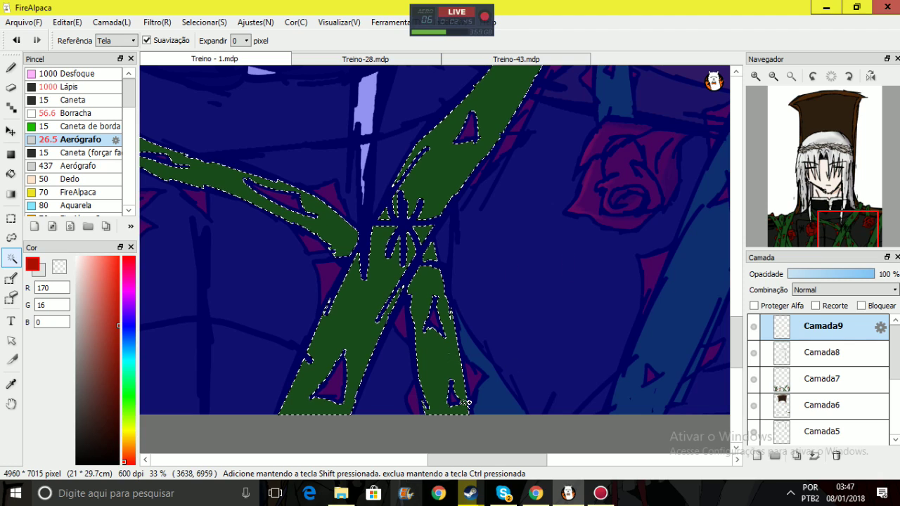
drag(855, 231, 870, 228)
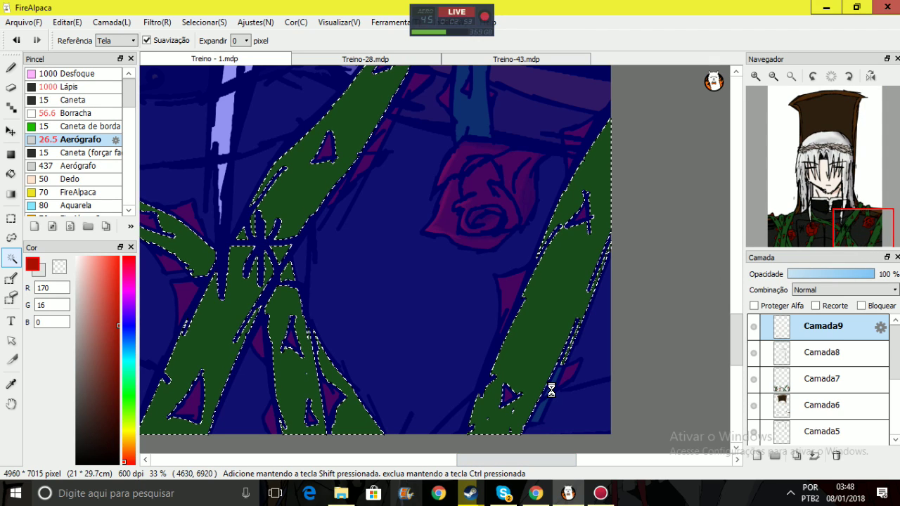
Airbrush dark green shadows (RGB 6, 46, 8) on the left vines' overlaps and on the stem and branch near the centre rose
mouse_move(863, 228)
mouse_down()
mouse_move(785, 217)
mouse_move(802, 230)
mouse_move(815, 211)
mouse_up()
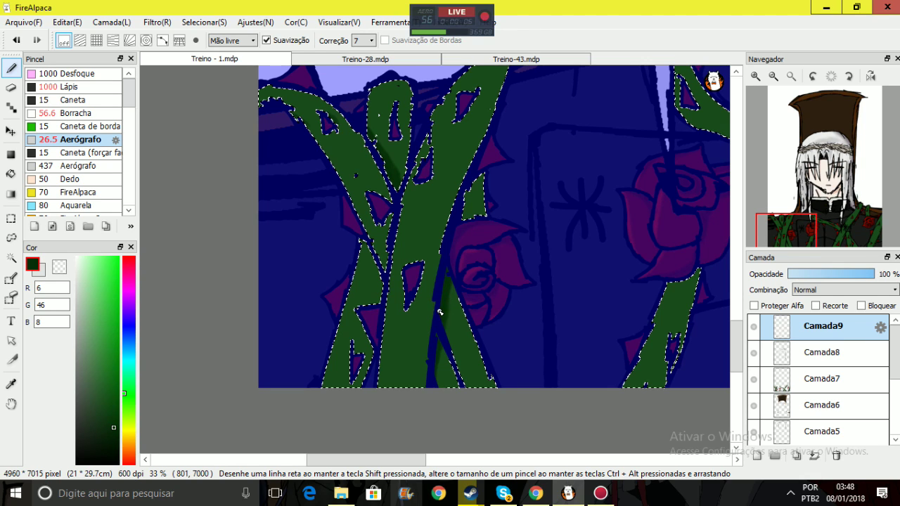
drag(785, 234, 814, 232)
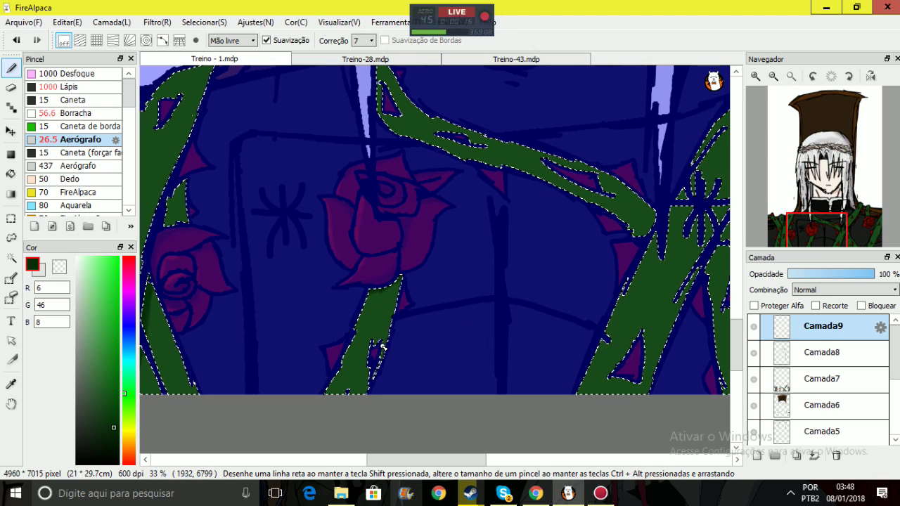
drag(817, 232, 779, 232)
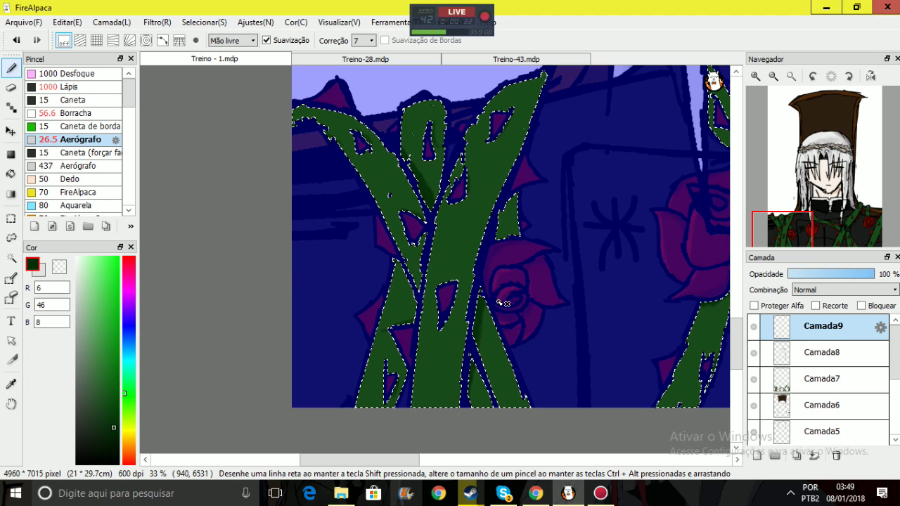
mouse_move(819, 227)
mouse_down()
mouse_move(830, 228)
mouse_move(820, 233)
mouse_up()
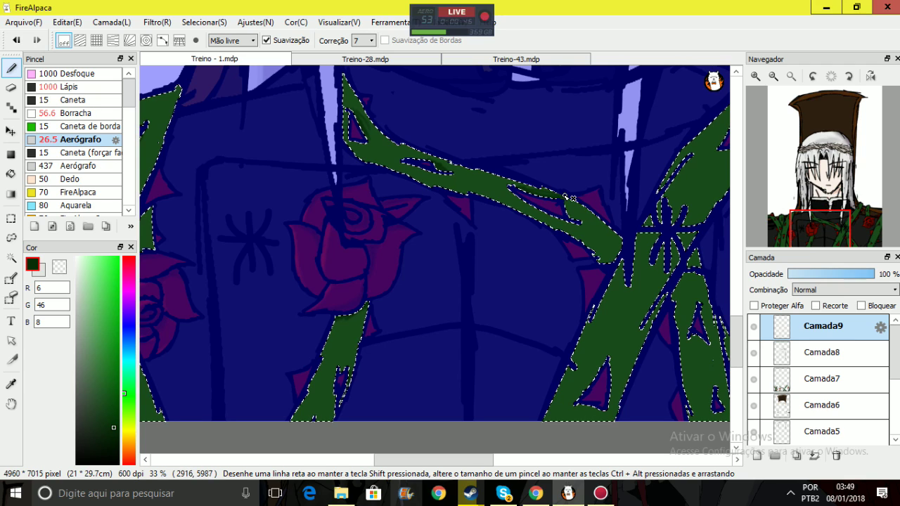
Airbrush dark green shadows around the thorns of the crossing vines between the centre and right roses
drag(819, 231, 836, 238)
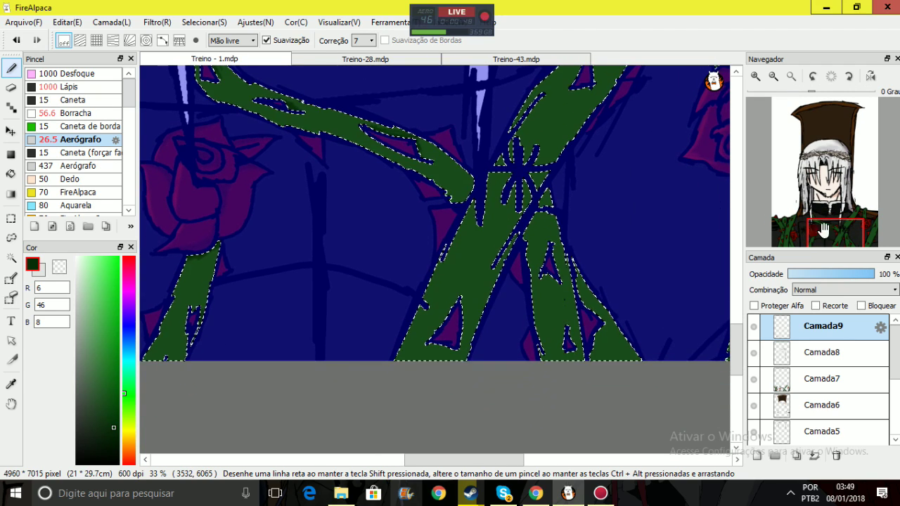
mouse_move(464, 301)
mouse_down()
mouse_move(459, 346)
mouse_move(446, 345)
mouse_move(452, 355)
mouse_up()
key(ctrl+d)
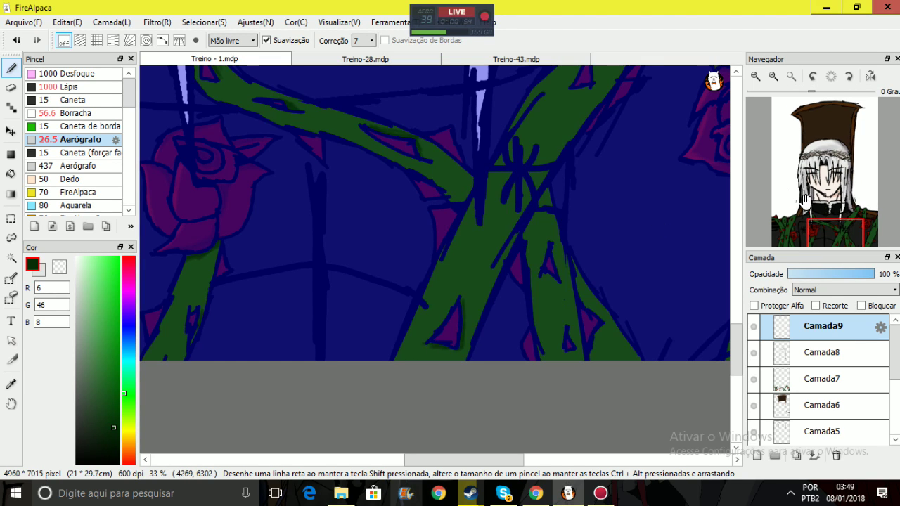
click(825, 229)
drag(825, 228, 844, 224)
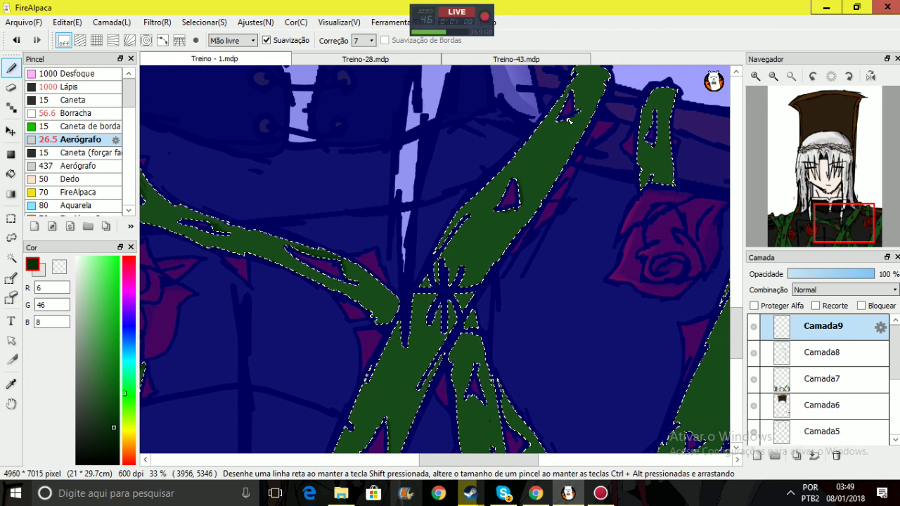
drag(850, 203, 857, 221)
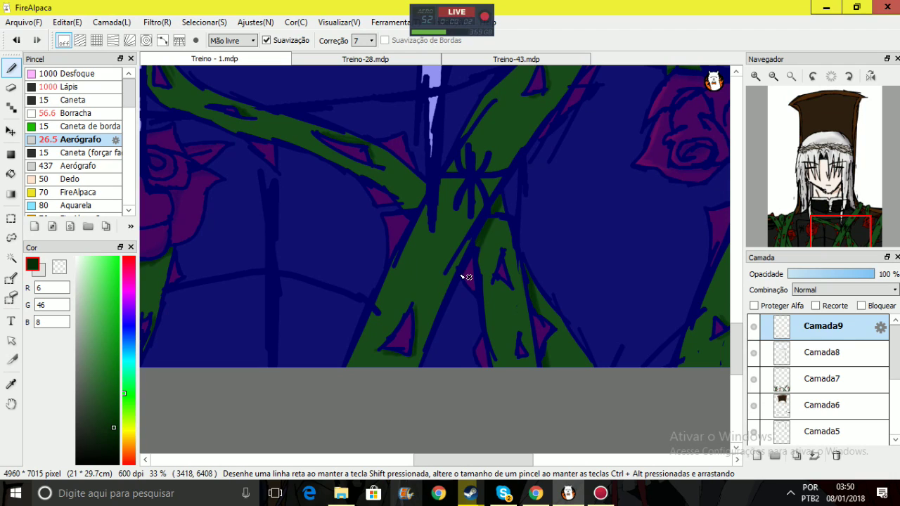
Airbrush dark green shadows on the vine below the collar, the piece above the left rose, and around the left vines' thorns
drag(846, 236, 805, 212)
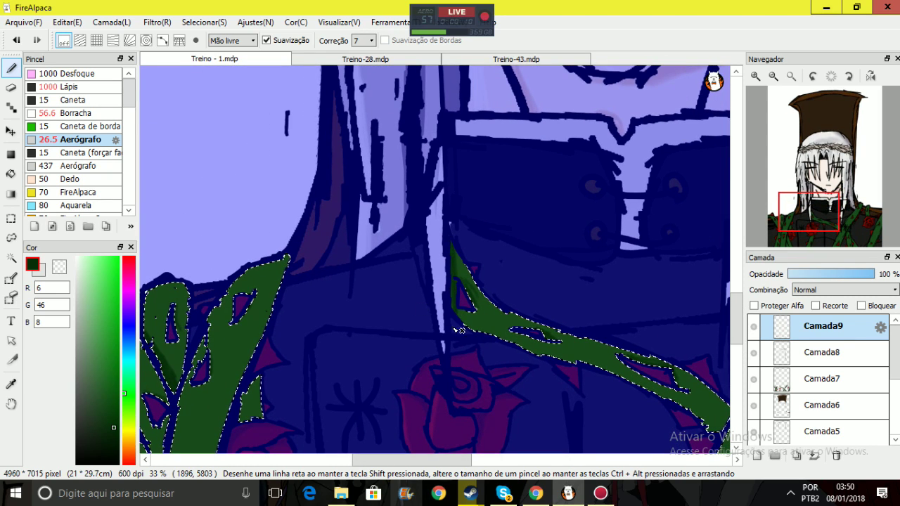
drag(808, 208, 786, 230)
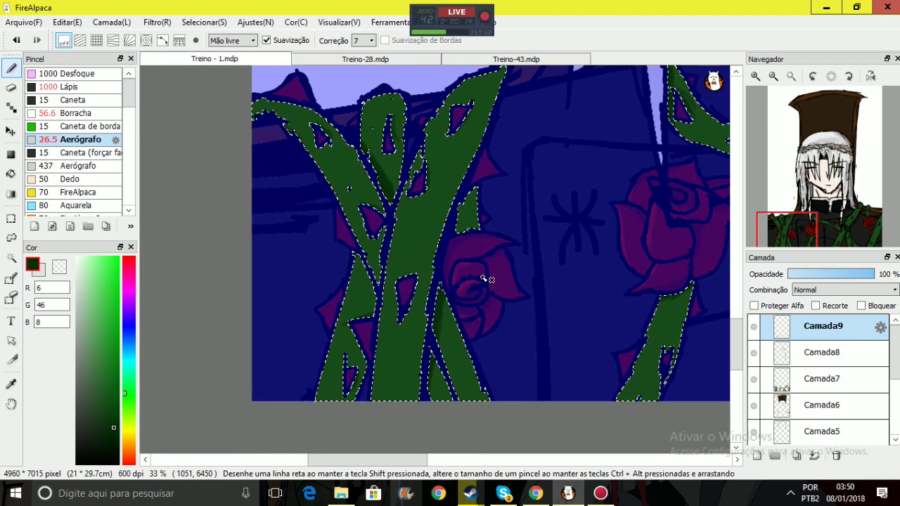
mouse_move(464, 223)
mouse_down()
mouse_move(466, 240)
mouse_move(470, 205)
mouse_up()
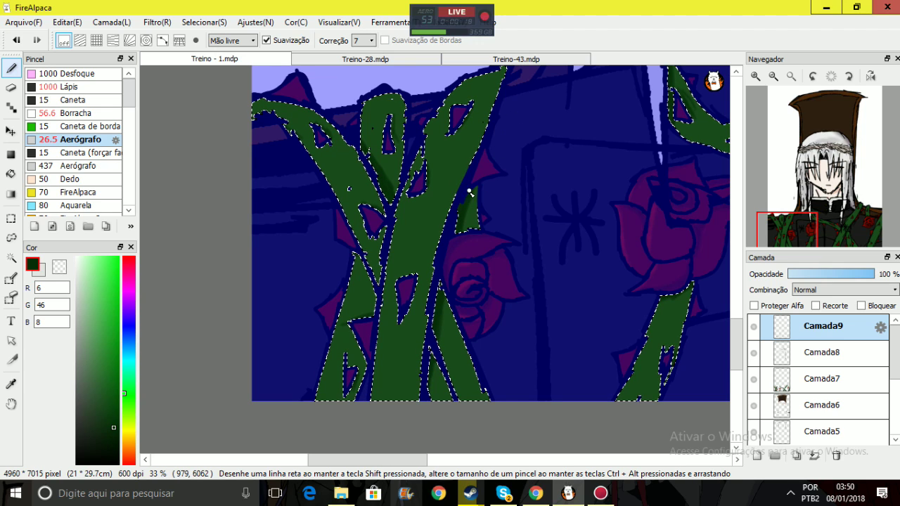
mouse_move(780, 181)
drag(774, 188, 775, 228)
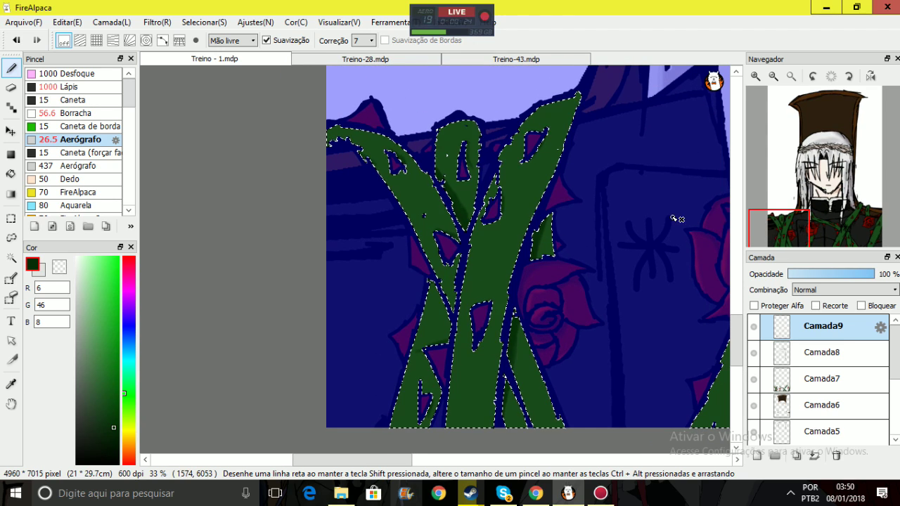
key(ctrl+d)
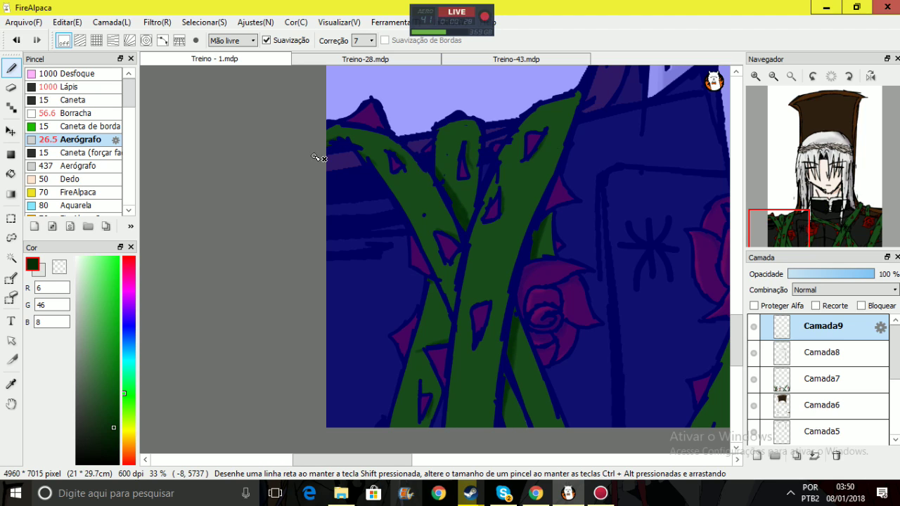
key(ctrl+z)
Add broad, soft dark green shading to the edges of the right and crossing vines with the Airbrush at size 233
mouse_move(777, 229)
mouse_down()
mouse_move(804, 220)
mouse_move(813, 204)
mouse_move(847, 222)
mouse_move(823, 208)
mouse_move(854, 216)
mouse_move(837, 221)
mouse_up()
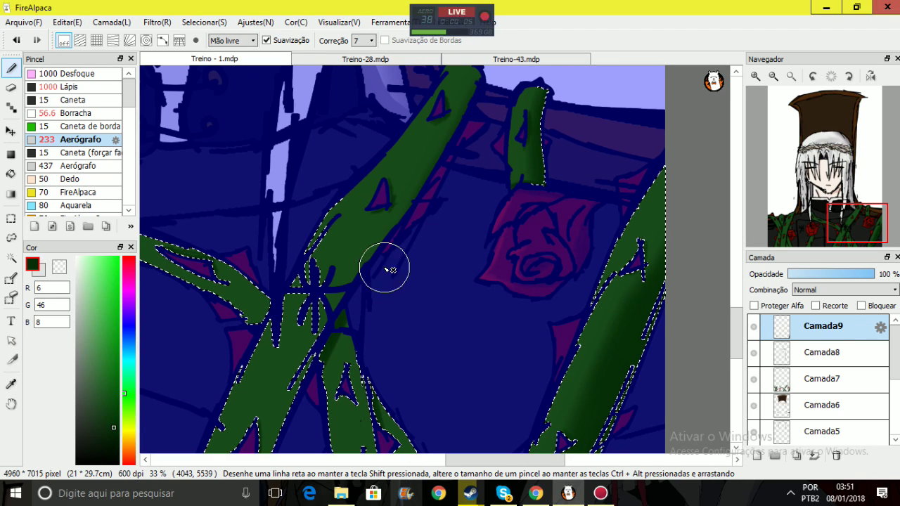
mouse_move(848, 226)
mouse_down()
mouse_move(838, 242)
mouse_move(854, 215)
mouse_move(841, 208)
mouse_up()
key(ctrl+d)
mouse_move(499, 346)
mouse_down()
mouse_move(476, 376)
mouse_move(504, 321)
mouse_move(494, 320)
mouse_up()
Add broad, soft dark green shading along the left group of vines with the size 233 Airbrush
drag(809, 229, 790, 234)
mouse_move(400, 339)
mouse_down()
mouse_move(367, 385)
mouse_move(381, 340)
mouse_move(380, 382)
mouse_move(426, 164)
mouse_move(406, 230)
mouse_move(415, 196)
mouse_up()
drag(792, 235, 781, 231)
drag(315, 90, 410, 158)
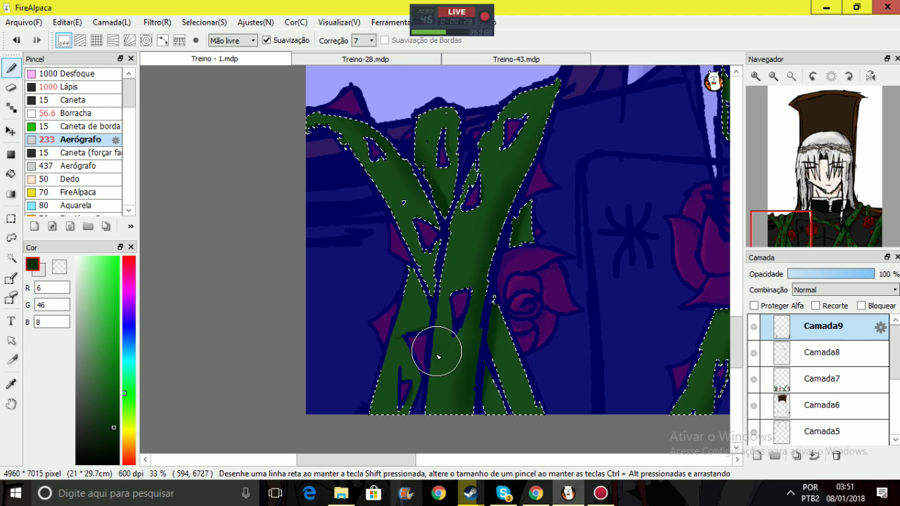
Softly shade the centre branch and the stem below the centre rose with the large dark green Airbrush
drag(815, 232, 815, 222)
mouse_move(414, 212)
mouse_down()
mouse_move(384, 115)
mouse_move(470, 206)
mouse_up()
mouse_move(844, 219)
mouse_down()
mouse_move(838, 204)
mouse_move(820, 206)
mouse_move(808, 234)
mouse_up()
click(431, 302)
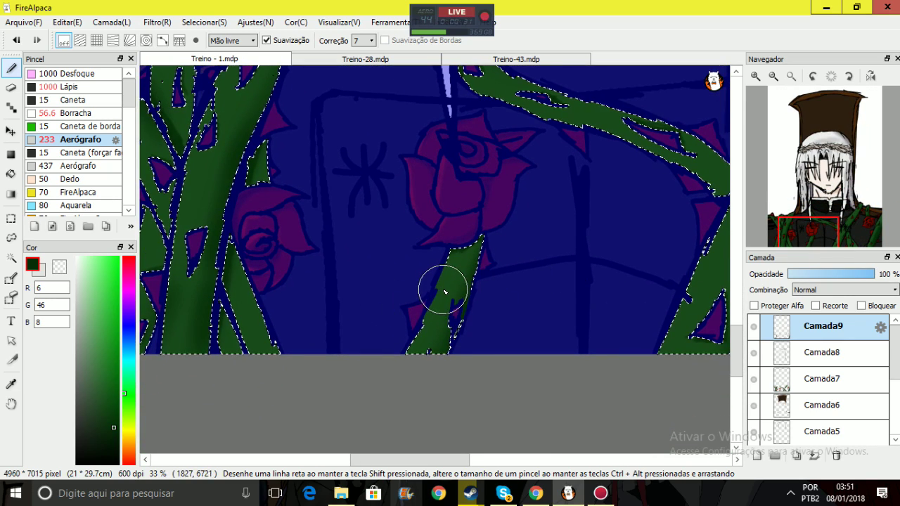
Clear the selection around the vines
click(792, 76)
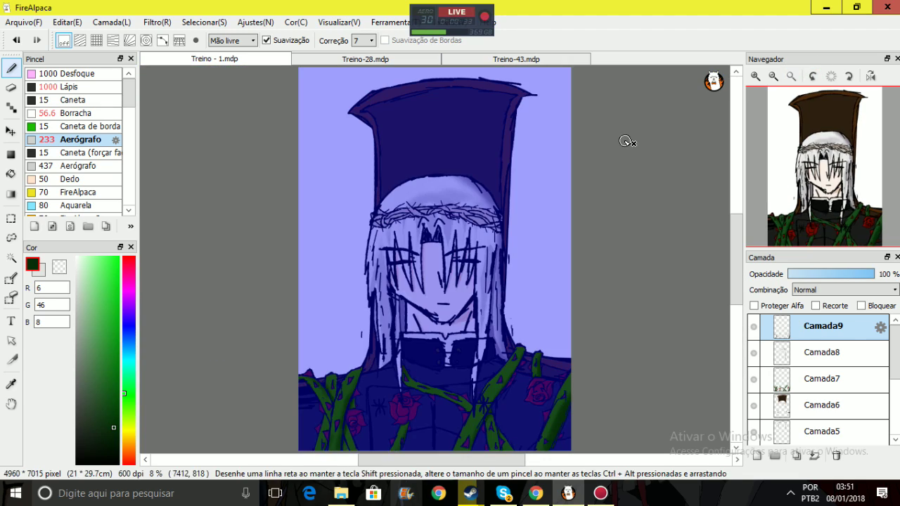
click(6, 218)
click(188, 222)
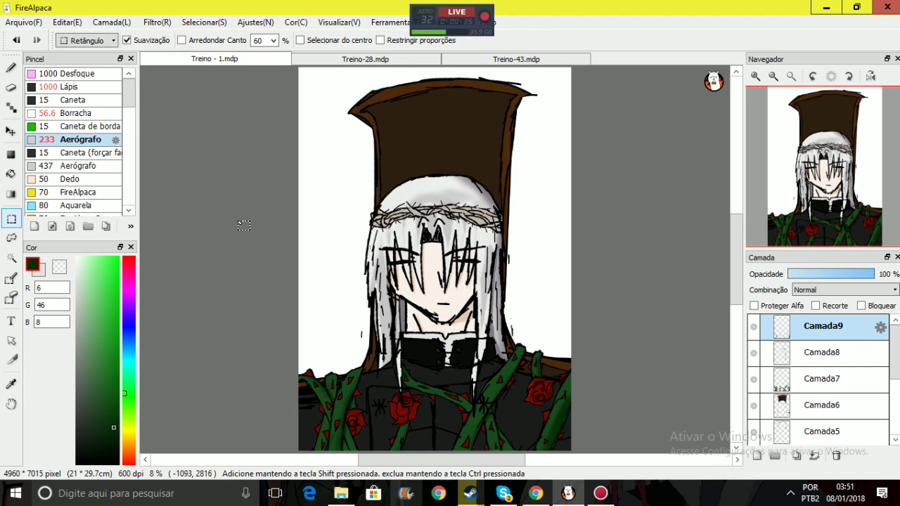
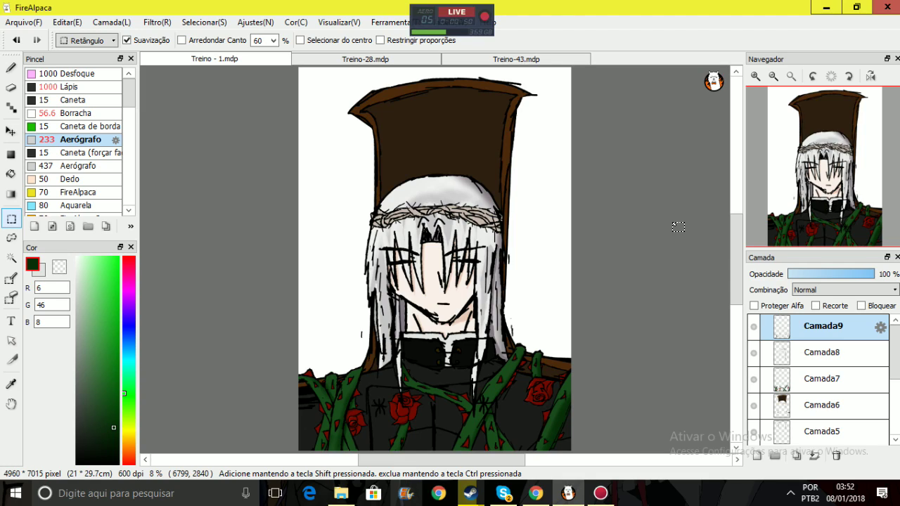
Check the live stream's current playback on the YouTube live dashboard in Chrome, and return to the FireAlpaca portrait
click(755, 76)
drag(803, 166, 821, 180)
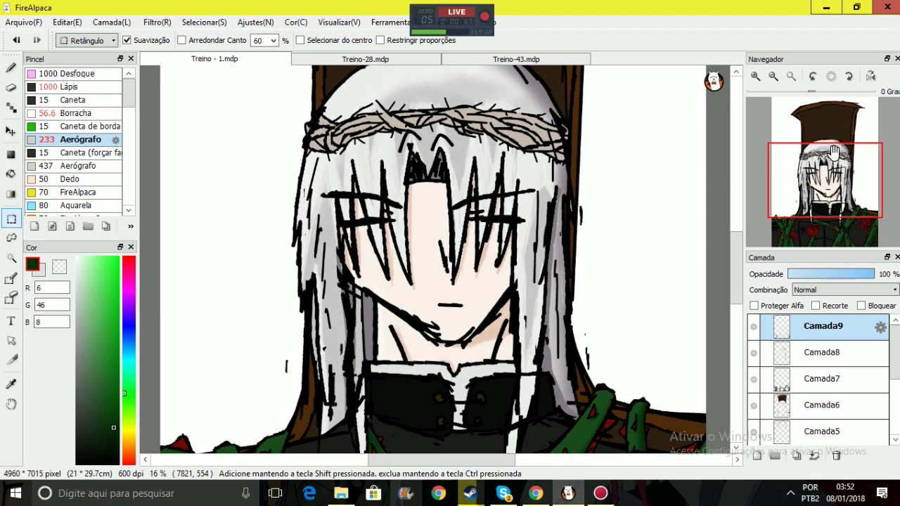
mouse_move(831, 177)
mouse_down()
mouse_move(810, 189)
mouse_move(818, 228)
mouse_up()
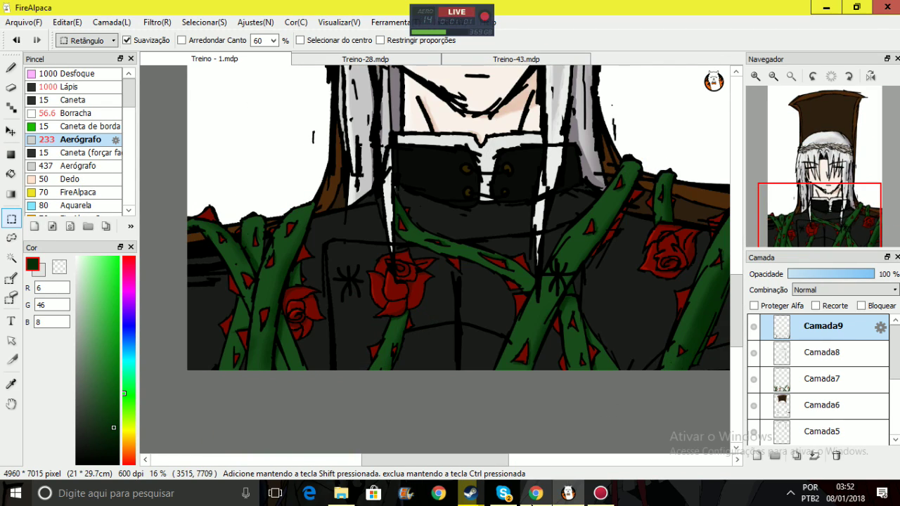
click(536, 493)
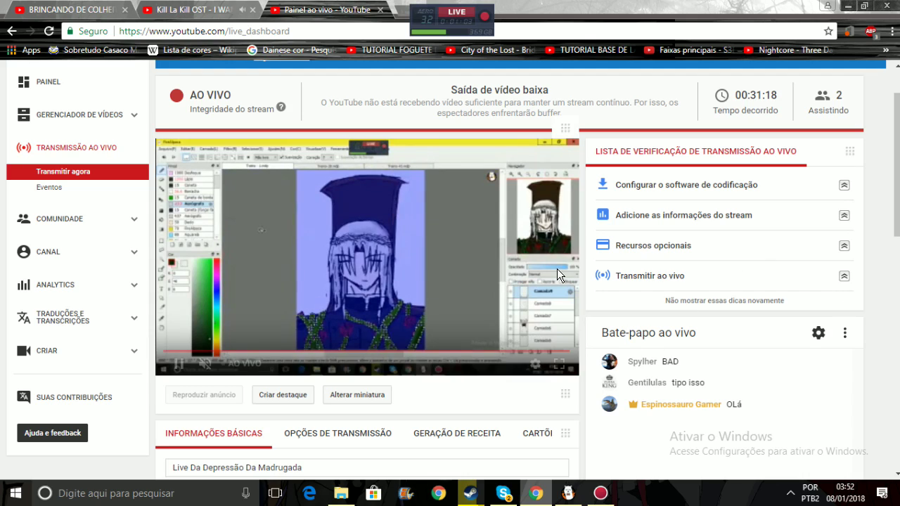
click(572, 350)
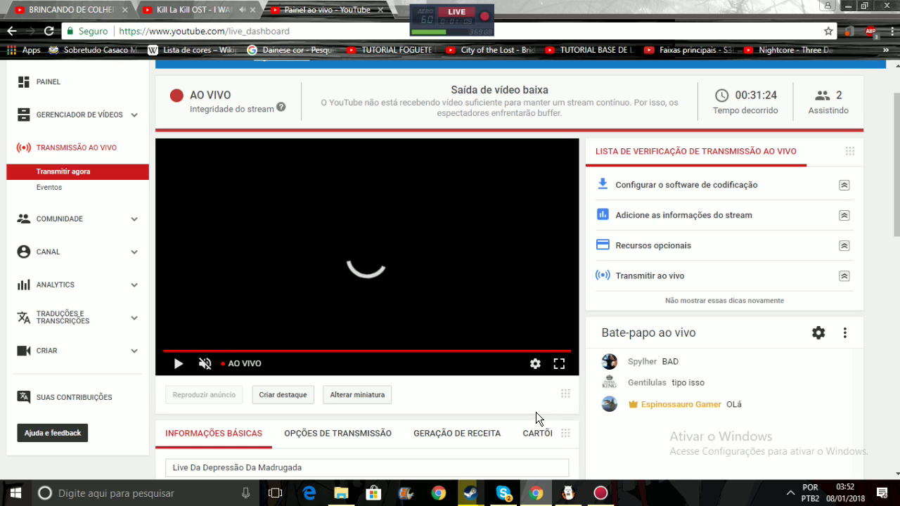
click(568, 493)
mouse_move(819, 211)
mouse_down()
mouse_move(847, 197)
mouse_move(829, 172)
mouse_move(812, 204)
mouse_move(820, 215)
mouse_up()
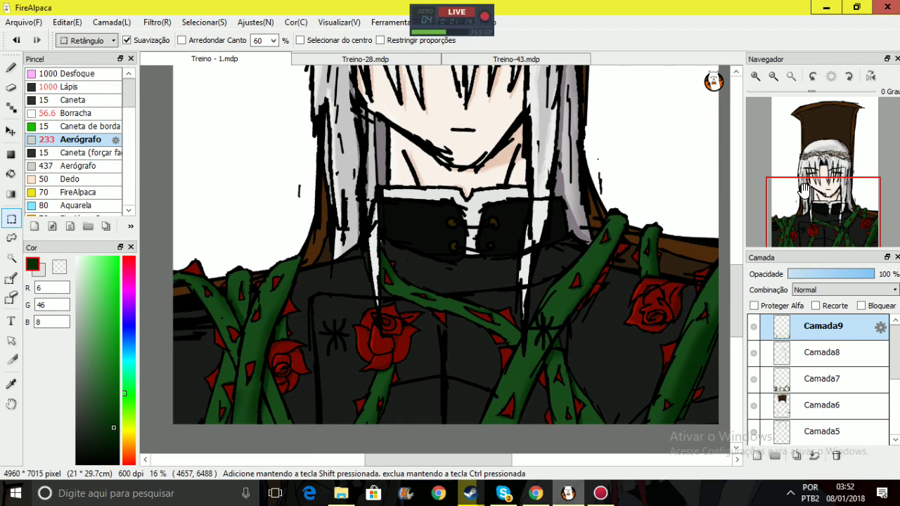
mouse_move(826, 209)
mouse_down()
mouse_move(829, 220)
mouse_move(821, 222)
mouse_up()
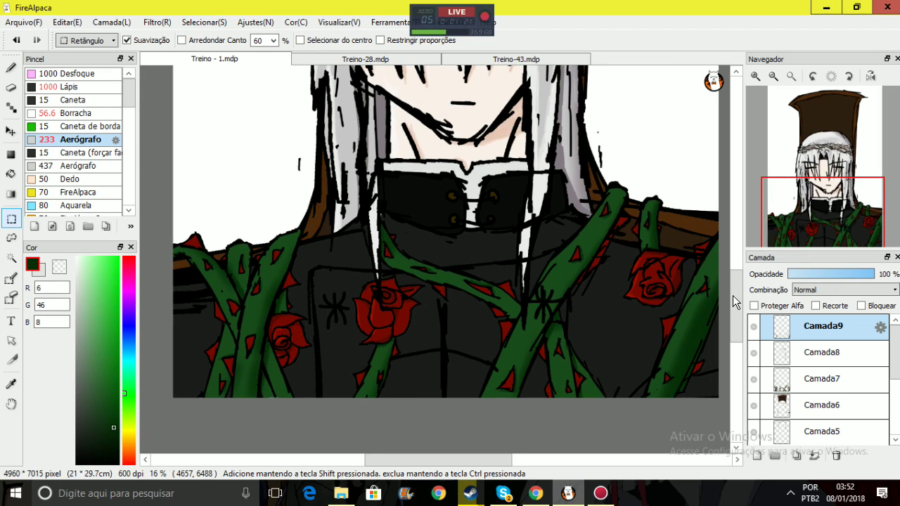
Switch briefly to the main Steam window to check it
click(470, 493)
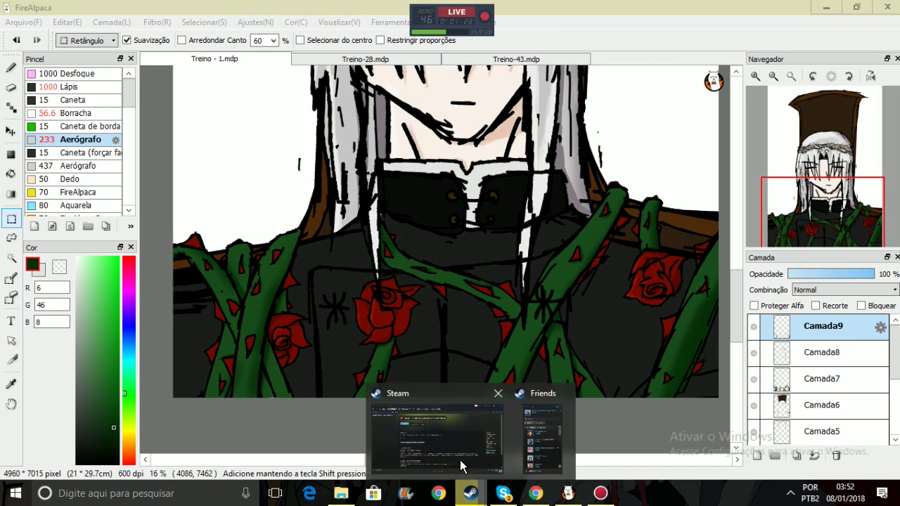
click(454, 430)
click(144, 49)
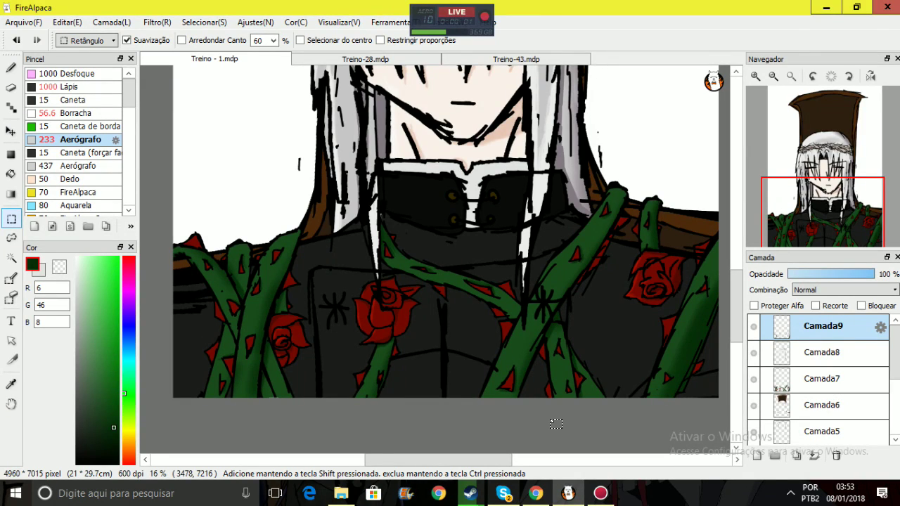
Sample the coat's colour, lighten it to grey RGB 48, 48, 48, and add a new layer above Camada9
mouse_move(819, 219)
mouse_down()
mouse_move(831, 205)
mouse_move(829, 177)
mouse_move(823, 209)
mouse_move(819, 202)
mouse_move(809, 212)
mouse_up()
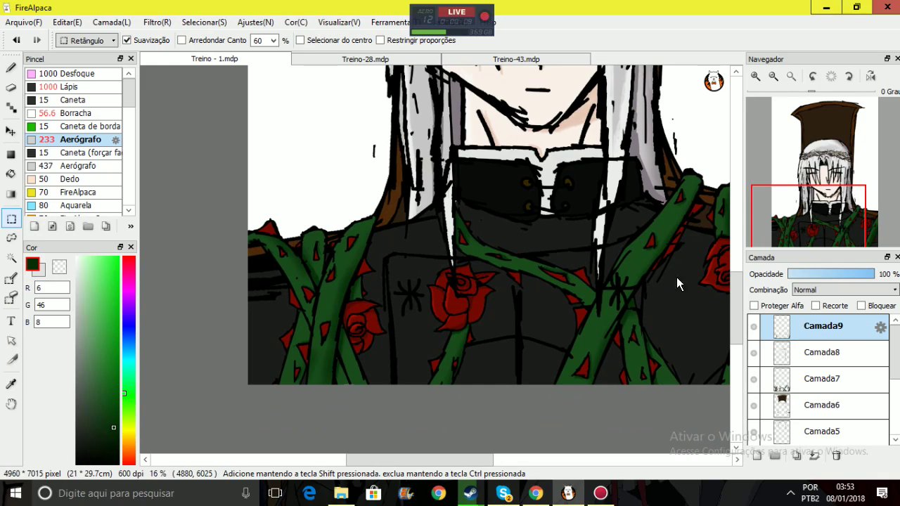
right_click(413, 334)
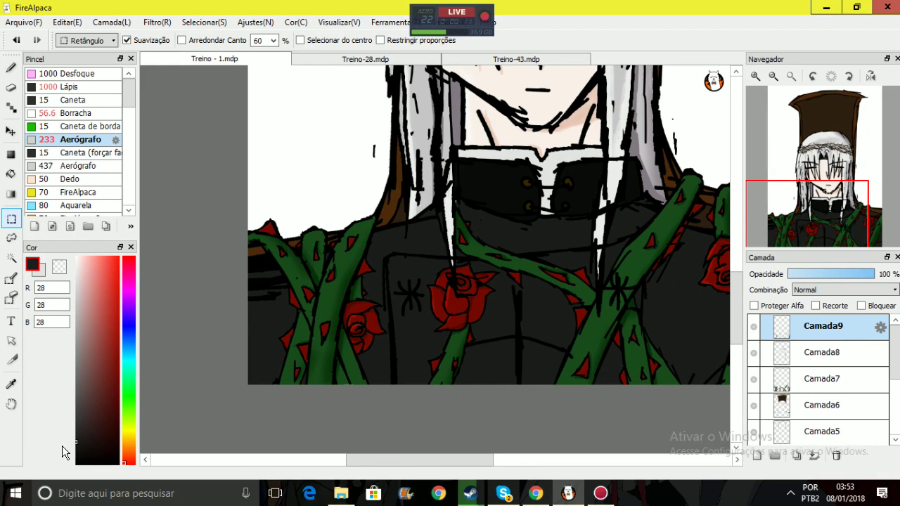
click(75, 426)
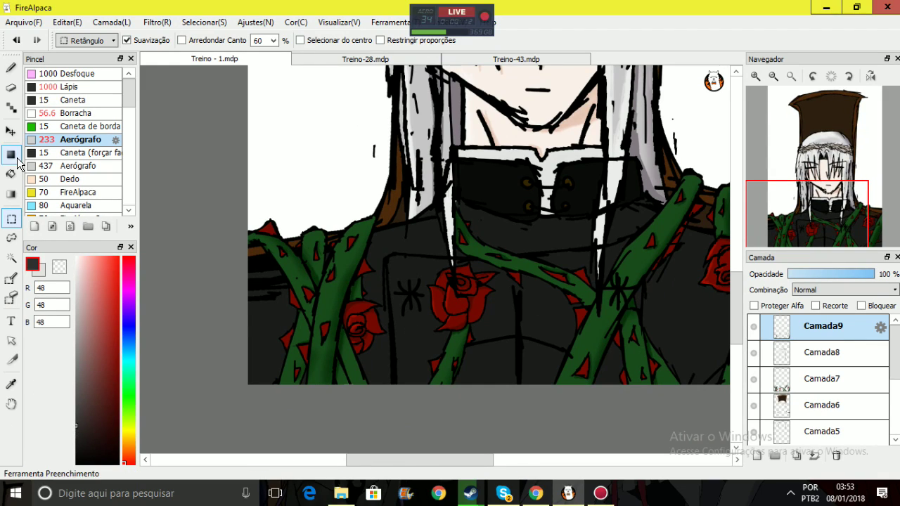
click(10, 68)
click(13, 260)
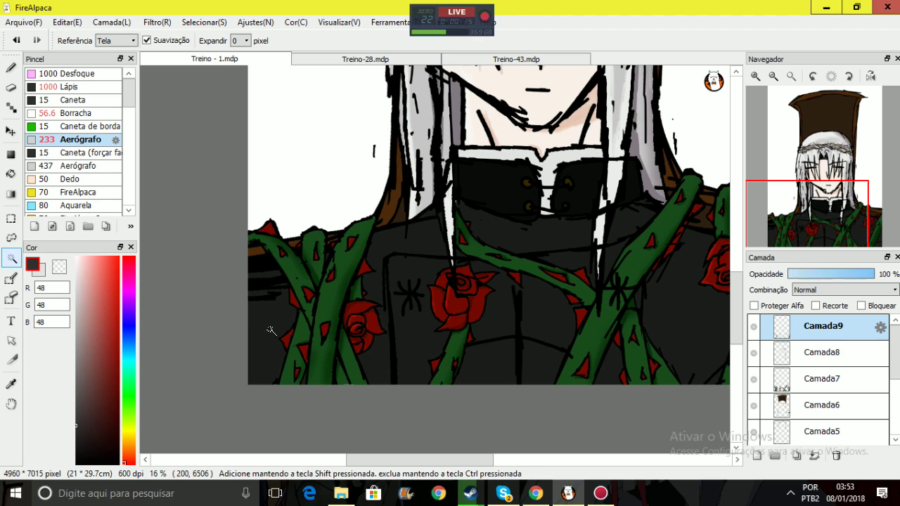
click(758, 456)
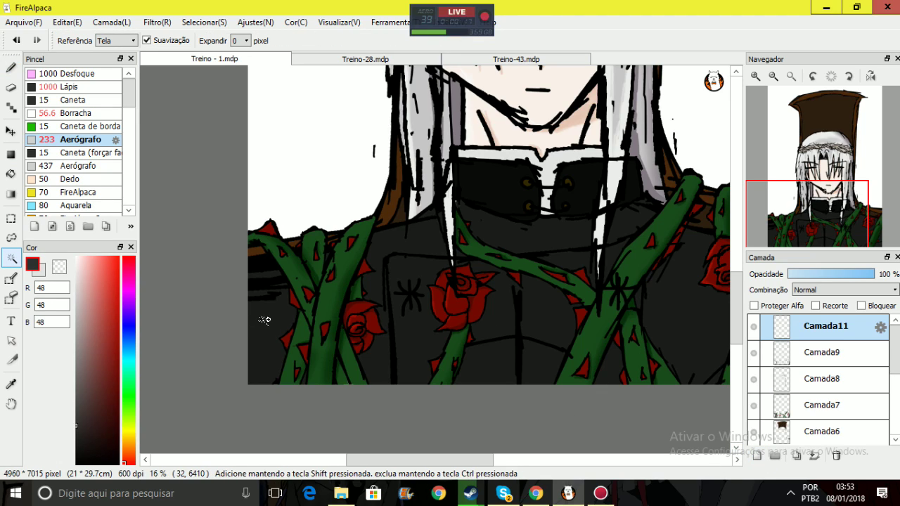
Select the black coat areas between the vines and roses, across the chest and both sides, with the Magic Wand
click(316, 348)
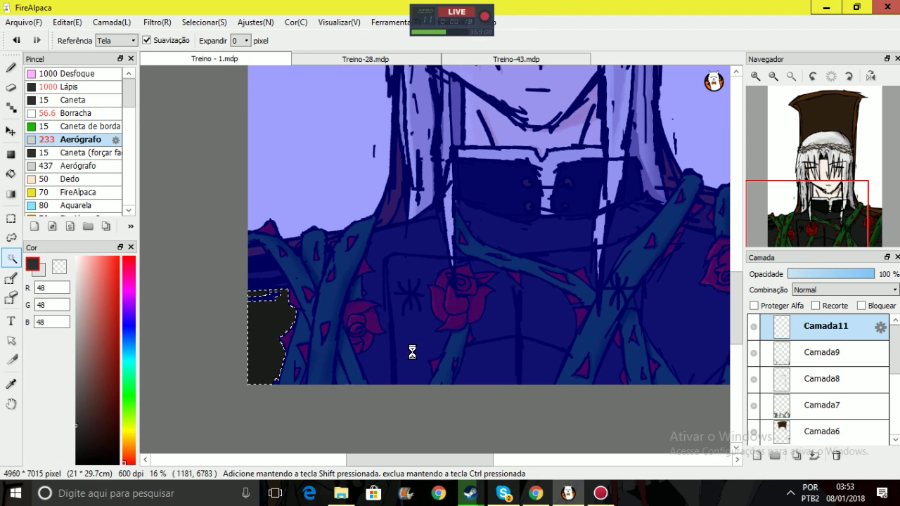
drag(839, 228, 867, 231)
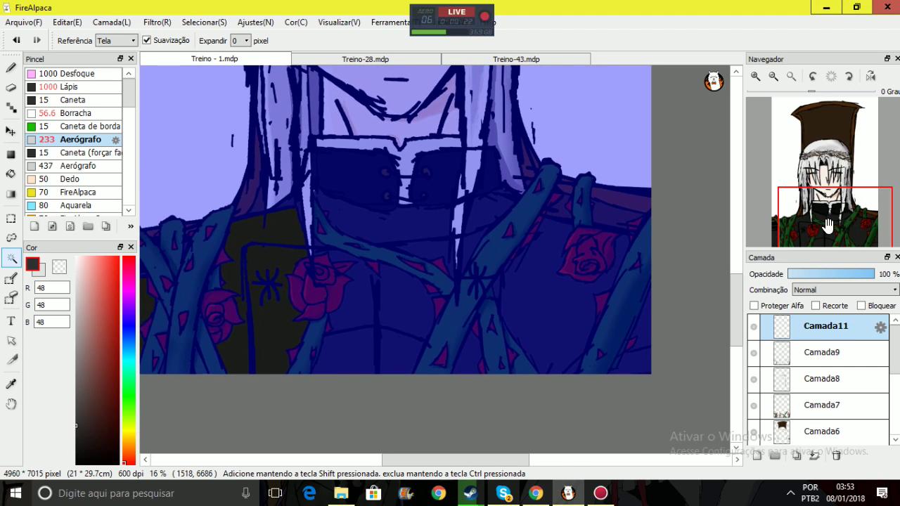
shift+click(289, 203)
shift+click(365, 216)
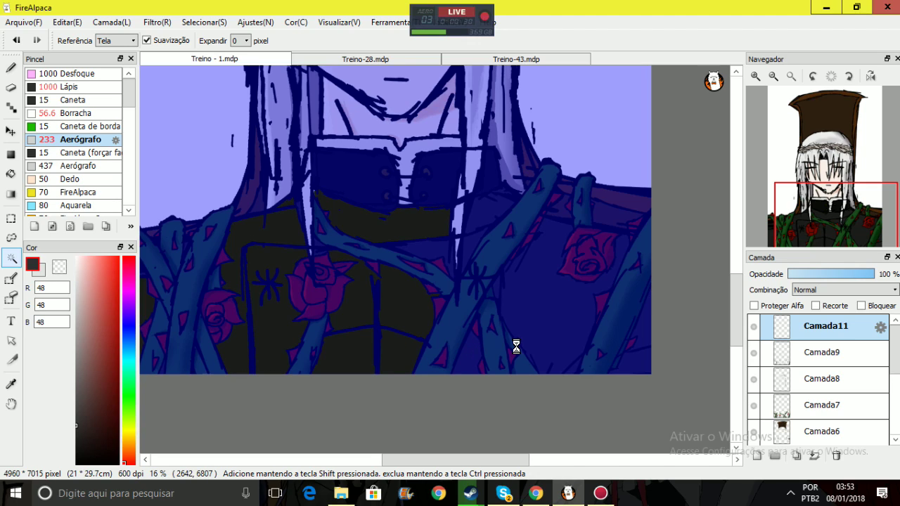
shift+click(493, 287)
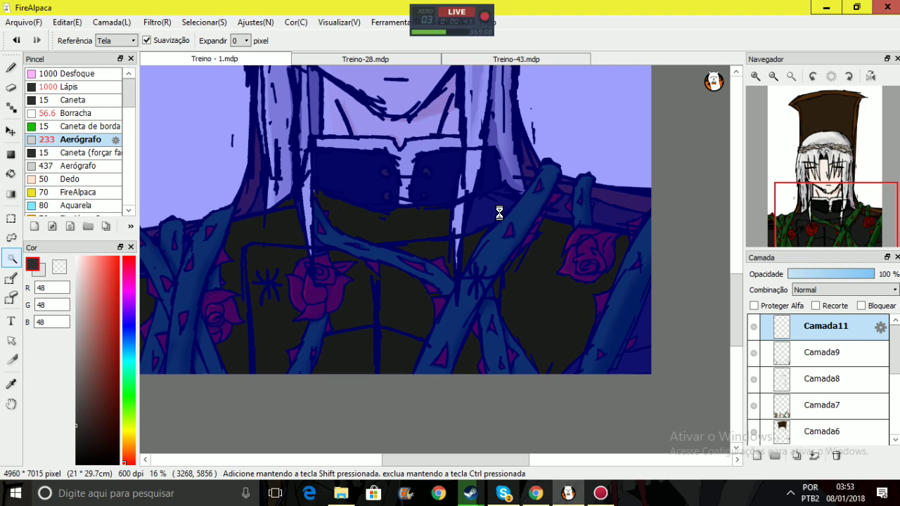
Prepare the Airbrush at size 132 with dark grey RGB 25, 25, 25 for shading the selected coat
drag(837, 196, 800, 229)
click(755, 76)
click(755, 76)
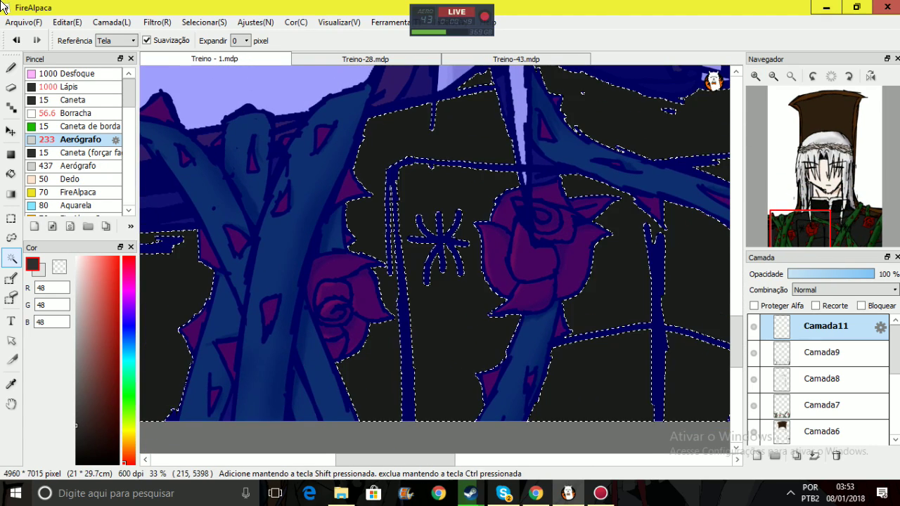
click(11, 68)
click(72, 441)
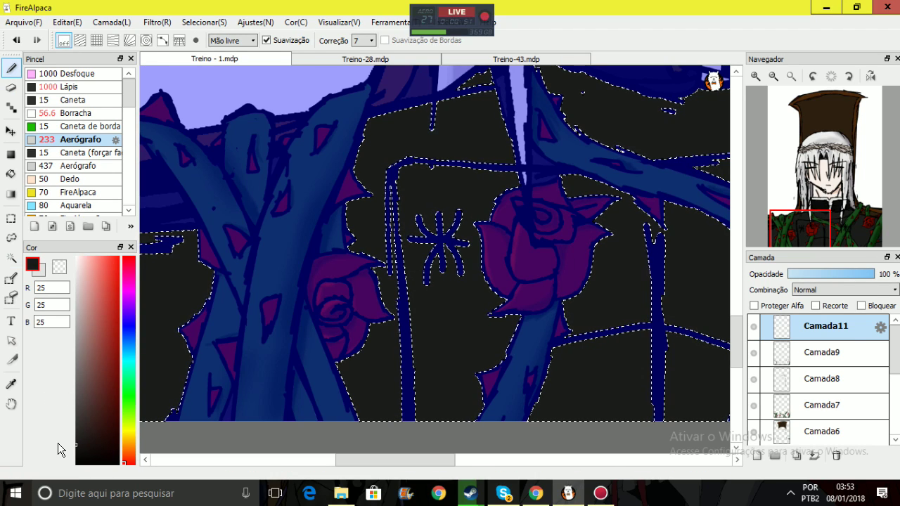
key(bracketleft)
key(bracketleft)
key(bracketleft)
key(bracketleft)
key(bracketleft)
key(bracketleft)
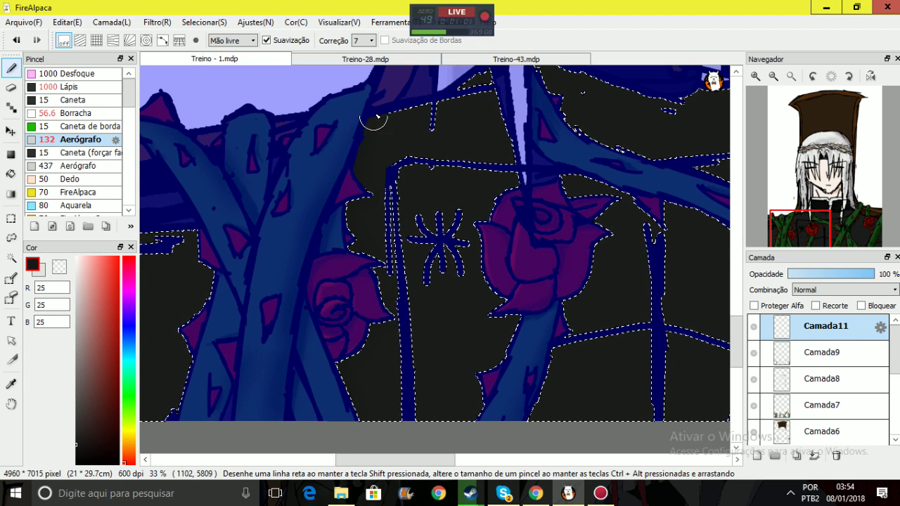
Softly shade the selected coat areas around the right rose and vines with the dark grey Airbrush
click(776, 227)
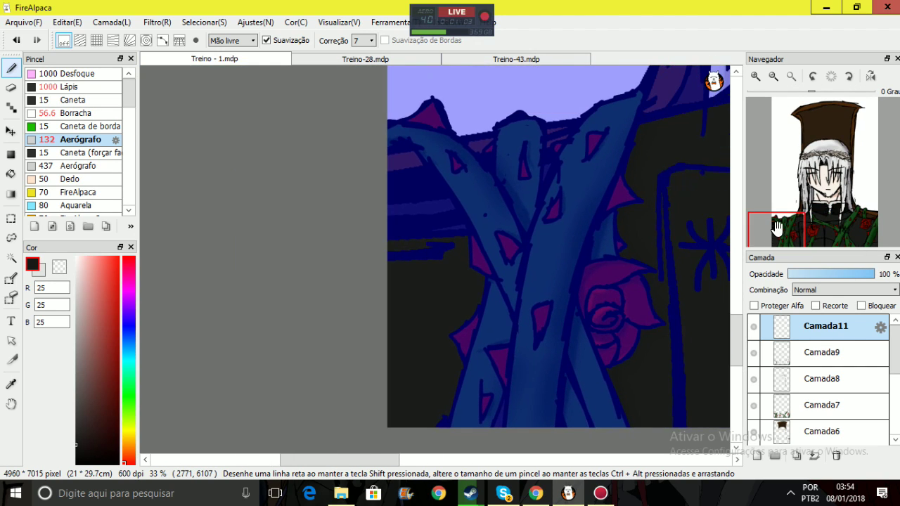
click(864, 227)
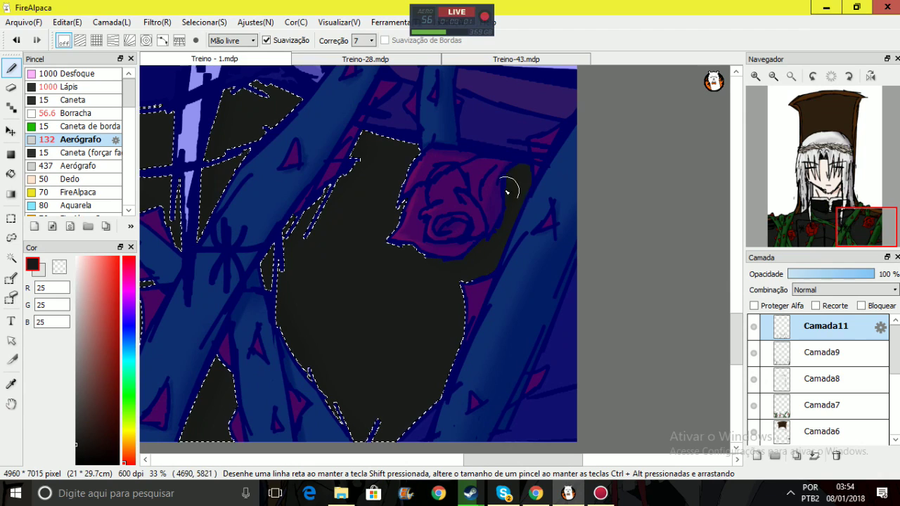
drag(538, 171, 521, 260)
scroll(724, 210, left, 5)
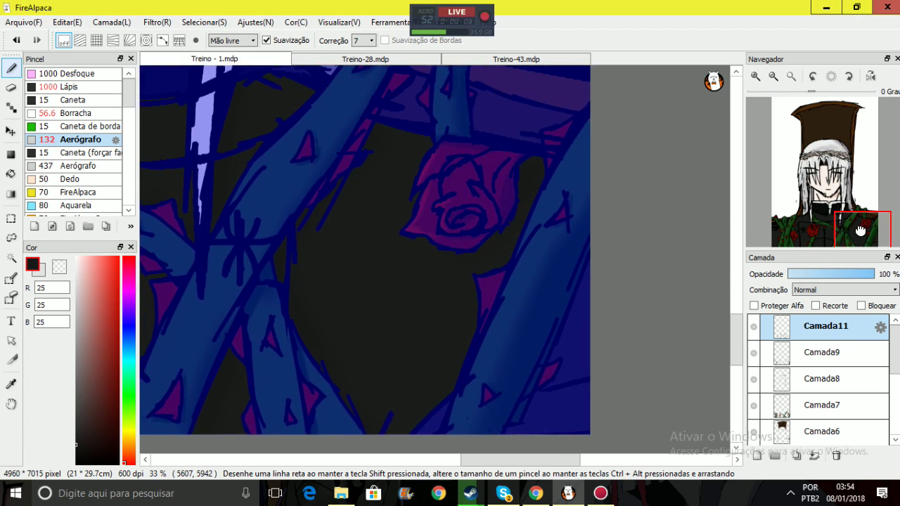
mouse_move(853, 226)
mouse_down()
mouse_move(853, 214)
mouse_move(843, 238)
mouse_move(817, 233)
mouse_up()
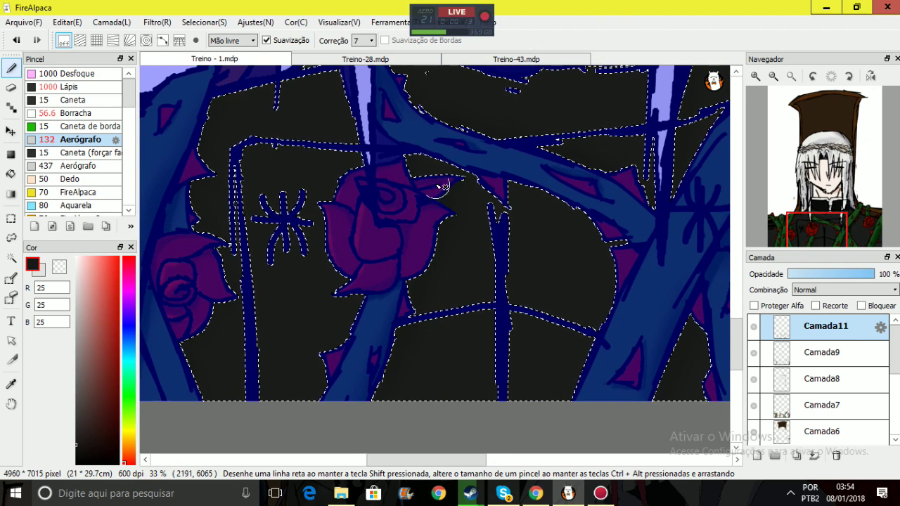
Undo the lighter grey stroke at the coat's left edge and airbrush it with grey RGB 42, 42, 42
drag(846, 222, 810, 228)
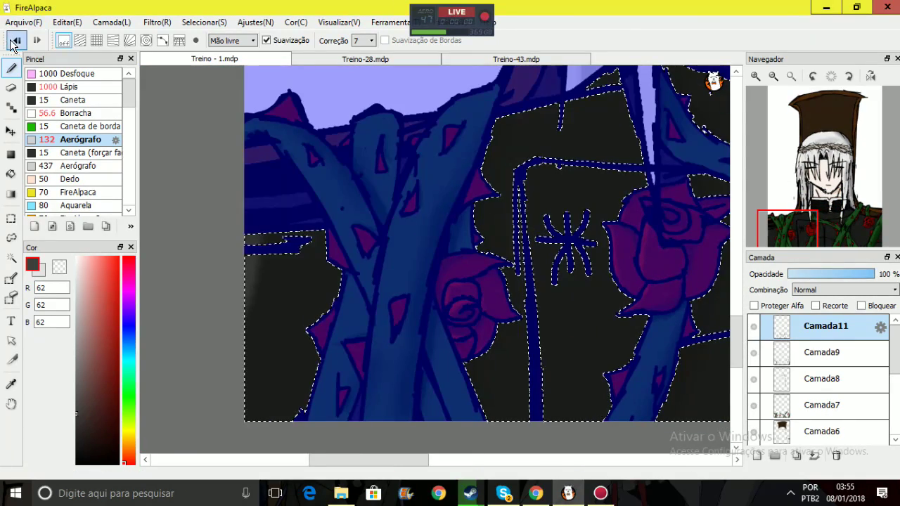
click(14, 41)
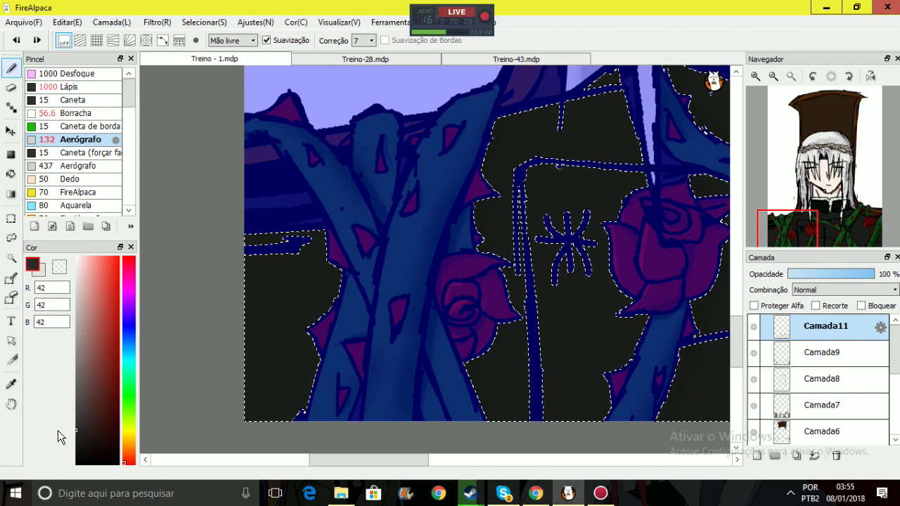
mouse_move(255, 311)
mouse_down()
mouse_move(229, 231)
mouse_move(243, 276)
mouse_move(253, 218)
mouse_move(244, 381)
mouse_move(239, 312)
mouse_up()
key(ctrl+d)
key(ctrl+d)
Airbrush soft RGB 42 grey highlights along the coat's upper edges below the collar and beside the right rose
drag(719, 143, 617, 273)
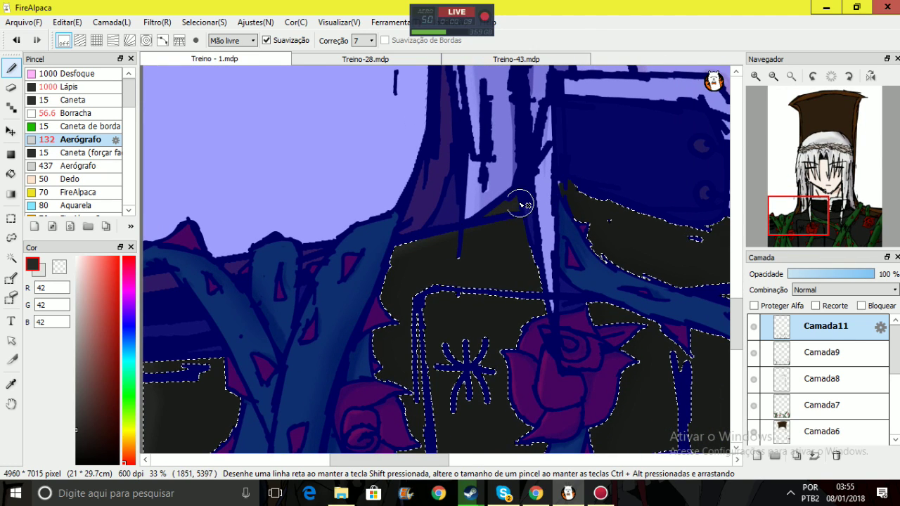
scroll(532, 204, right, 5)
scroll(492, 155, down, 2)
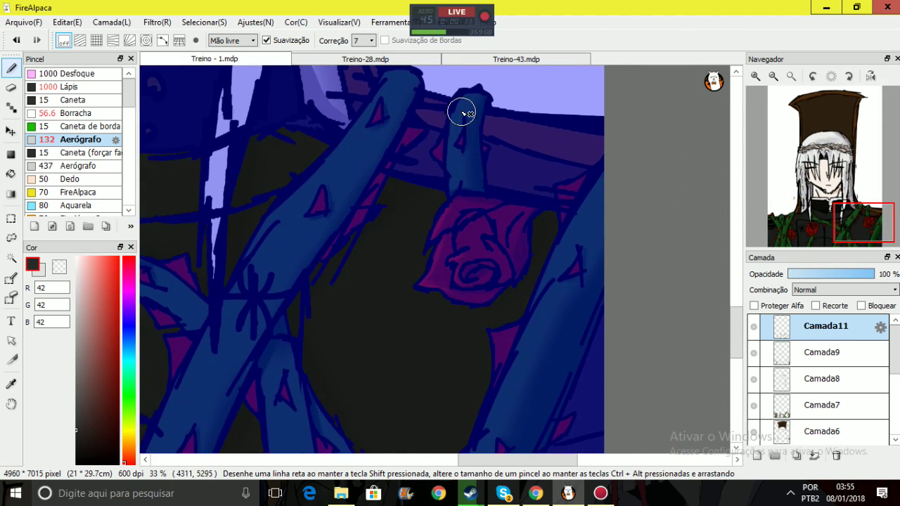
mouse_move(387, 177)
mouse_down()
mouse_move(476, 203)
mouse_move(489, 189)
mouse_move(574, 225)
mouse_up()
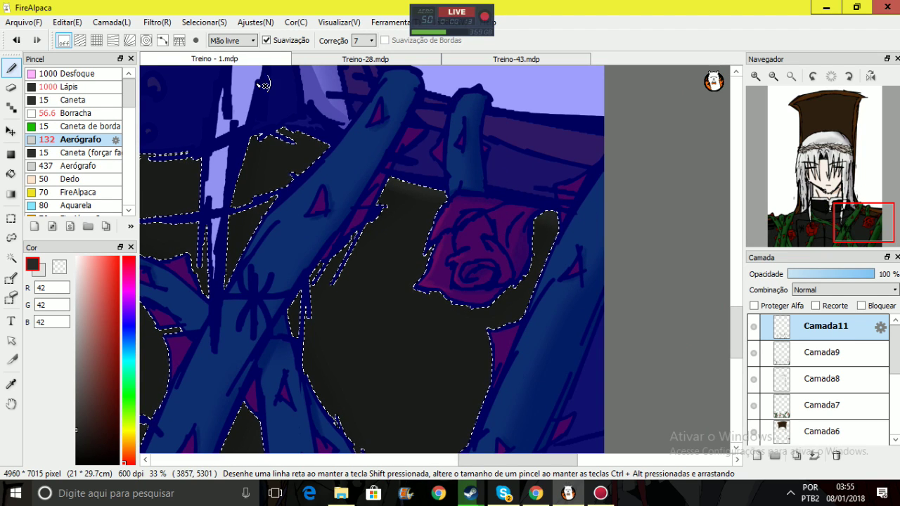
drag(862, 223, 804, 221)
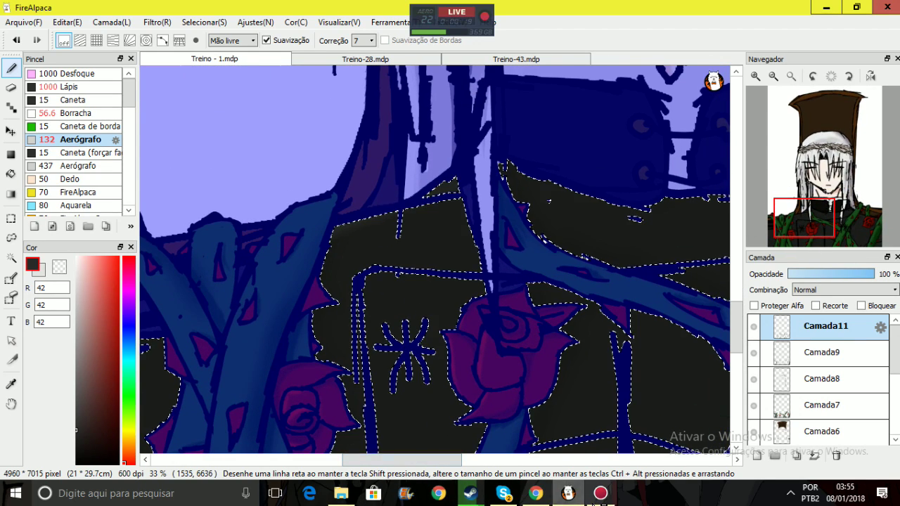
Open the audio recording settings in the Action! recorder
click(596, 496)
click(720, 98)
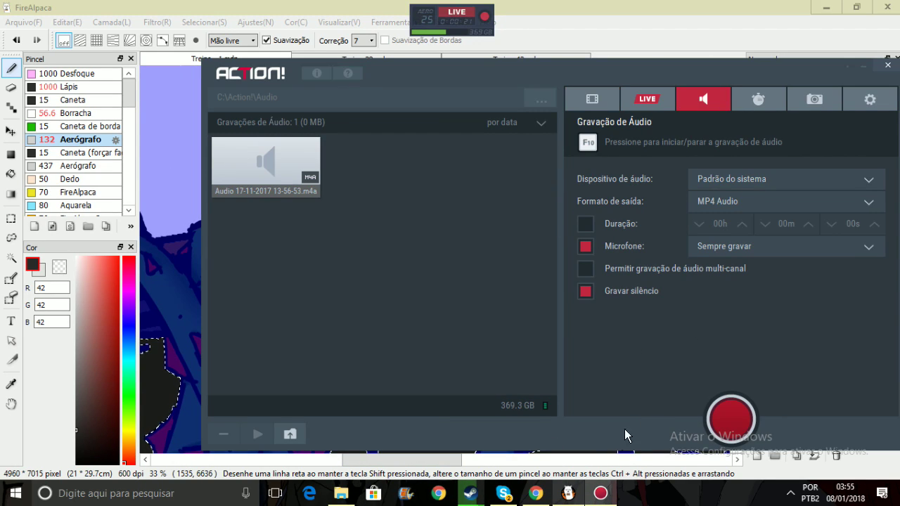
Open WhatsApp Web (web.whatsapp.com) in a new Chrome tab
click(536, 494)
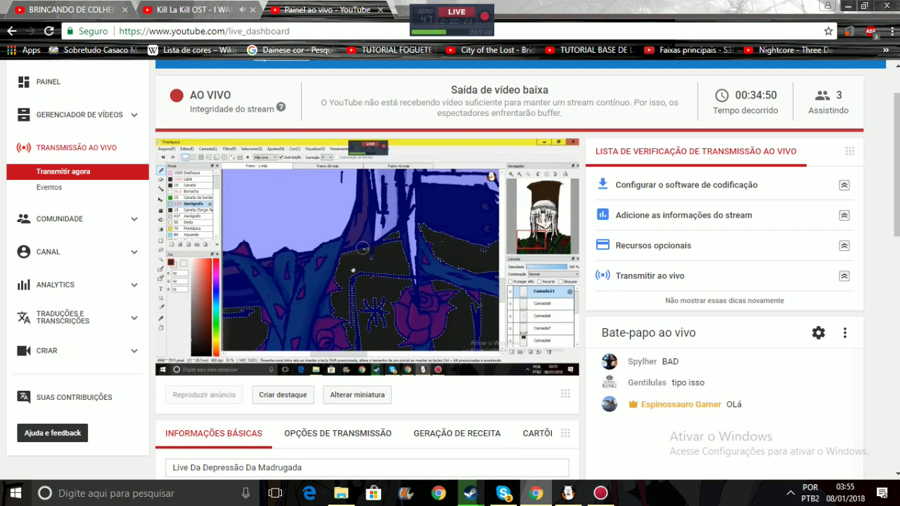
click(408, 8)
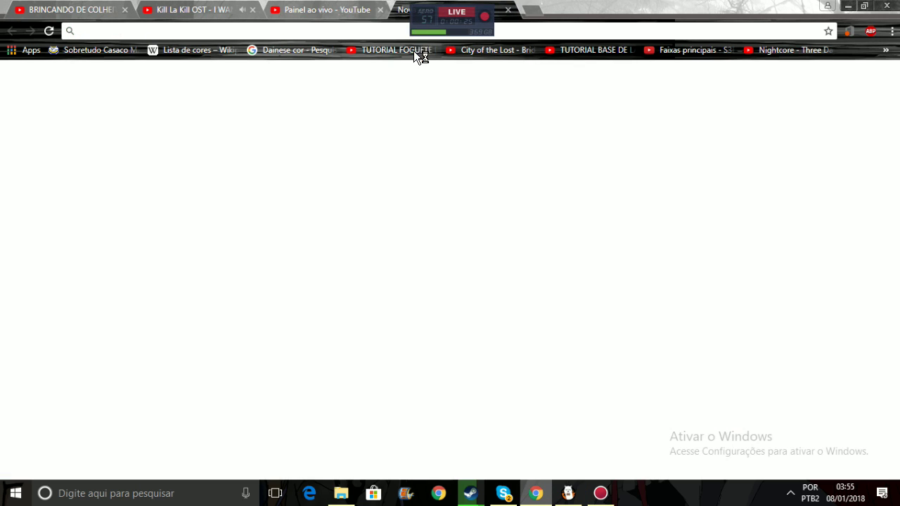
text(w)
key(Return)
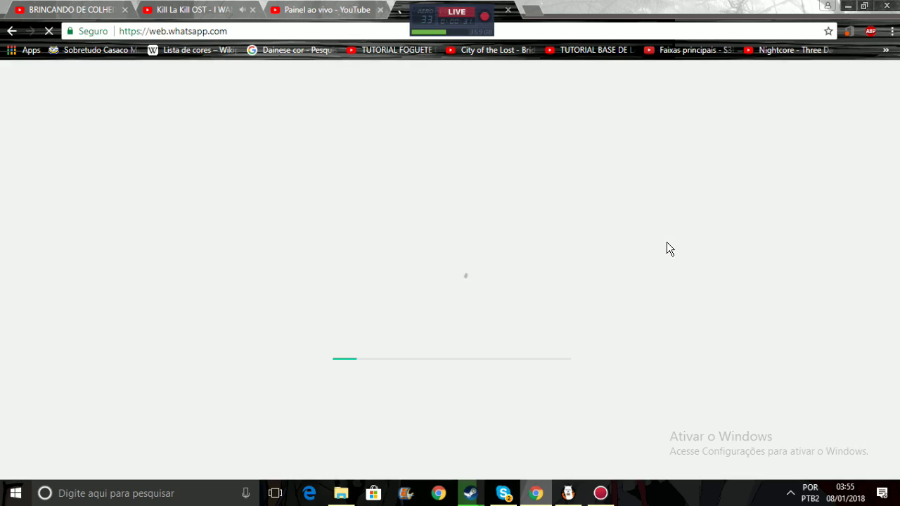
Return to FireAlpaca and airbrush the coat panel around the star-shaped mark with dark greys RGB 35, 35, 35 and 28, 28, 28
key(alt+Tab)
drag(827, 381, 836, 234)
drag(656, 185, 566, 185)
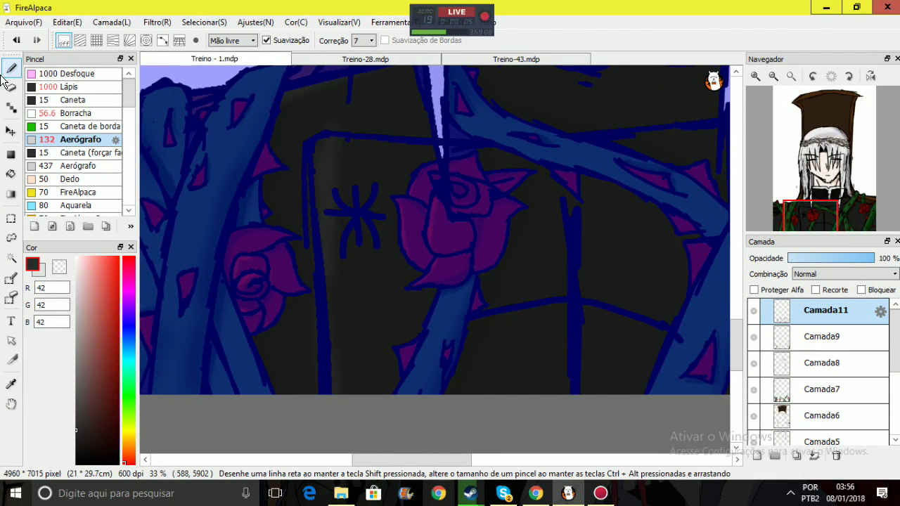
click(73, 442)
mouse_move(330, 343)
mouse_down()
mouse_move(312, 171)
mouse_move(328, 151)
mouse_move(332, 202)
mouse_up()
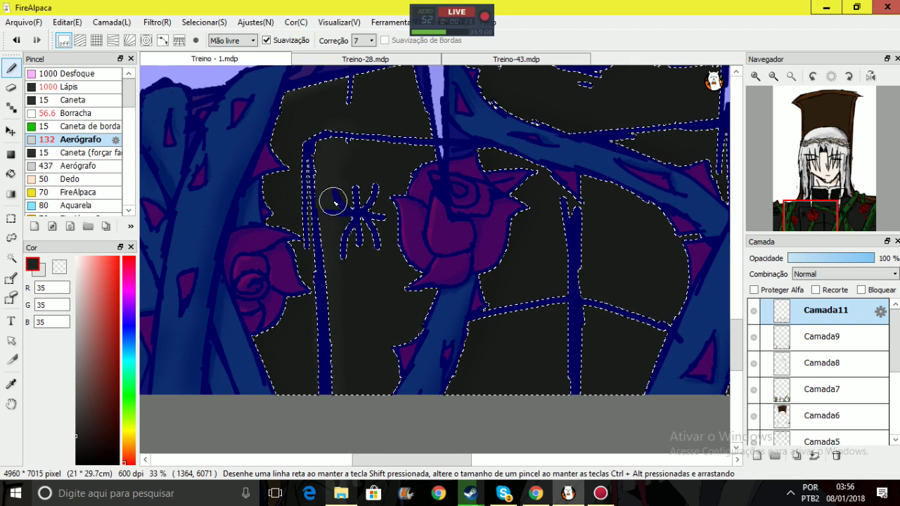
mouse_move(334, 267)
mouse_down()
mouse_move(275, 400)
mouse_move(345, 260)
mouse_move(349, 442)
mouse_move(345, 373)
mouse_up()
drag(807, 220, 799, 218)
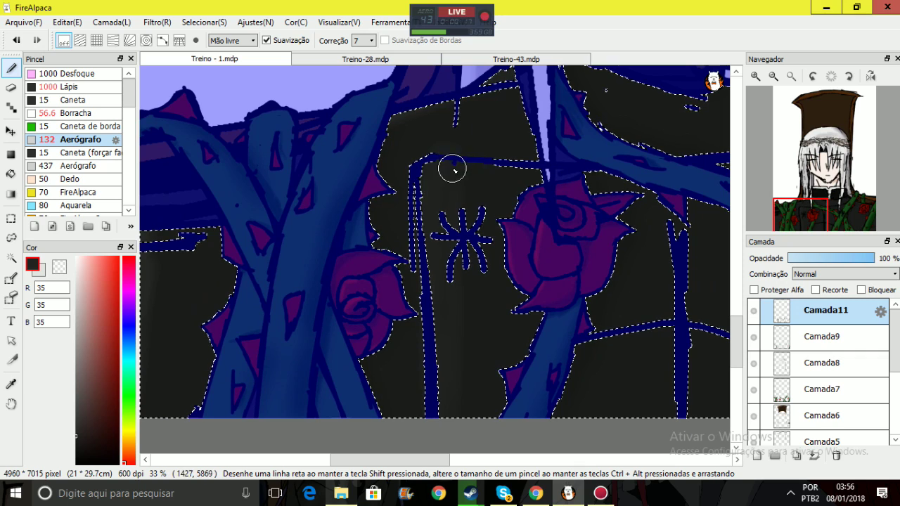
click(76, 442)
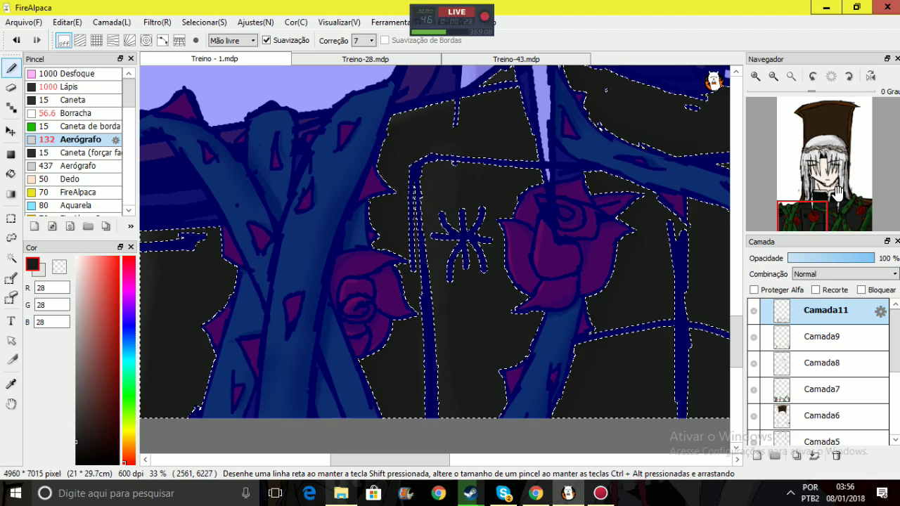
drag(801, 217, 788, 199)
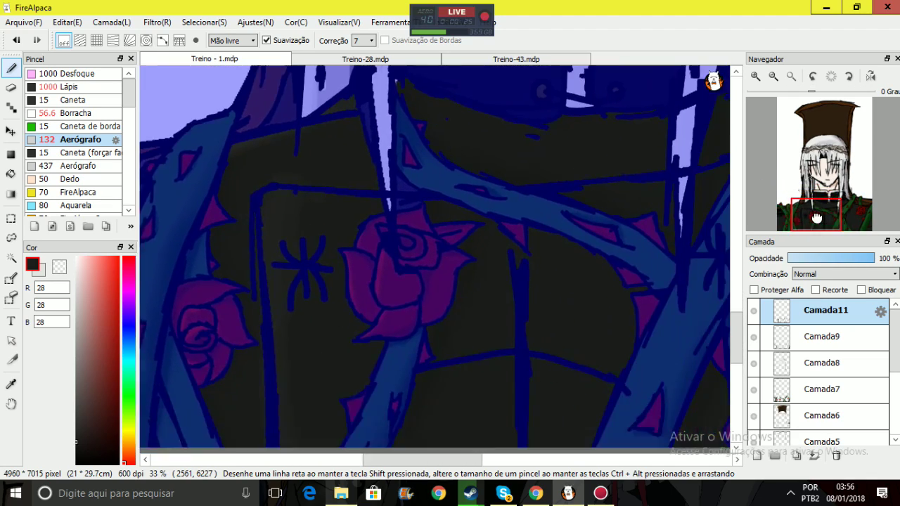
Switch to Chrome, bring up the Kill La Kill OST video on YouTube, and return to FireAlpaca
click(536, 493)
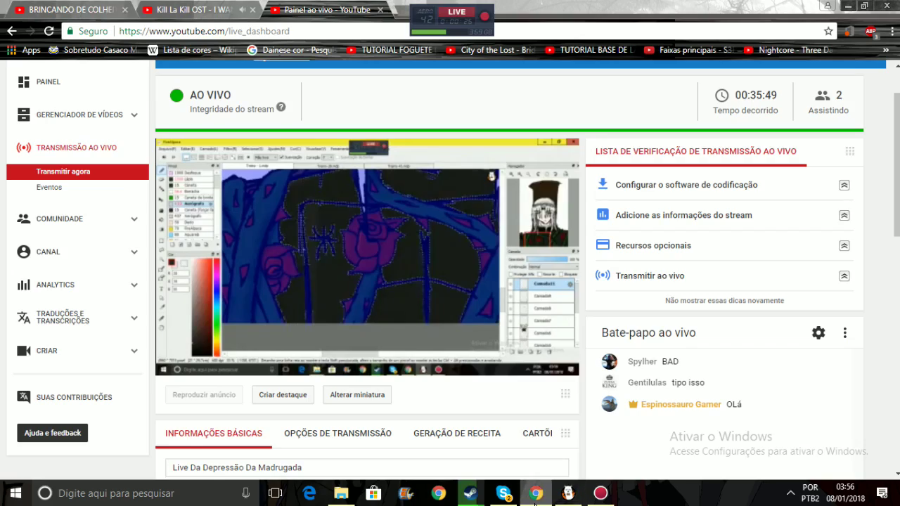
click(184, 9)
drag(870, 293, 868, 285)
click(568, 493)
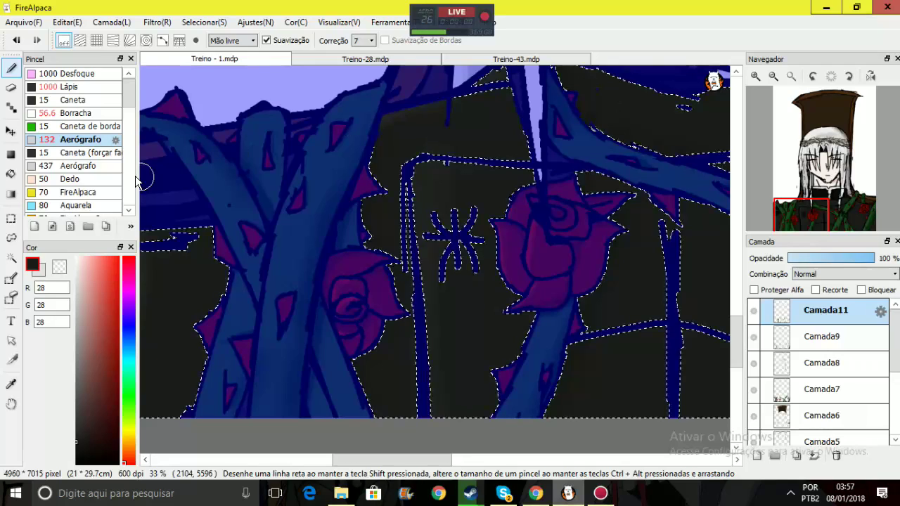
Clear the coat selection and check the shading across the whole portrait
click(11, 218)
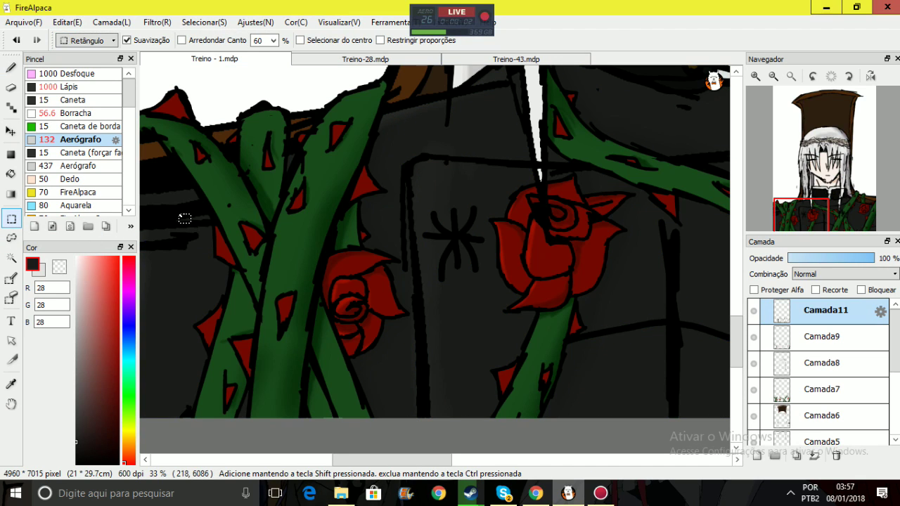
click(831, 205)
drag(832, 206, 828, 144)
click(792, 78)
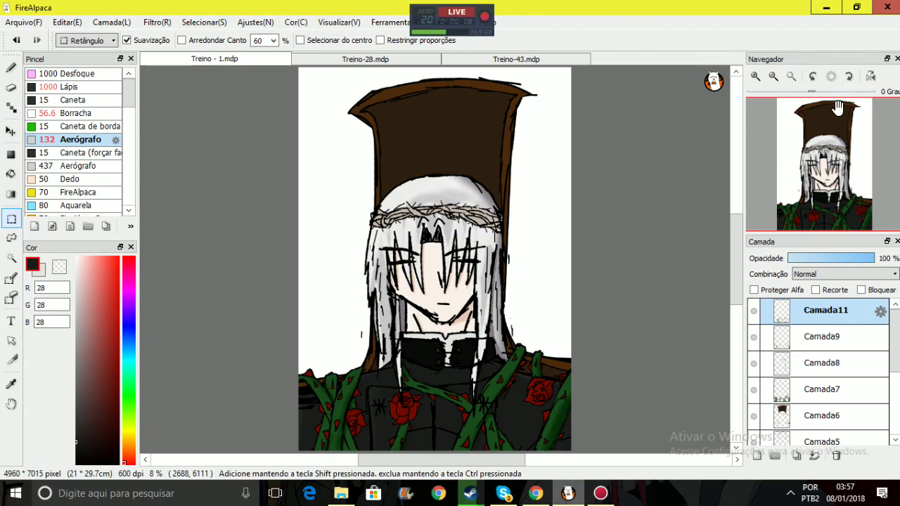
mouse_move(814, 159)
mouse_down()
mouse_move(812, 175)
mouse_move(819, 162)
mouse_up()
click(793, 77)
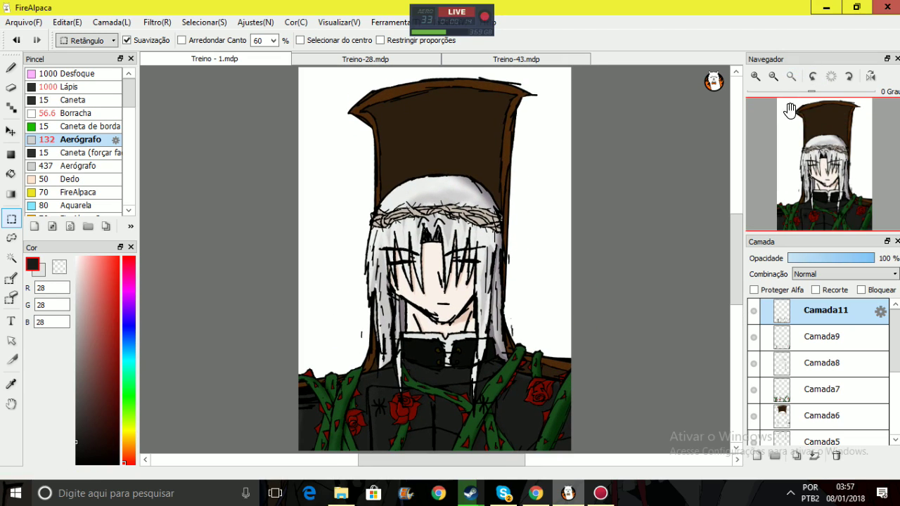
click(756, 76)
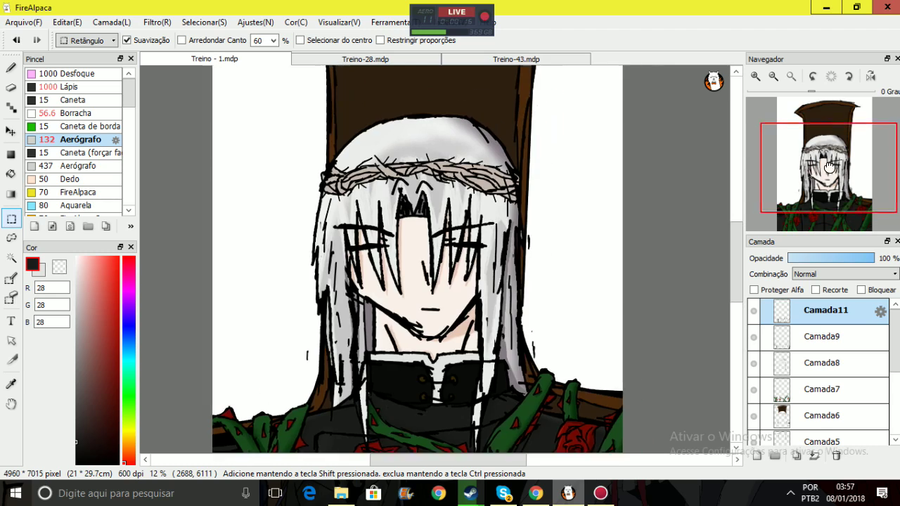
Add a new layer and select the hat's dark panel and brown rim with the magic wand
click(757, 455)
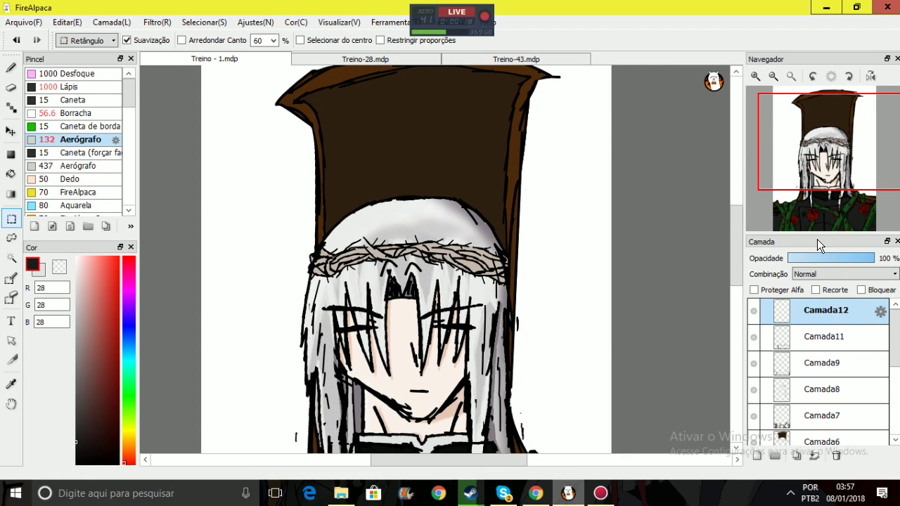
click(815, 164)
drag(816, 164, 817, 130)
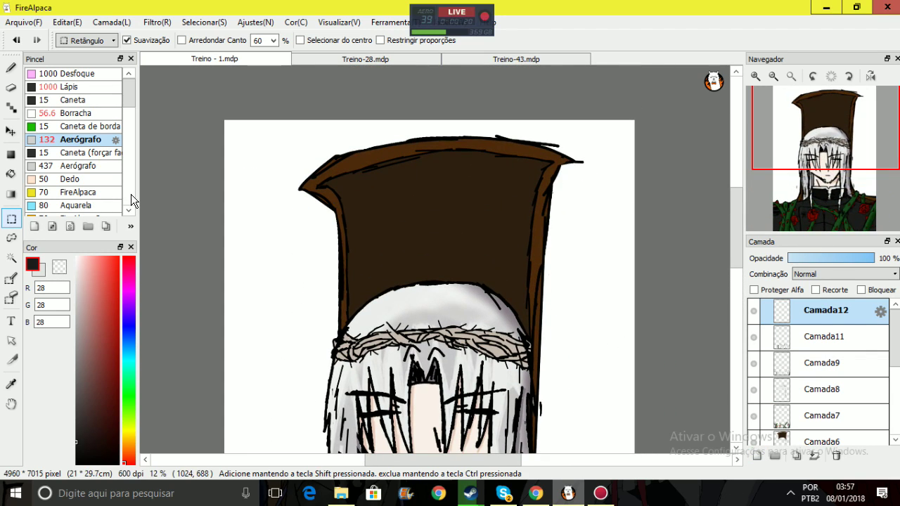
click(11, 258)
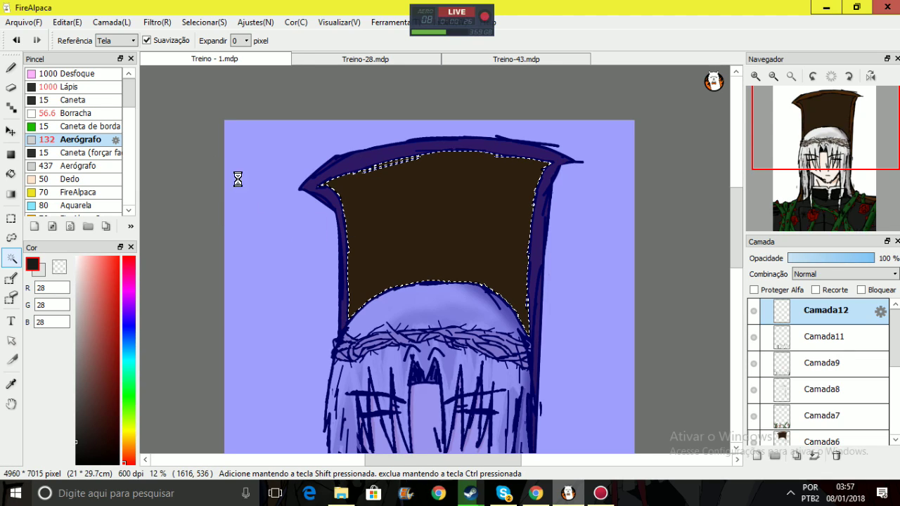
Airbrush thin, mostly vertical creases across the hat's dark panel with brown RGB 37, 23, 12 at brush size 54.5
click(11, 67)
right_click(365, 204)
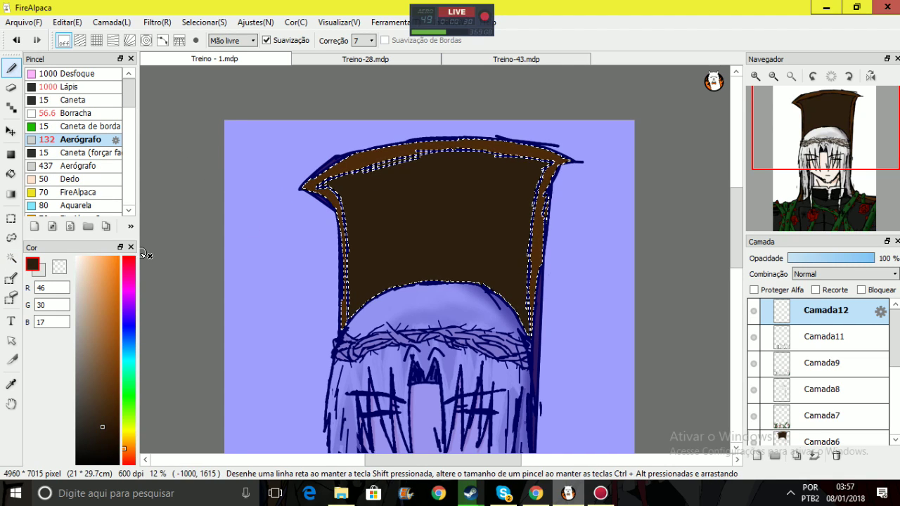
ctrl+alt+drag(214, 290, 184, 301)
drag(95, 432, 105, 434)
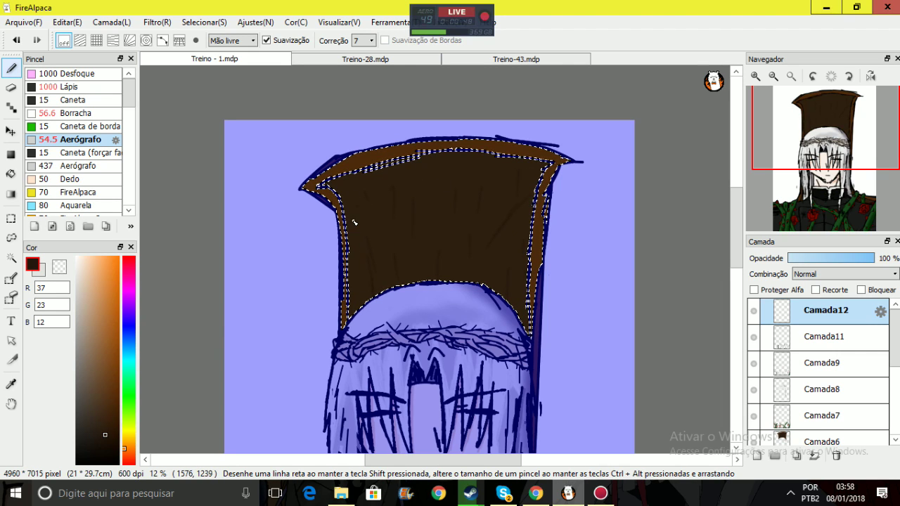
drag(796, 137, 826, 106)
click(756, 76)
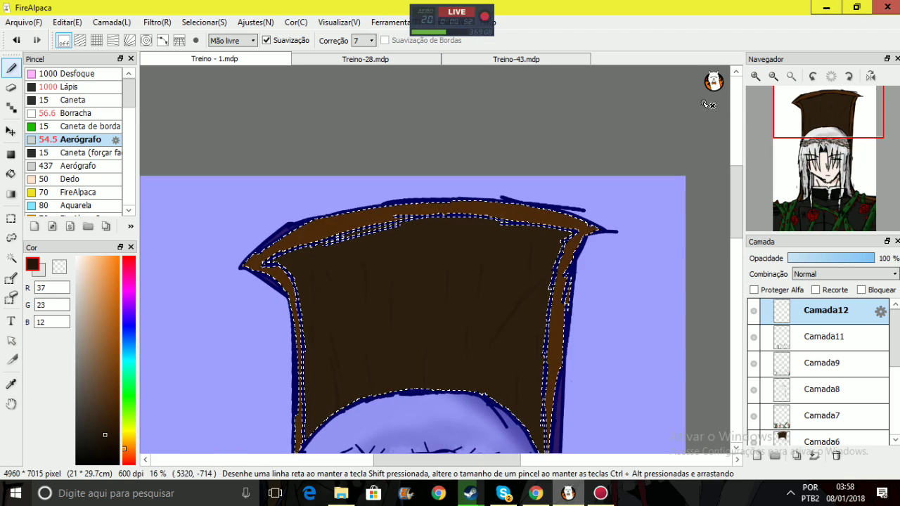
drag(422, 235, 428, 279)
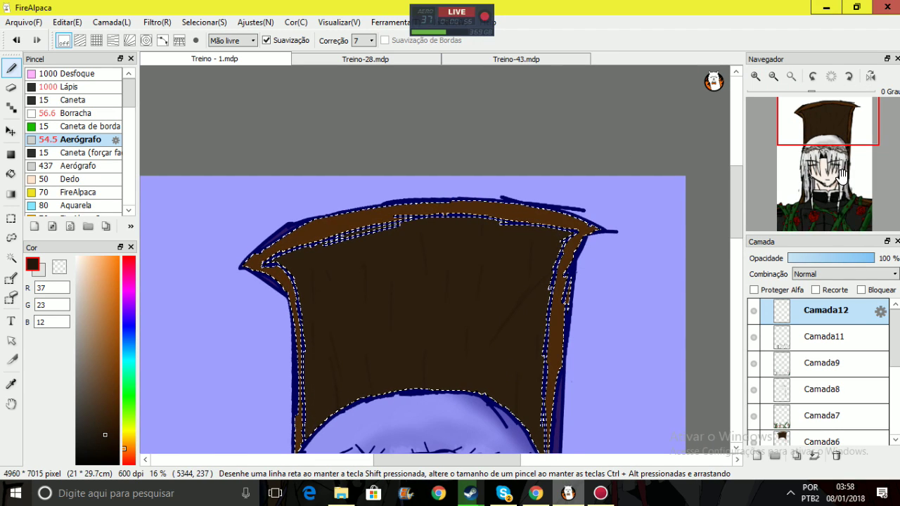
click(833, 144)
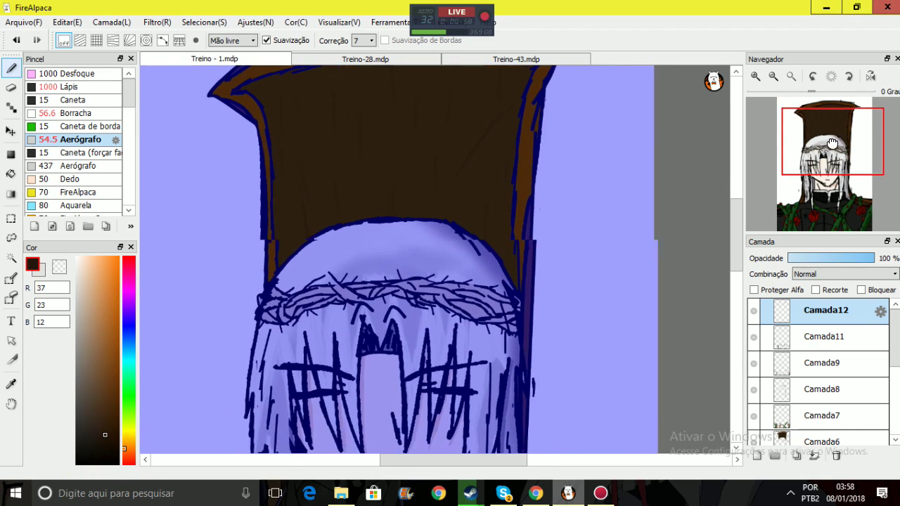
drag(833, 143, 825, 123)
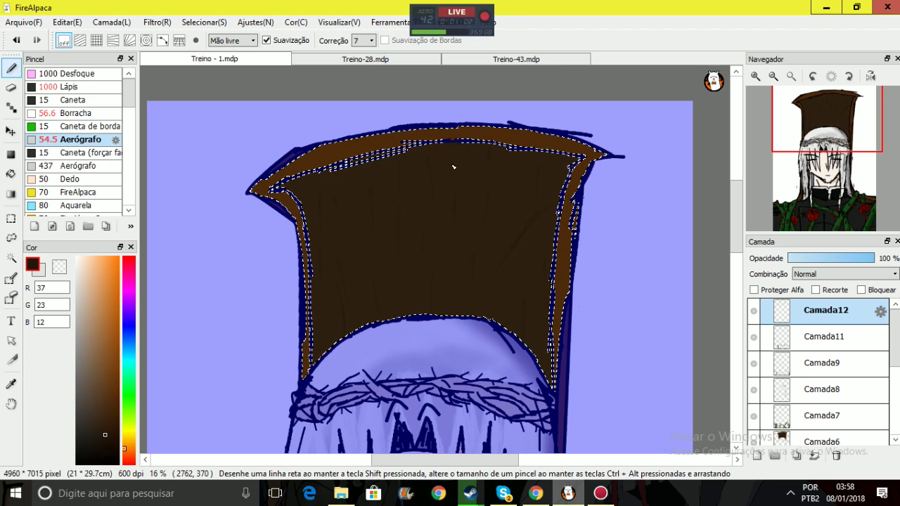
click(849, 158)
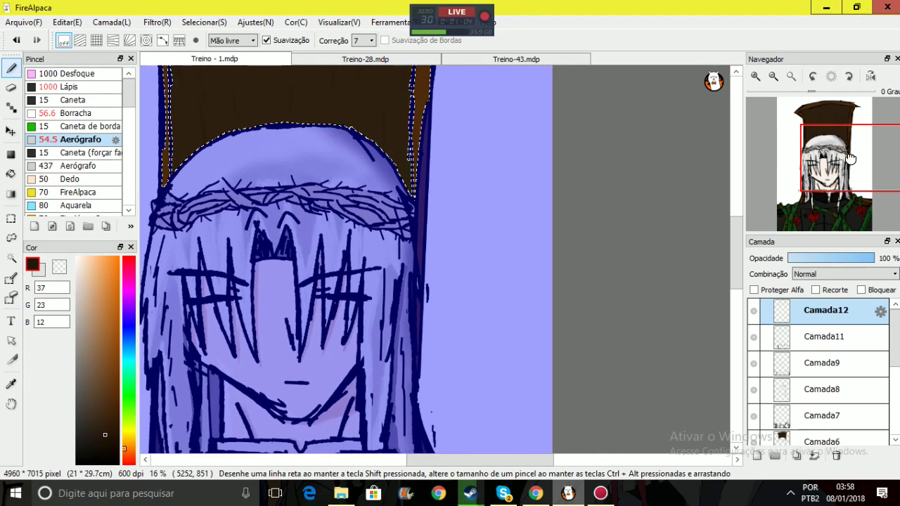
drag(850, 159, 815, 122)
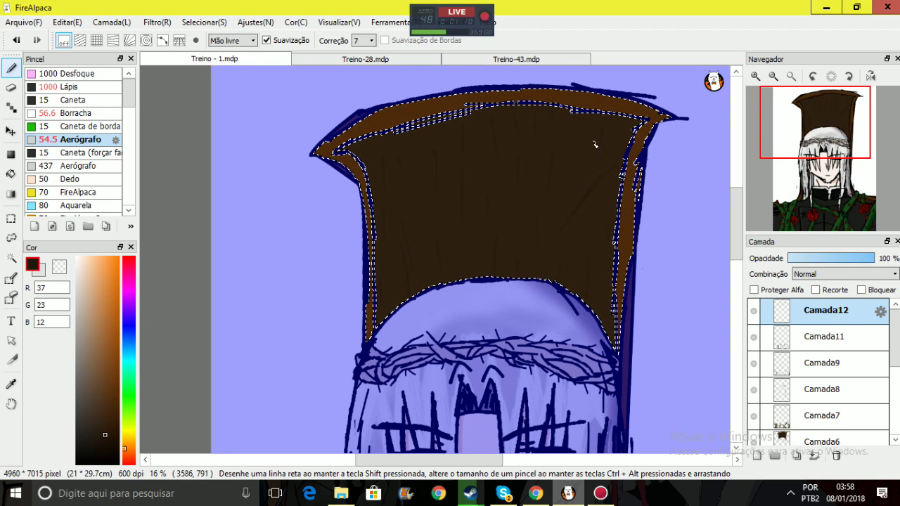
drag(849, 125, 828, 110)
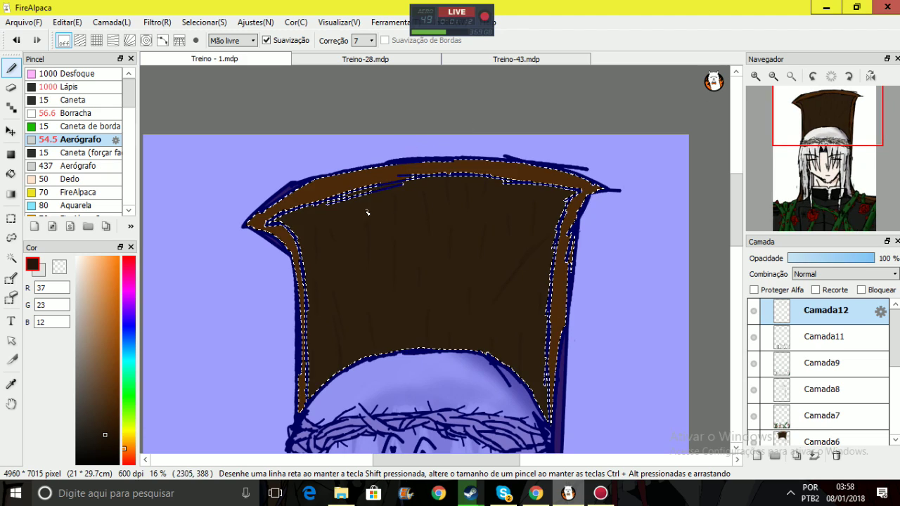
Airbrush shading along the hat's lighter brown rim with darker brown RGB 66, 35, 10, keeping the hat selected
key(ctrl+d)
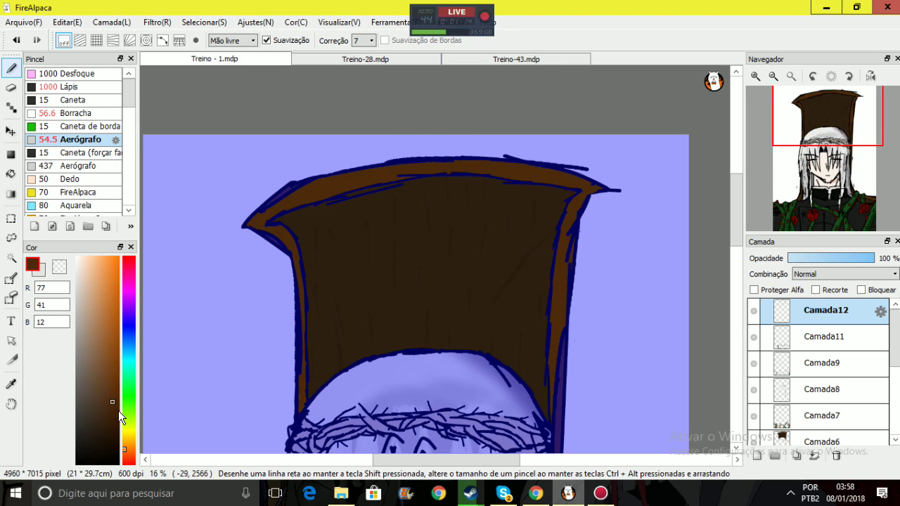
key(ctrl+z)
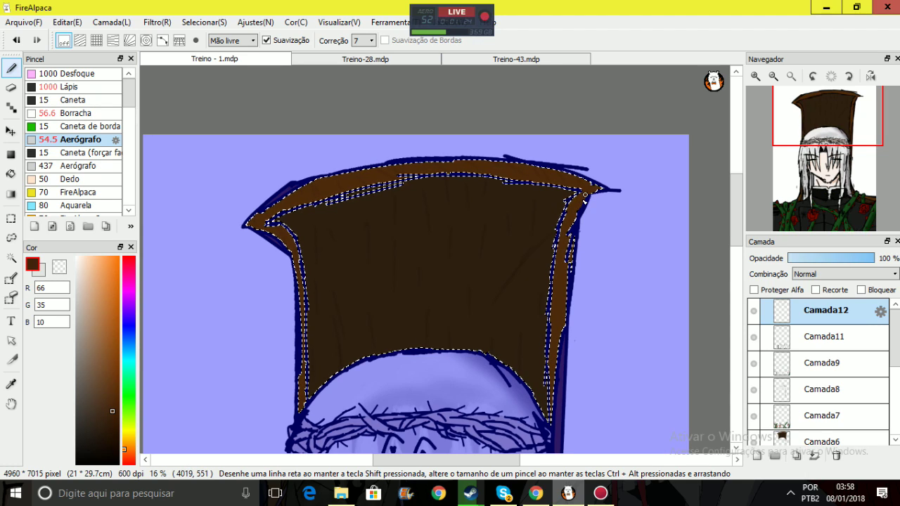
mouse_move(857, 141)
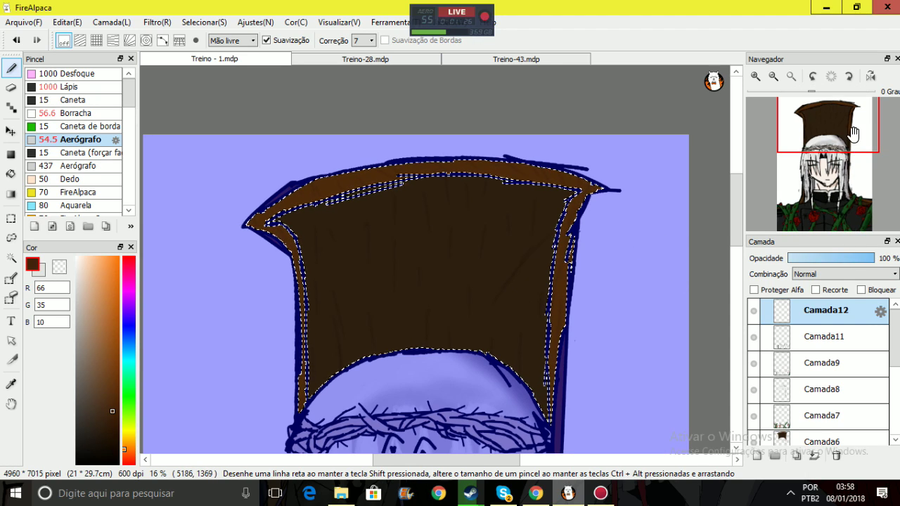
drag(844, 127, 796, 135)
Sample brown RGB 41, 26, 14 from the hat's dark panel as the airbrush colour
alt+click(598, 165)
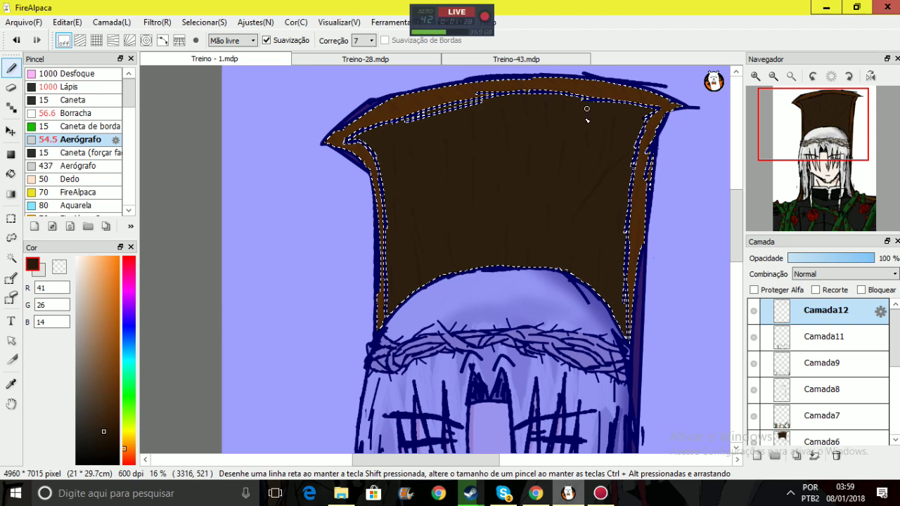
key(ctrl+d)
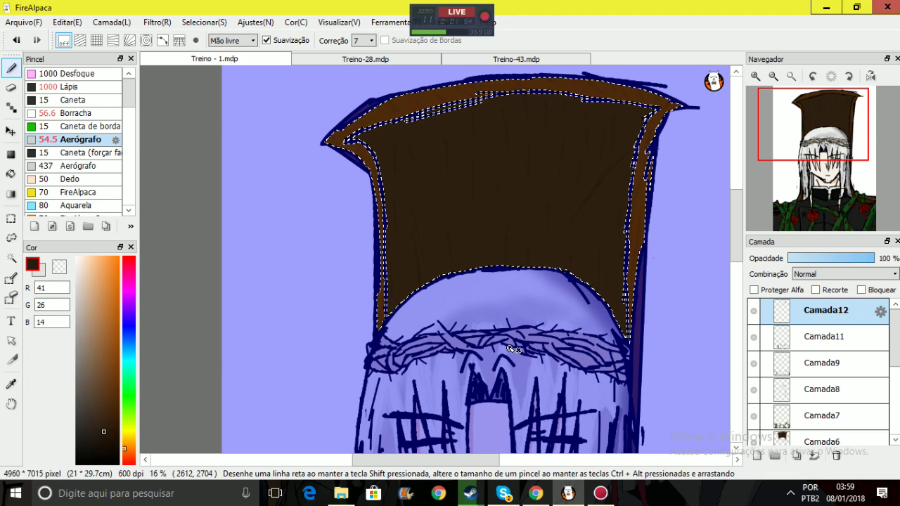
mouse_move(755, 184)
mouse_move(838, 126)
mouse_down()
mouse_move(818, 168)
mouse_move(823, 187)
mouse_move(829, 132)
mouse_move(814, 154)
mouse_up()
click(790, 76)
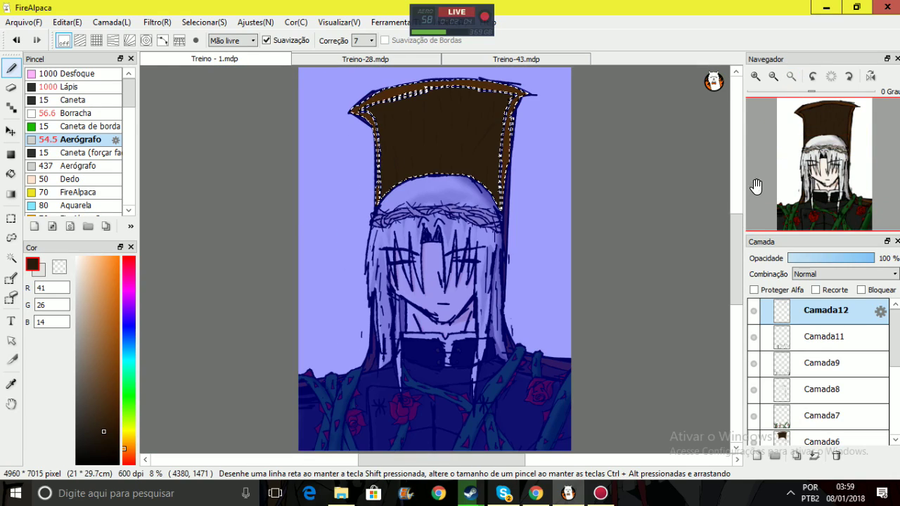
Add another new layer and select the white background around the character with the magic wand
click(758, 454)
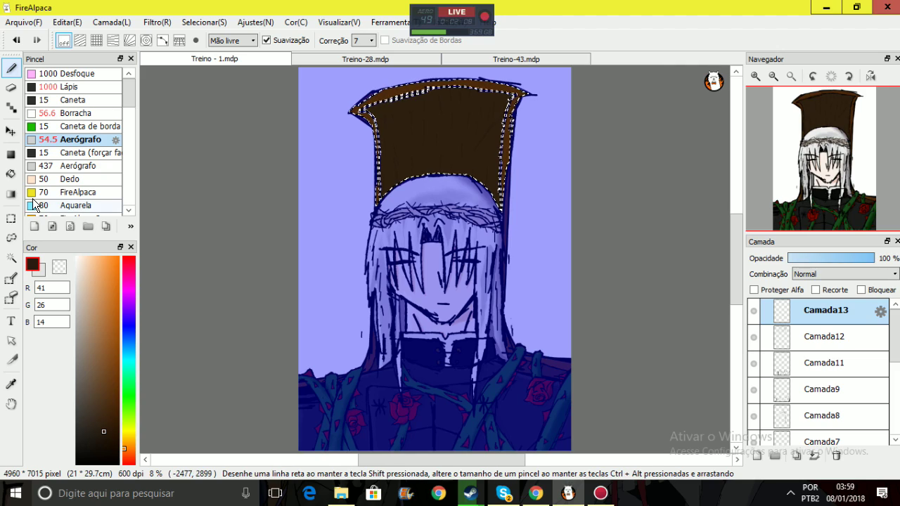
click(11, 258)
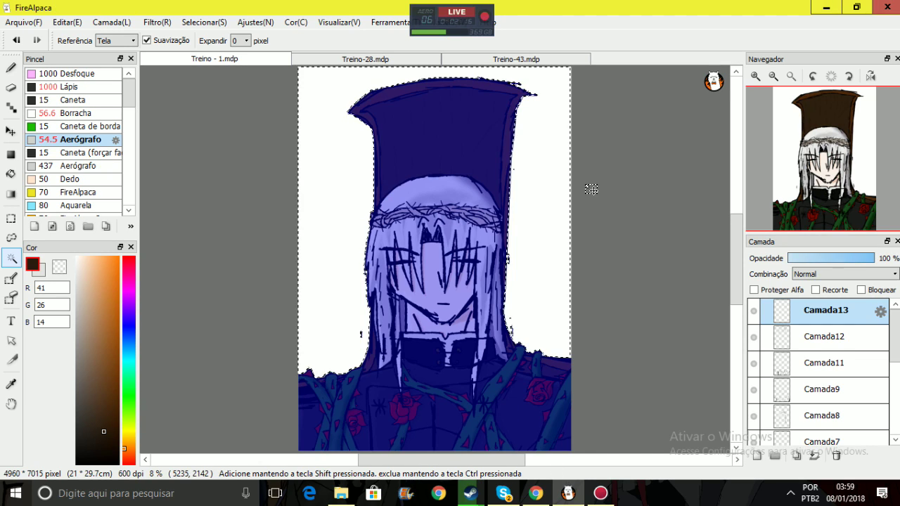
click(849, 90)
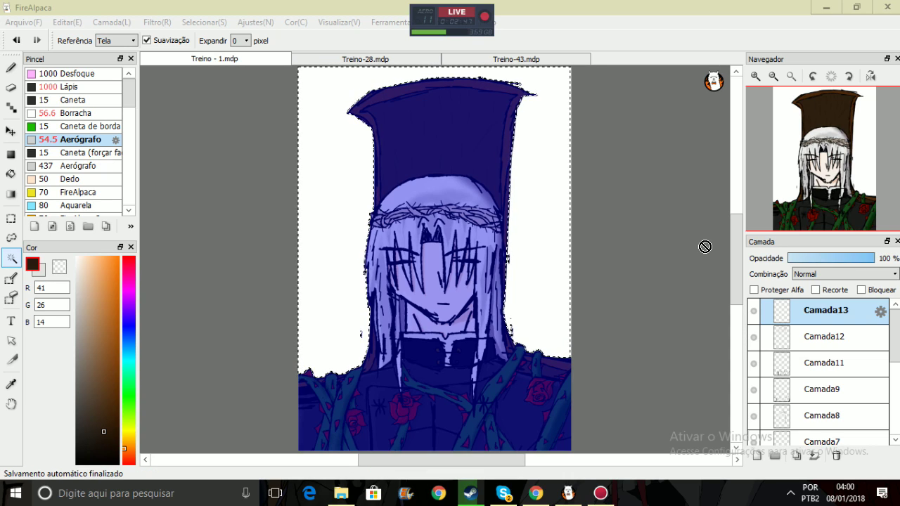
key(ctrl+d)
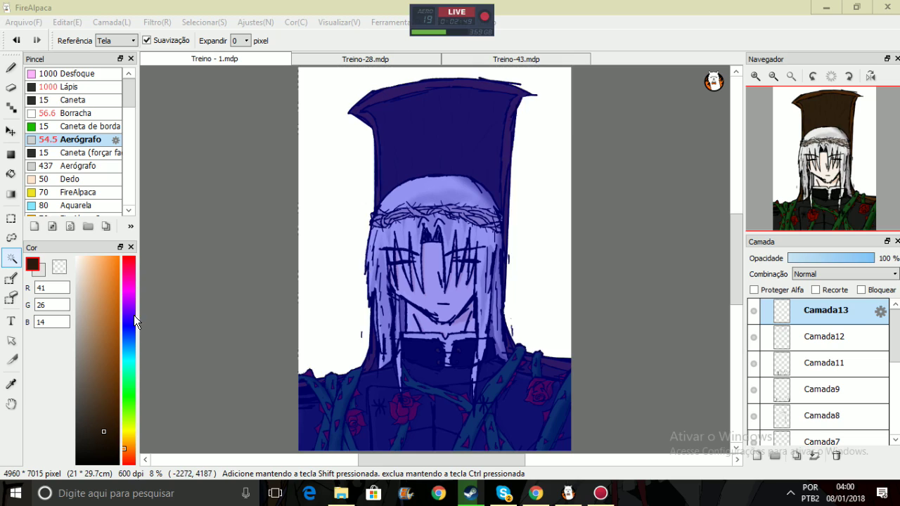
Airbrush grey RGB 88, 88, 88 at brush size 794 over the background beside the hair, above the shoulder with the vines
mouse_move(99, 359)
mouse_down()
mouse_move(84, 336)
mouse_move(55, 337)
mouse_move(38, 407)
mouse_up()
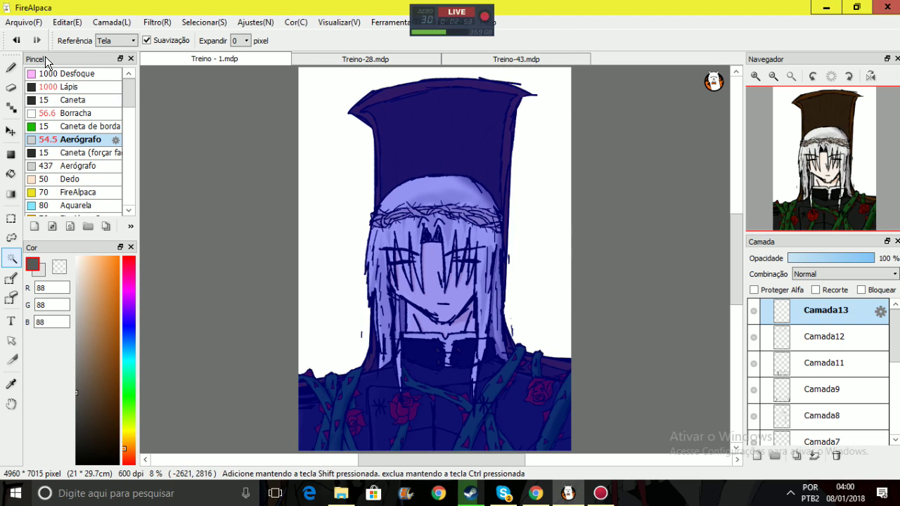
click(11, 68)
ctrl+alt+drag(430, 247, 452, 247)
drag(301, 410, 325, 265)
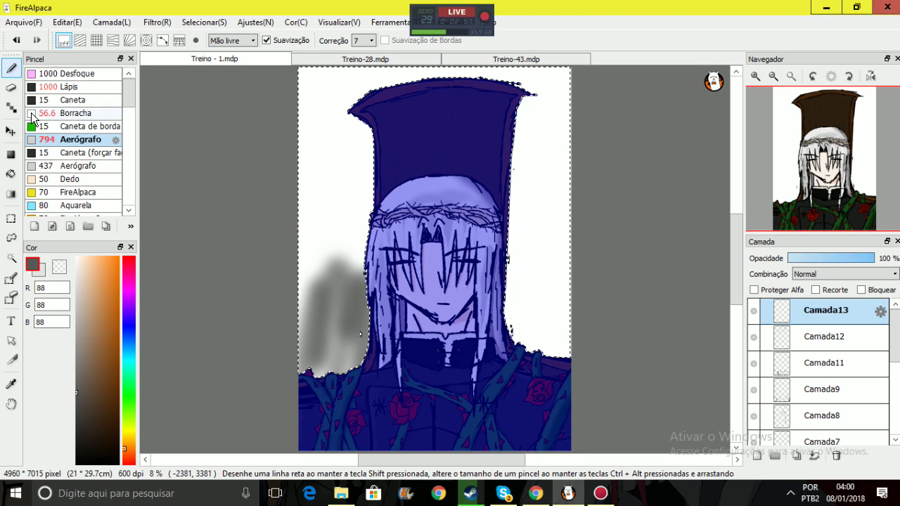
Paint the whole selected background around the character grey RGB 88, 88, 88 with the Lápis brush at size 1000
click(56, 74)
click(56, 86)
drag(359, 393, 347, 228)
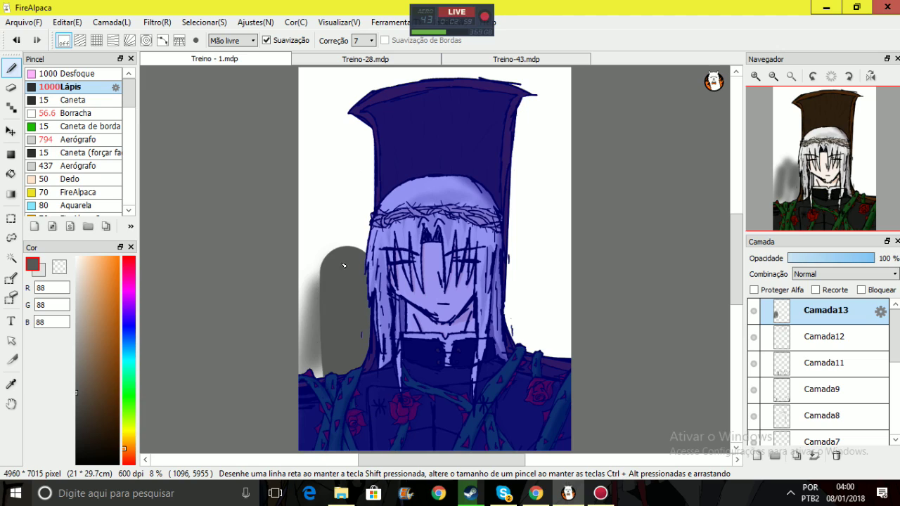
mouse_move(379, 70)
mouse_down()
mouse_move(549, 84)
mouse_move(557, 130)
mouse_move(530, 209)
mouse_move(525, 111)
mouse_move(518, 215)
mouse_move(527, 414)
mouse_move(532, 212)
mouse_move(570, 384)
mouse_move(572, 155)
mouse_move(560, 372)
mouse_up()
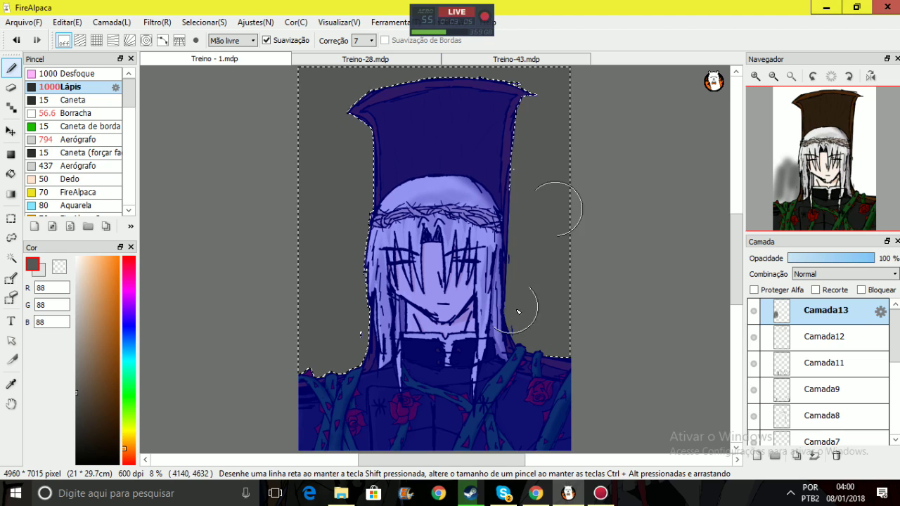
Clear the selection around the character with the rectangle selection tool and return to the brush tool
mouse_move(829, 171)
mouse_down()
mouse_move(835, 186)
mouse_move(824, 156)
mouse_move(826, 196)
mouse_move(826, 184)
mouse_up()
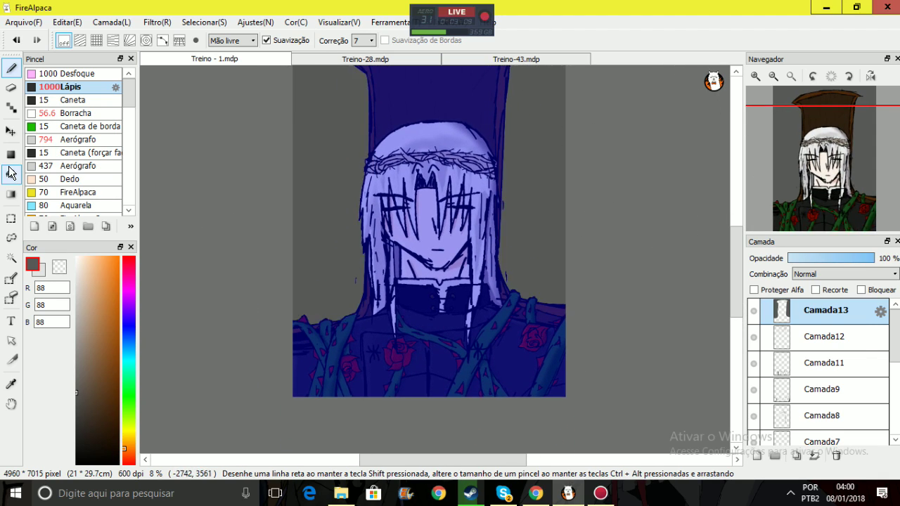
click(10, 218)
click(236, 193)
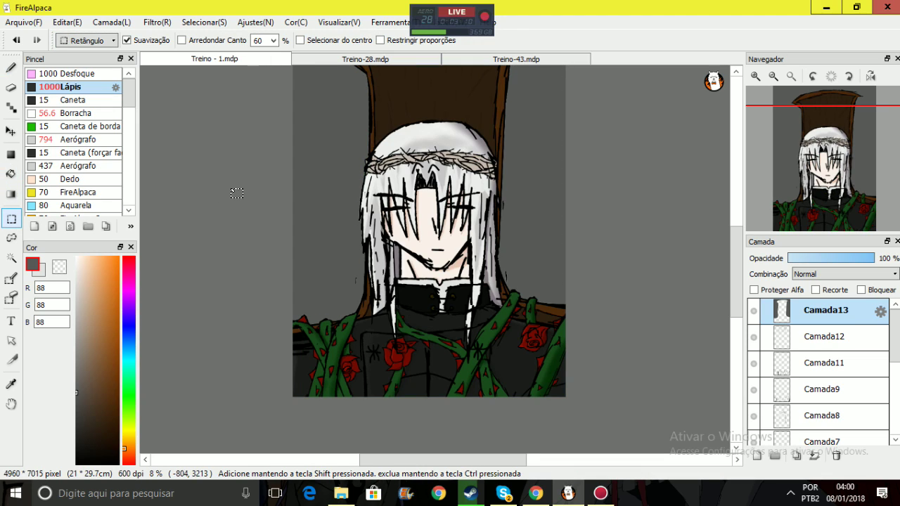
click(11, 68)
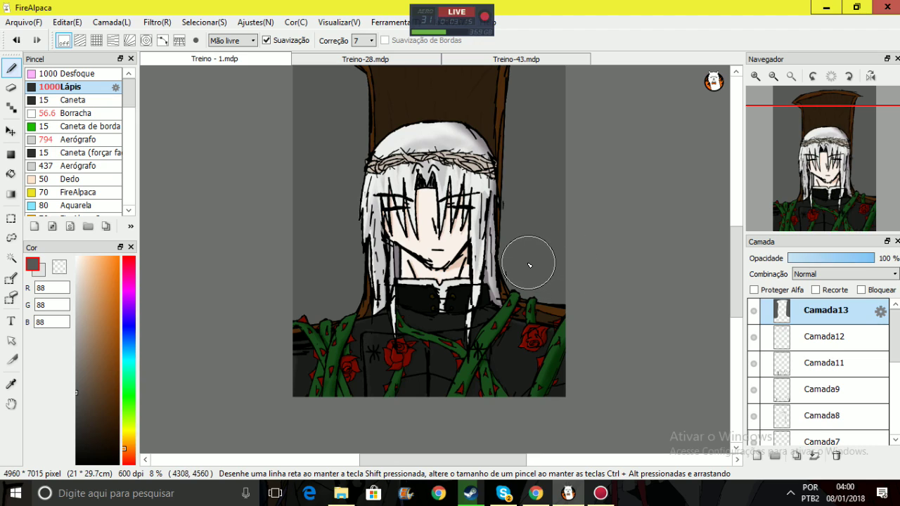
Add a new layer above the grey background layer for work on the hair and thorn crown
mouse_move(898, 144)
drag(866, 153, 842, 158)
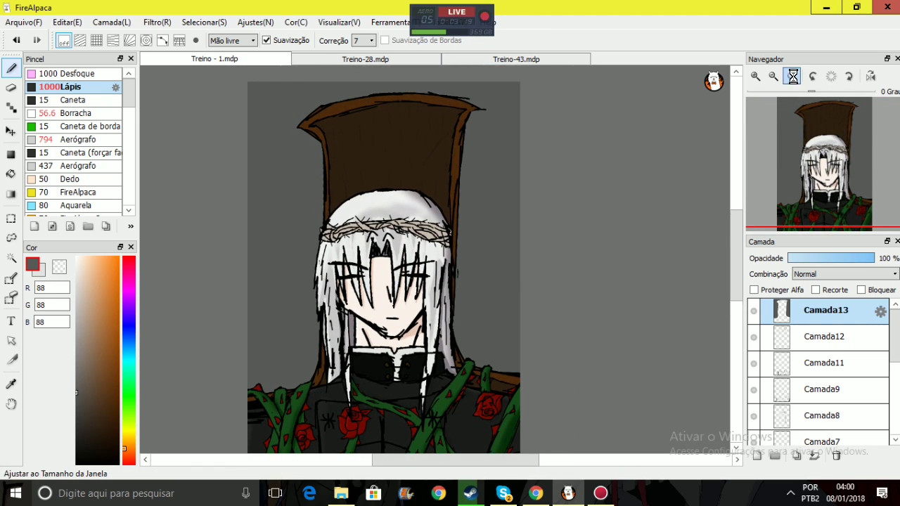
click(792, 76)
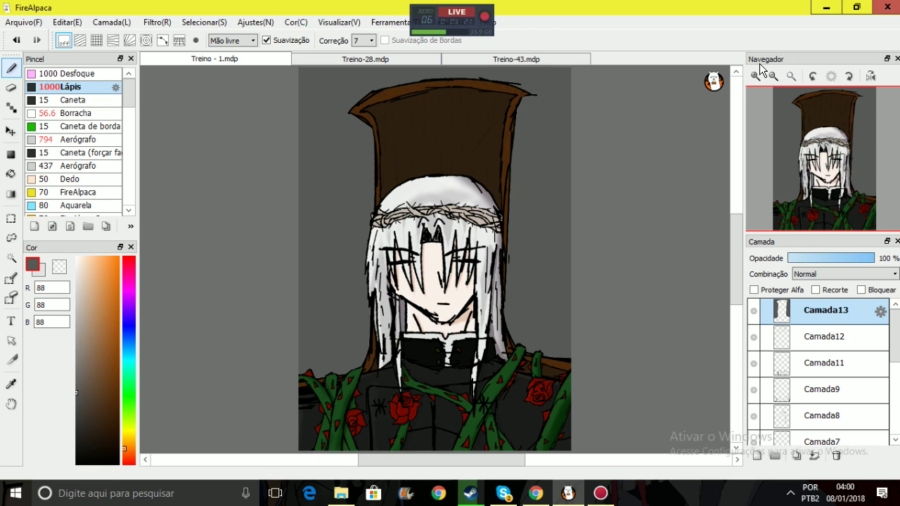
click(755, 76)
click(756, 76)
click(817, 168)
drag(816, 167, 795, 131)
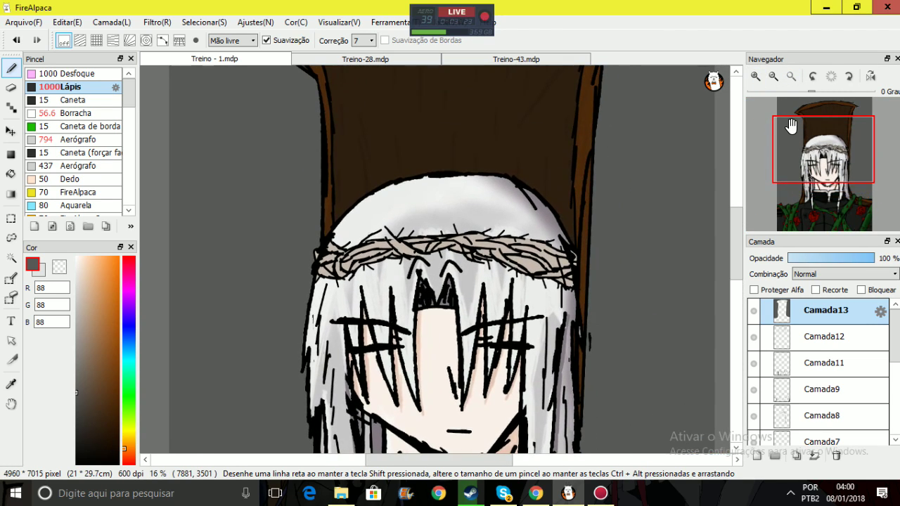
click(755, 76)
click(755, 76)
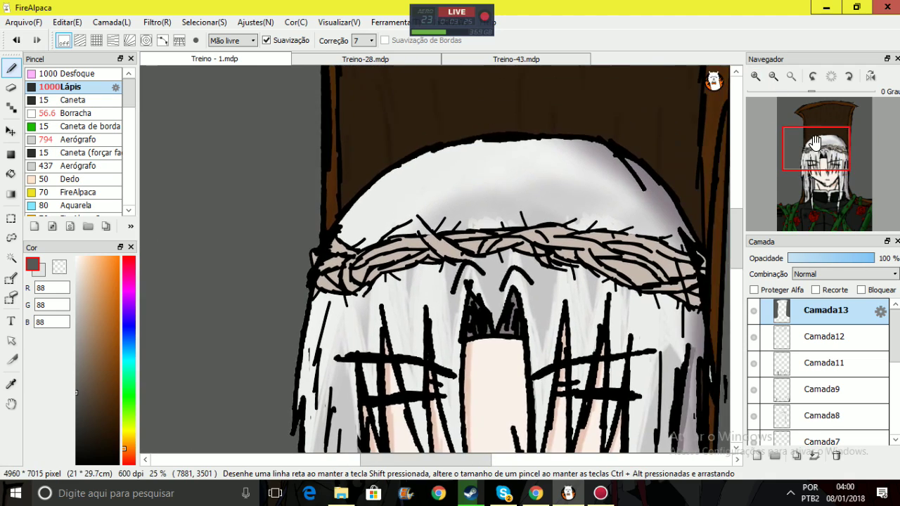
click(757, 455)
Switch to YouTube in Chrome and play "Demon Hunter - I Will Fail You (Lyrics)" from the Músicas para ouvir playlist
click(535, 493)
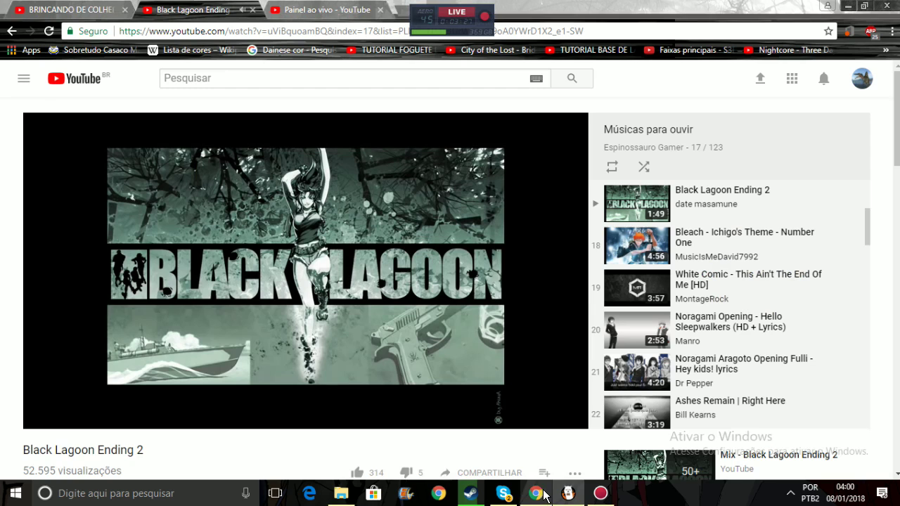
click(479, 264)
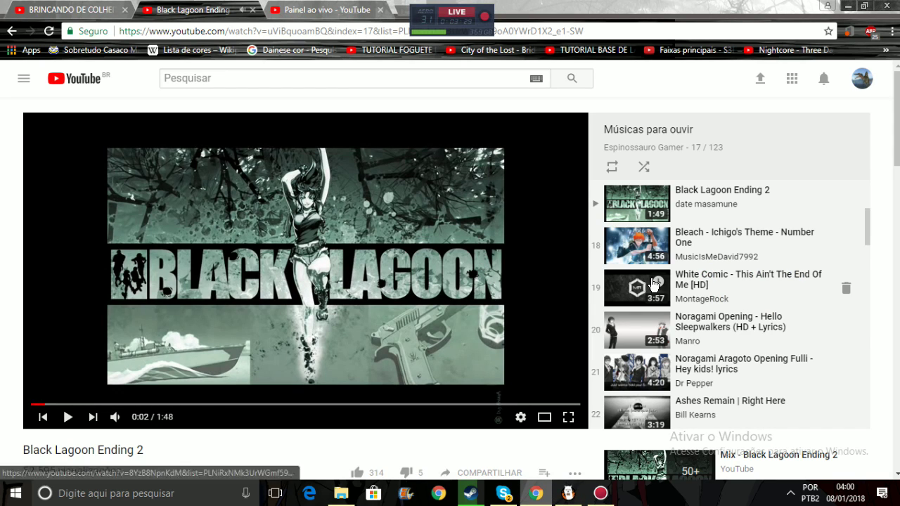
scroll(777, 288, down, 3)
scroll(774, 295, down, 2)
scroll(773, 295, up, 2)
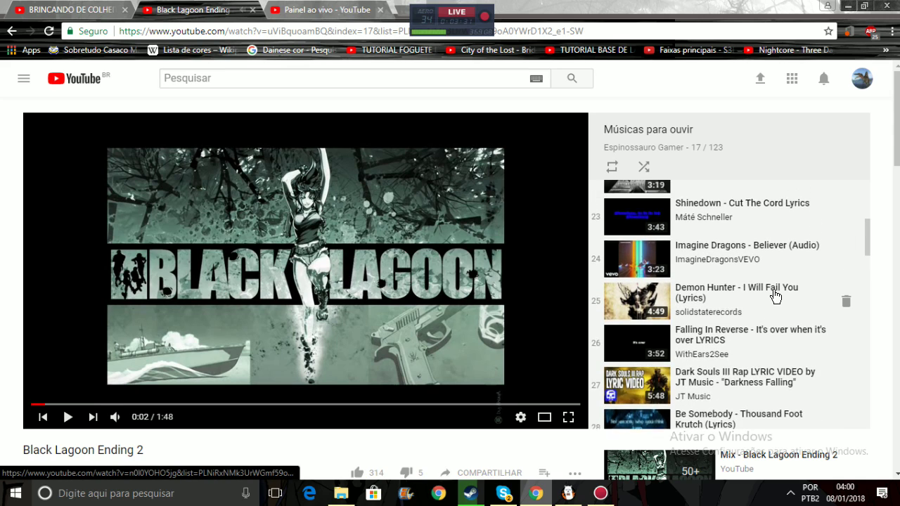
scroll(759, 239, down, 1)
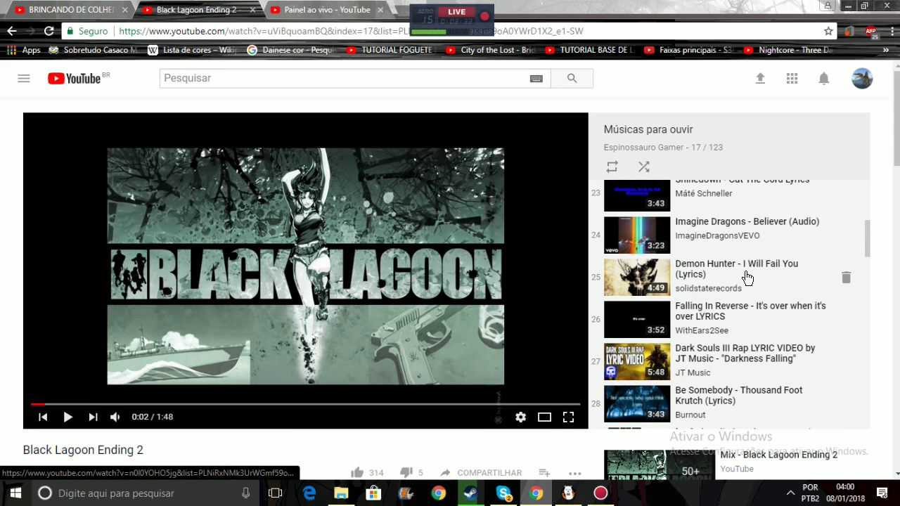
click(747, 278)
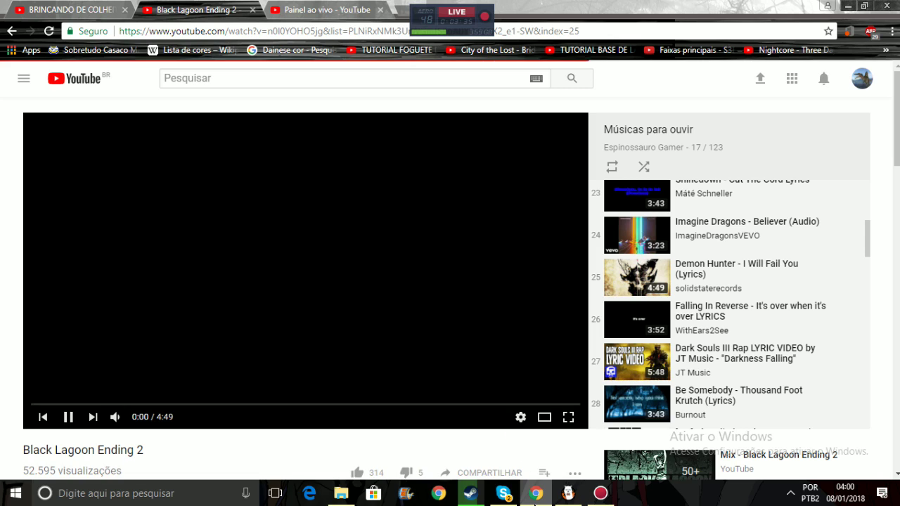
Open the YouTube live dashboard in Chrome to check the stream status and live chat
mouse_move(569, 497)
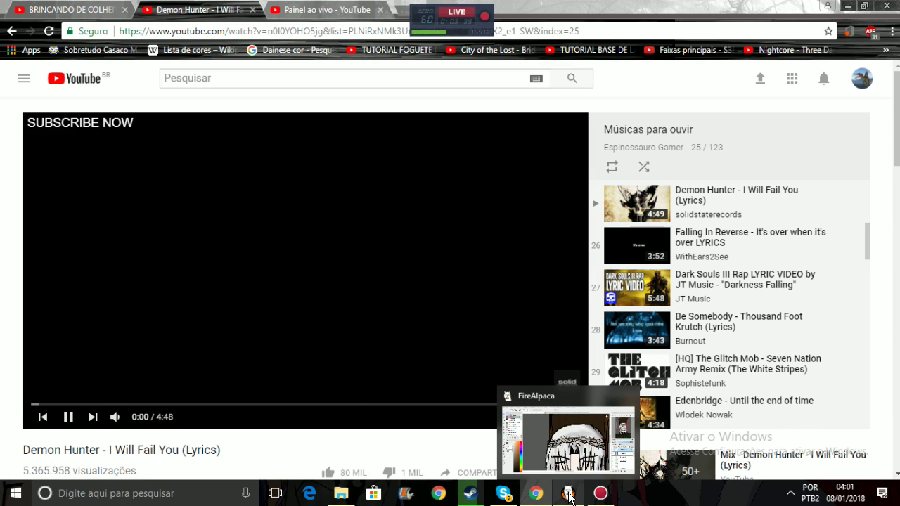
click(570, 496)
click(569, 496)
click(569, 496)
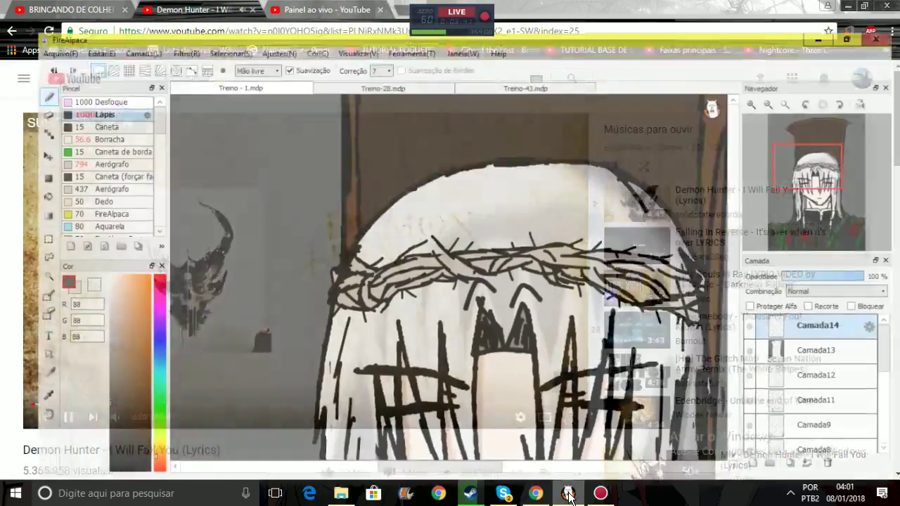
click(569, 497)
click(570, 497)
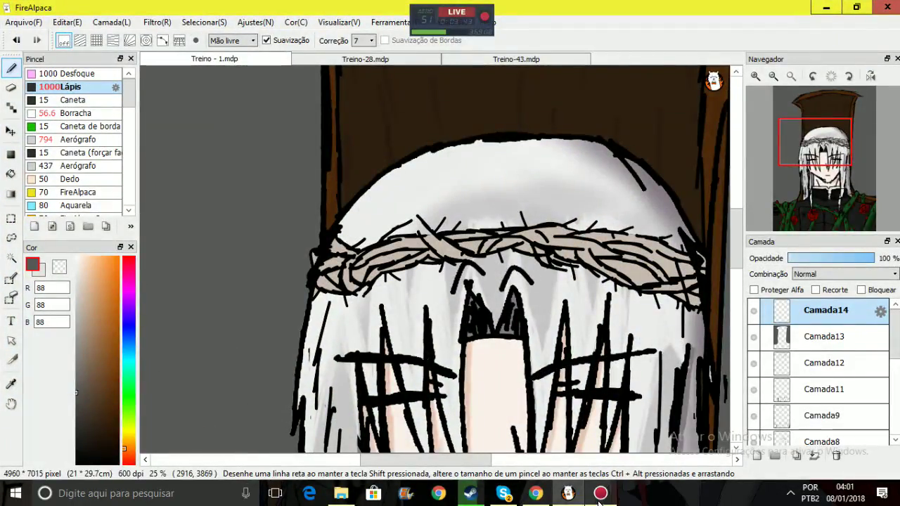
click(570, 496)
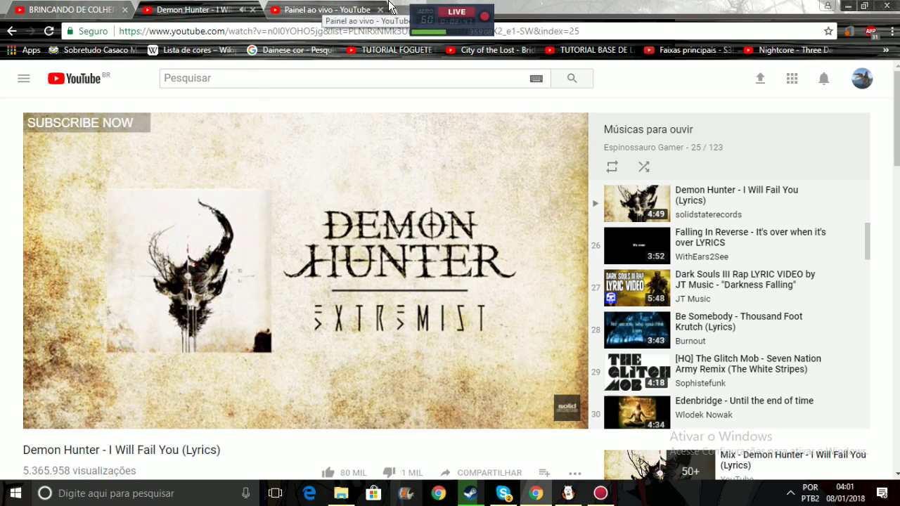
click(365, 9)
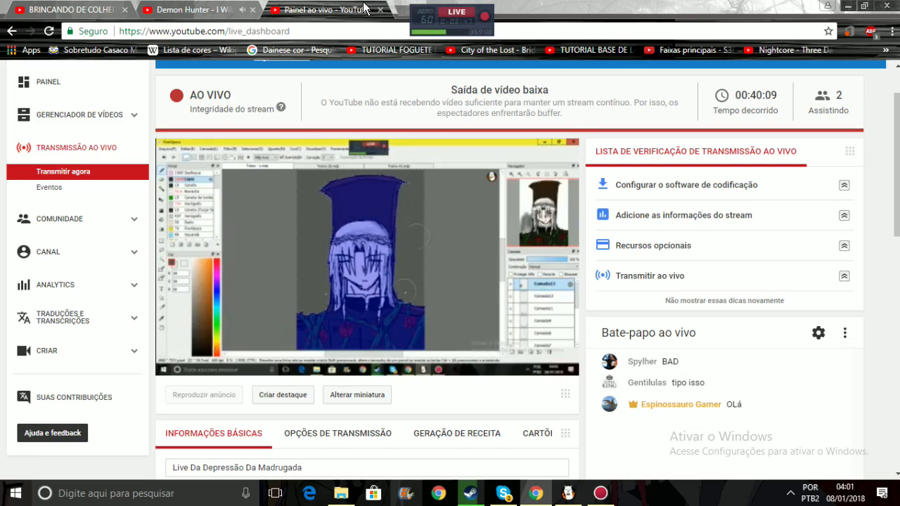
Search the web for "o rei da pisadinha" in a new tab and open the "NOVO CD 2017 - MUSICAS NOVAS" video
click(406, 6)
text(o rei )
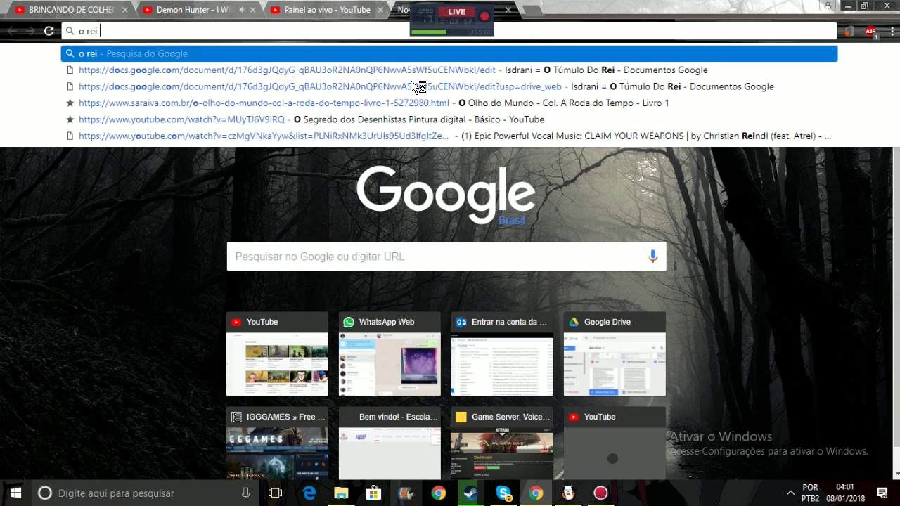
text(da pisadinha)
key(Return)
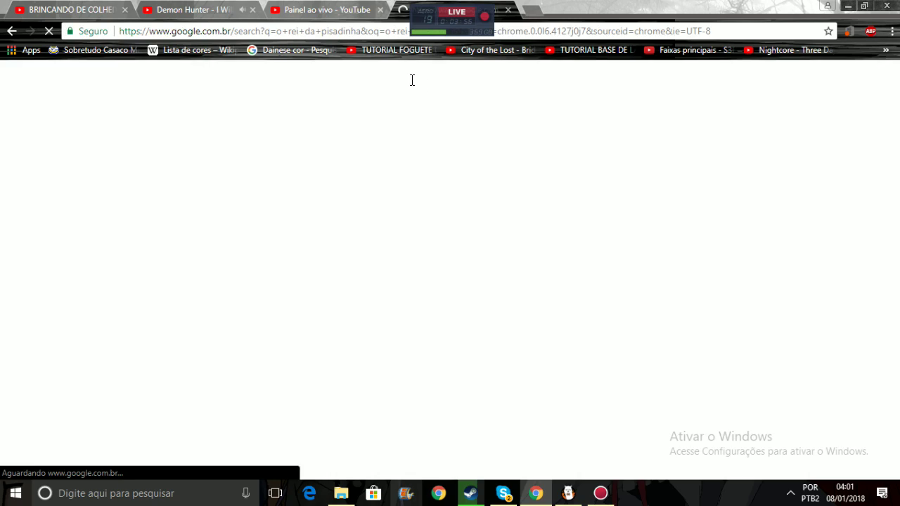
click(330, 282)
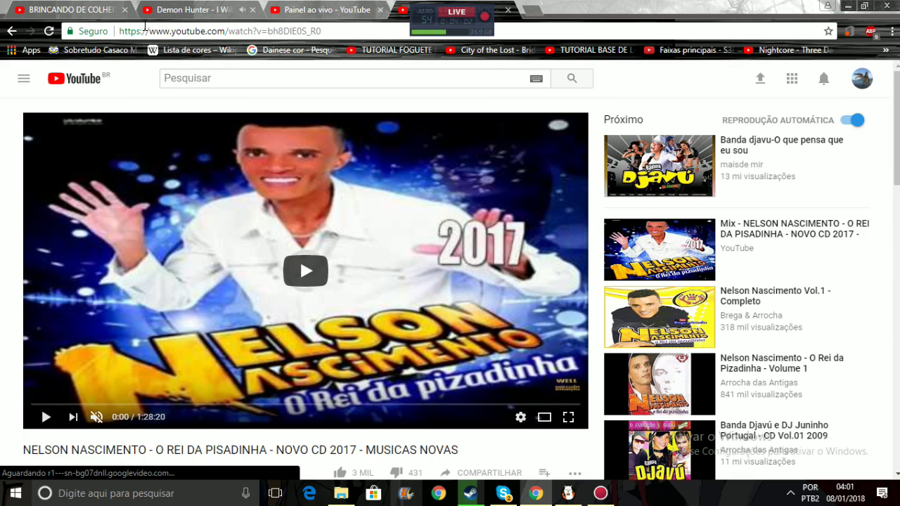
Pause the Demon Hunter song and play the O Rei da Pisadinha video with sound, skipping ahead to about 0:35
click(171, 6)
click(305, 270)
click(444, 7)
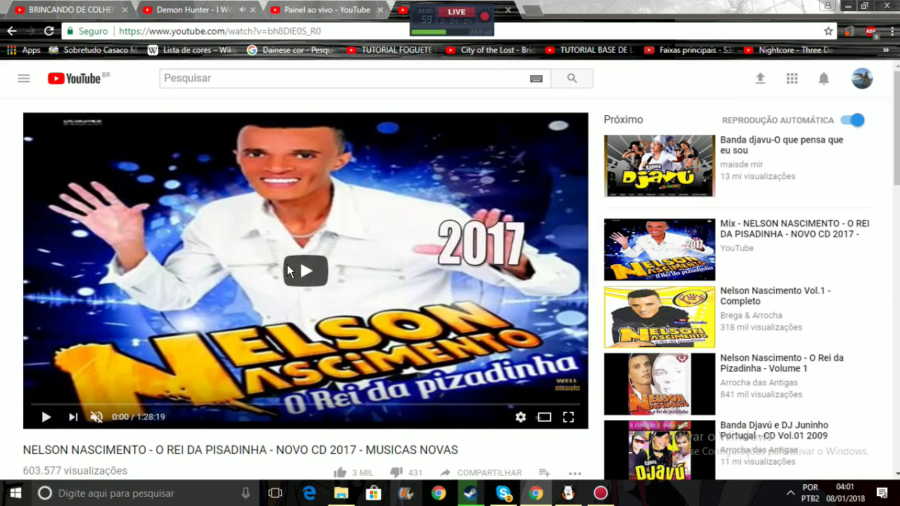
click(287, 271)
click(97, 417)
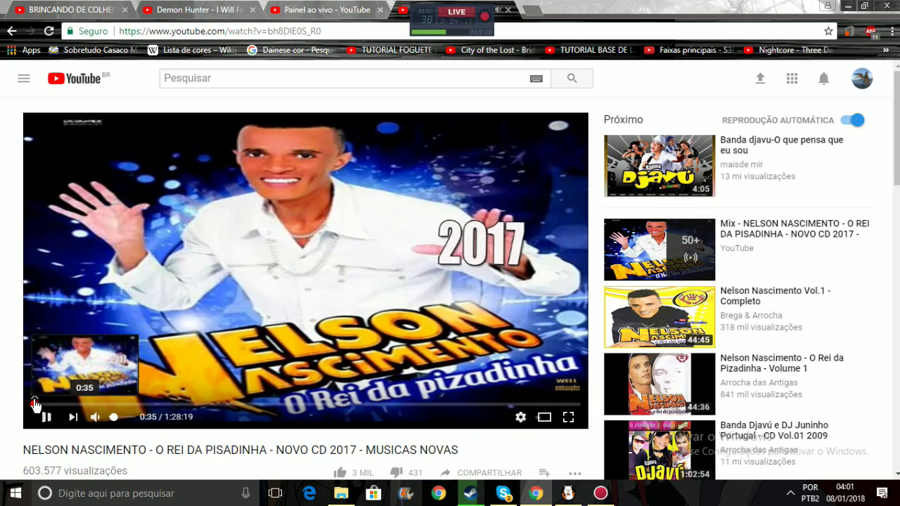
click(36, 405)
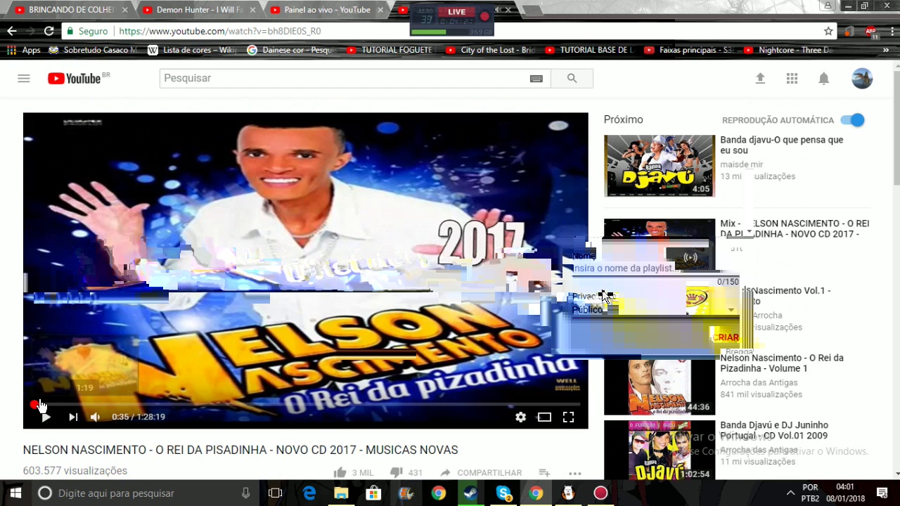
Create a playlist named "Música de Buteco" with privacy set to Particular and add the video to it
click(602, 315)
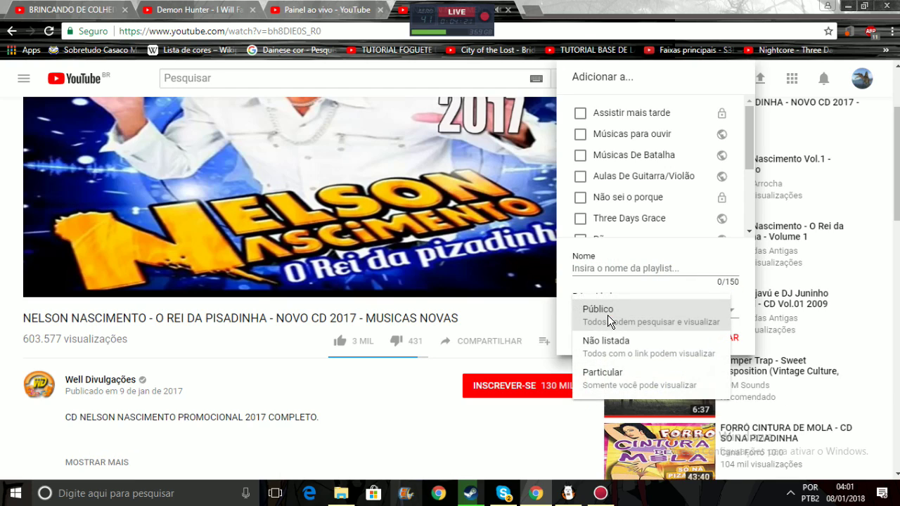
click(606, 379)
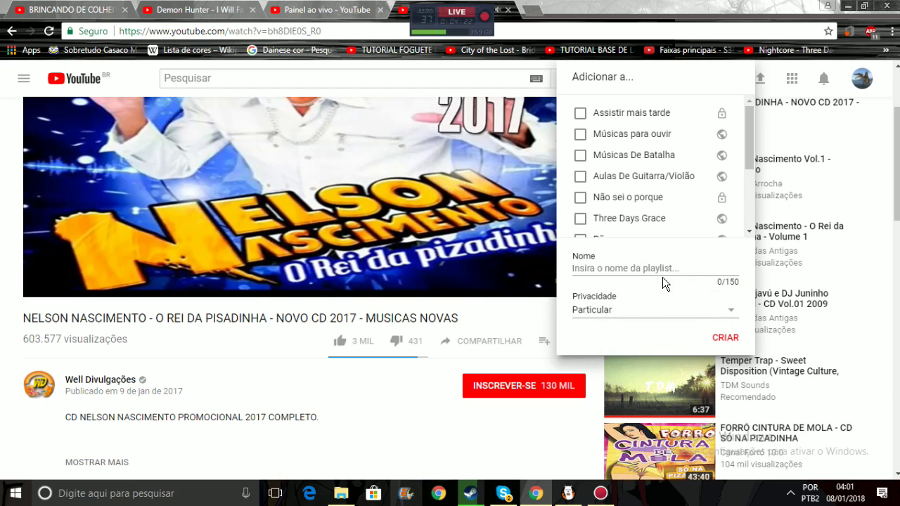
click(622, 269)
text(M)
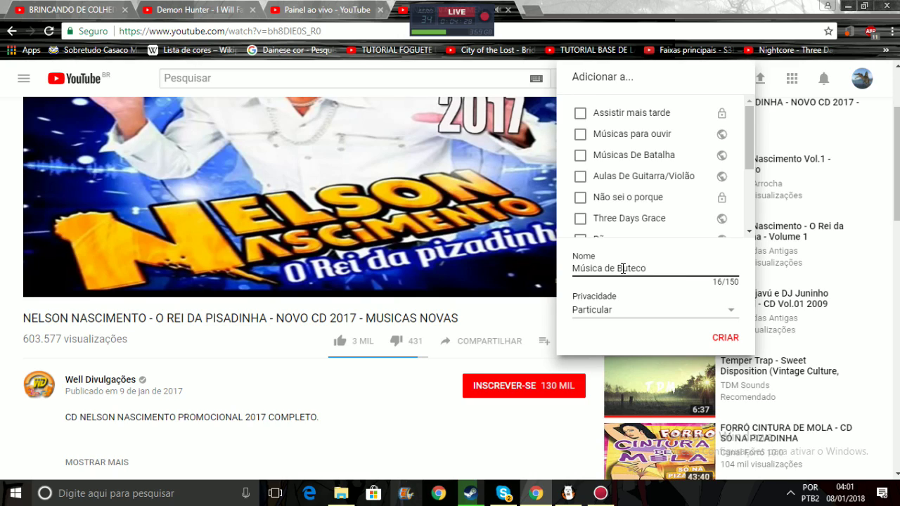
click(716, 347)
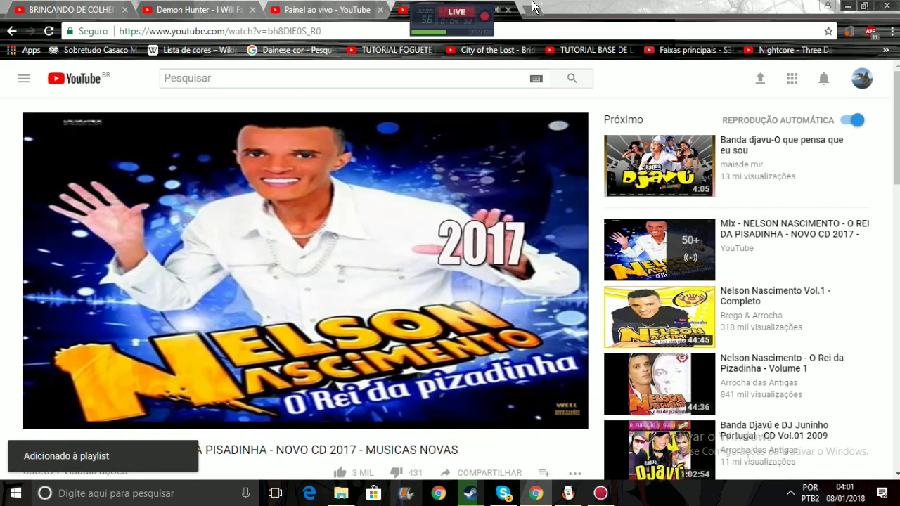
Search the web for "opening evangelion" in a new tab, pause the previous video and open the Neon Genesis Evangelion opening
key(ctrl+t)
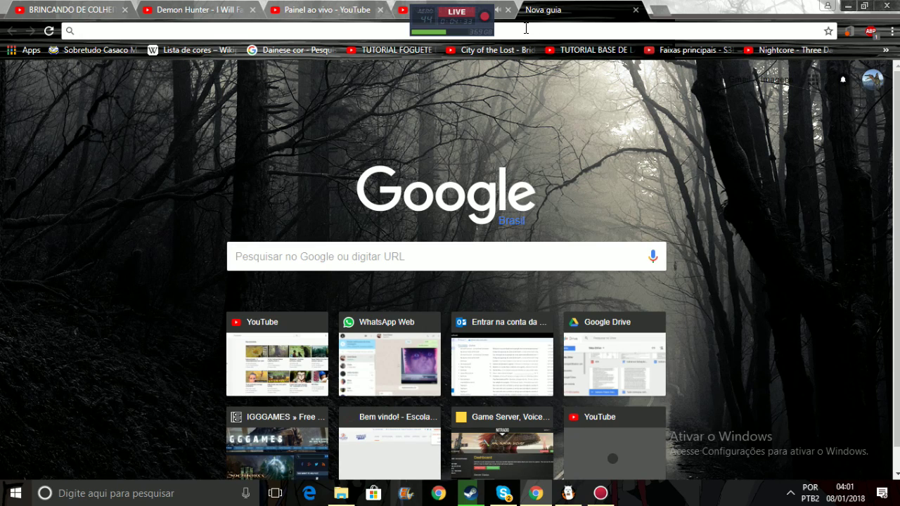
text(come s)
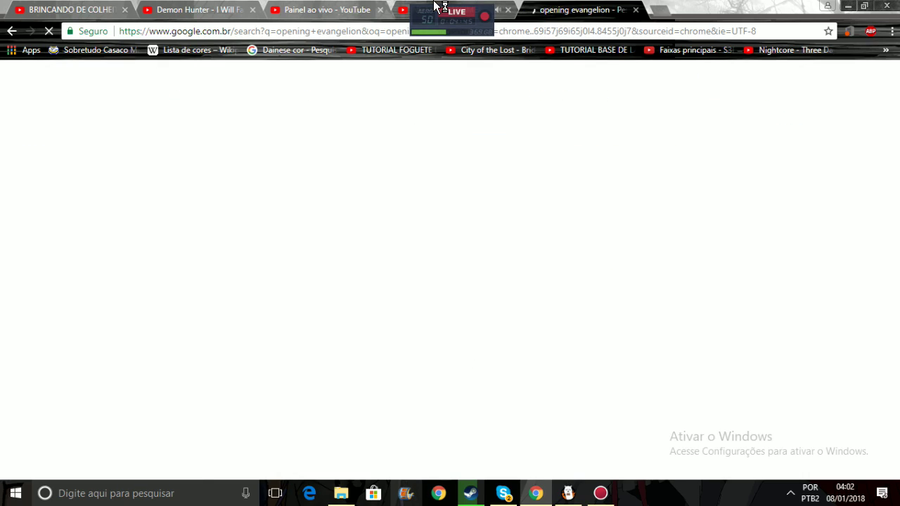
click(435, 6)
click(434, 236)
click(553, 7)
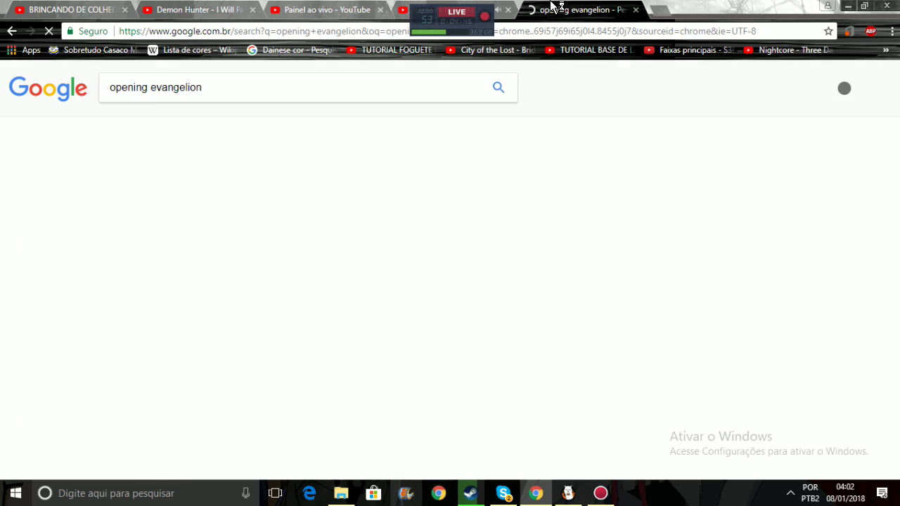
click(294, 276)
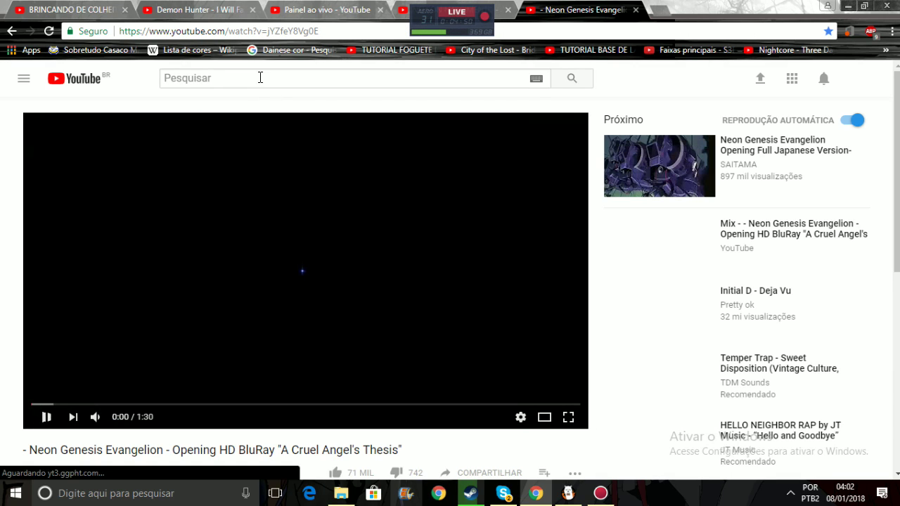
Search YouTube for "a cruel angel's thesis complete" and open the Neon Genesis Evangelion Opening Full Japanese Version video
click(280, 82)
text(a)
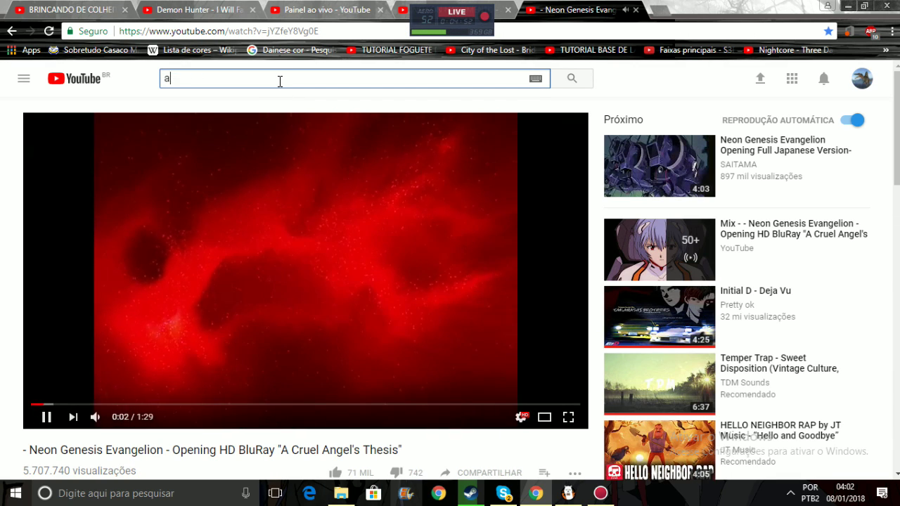
text( cruel angel's thesis )
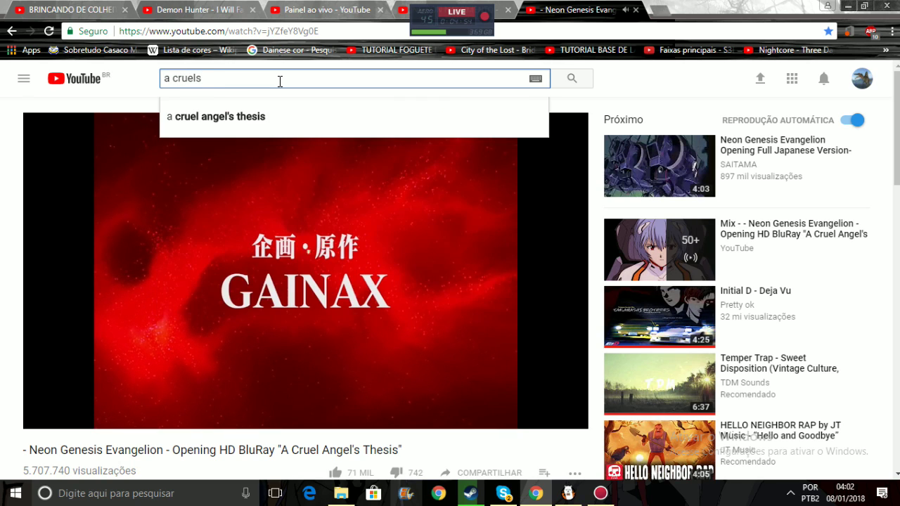
text(co)
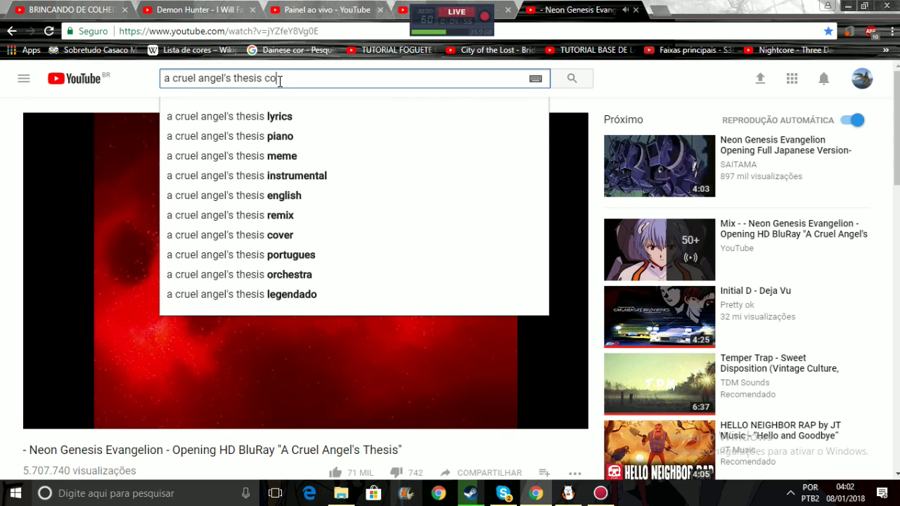
text(mplete)
key(Return)
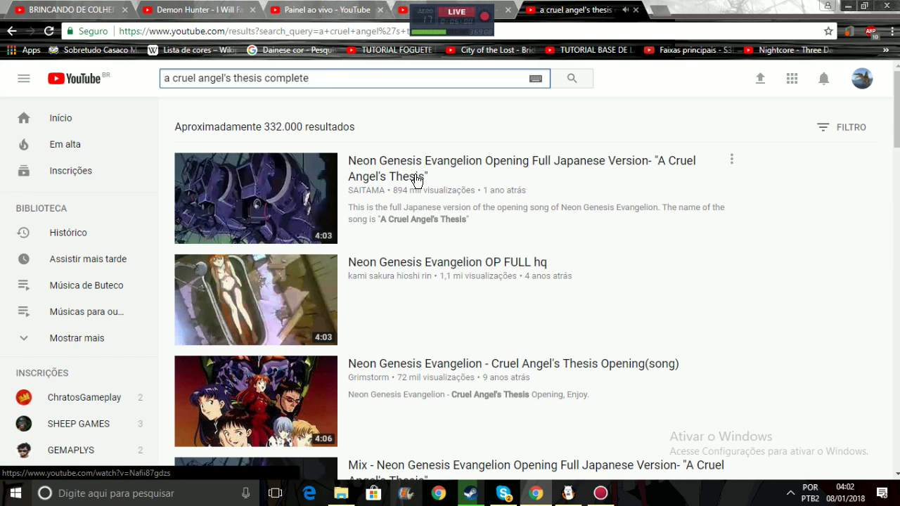
click(415, 177)
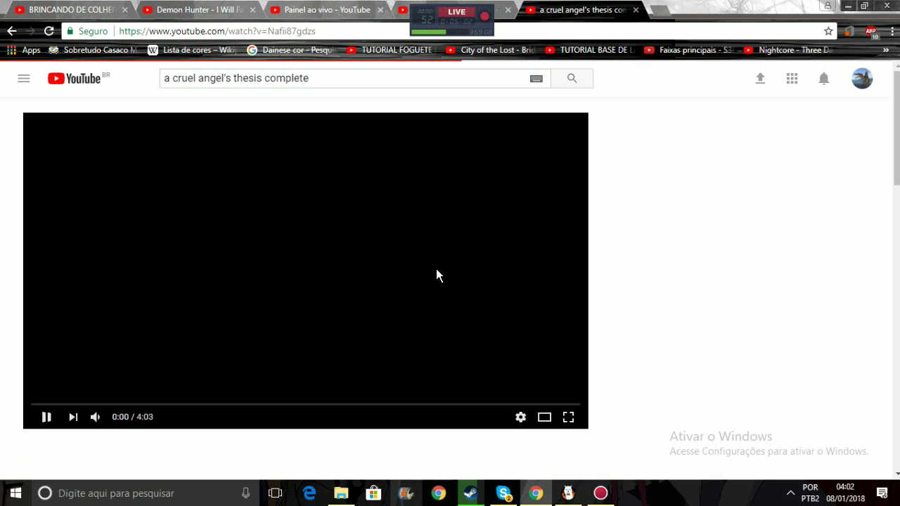
Add the full Evangelion opening video to an existing playlist and close the playlist list
scroll(492, 323, down, 2)
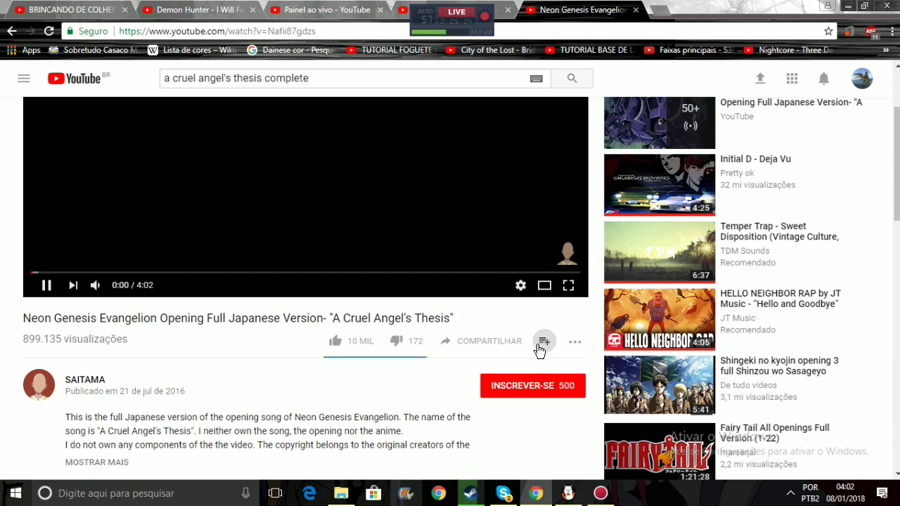
click(541, 341)
scroll(675, 271, down, 2)
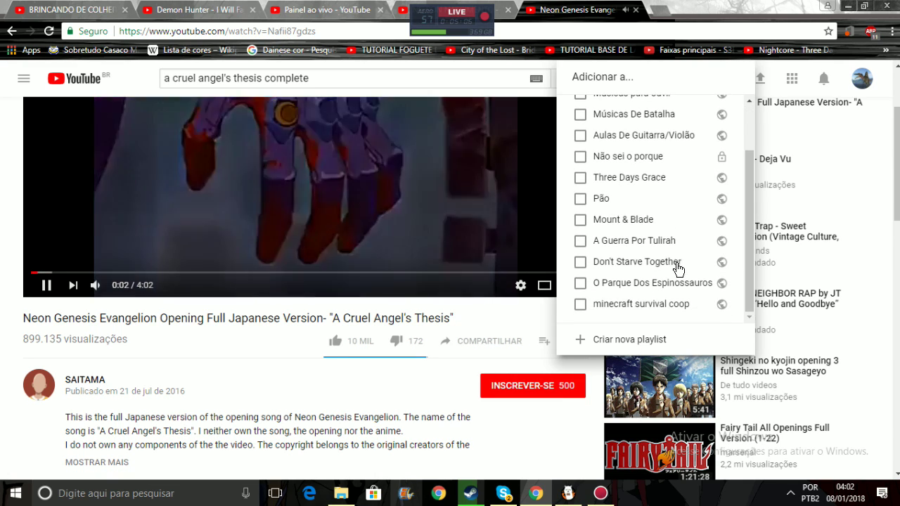
scroll(638, 295, up, 2)
click(626, 133)
click(465, 321)
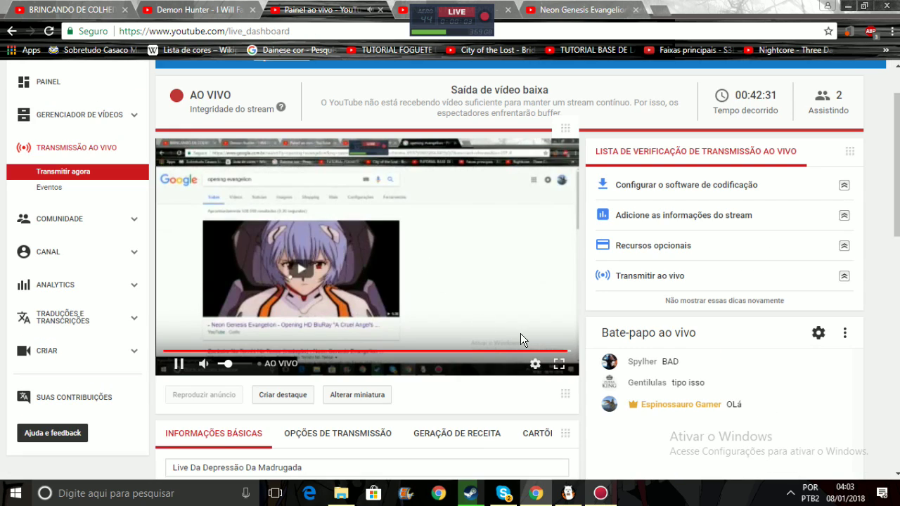
On the live dashboard, bring the stream preview up to the live point, pause it, and return to the Evangelion video
drag(566, 351, 615, 340)
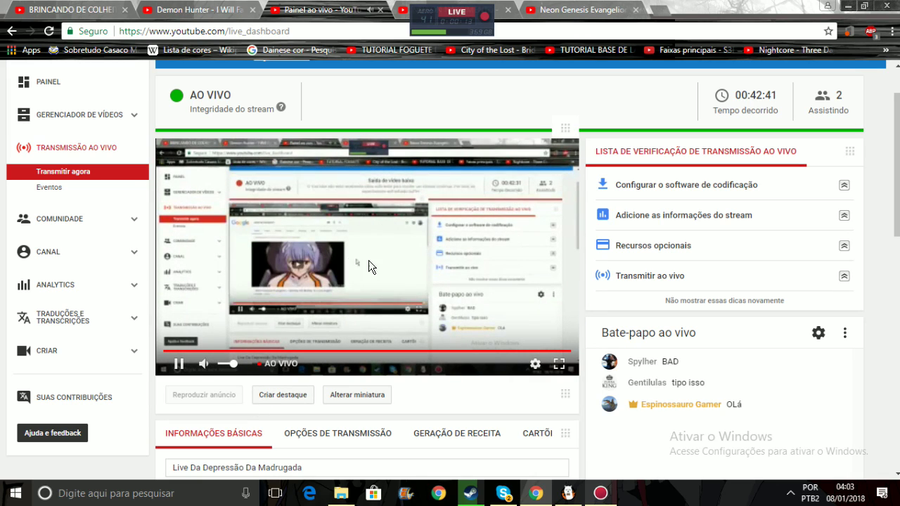
click(356, 269)
click(582, 9)
Set the Evangelion opening video to play in a loop
click(401, 244)
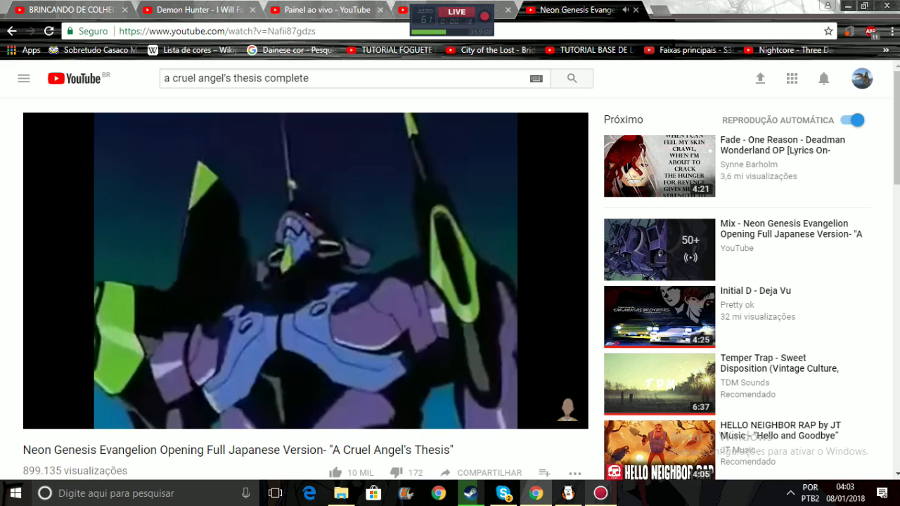
right_click(264, 315)
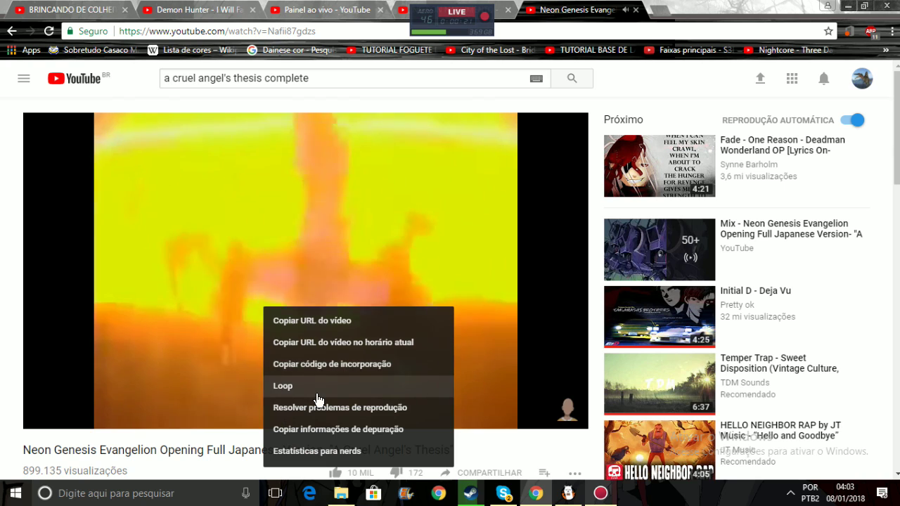
click(316, 386)
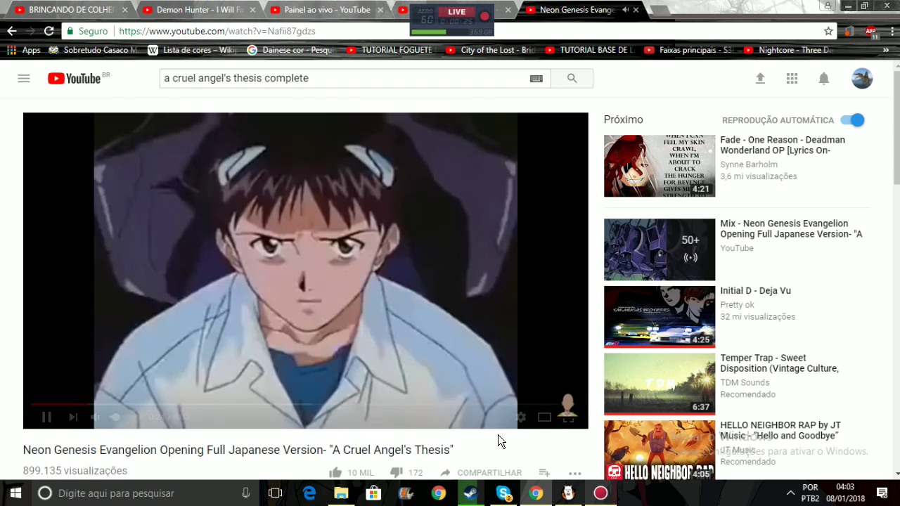
Switch to FireAlpaca and examine the portrait's face, collar and rose vines up close and as a whole
click(566, 494)
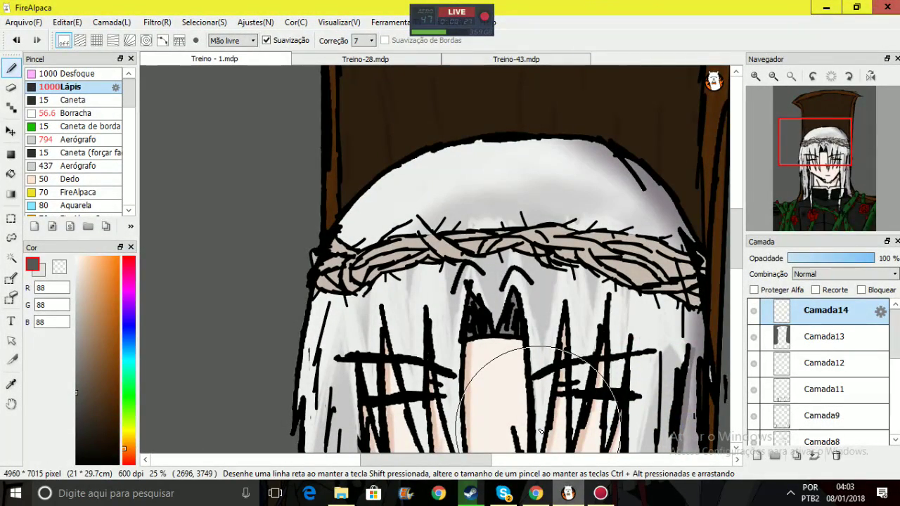
drag(817, 147, 817, 183)
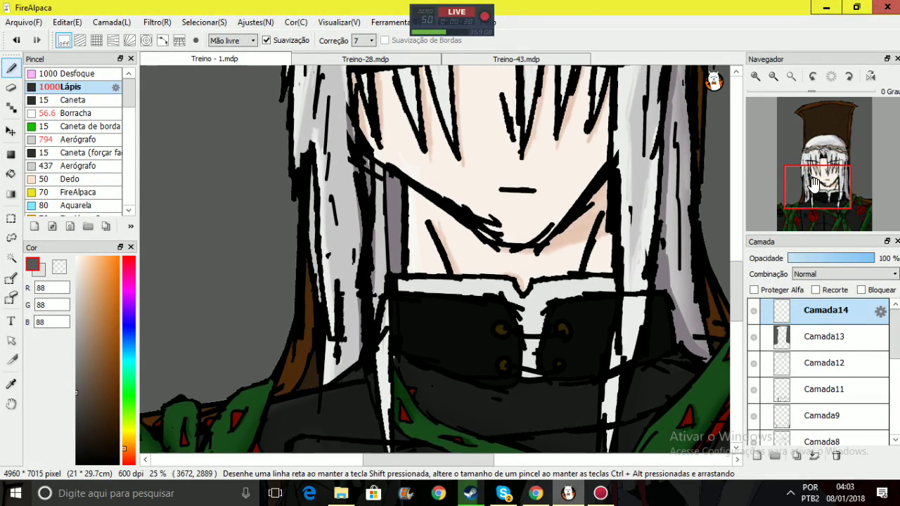
click(789, 75)
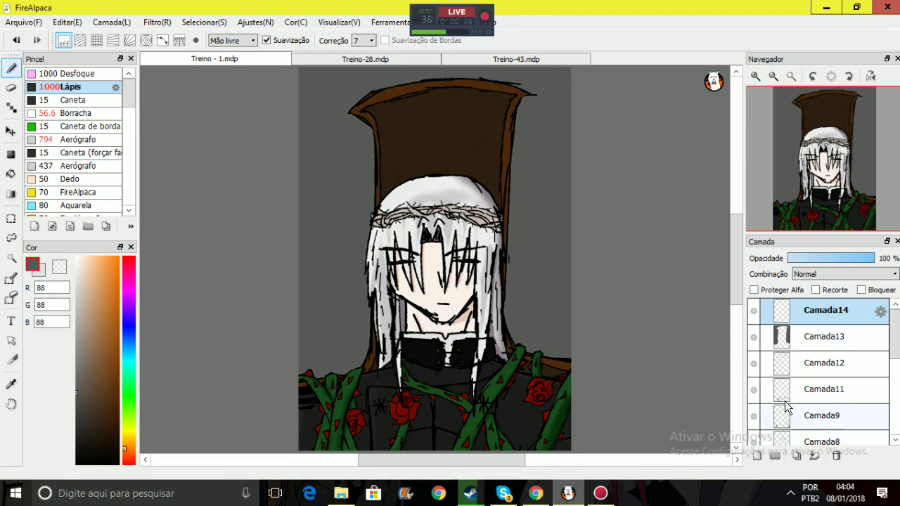
mouse_move(822, 177)
mouse_down()
mouse_move(823, 188)
mouse_move(827, 164)
mouse_move(823, 187)
mouse_up()
click(755, 78)
click(755, 78)
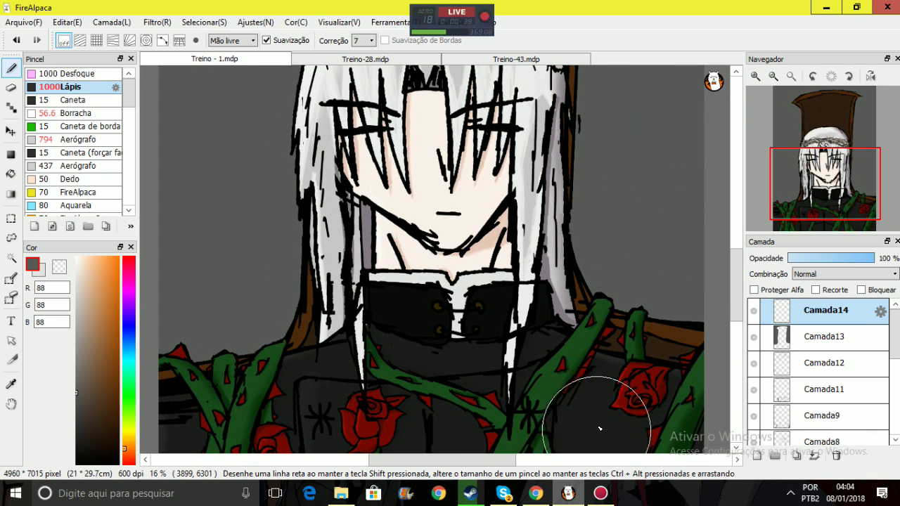
Switch to the browser, then pause and resume the Evangelion video
click(535, 493)
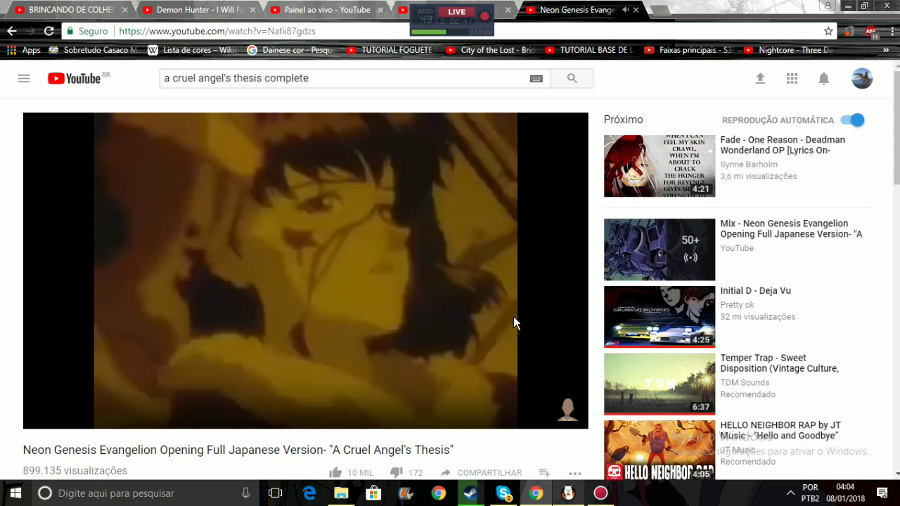
click(492, 288)
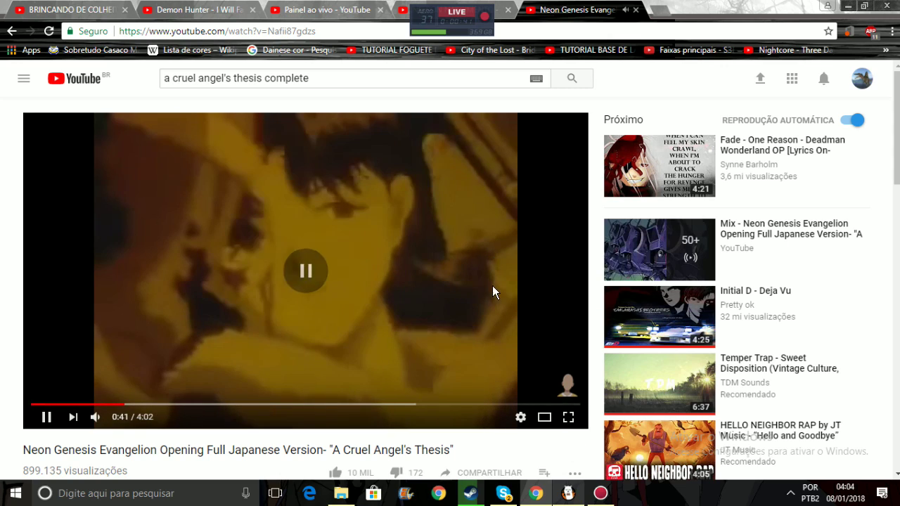
click(455, 290)
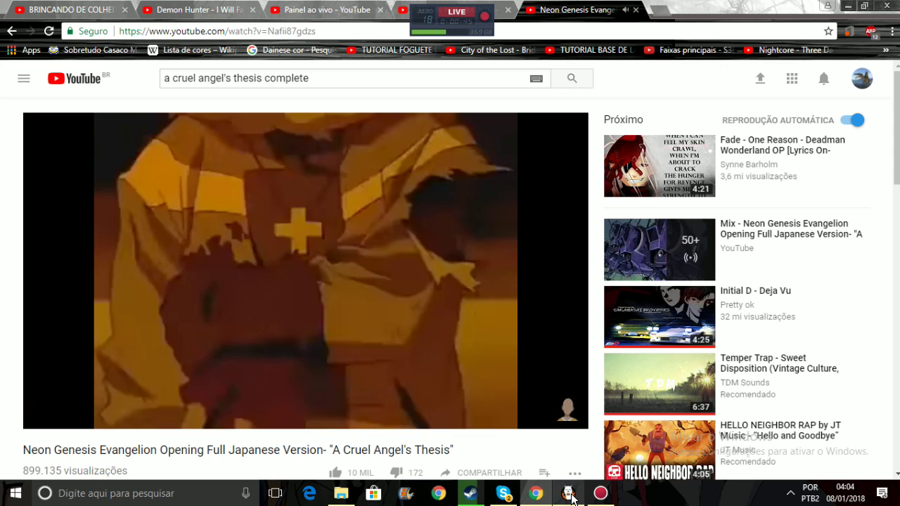
Return to FireAlpaca and examine the roses, vines and shoulders, ending with the whole portrait in view
click(568, 493)
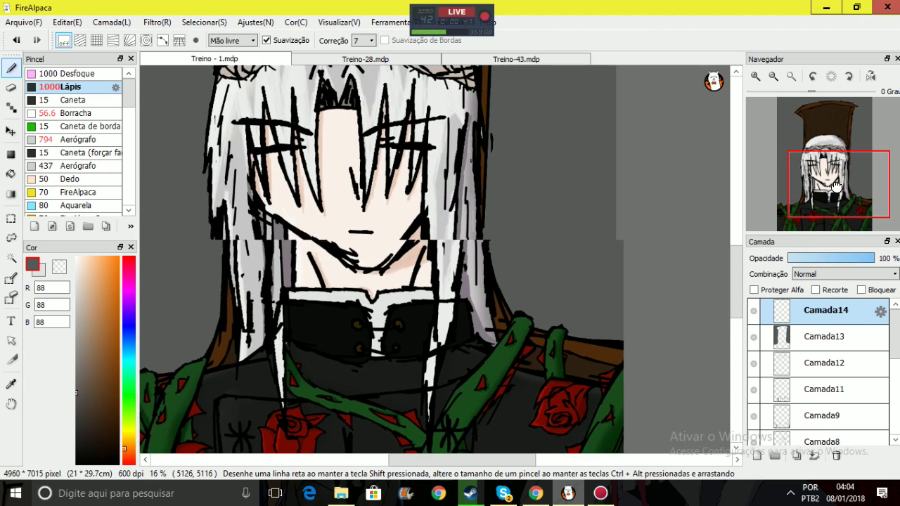
drag(835, 181, 819, 199)
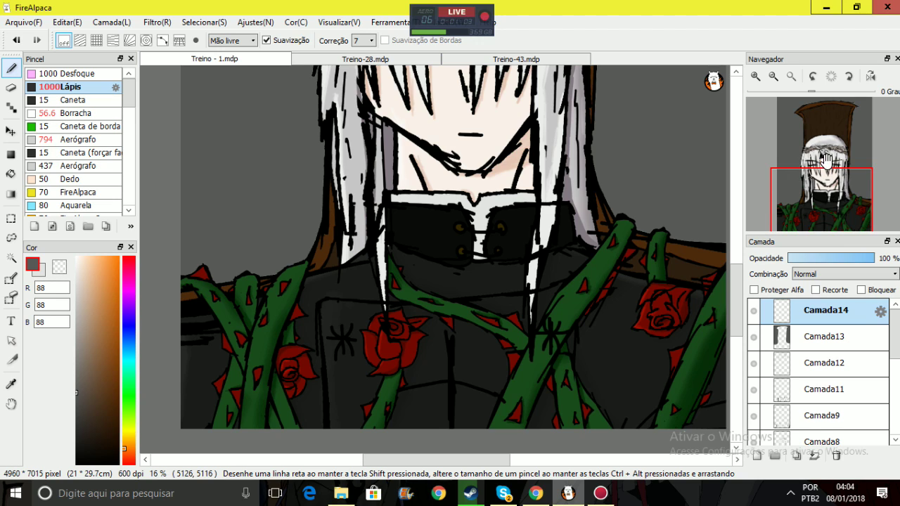
mouse_move(822, 167)
mouse_down()
mouse_move(815, 124)
mouse_move(818, 172)
mouse_up()
click(790, 76)
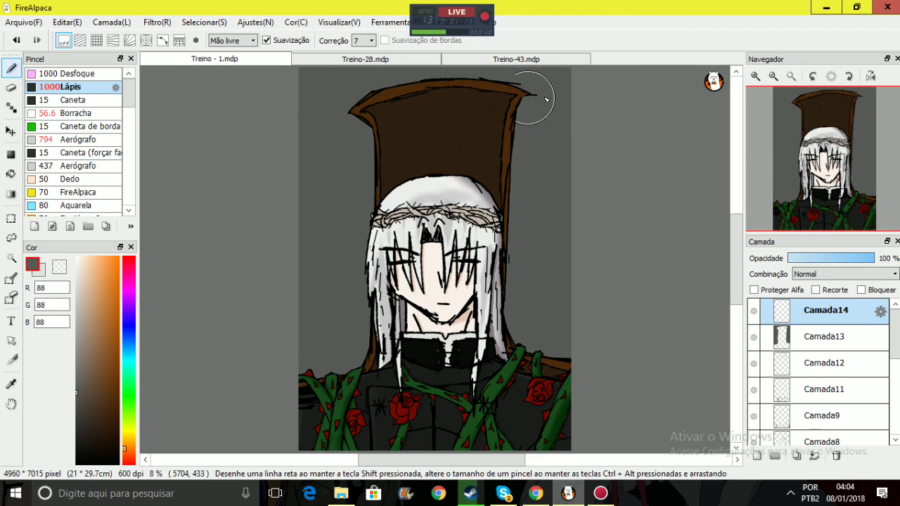
Check the live transmission in the Action! recorder and hide its window again
click(26, 26)
click(74, 123)
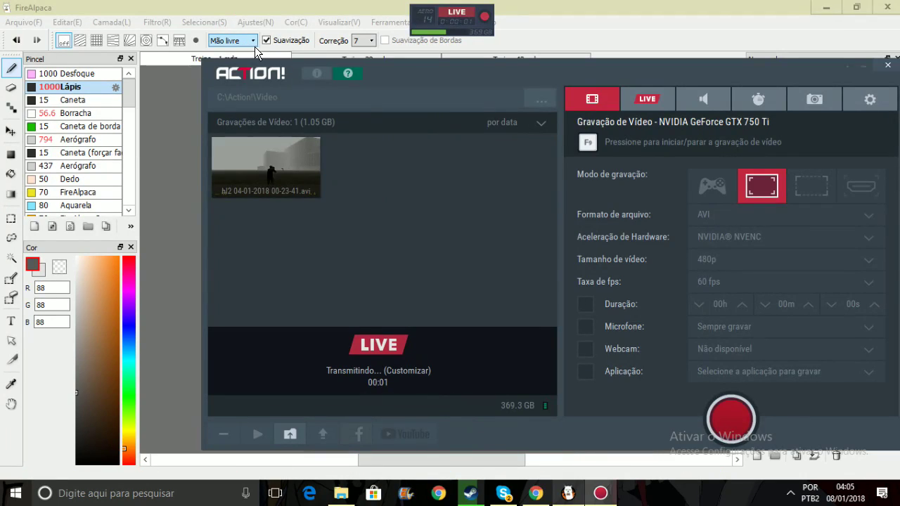
click(864, 66)
click(112, 21)
mouse_move(152, 21)
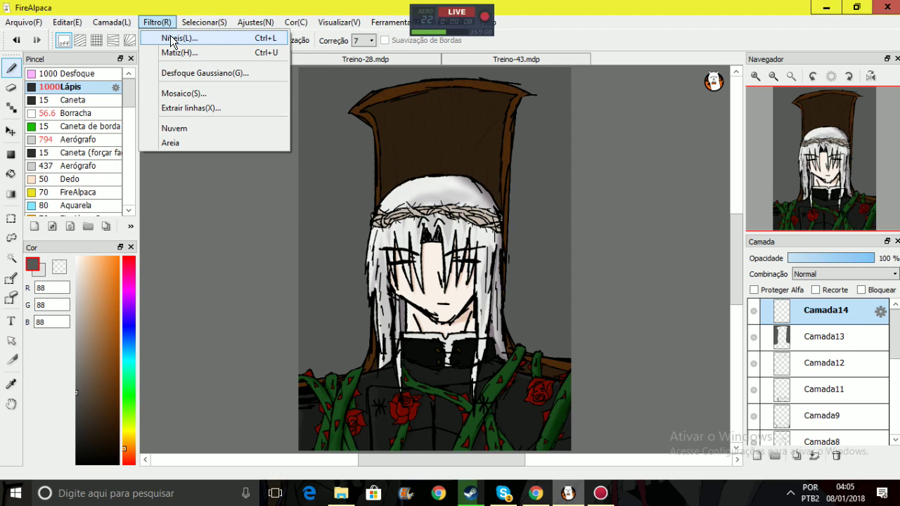
click(170, 38)
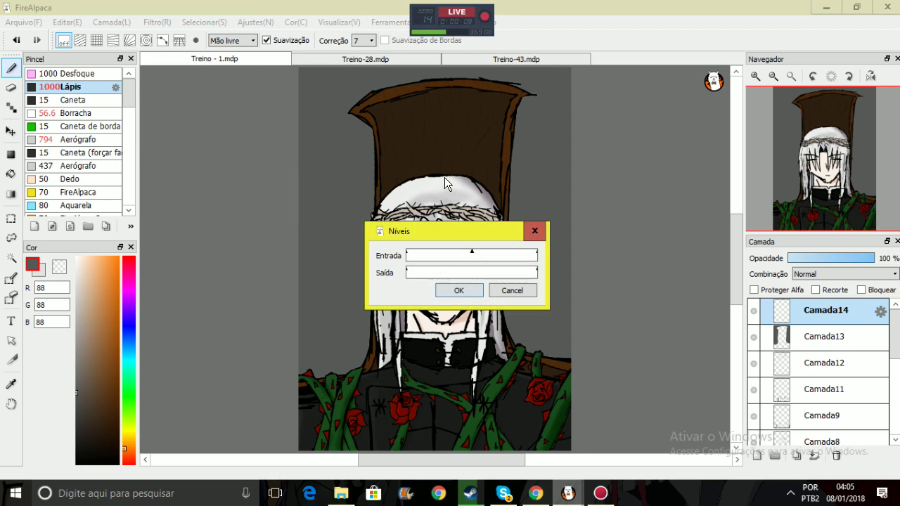
click(540, 236)
Try shifting the hue of layer Camada14 to 180 with the Hue/Saturation/Brightness filter
click(157, 22)
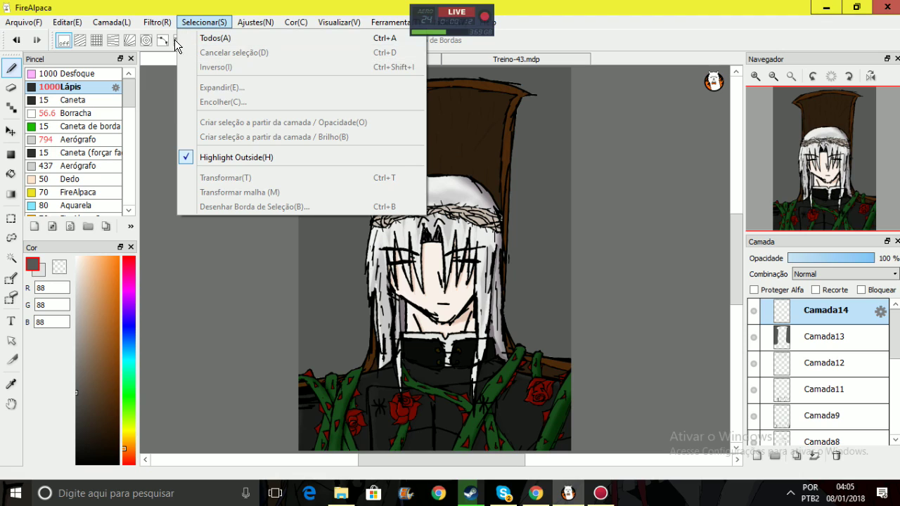
click(166, 52)
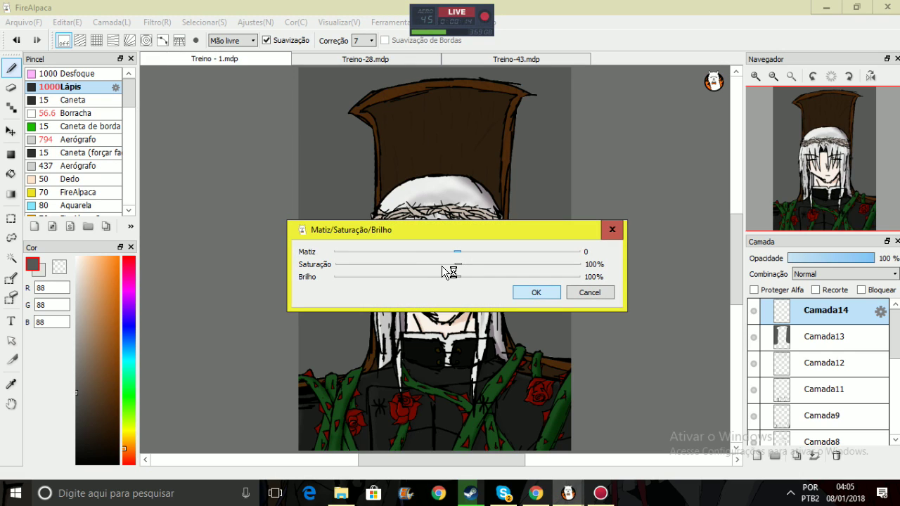
drag(474, 236, 894, 252)
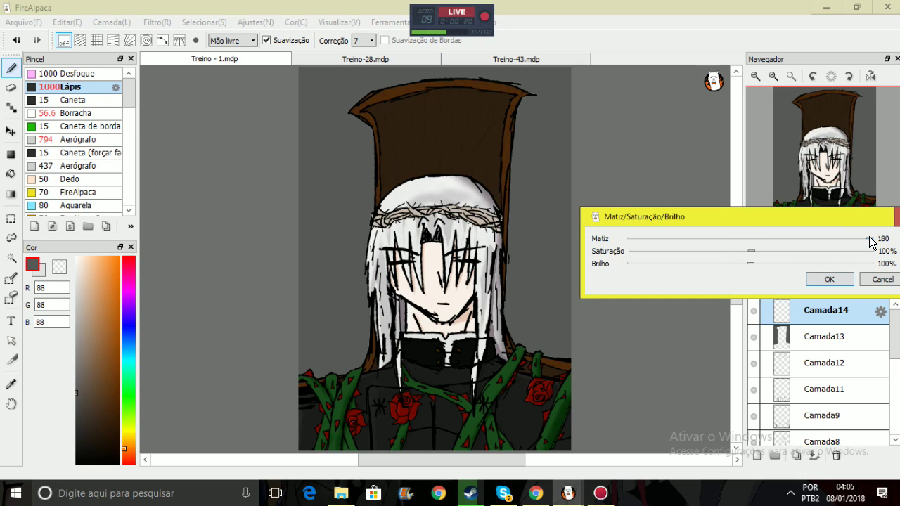
click(828, 279)
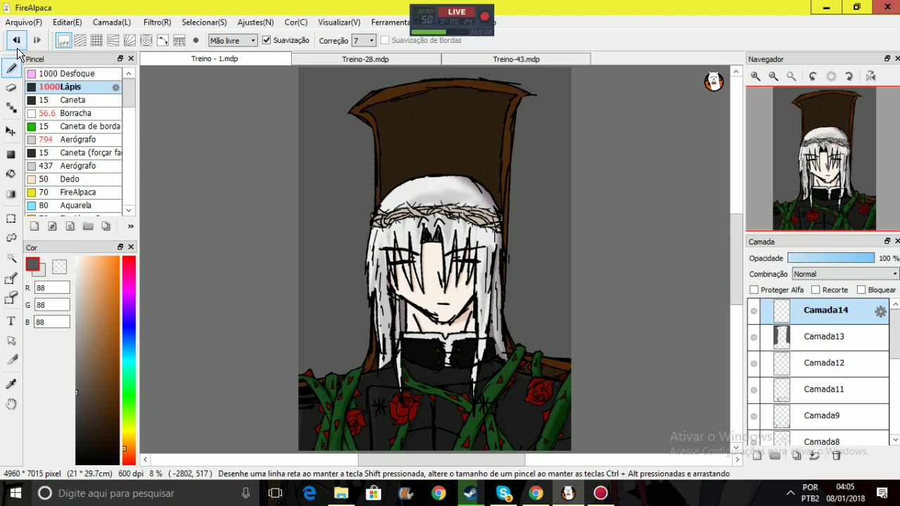
Try converting layer Camada14 to a 1-bit layer, and undo the conversion
click(201, 23)
mouse_move(162, 24)
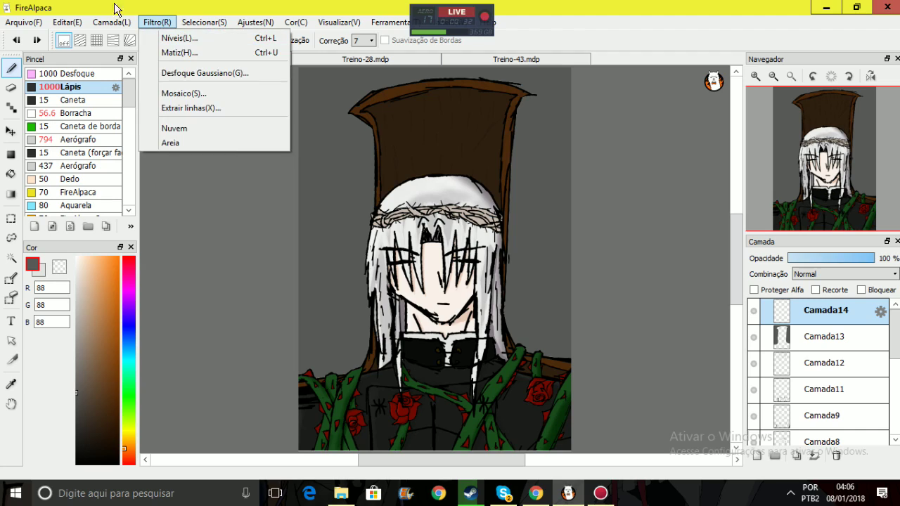
mouse_move(104, 23)
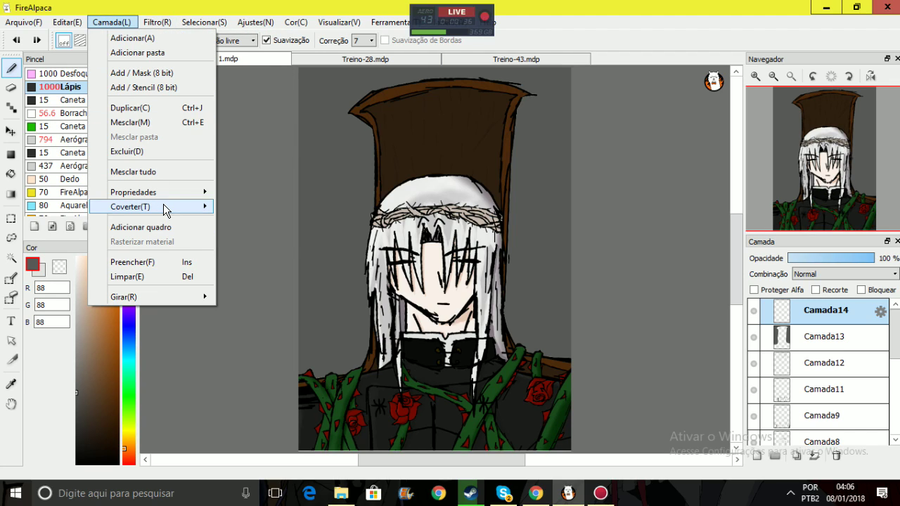
mouse_move(163, 204)
click(280, 237)
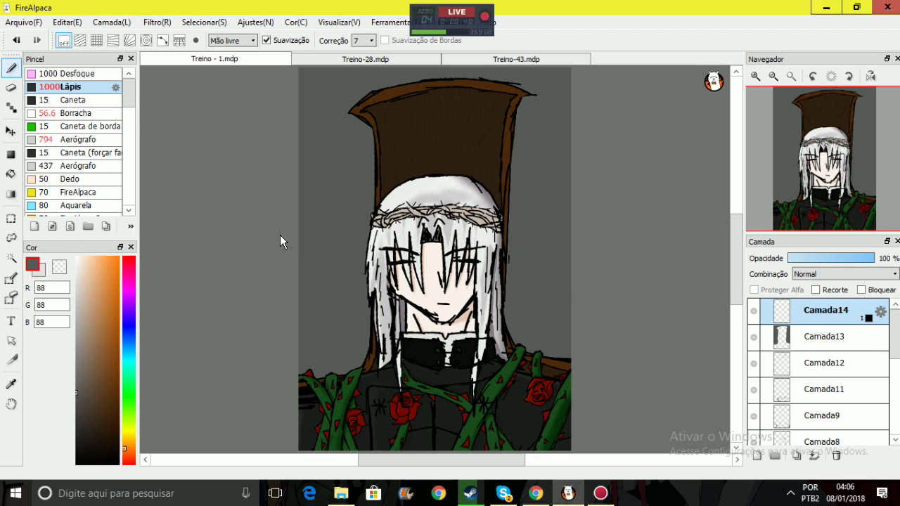
click(14, 41)
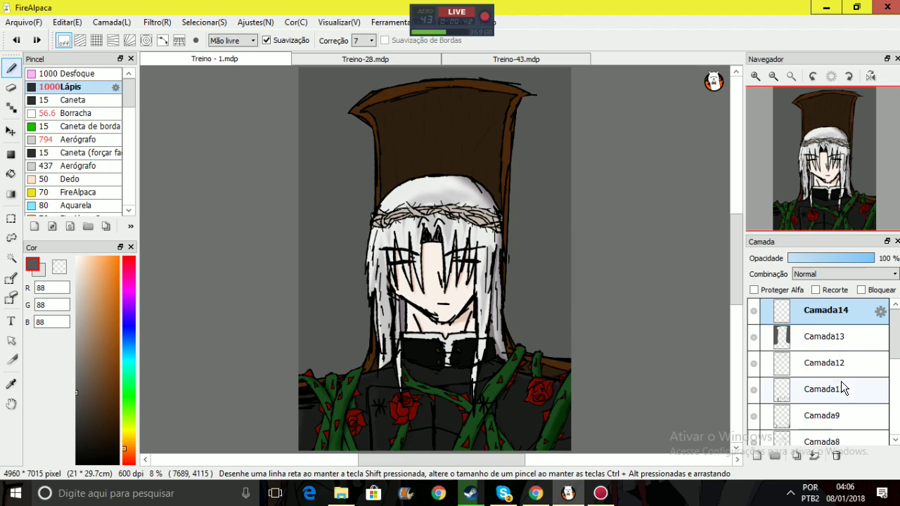
Merge the whole layer stack downward from Camada14 into the single bottom layer Camada10
click(814, 457)
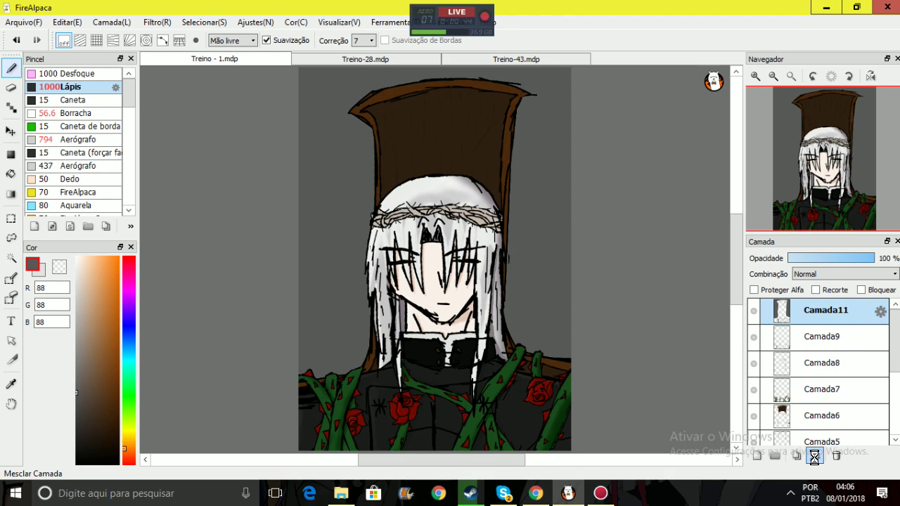
click(814, 457)
click(814, 457)
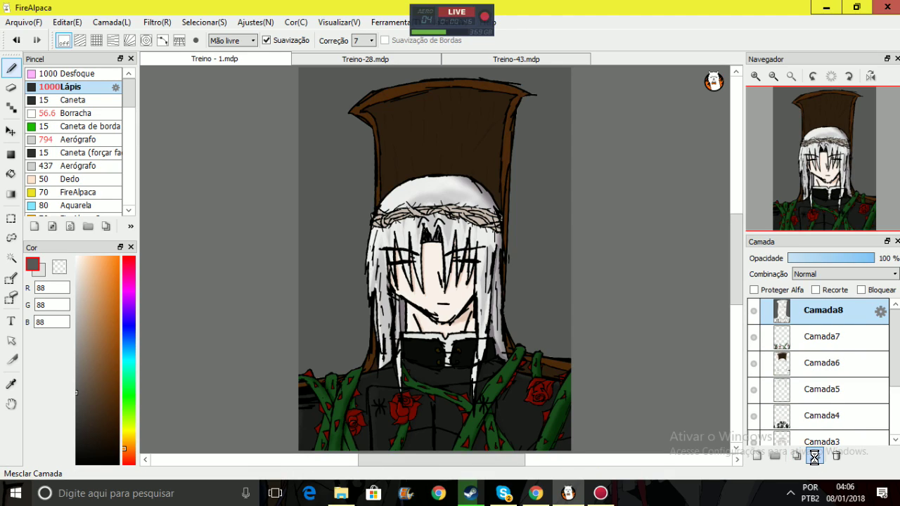
click(814, 457)
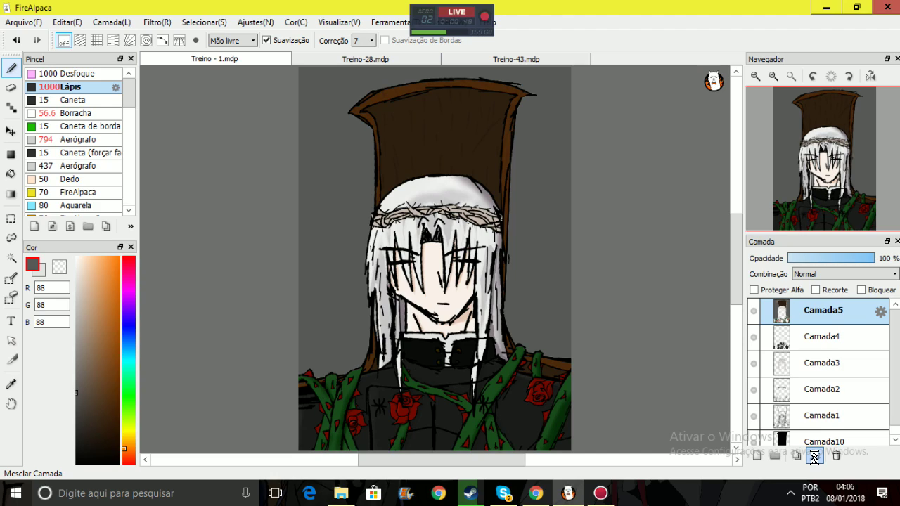
click(814, 457)
click(814, 457)
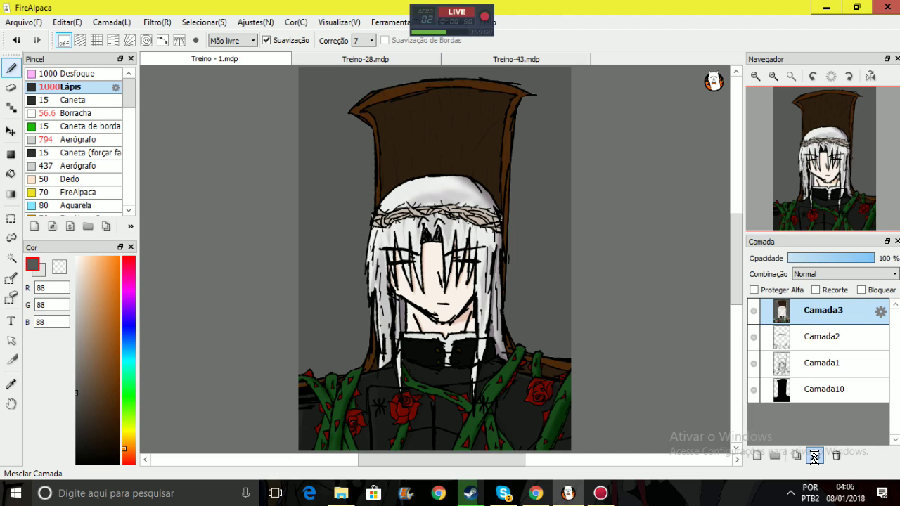
click(814, 457)
click(814, 457)
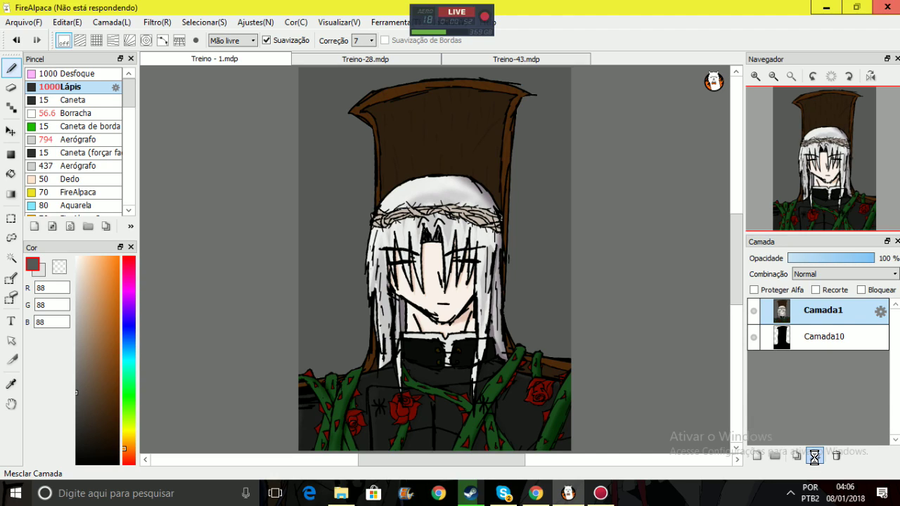
click(815, 457)
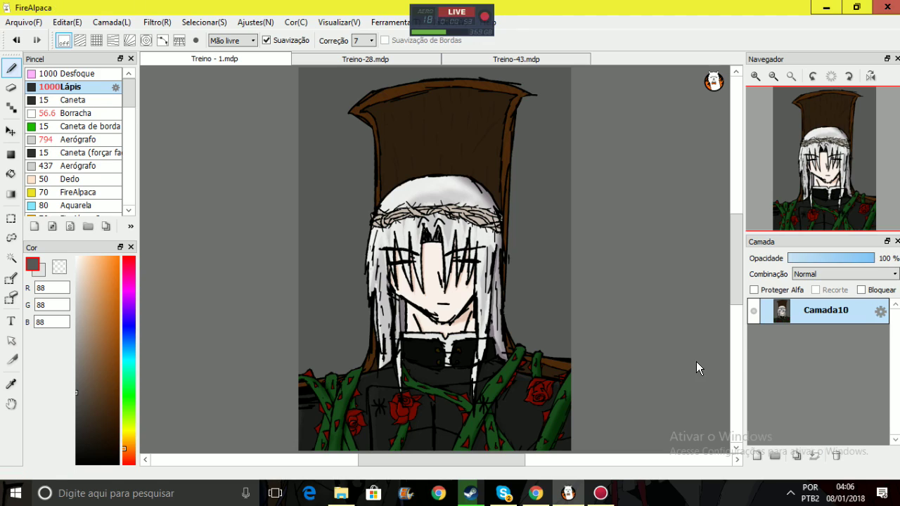
Try converting the merged layer Camada10 to a 1-bit layer, and undo the conversion
click(156, 23)
mouse_move(109, 28)
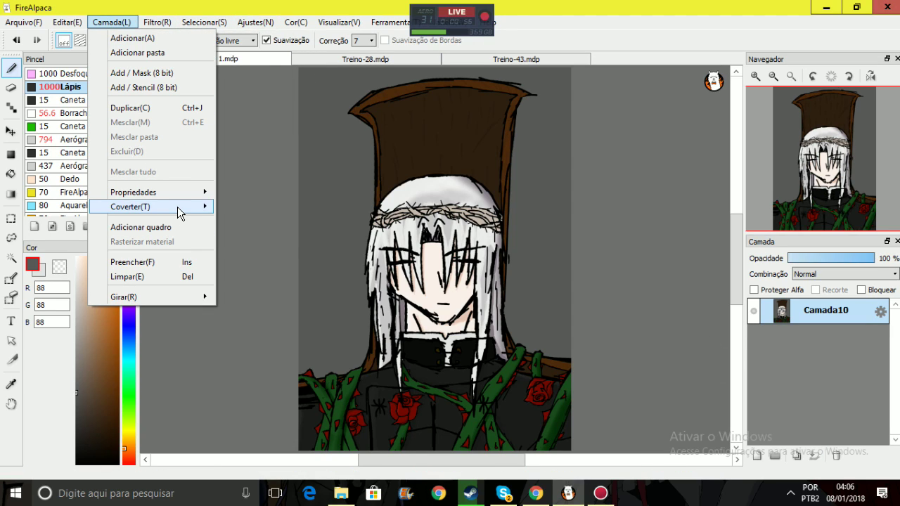
mouse_move(177, 207)
click(288, 237)
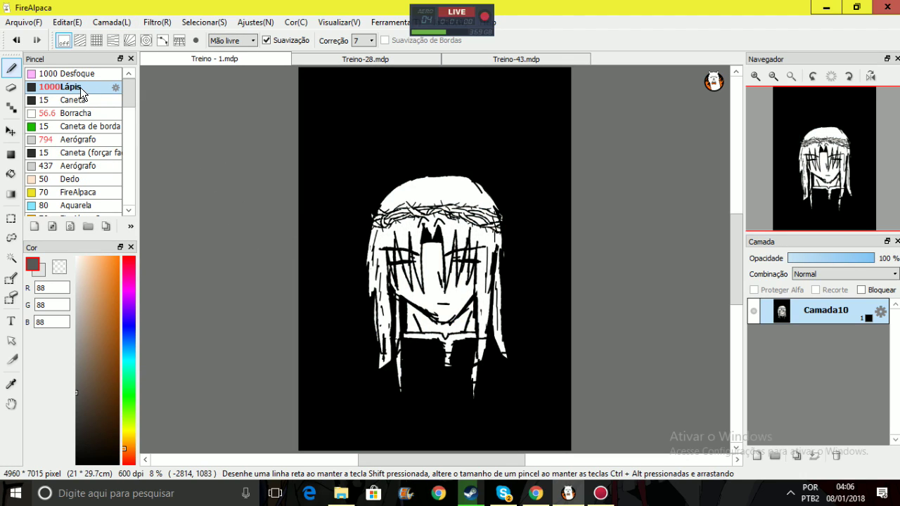
key(ctrl+z)
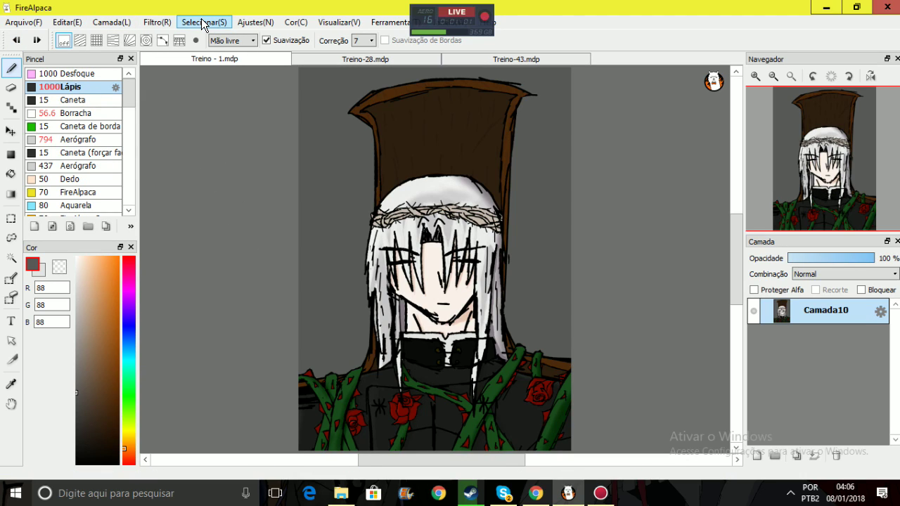
Convert the merged layer Camada10 to an 8-bit grayscale layer
click(157, 22)
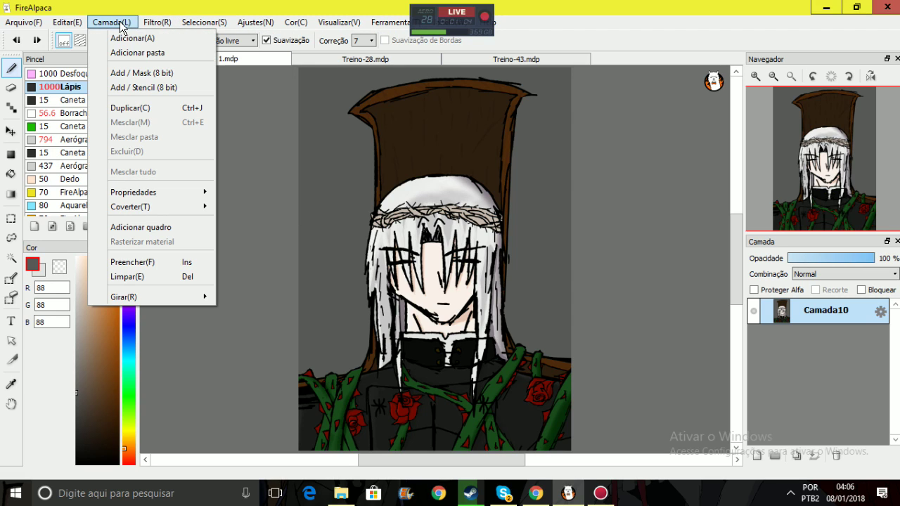
mouse_move(164, 209)
click(240, 223)
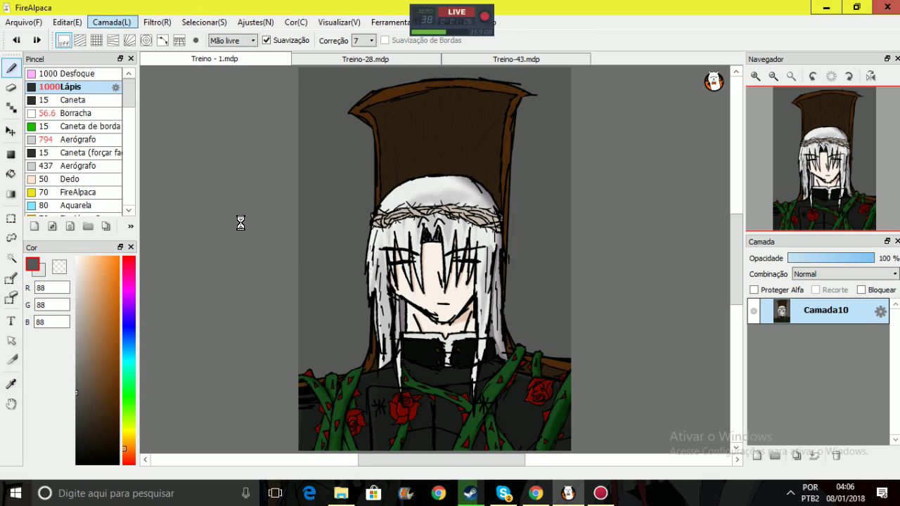
Switch to YouTube, pause the Evangelion opening to look through the suggested videos and check the drawing, and resume playback
click(536, 493)
click(409, 245)
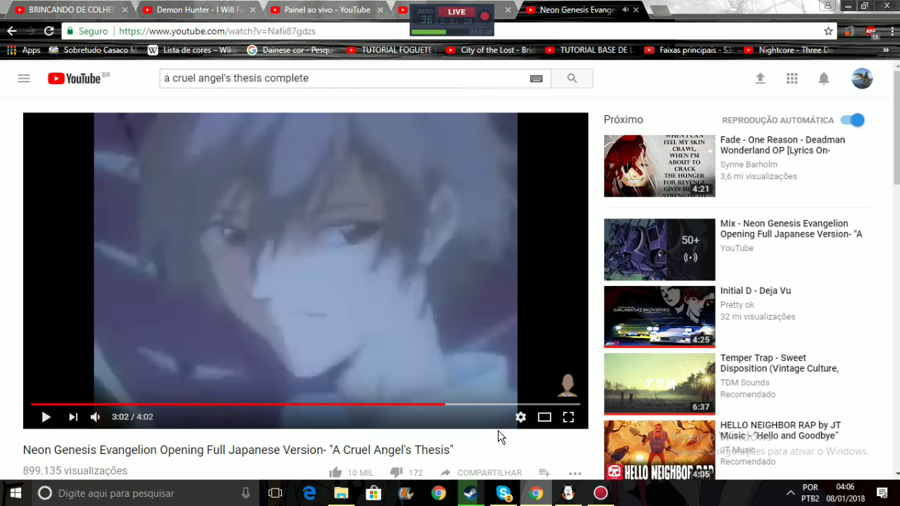
scroll(498, 430, down, 3)
scroll(501, 436, down, 6)
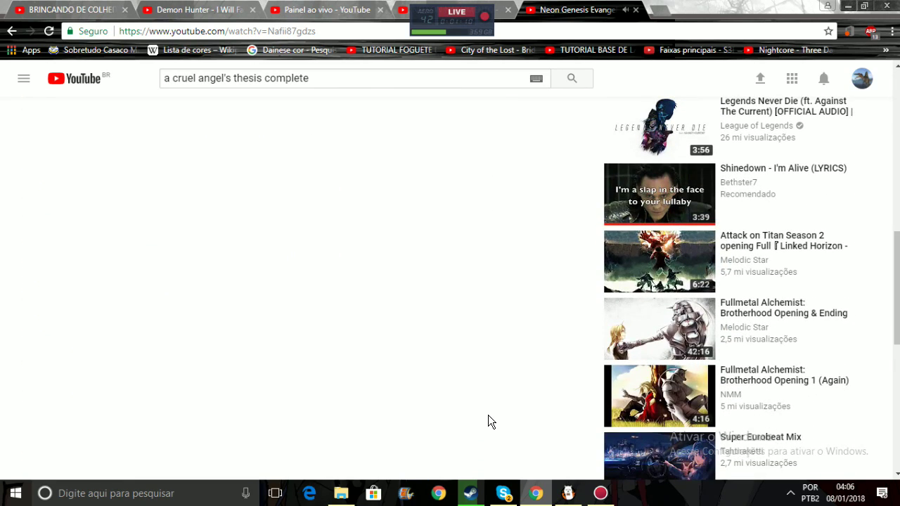
scroll(519, 289, up, 9)
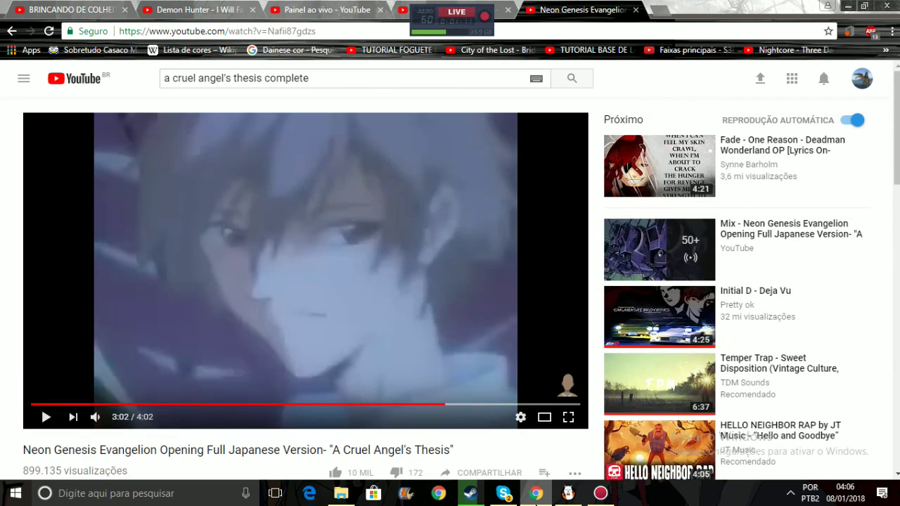
click(568, 493)
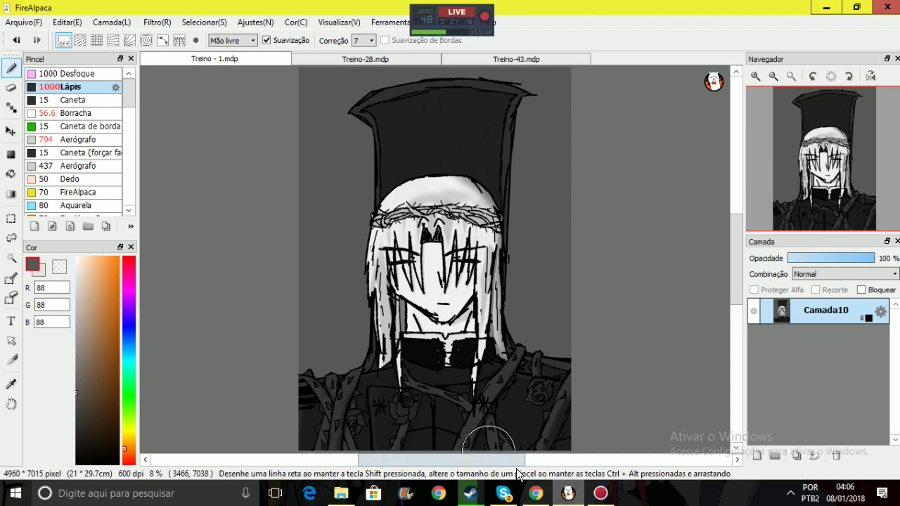
click(535, 493)
key(space)
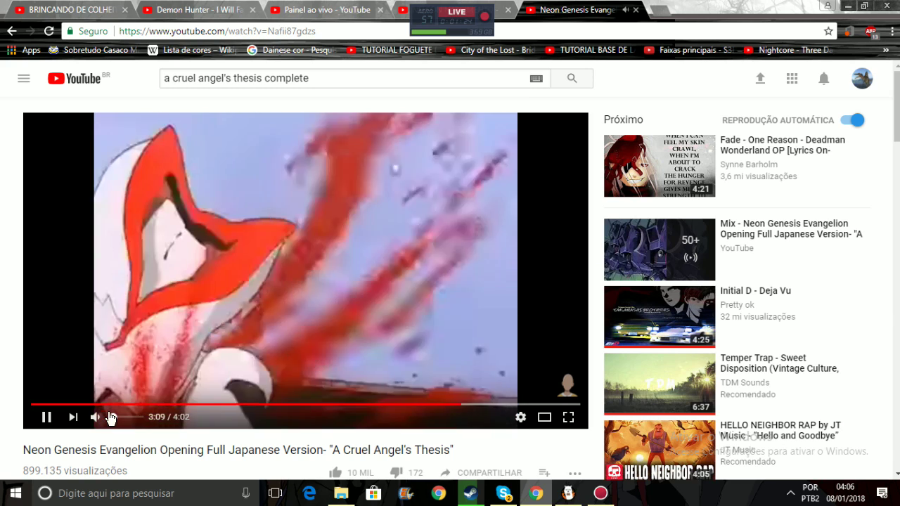
Look through the audio, live streaming and other settings pages in the Action! recorder, and return to the browser
click(609, 496)
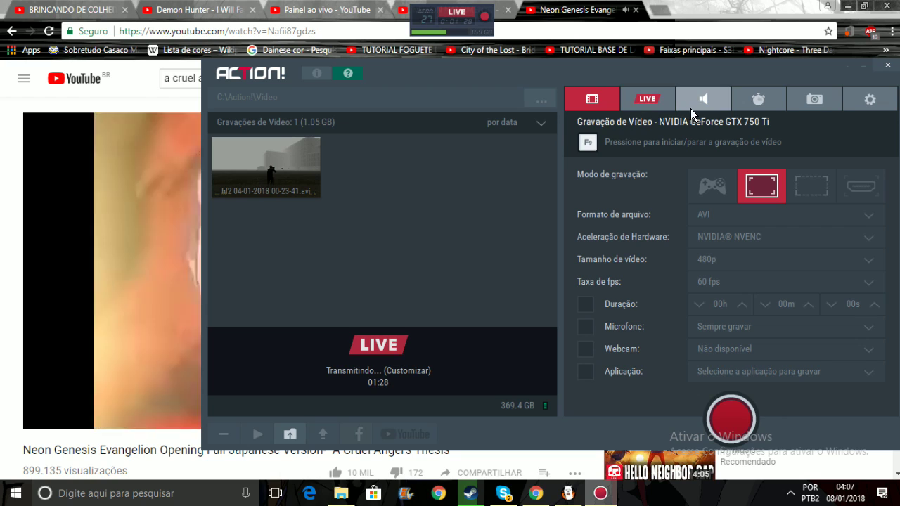
click(696, 107)
click(668, 101)
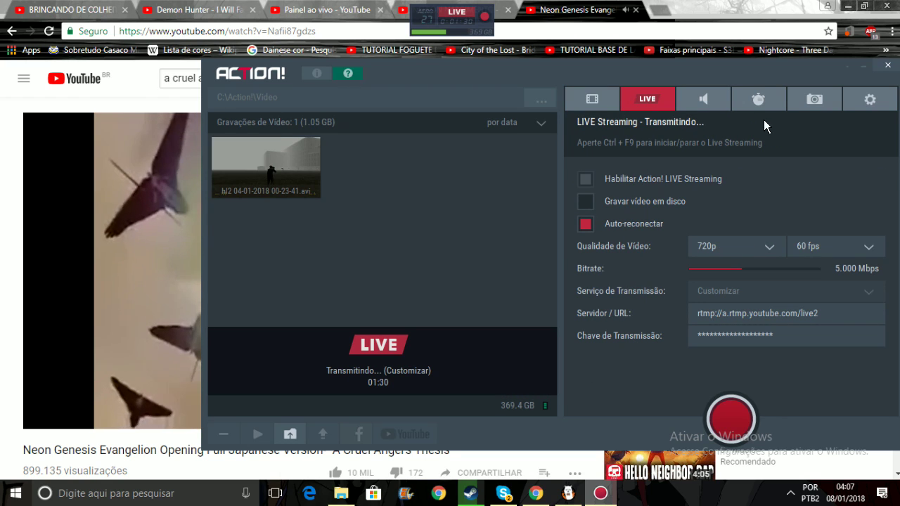
click(758, 99)
click(869, 99)
click(646, 99)
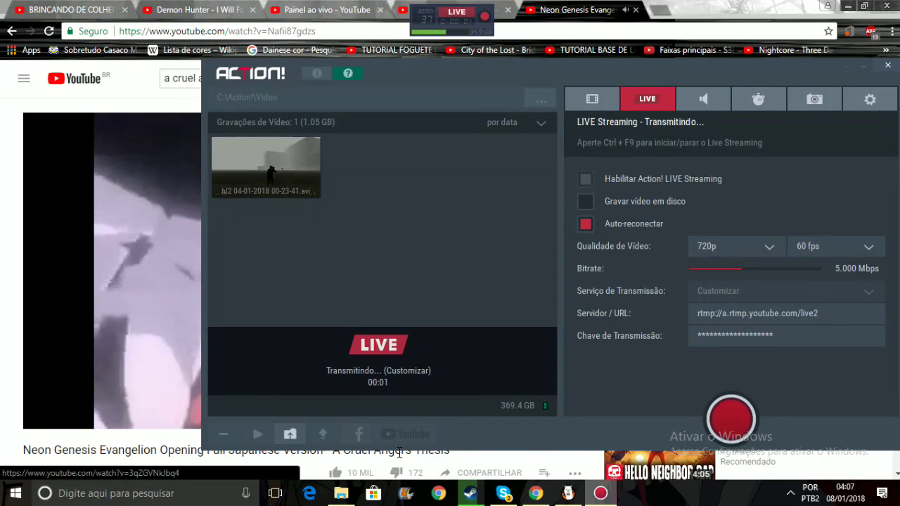
click(150, 442)
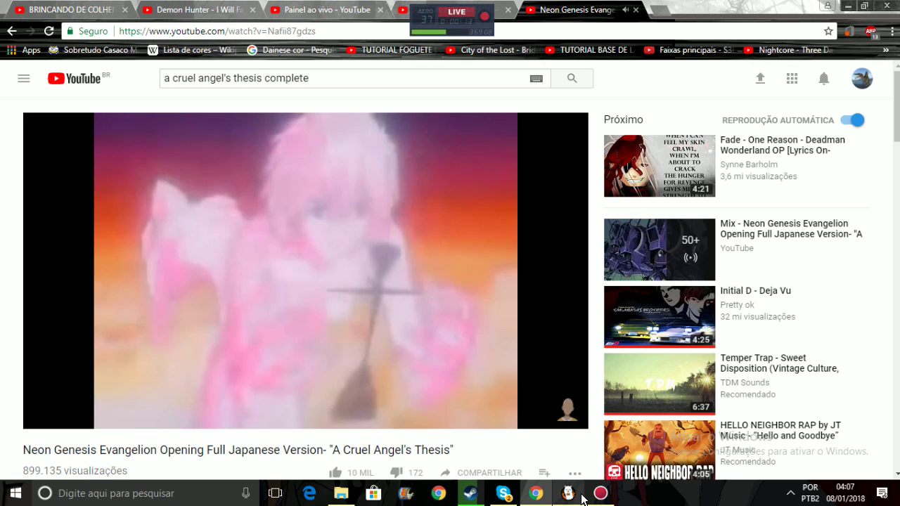
Switch to FireAlpaca and save the grayscale drawing as a new FireAlpaca file named Treino - 2 on the desktop
key(alt+Tab)
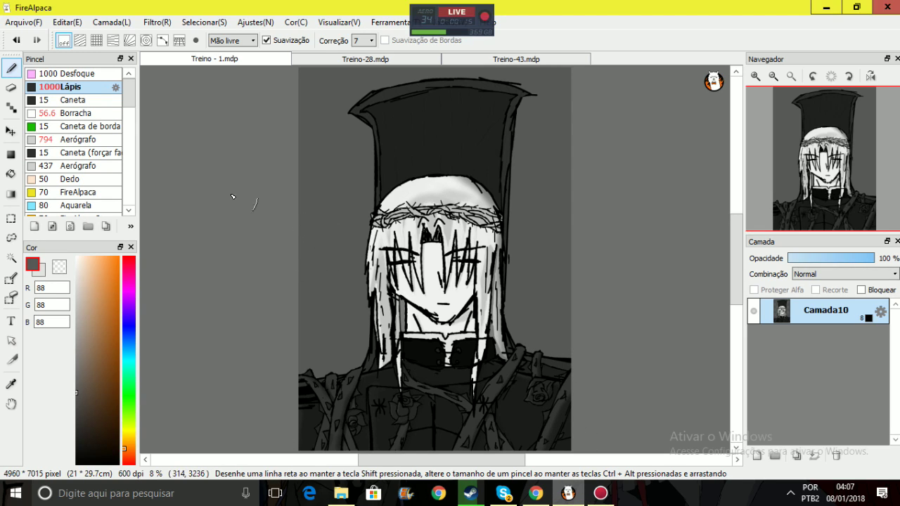
click(24, 21)
click(67, 129)
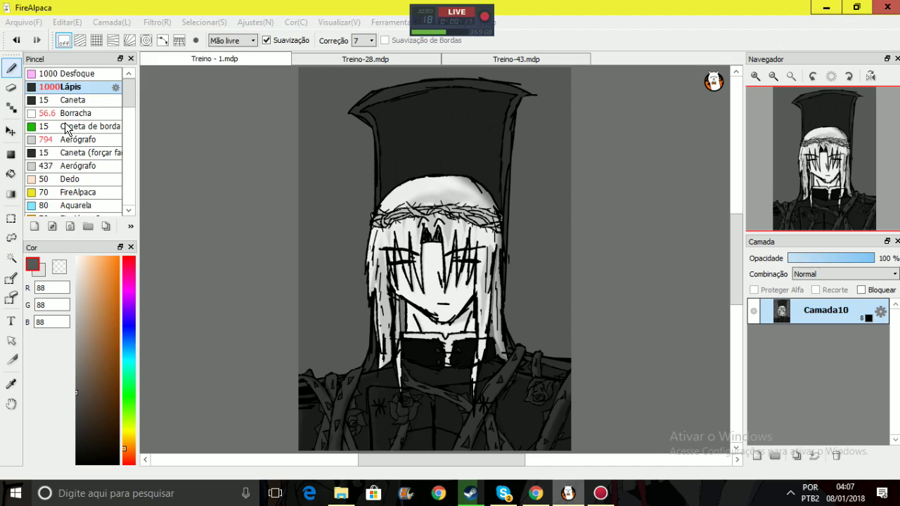
scroll(247, 224, down, 2)
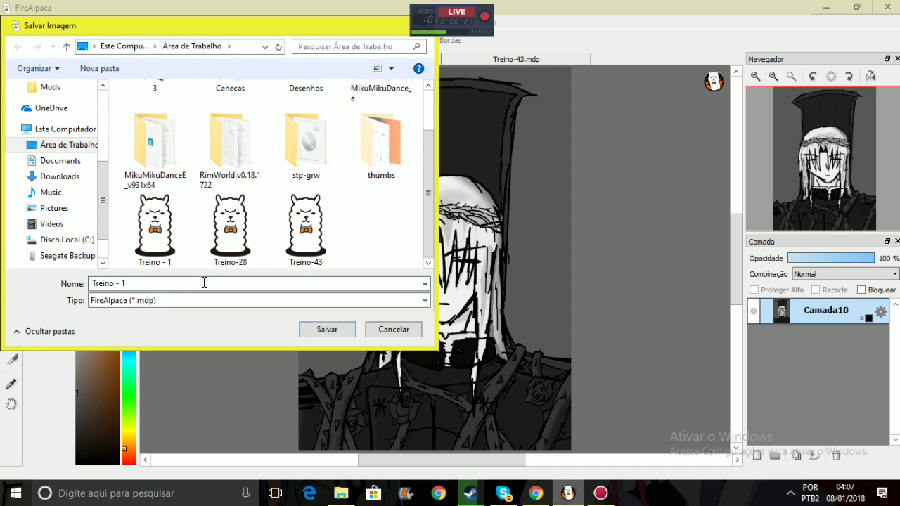
text(2)
click(316, 329)
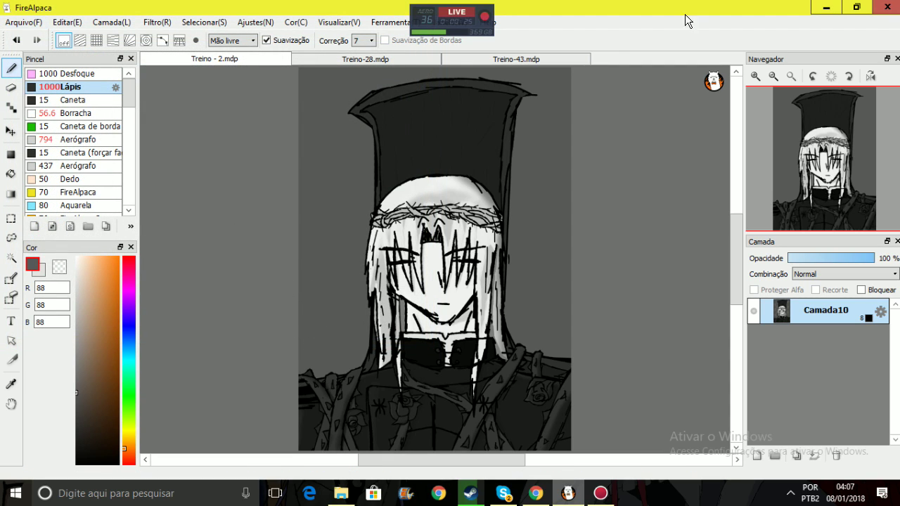
Save the grayscale drawing as the 24-bit PNG file Treino - 2 in the Desenhos folder
click(29, 24)
click(55, 123)
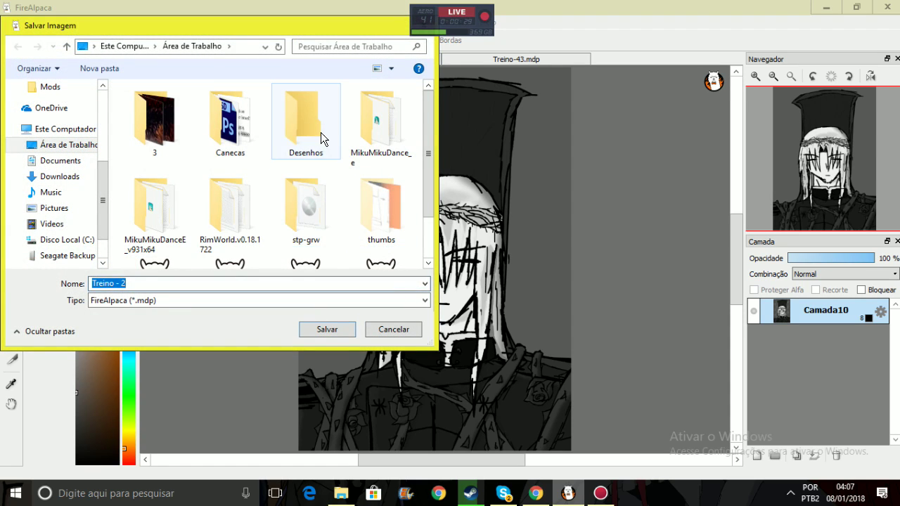
double_click(320, 133)
click(187, 301)
click(173, 324)
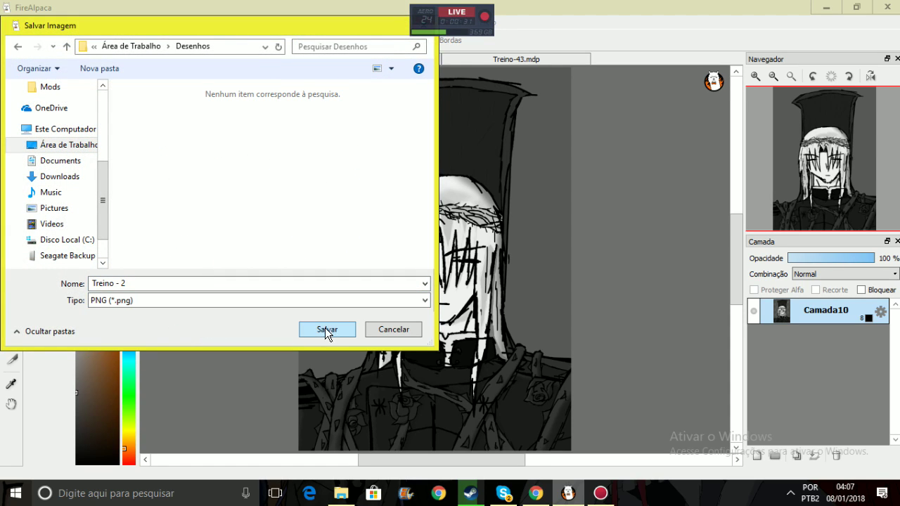
click(328, 328)
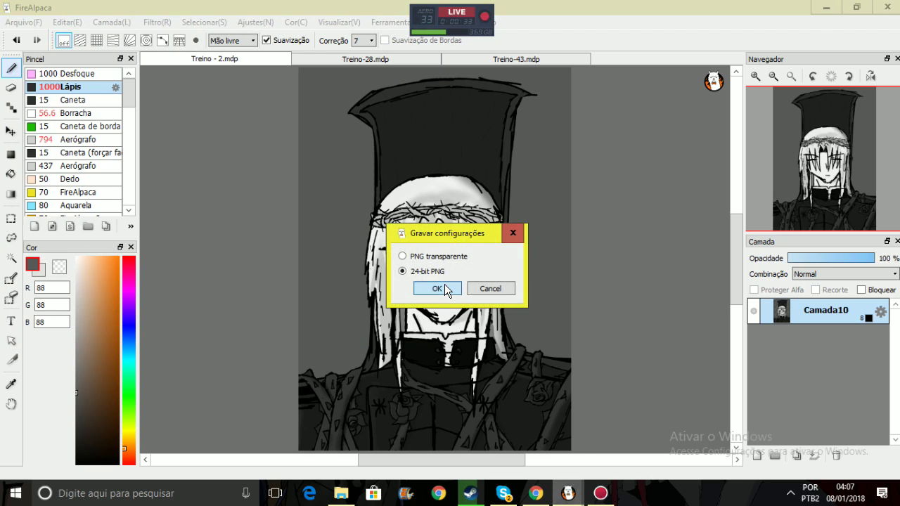
click(438, 288)
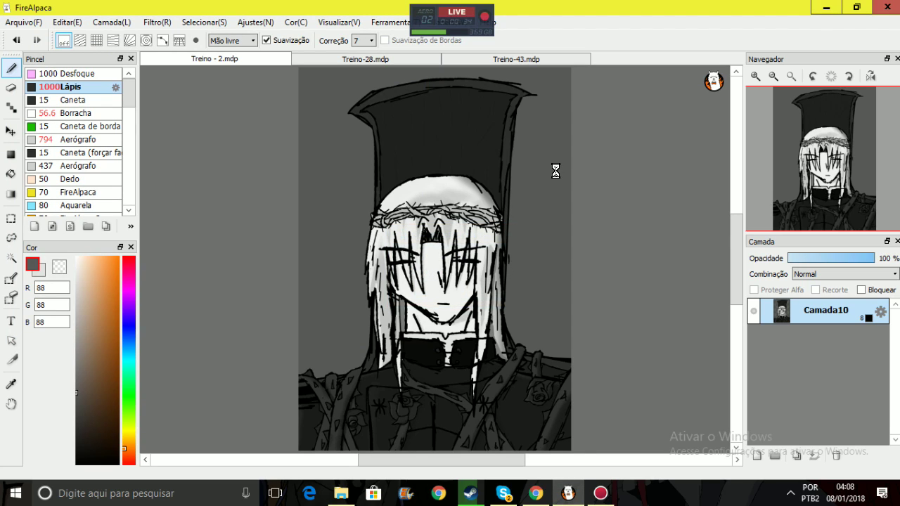
Close FireAlpaca and reopen the colour drawing Treino - 1 from the desktop, checking the YouTube video while it loads
click(888, 7)
key(super+d)
click(308, 191)
click(34, 246)
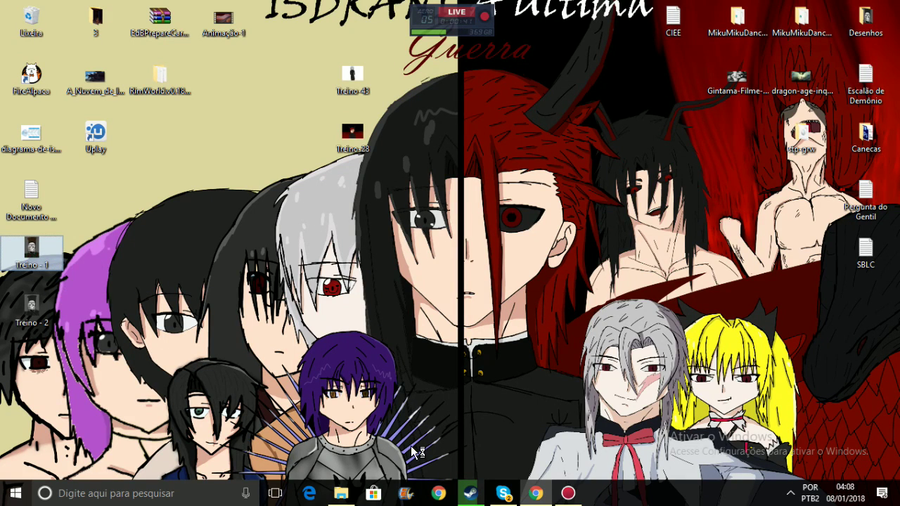
click(551, 488)
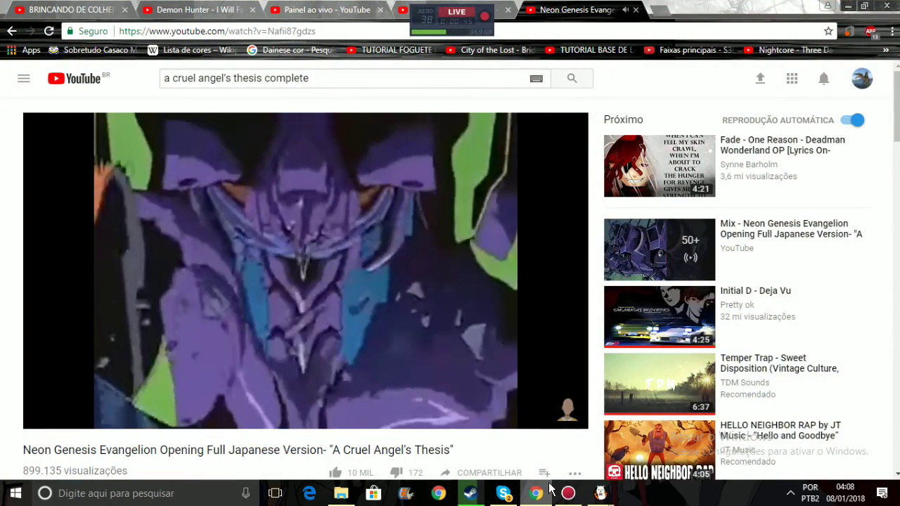
mouse_move(599, 495)
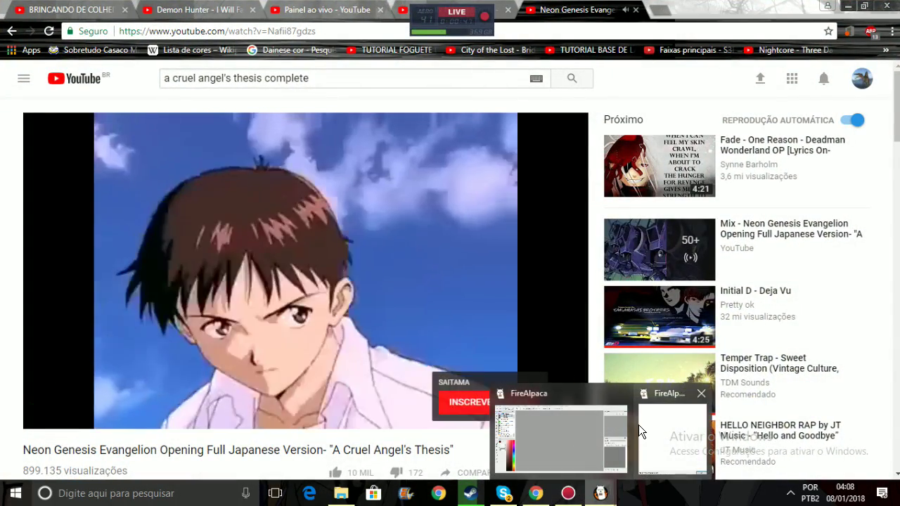
mouse_move(695, 406)
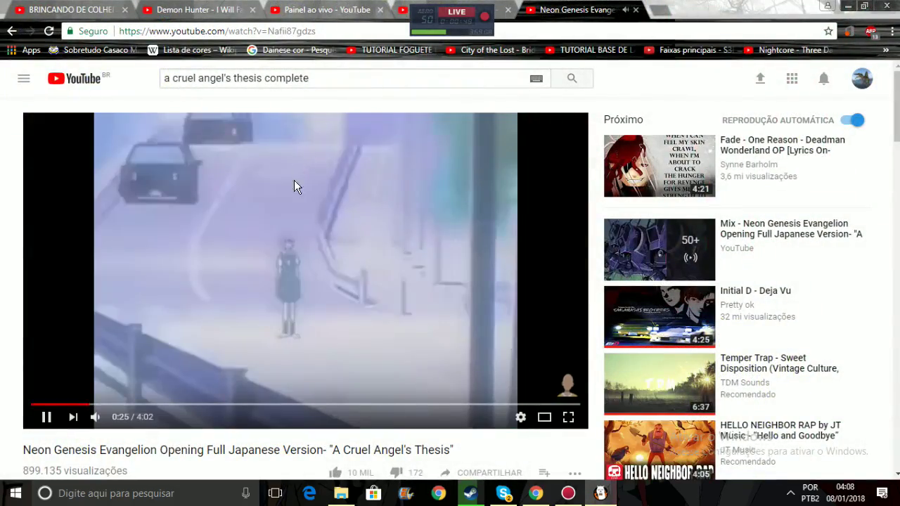
click(607, 502)
click(607, 502)
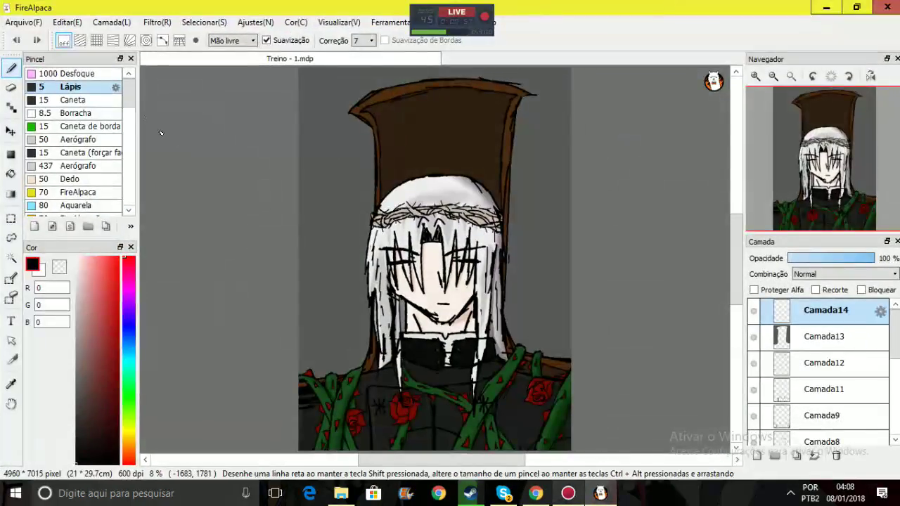
Save the colour drawing as the 24-bit PNG file Treino - 1 in the Desenhos folder and close FireAlpaca
click(23, 22)
click(78, 121)
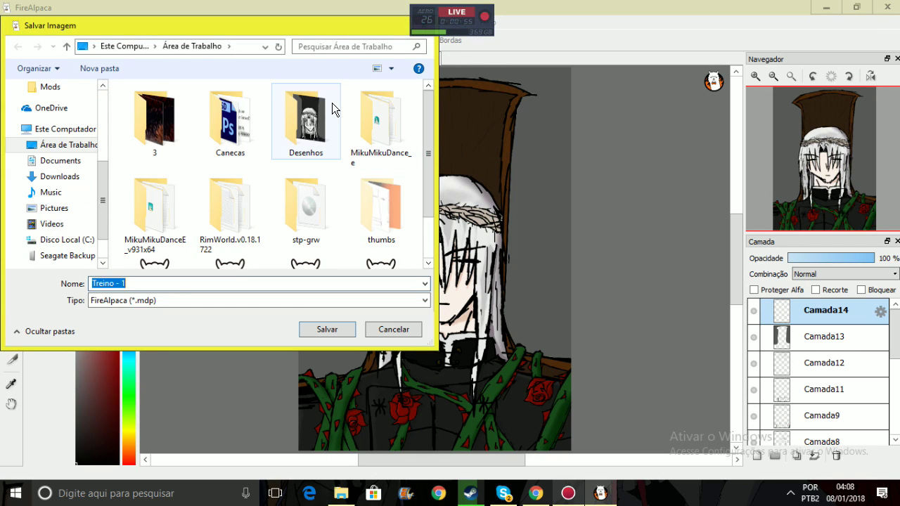
double_click(332, 103)
click(222, 299)
click(202, 322)
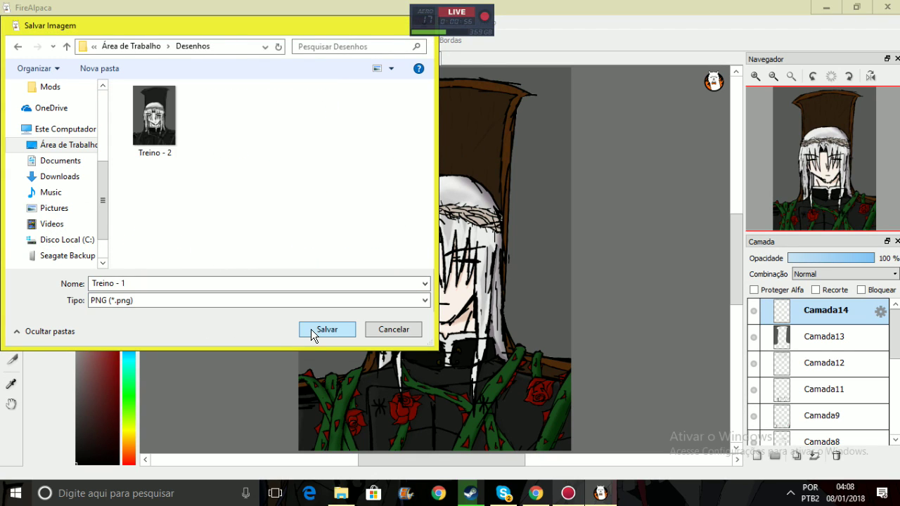
click(325, 329)
click(507, 260)
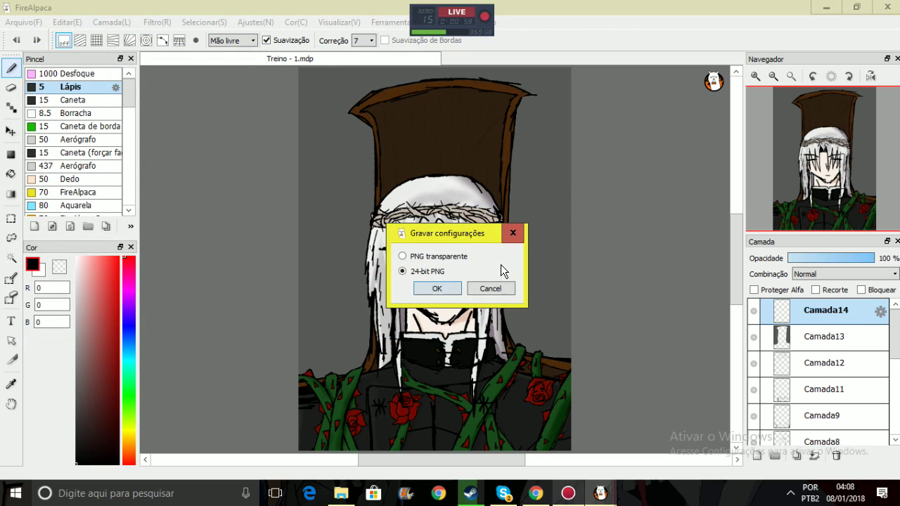
click(453, 289)
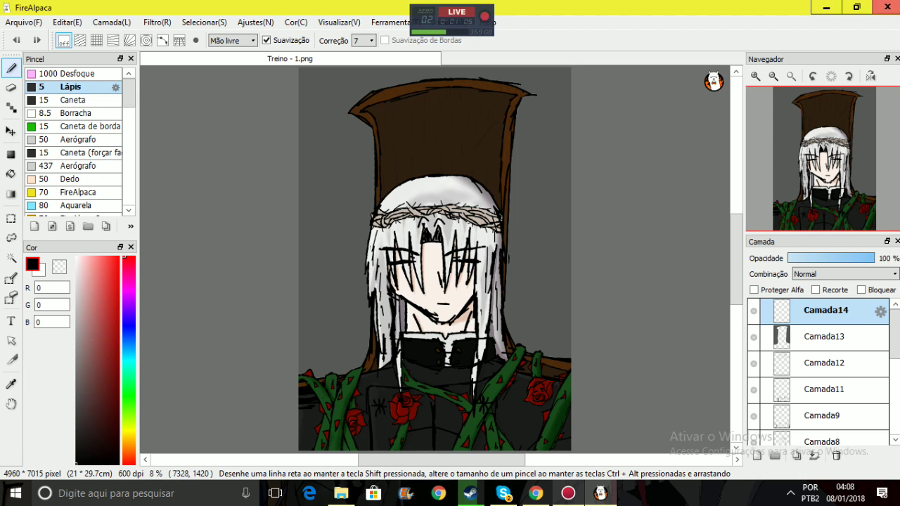
click(887, 7)
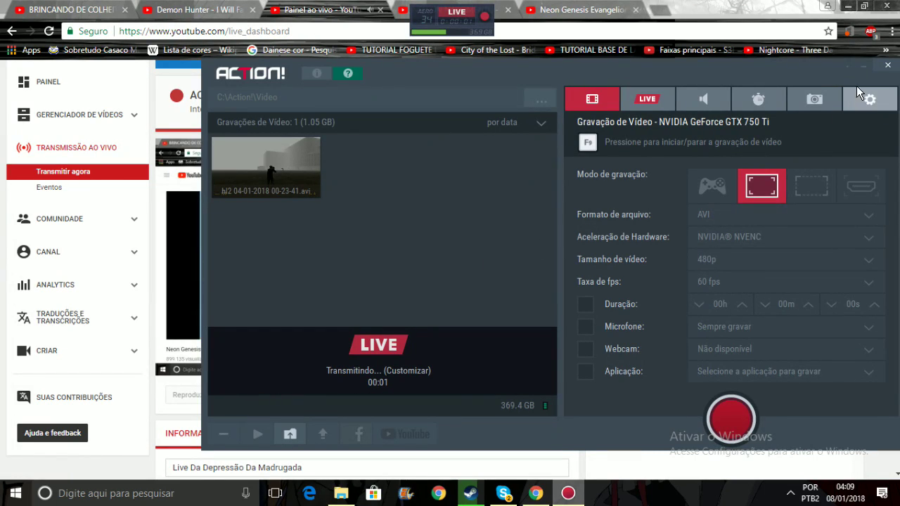
Minimize the Action! recorder and mute the stream preview on the YouTube live dashboard
click(866, 66)
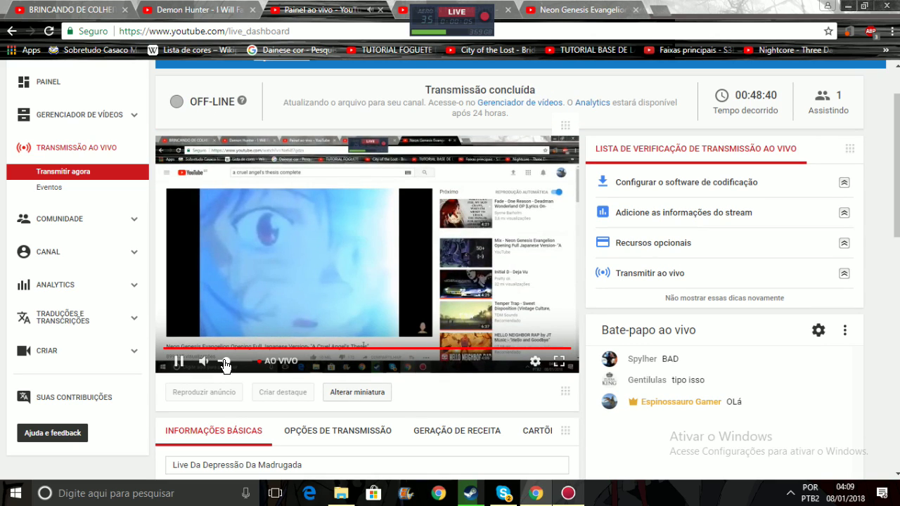
click(204, 362)
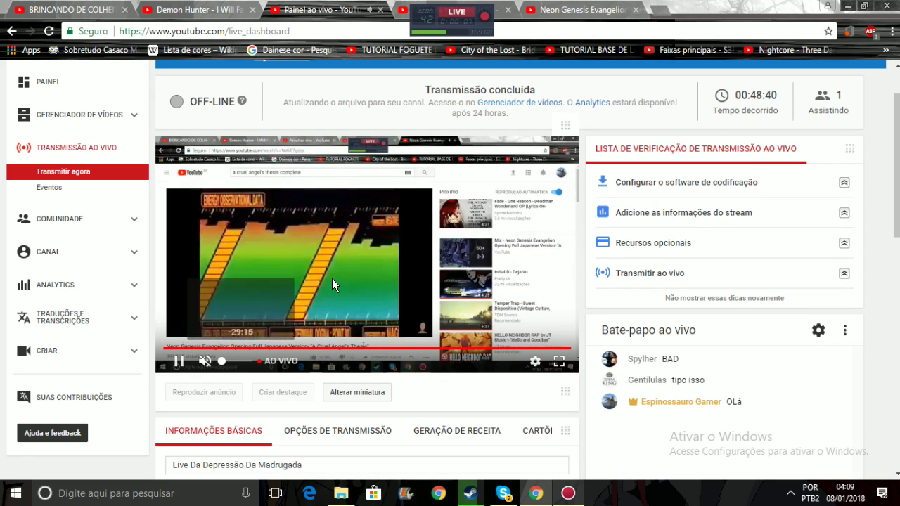
Check the volume of the Neon Genesis Evangelion opening video and close the browser tab with the Nelson Nascimento video
click(577, 10)
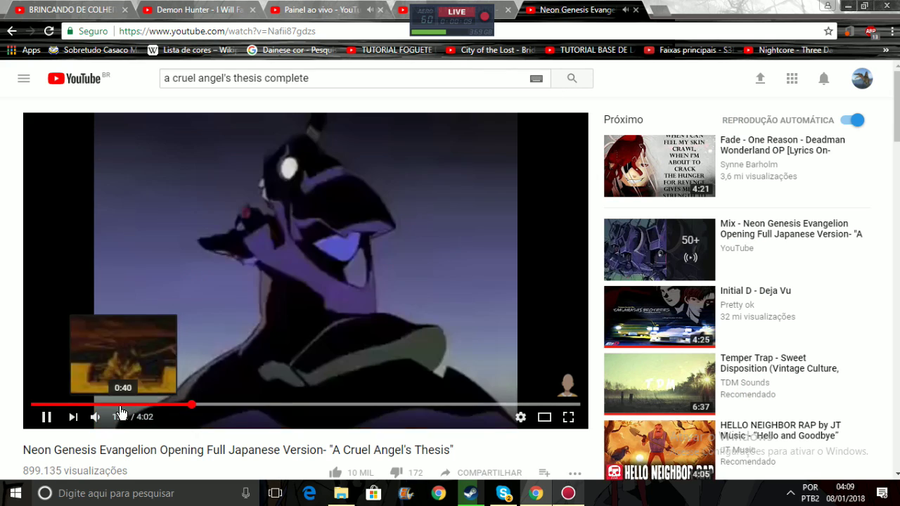
mouse_move(99, 417)
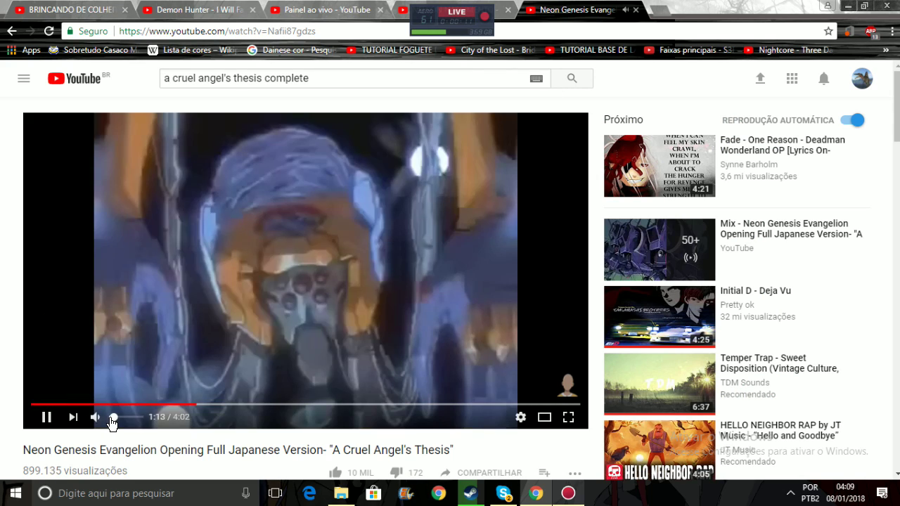
click(398, 6)
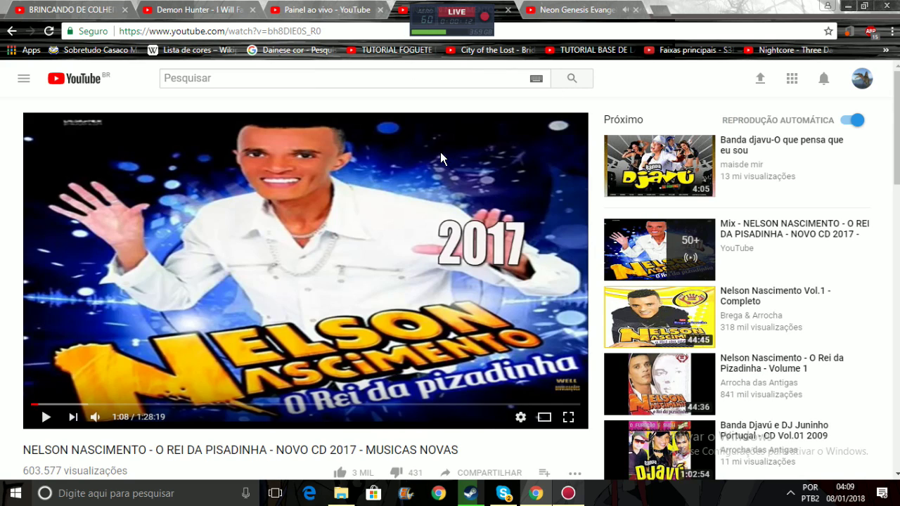
click(510, 15)
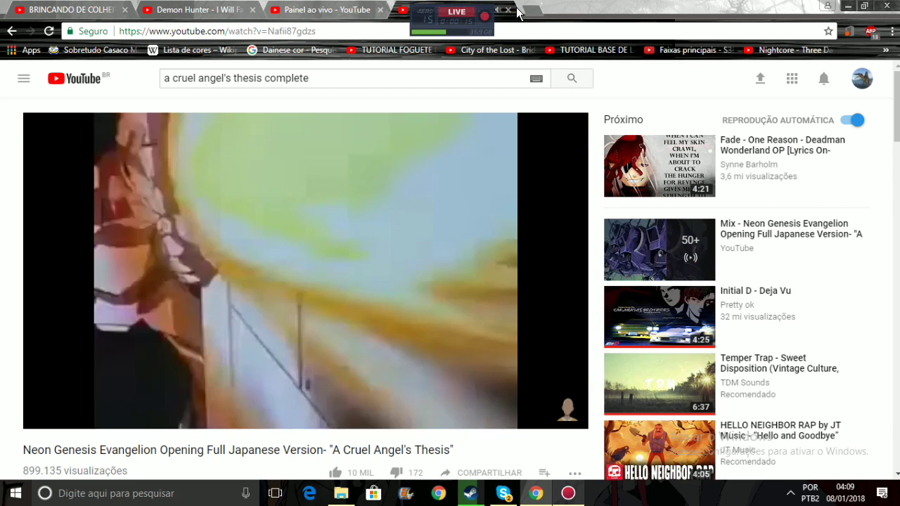
Open youtube.com in a new browser tab and search for "initial d"
click(536, 10)
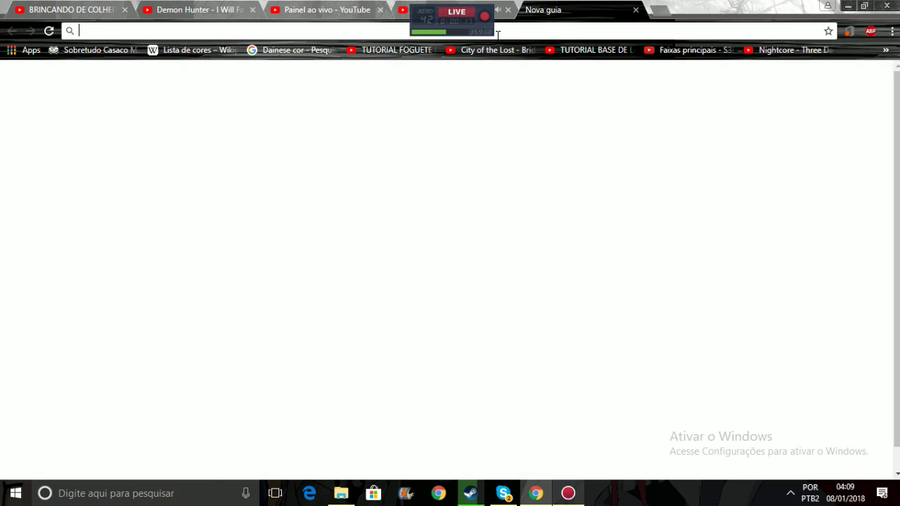
text(youtube.com)
key(Return)
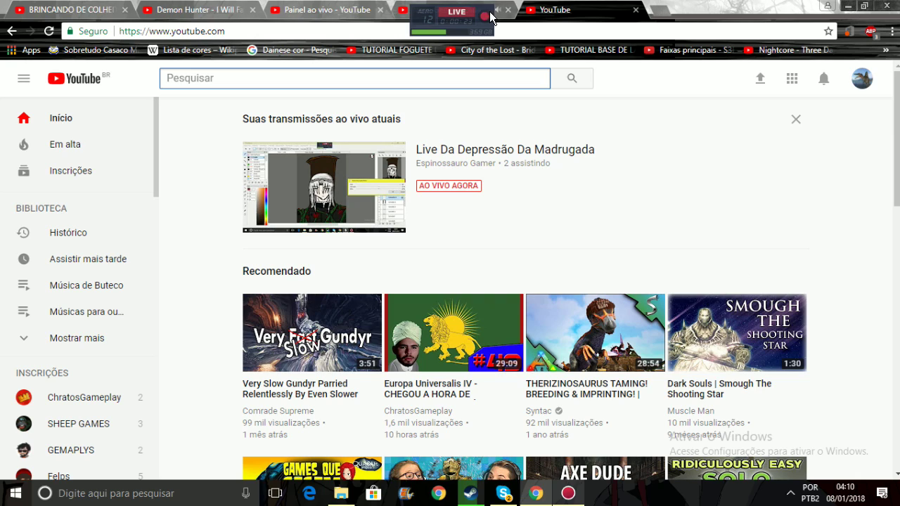
click(352, 85)
text(initial d)
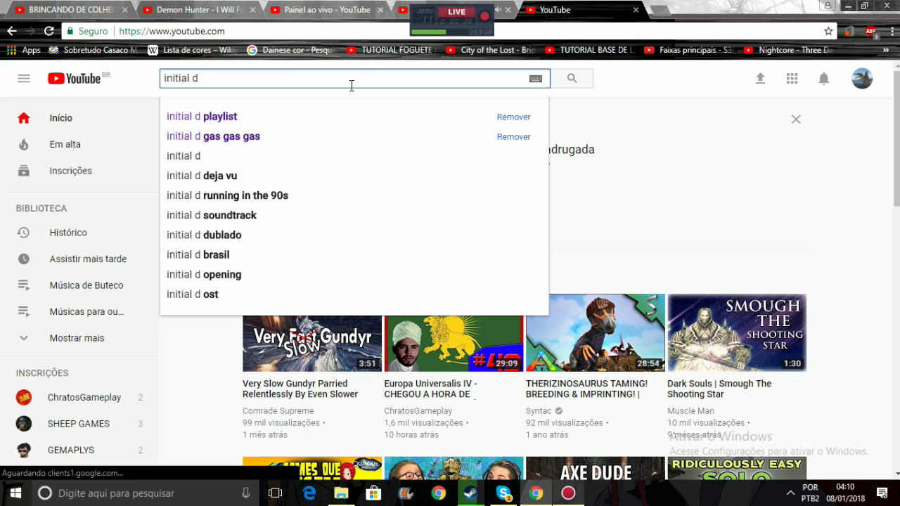
key(Return)
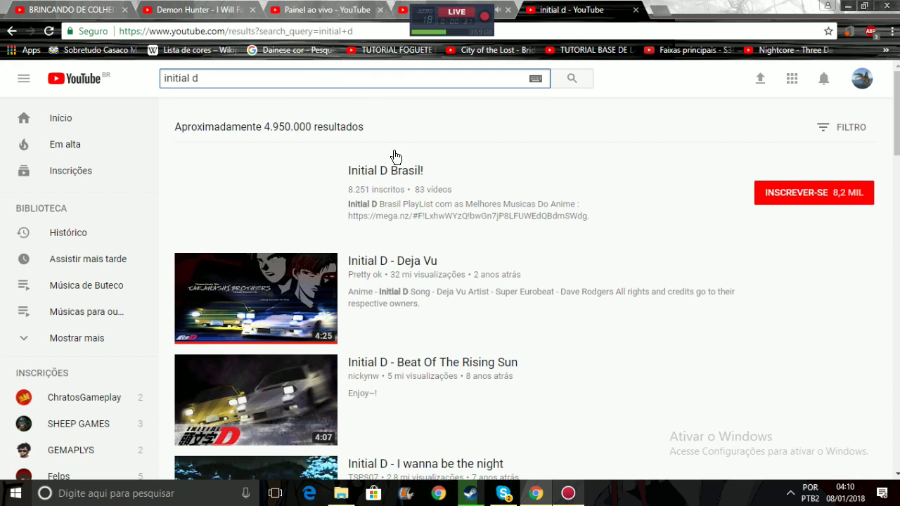
Look over the results and refine the YouTube search to "initial d memes"
scroll(611, 233, down, 6)
middle_click(748, 348)
scroll(747, 347, up, 6)
text(memes)
key(Return)
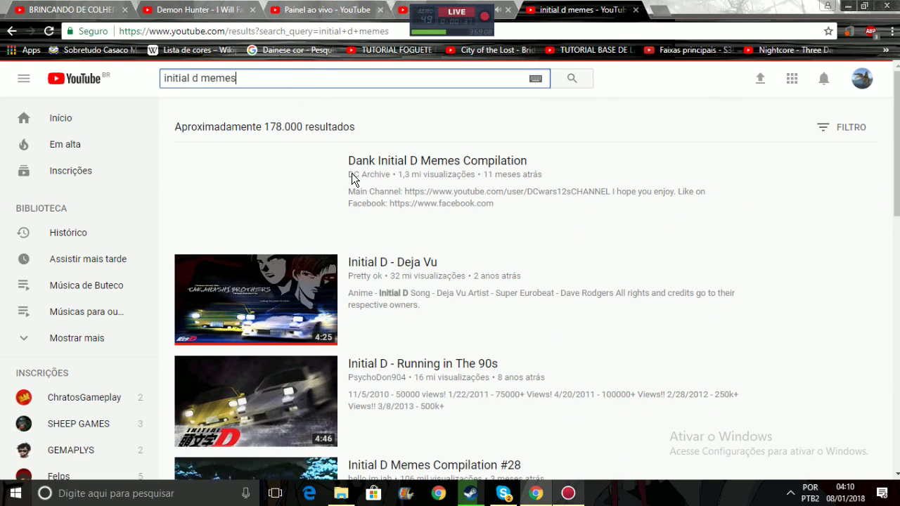
Open the video Initial D Memes Compilation #28 from the results and return to the Evangelion opening video
scroll(477, 232, down, 4)
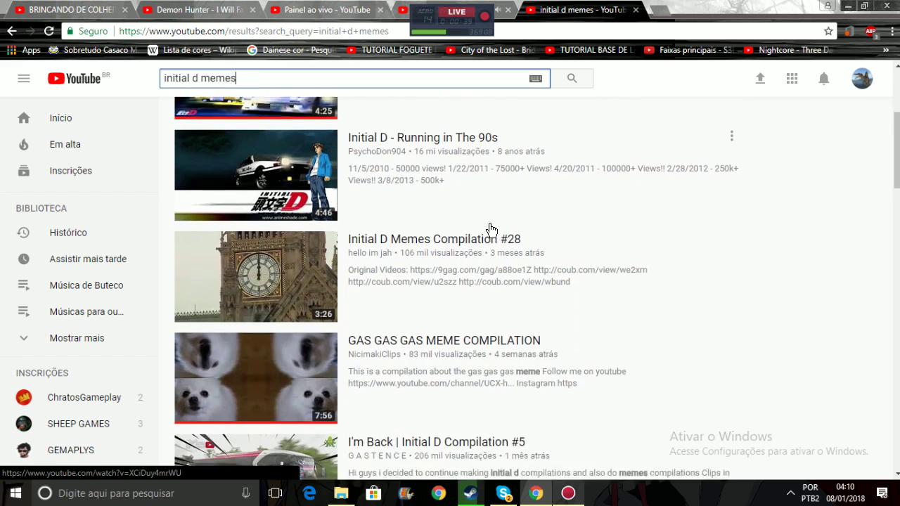
click(481, 208)
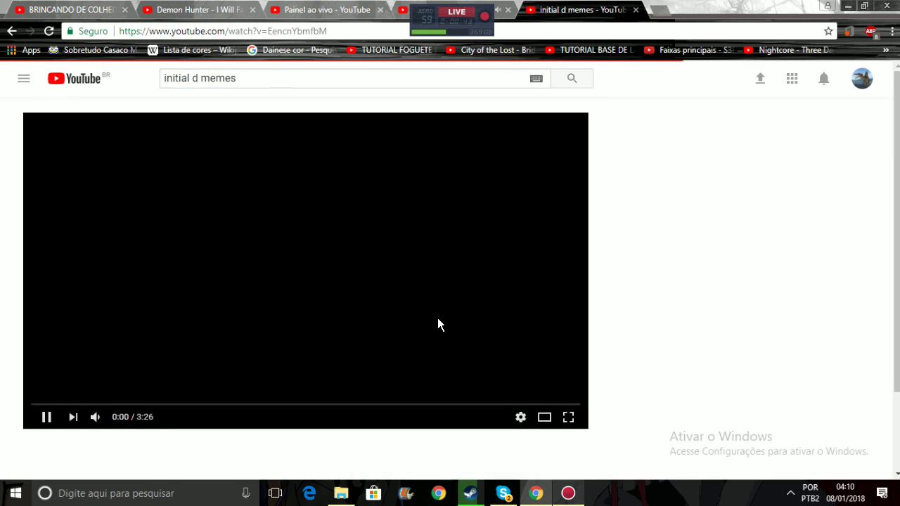
click(412, 205)
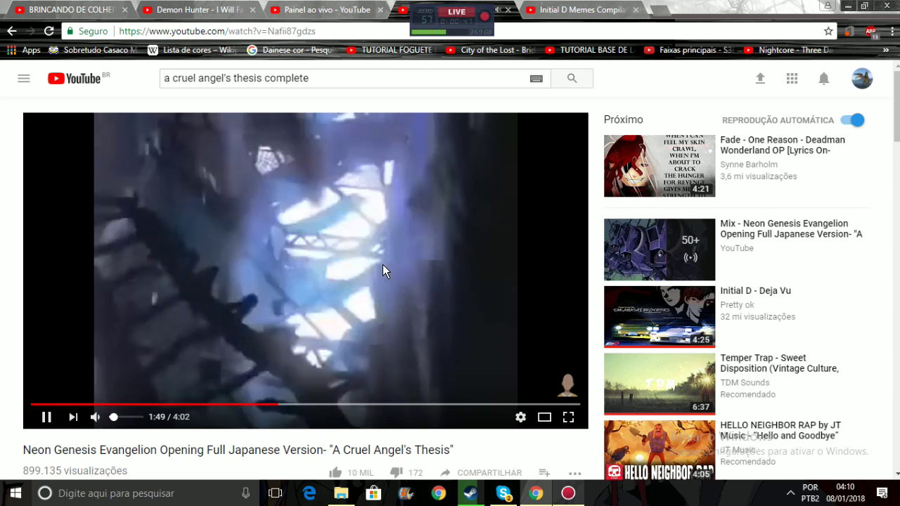